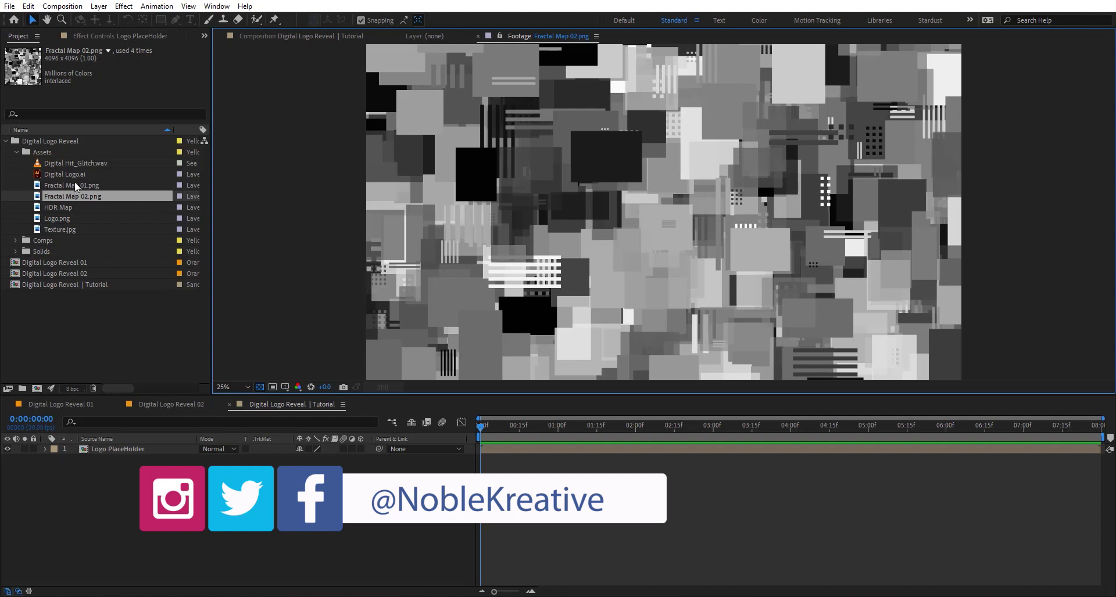
- Add Fractal Map 01.png and Fractal Map 02.png above the Logo PlaceHolder layer and hide the Fractal Map 01 layer
left_click(75, 185, "ctrl")
left_click_drag(83, 186, 137, 445)
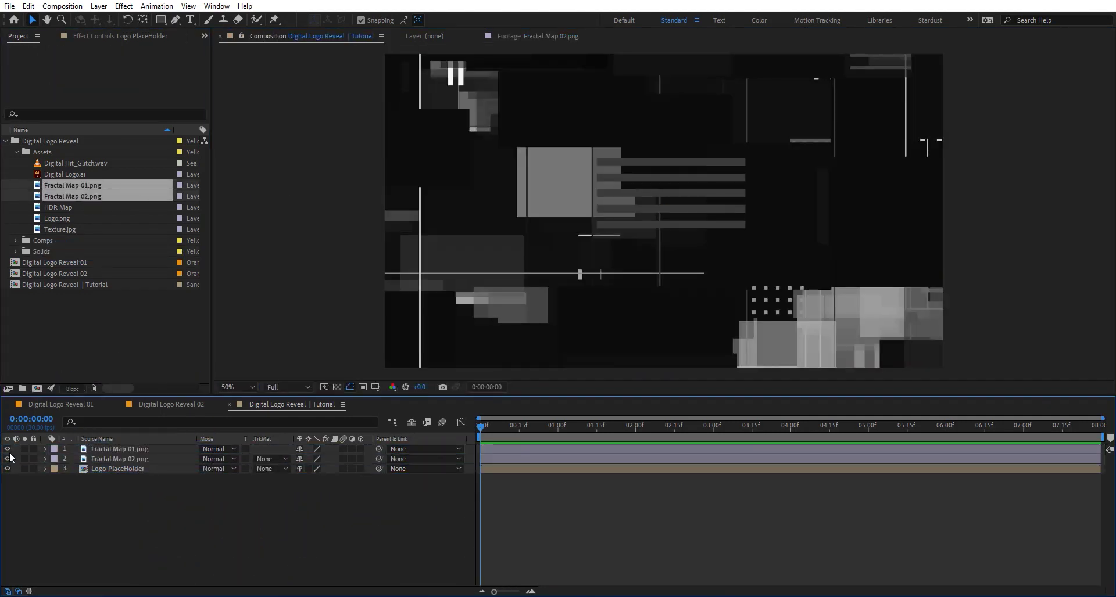
left_click(7, 450)
- Scale the Fractal Map 02 layer down to 40% and set its opacity to 30%
left_click(154, 459)
key("s")
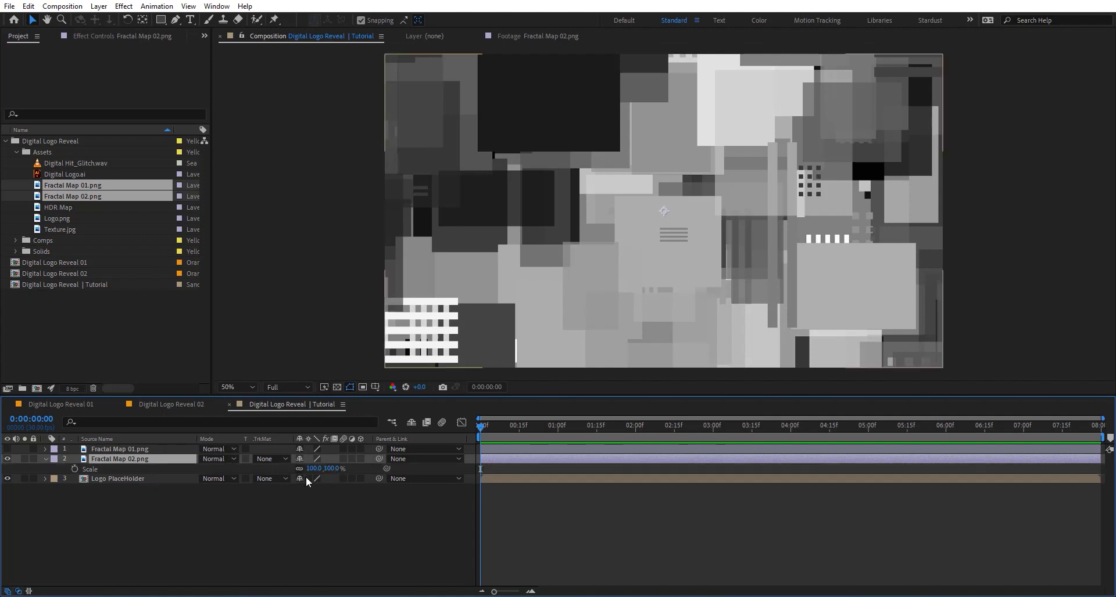
left_click_drag(314, 469, 279, 469)
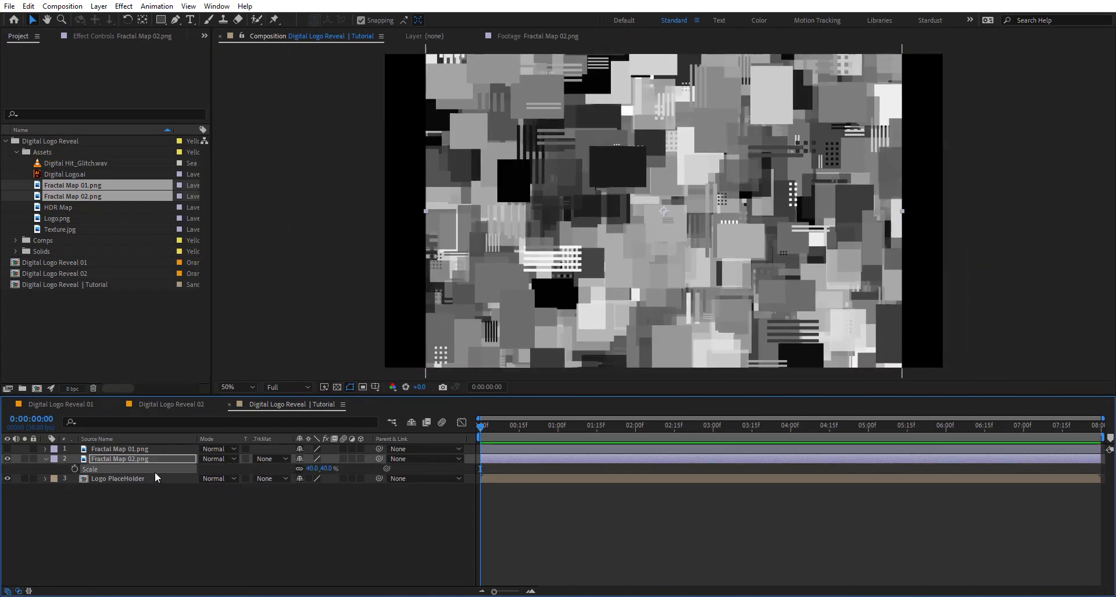
key("t")
left_click(304, 468)
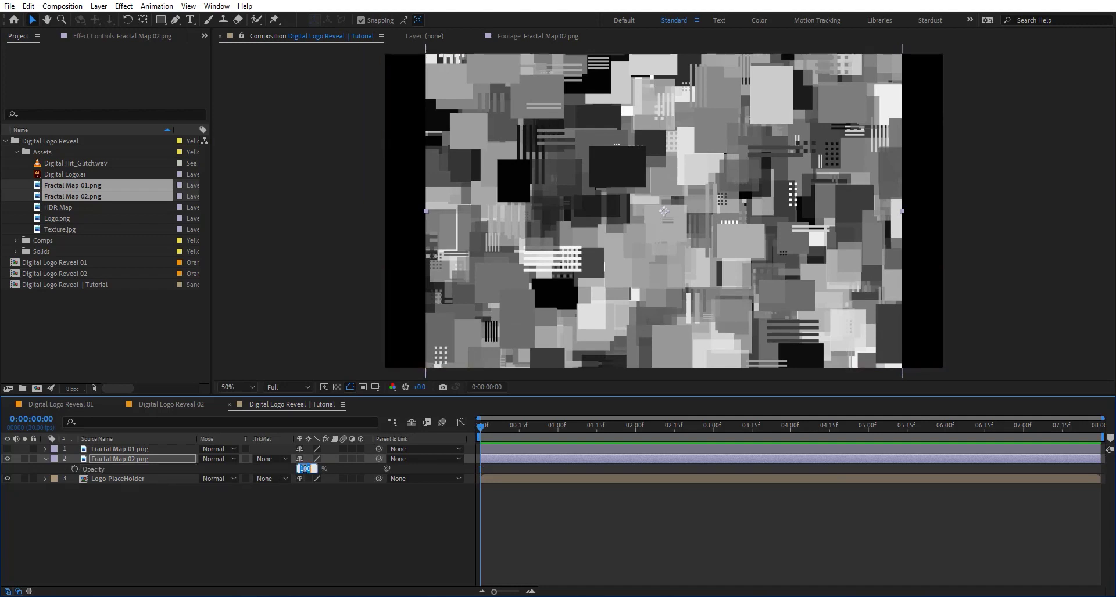
type("30")
key("Return")
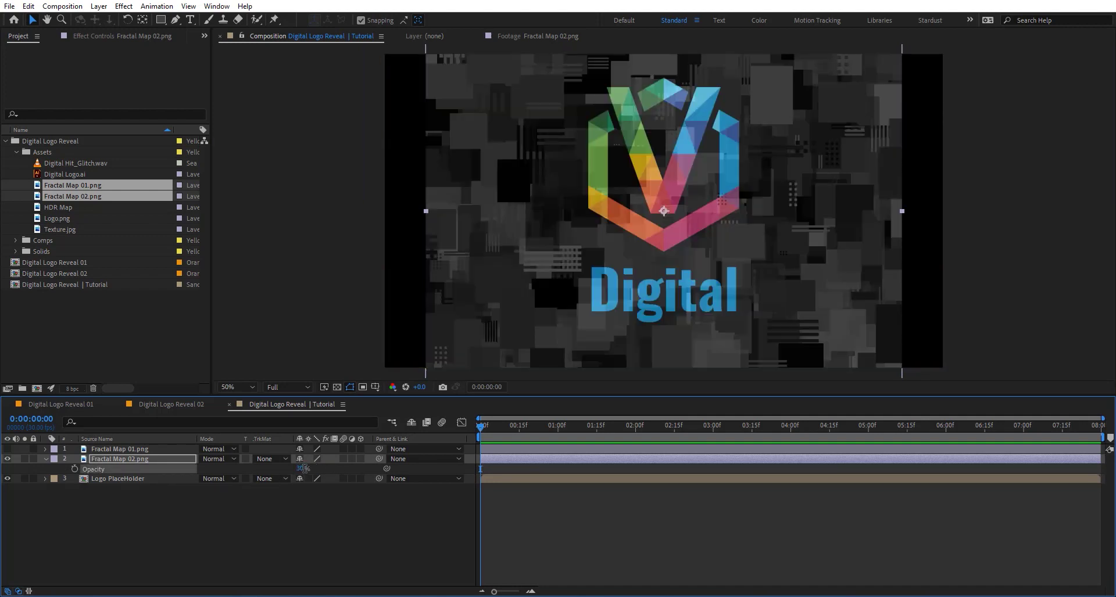
- Enable Preserve Underlying Transparency on the Fractal Map 02 layer and check the logo's edges against the transparency grid
left_click(239, 466)
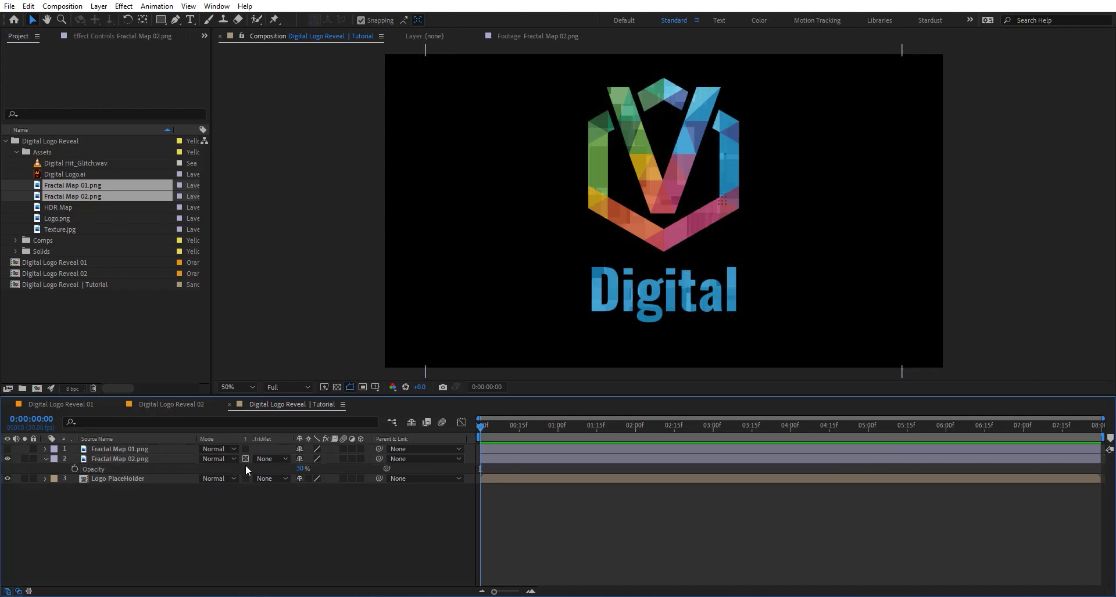
scroll(690, 183, "up", 2)
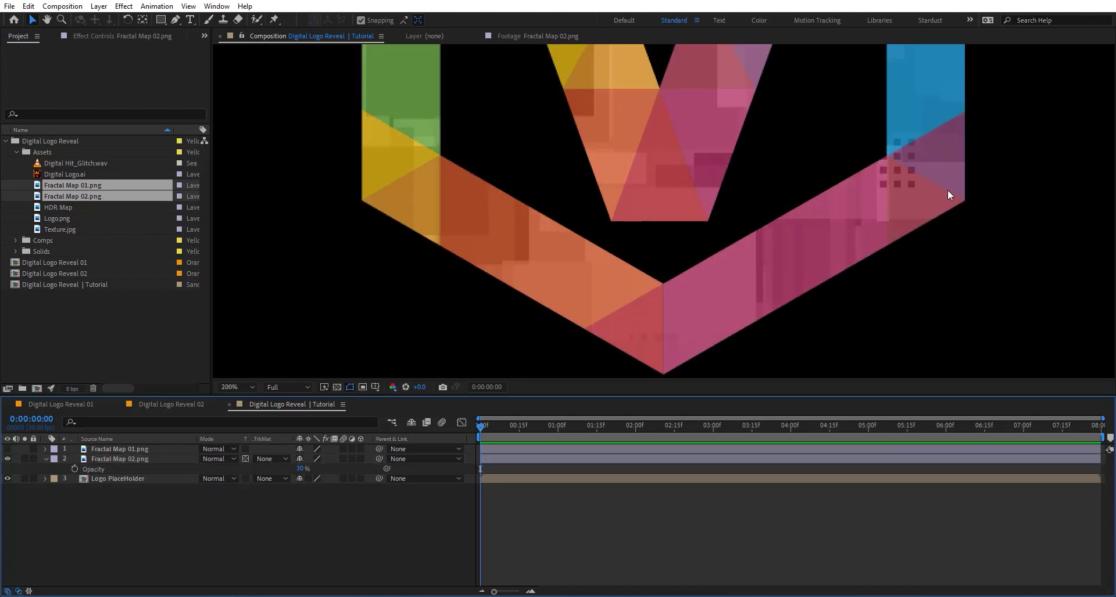
left_click(337, 388)
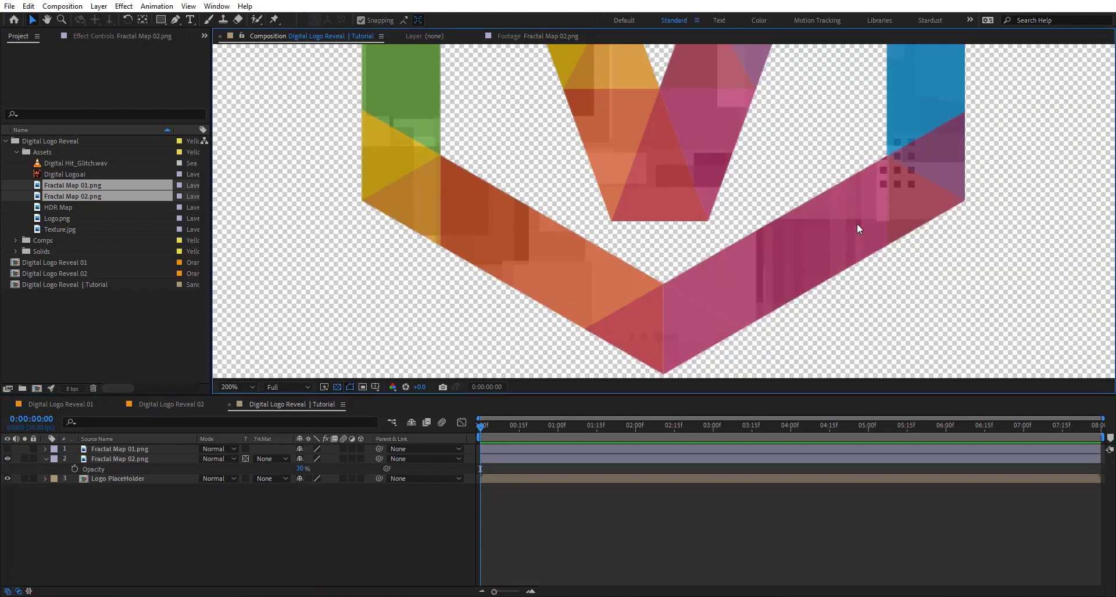
left_click(337, 387)
scroll(541, 274, "down", 1)
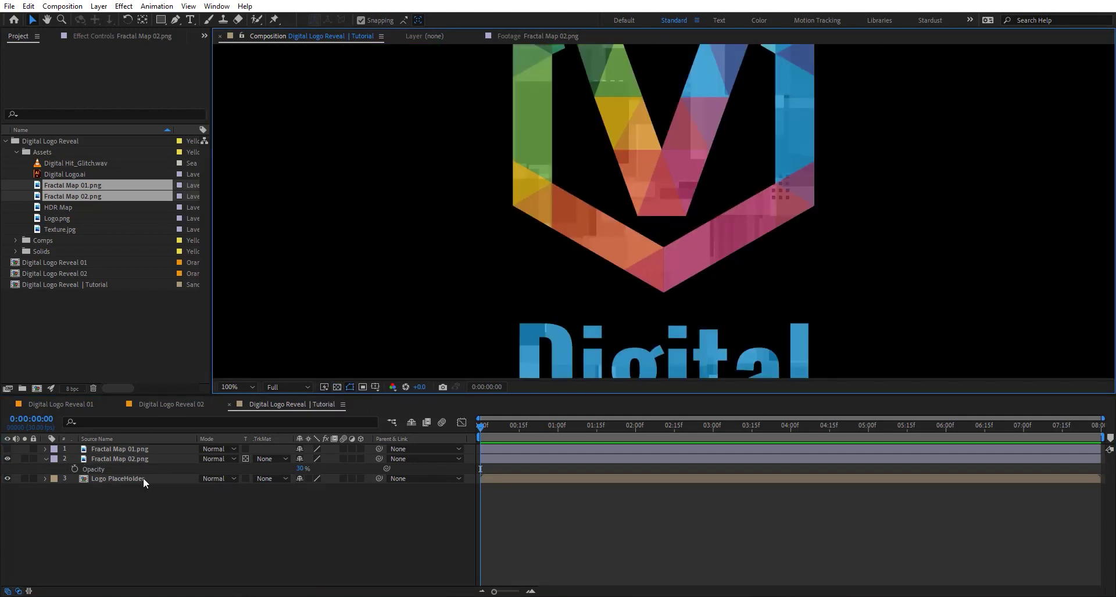
- Apply a Fill effect to the Logo PlaceHolder layer and set its color to white
left_click(128, 479)
key("ctrl+space")
type("fill")
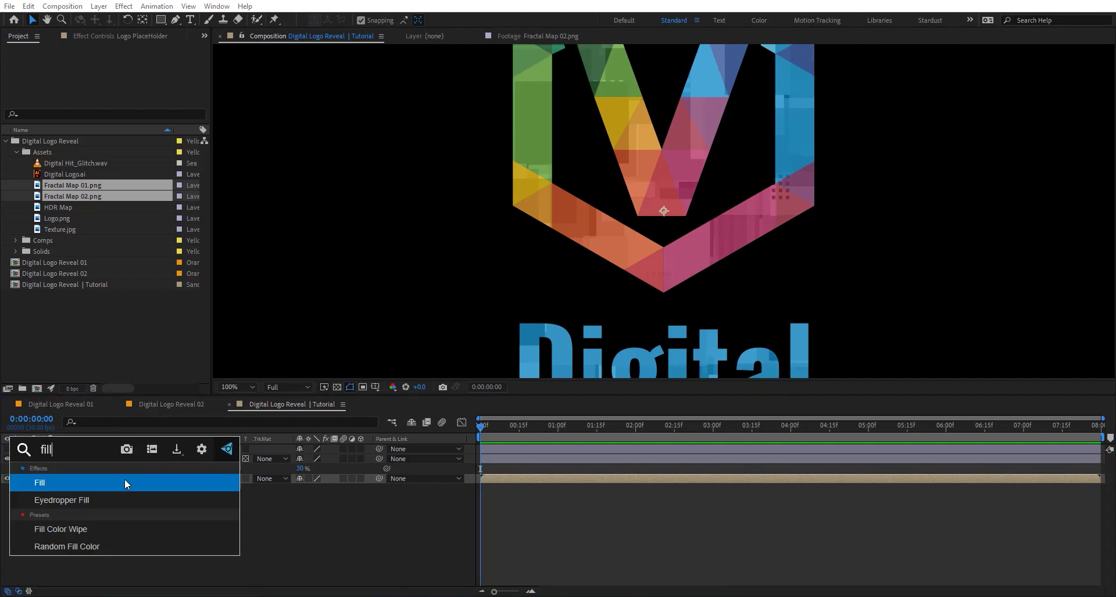
left_click(124, 480)
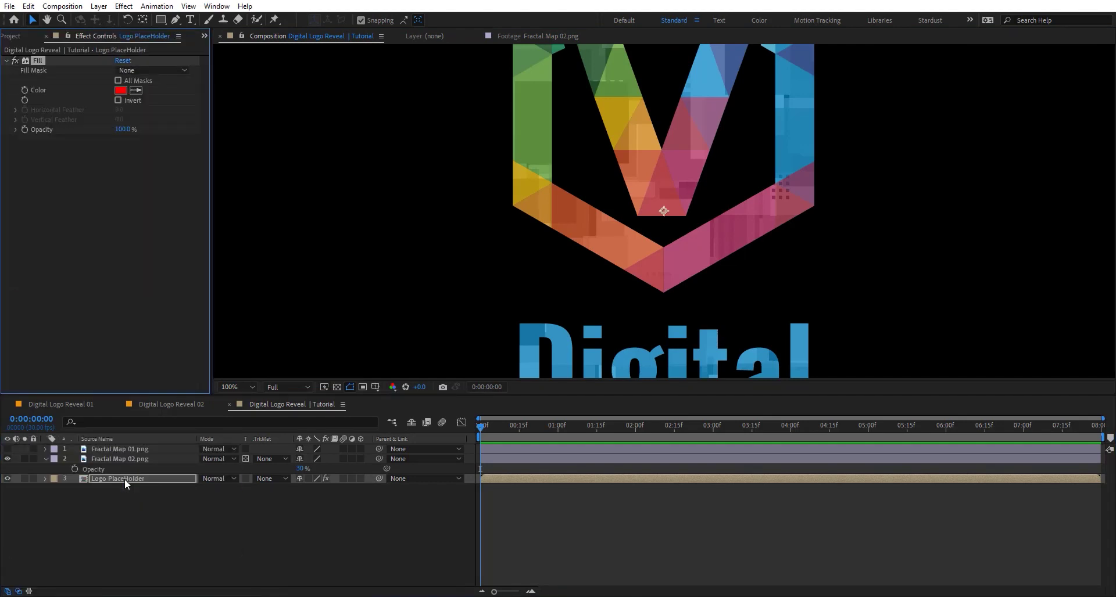
left_click(121, 91)
left_click(275, 194)
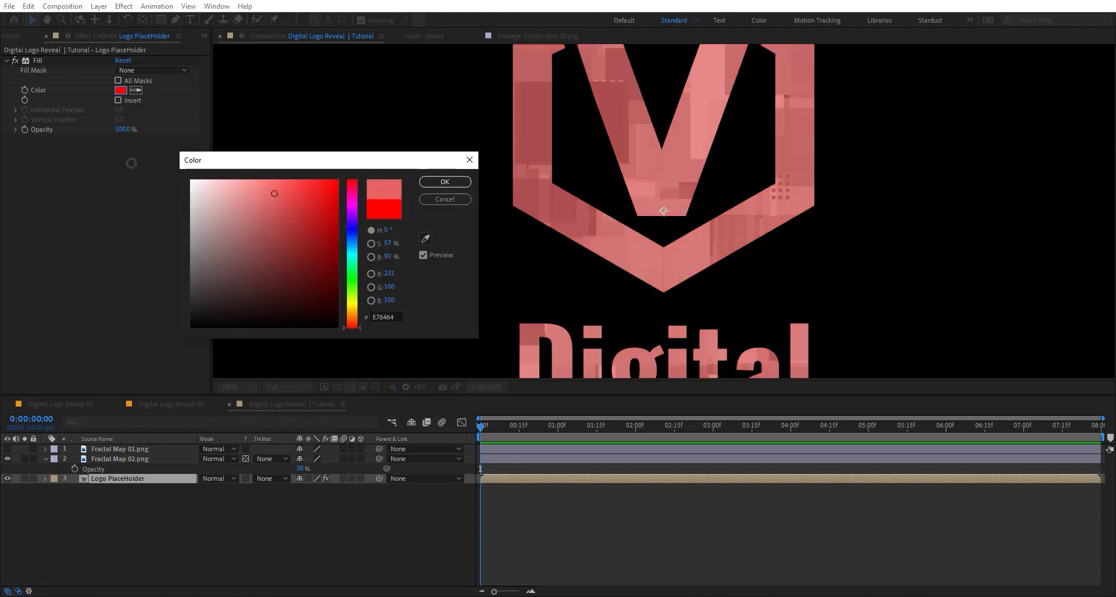
left_click_drag(274, 193, 191, 181)
left_click(445, 182)
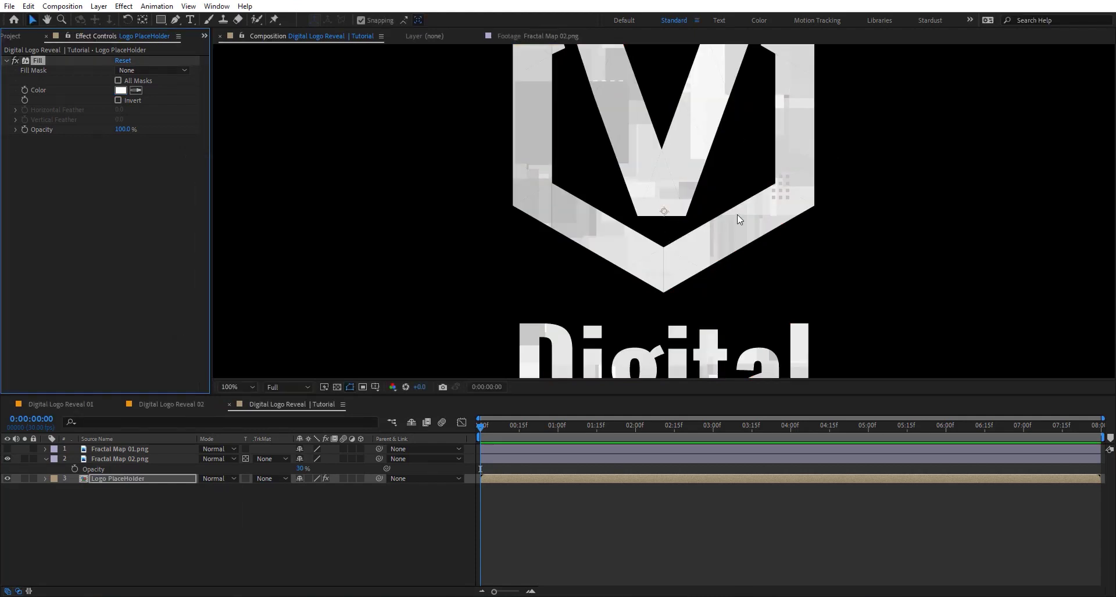
key("comma")
key("comma")
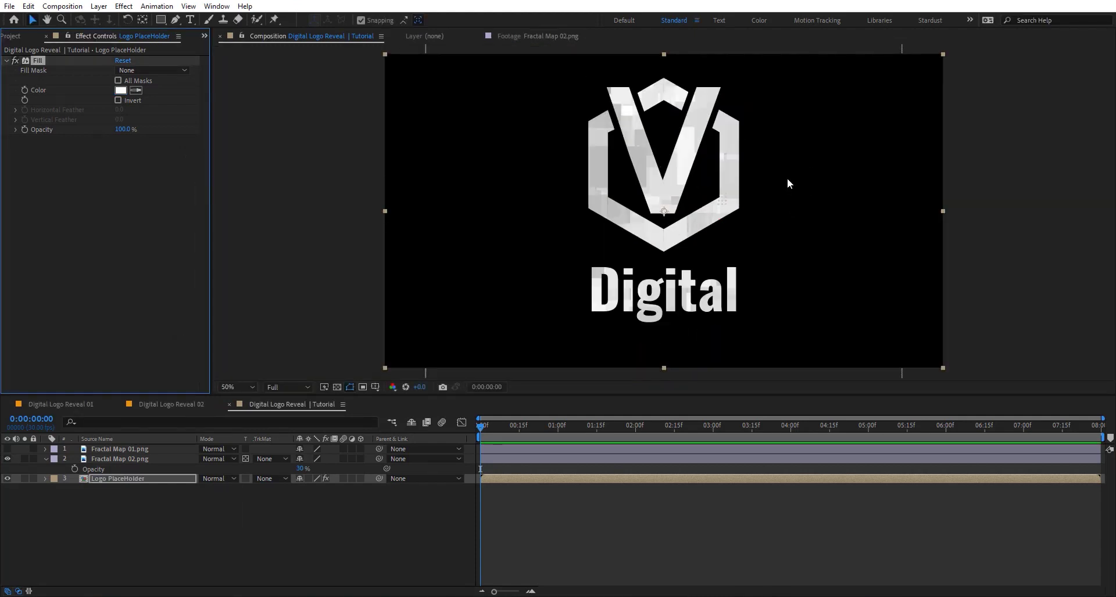
- Make the Fractal Map 01 layer visible at 60% opacity and scale it down to 39.6%
left_click(8, 449)
left_click(121, 451)
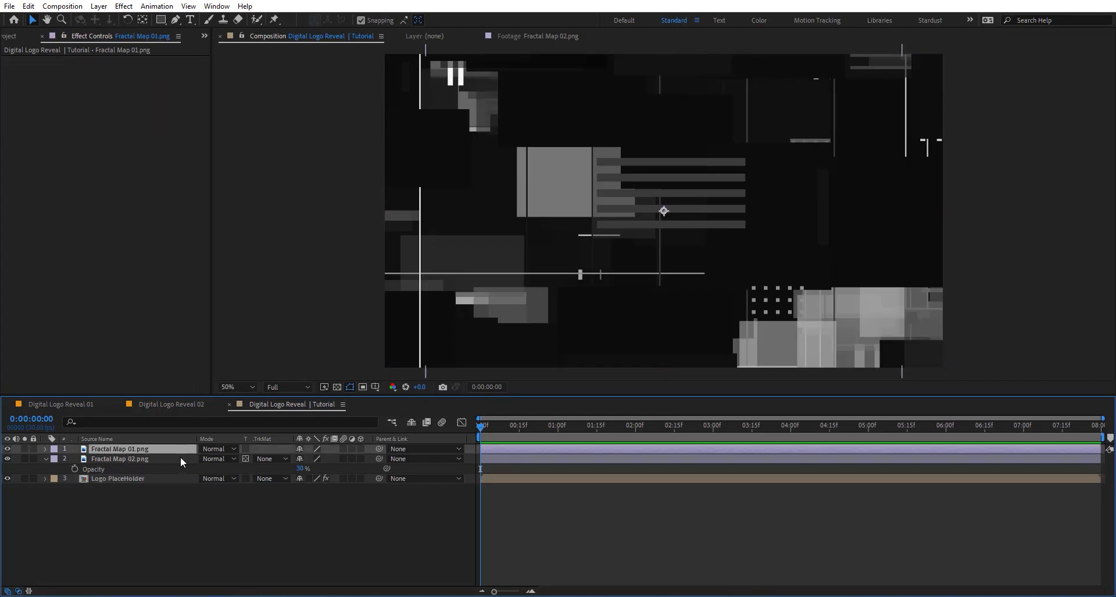
key("t")
left_click(301, 460)
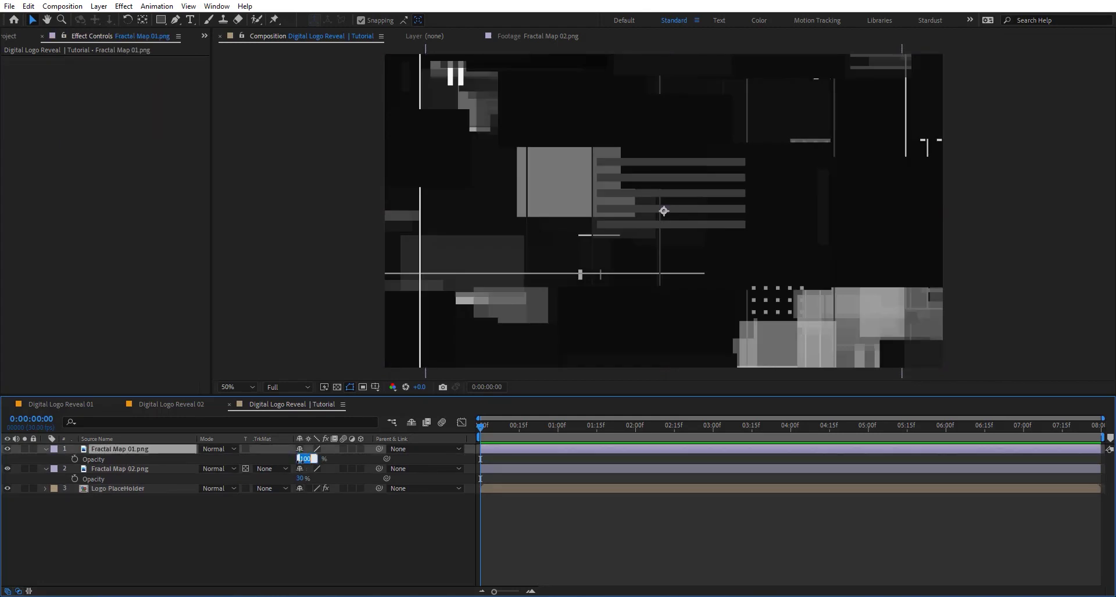
type("60")
key("Return")
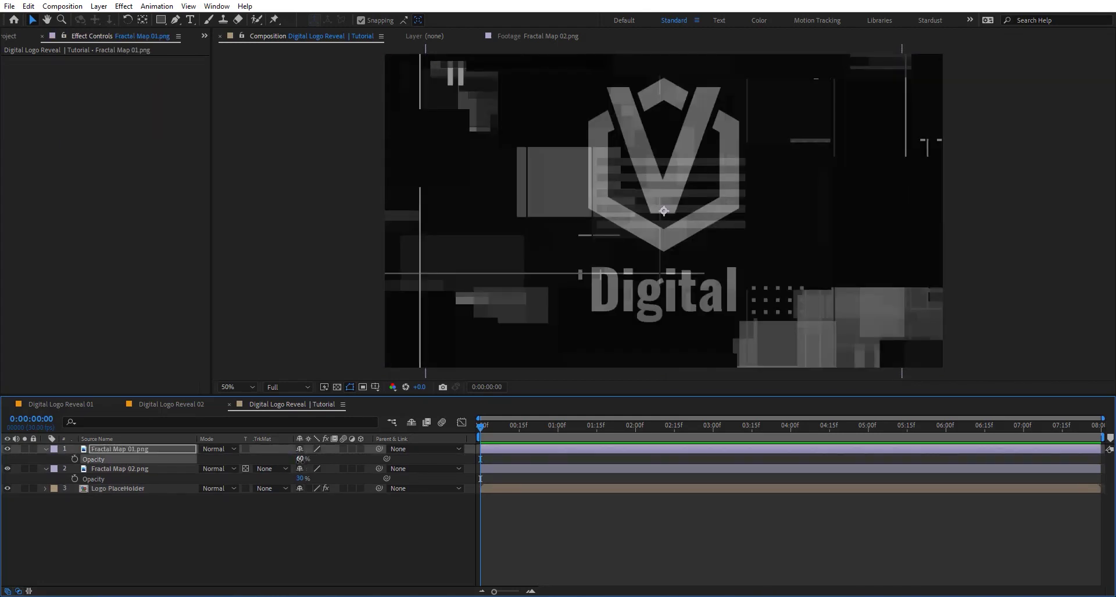
key("s")
left_click_drag(312, 459, 266, 453)
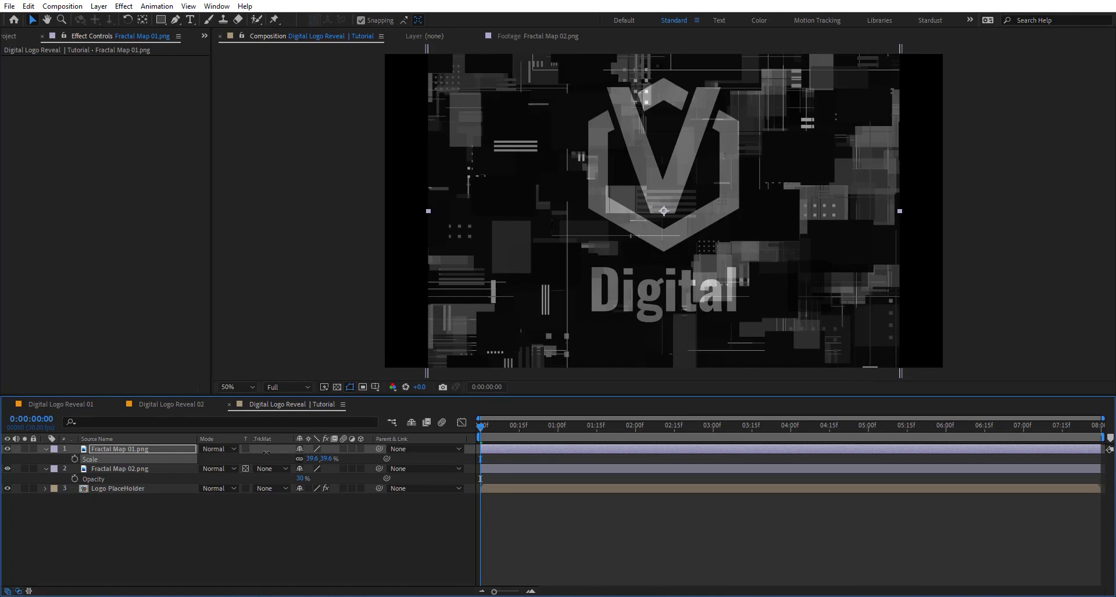
- Duplicate the Fractal Map 01 layer and enable Preserve Underlying Transparency on both copies
left_click(174, 450)
key("ctrl+d")
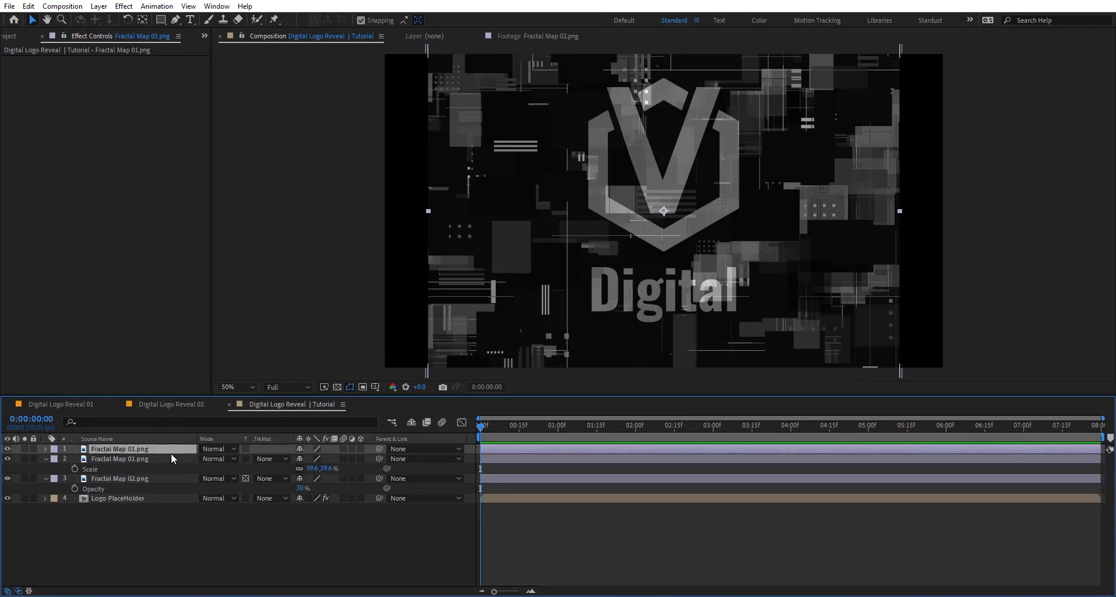
left_click(245, 449)
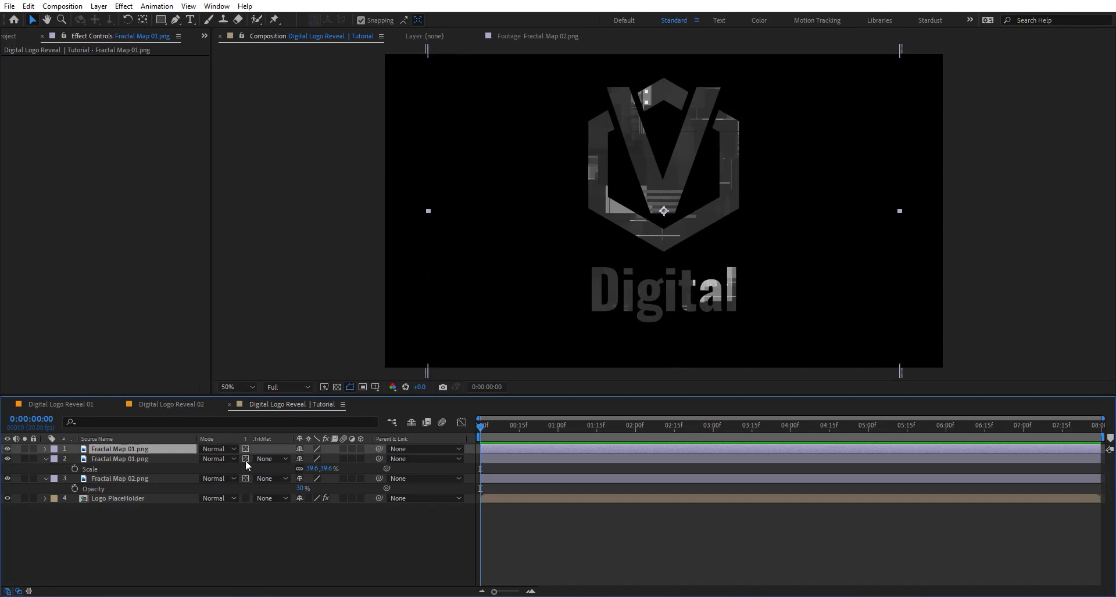
left_click(249, 459)
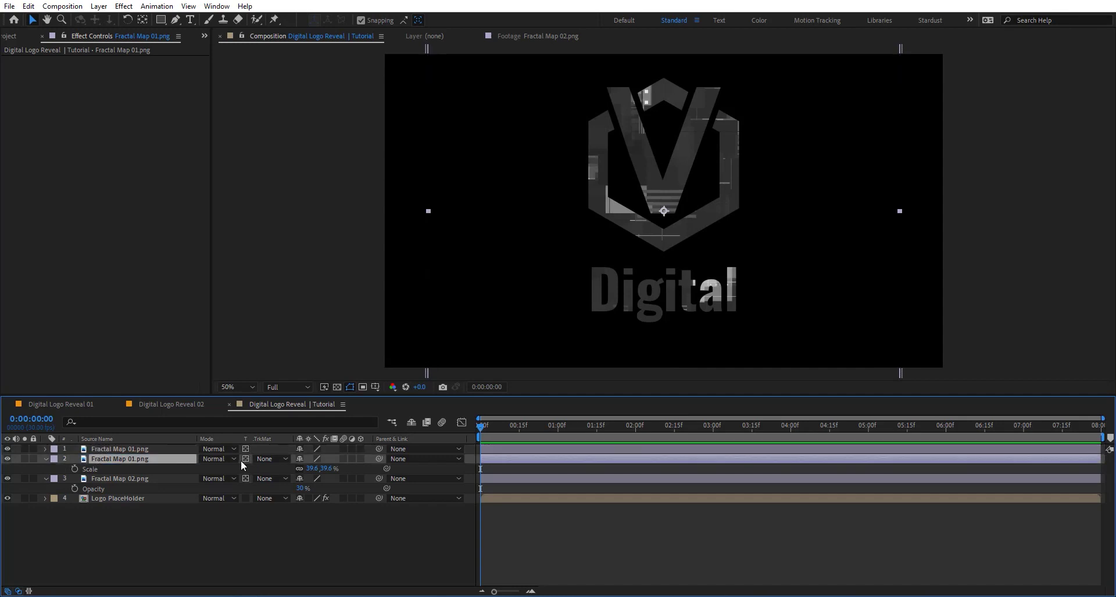
- Set the upper Fractal Map 01 copy's opacity to 30% and offset it up and to the left in the composition
left_click(136, 449)
type("t")
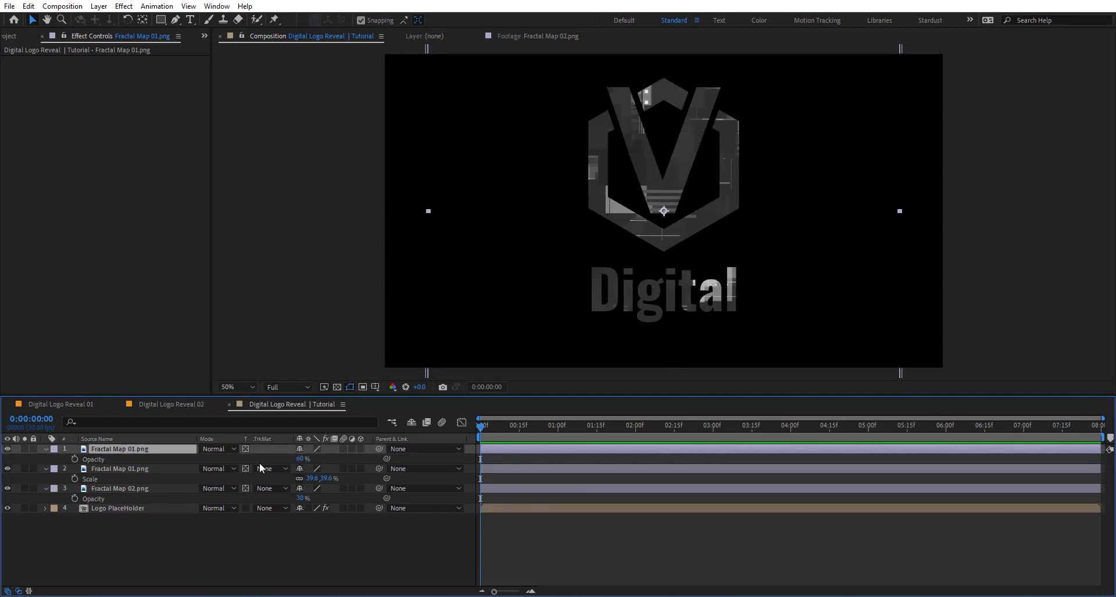
type("30")
key("Return")
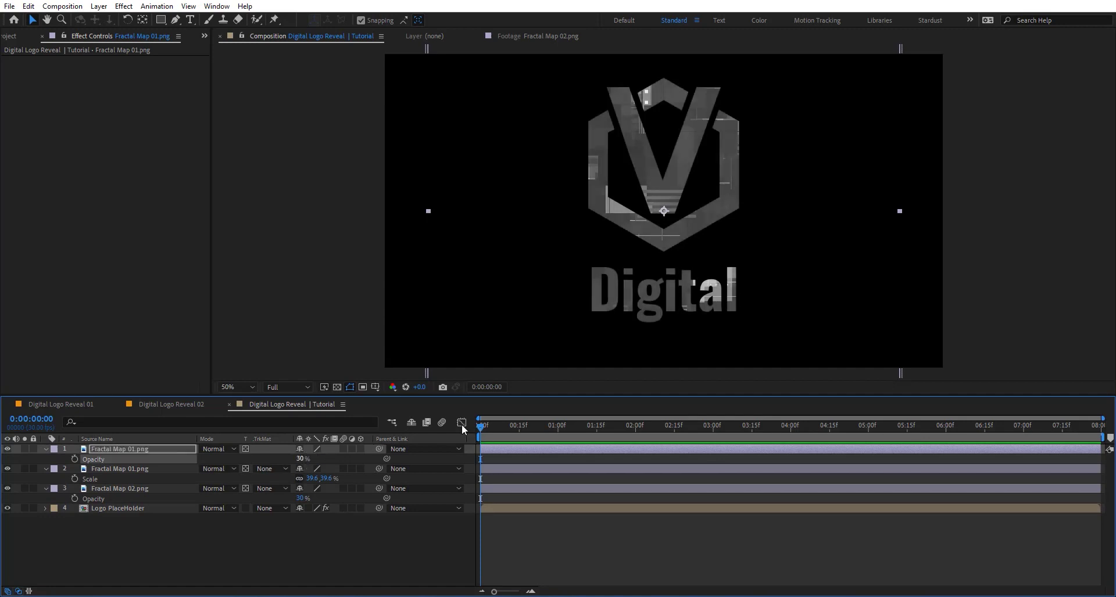
left_click_drag(692, 231, 633, 170)
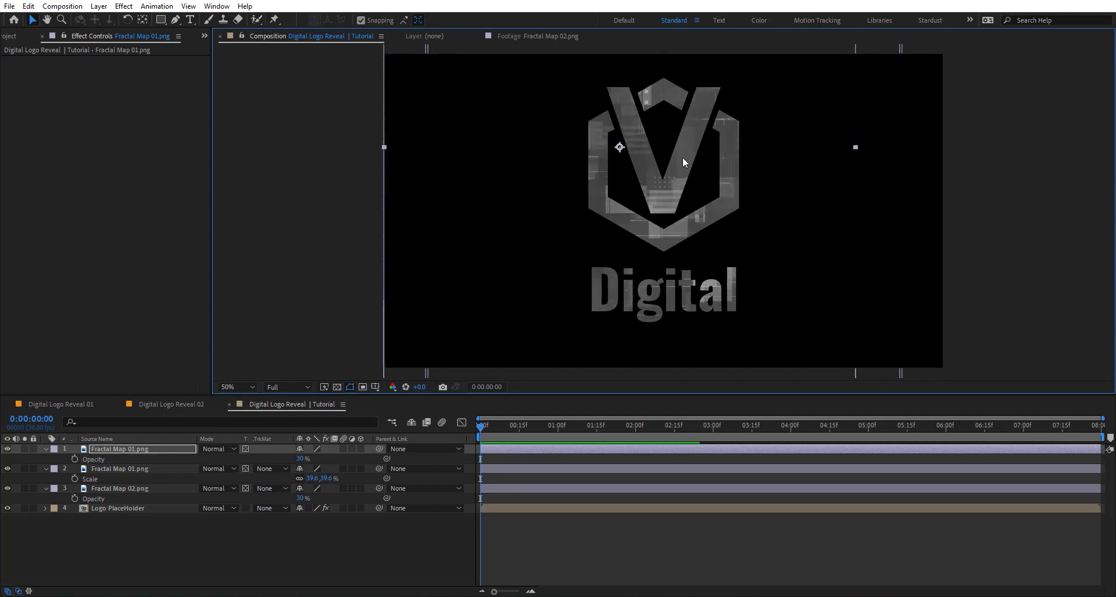
- Add an adjustment layer on top with a Curves effect and bend the RGB curve downward to darken the logo
left_click(174, 565)
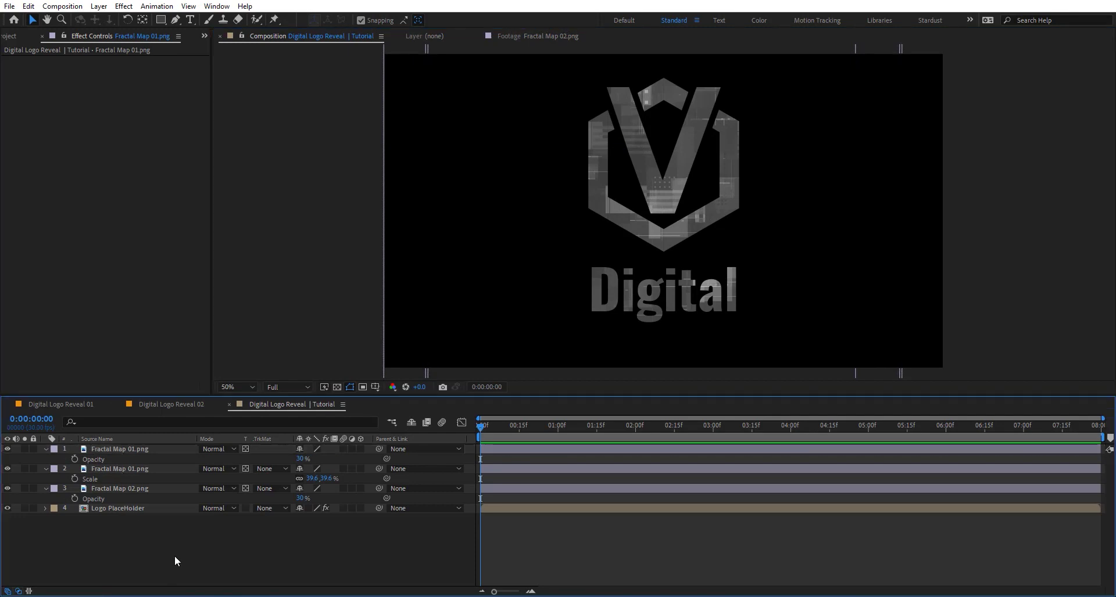
key("ctrl+alt+y")
key("ctrl+space")
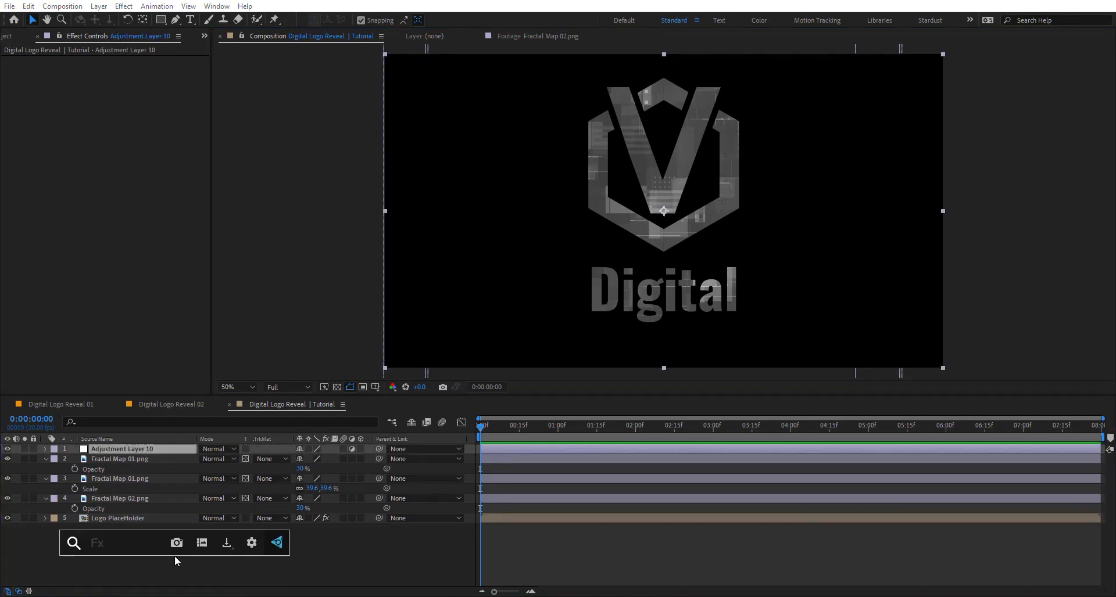
type("cy")
key("BackSpace")
type("u")
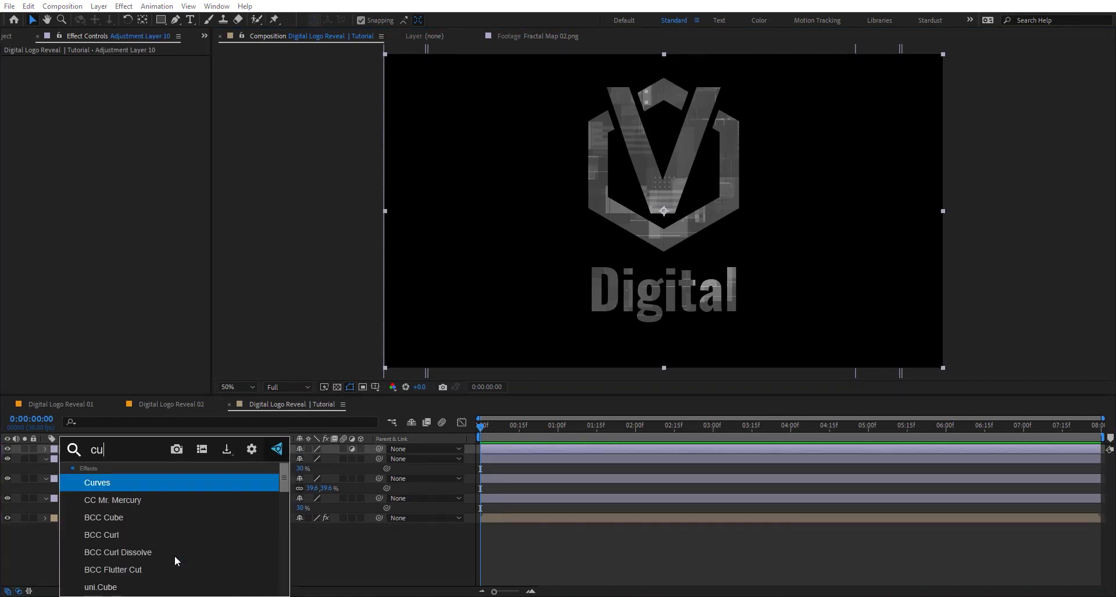
key("Return")
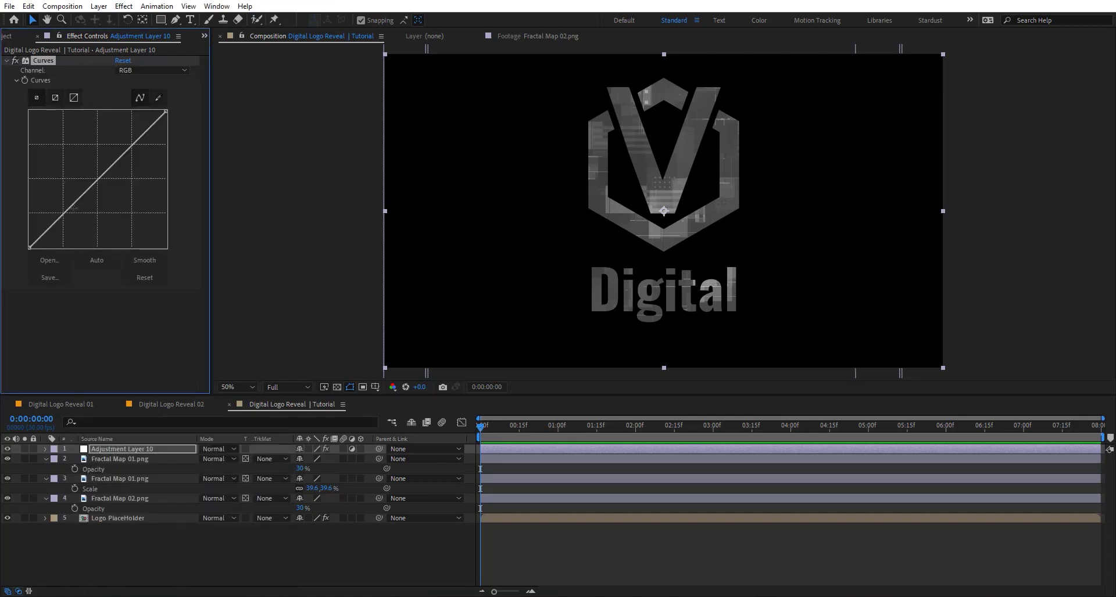
left_click_drag(77, 203, 106, 207)
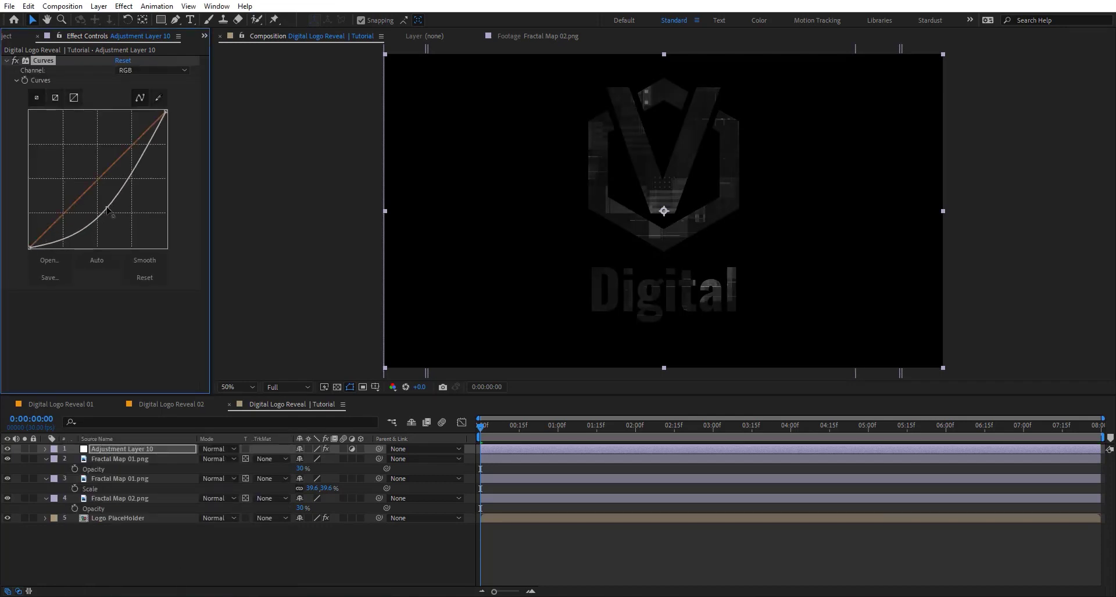
- Set the upper Fractal Map 01 copy's blending mode to Add and the lower copy's to Overlay
left_click(218, 459)
left_click(276, 210)
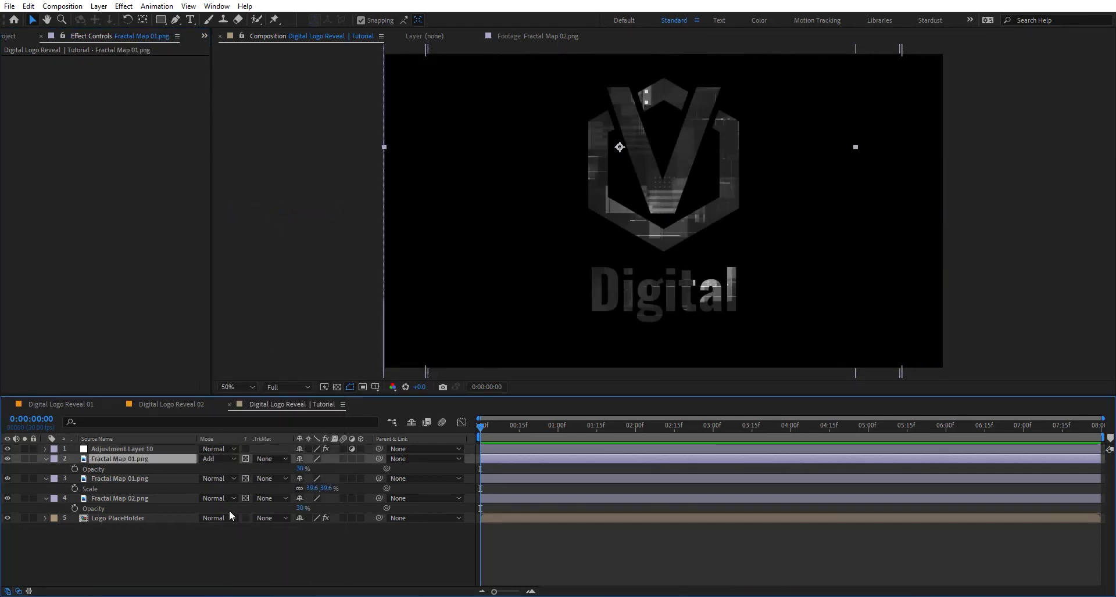
left_click(228, 478)
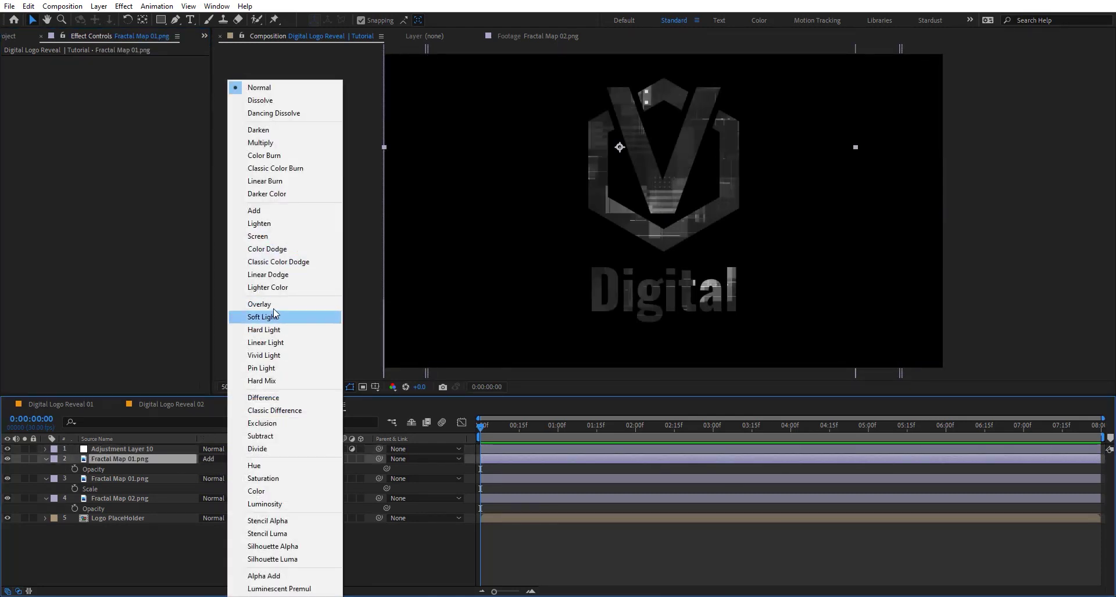
left_click(285, 304)
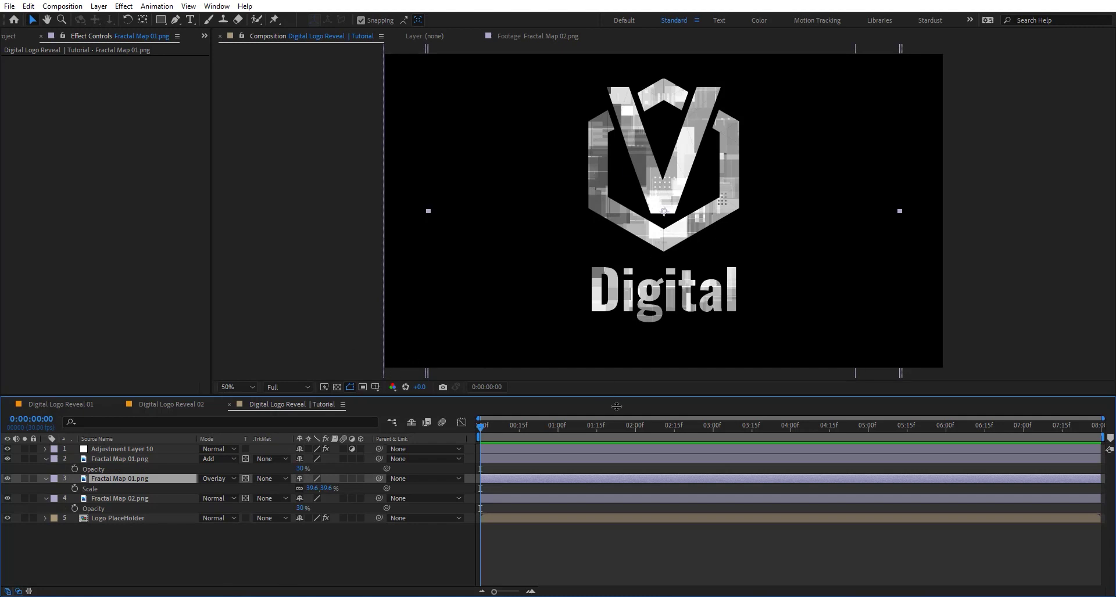
- Bend the adjustment layer's RGB curve slightly further down to deepen the logo's contrast
left_click(174, 450)
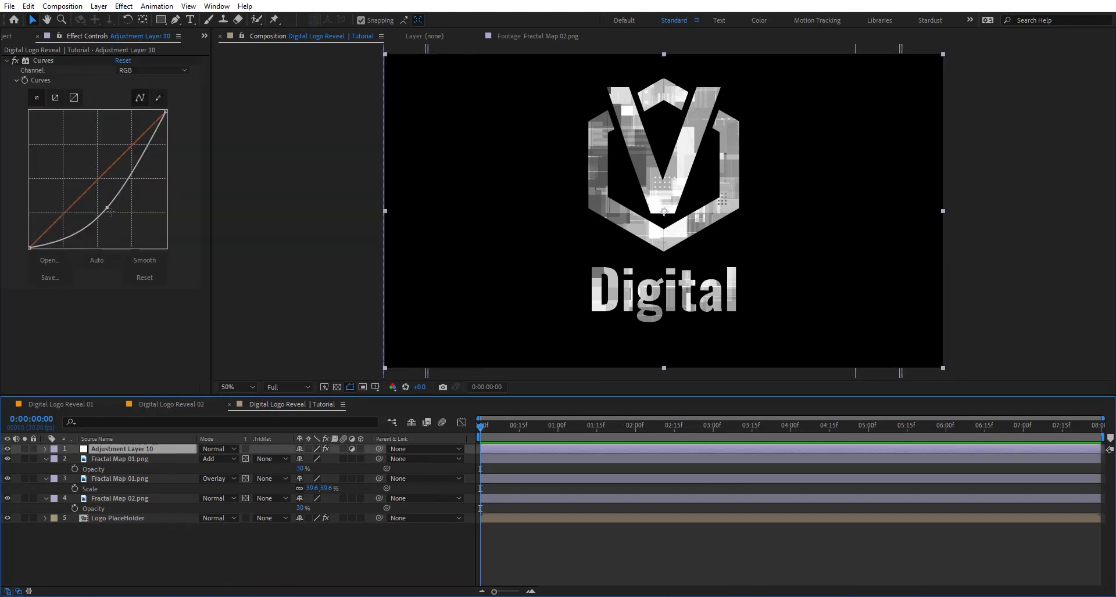
left_click_drag(107, 210, 113, 213)
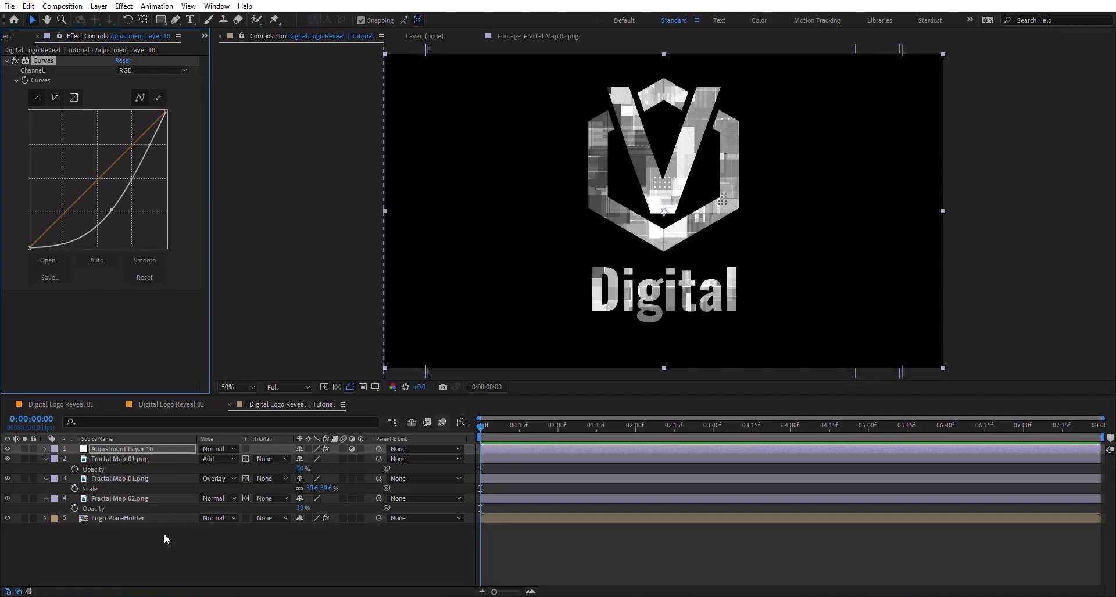
- Pre-compose the adjustment layer, three fractal maps and logo placeholder together into a composition named Logo Map
left_click(141, 550)
left_click_drag(141, 551, 154, 361)
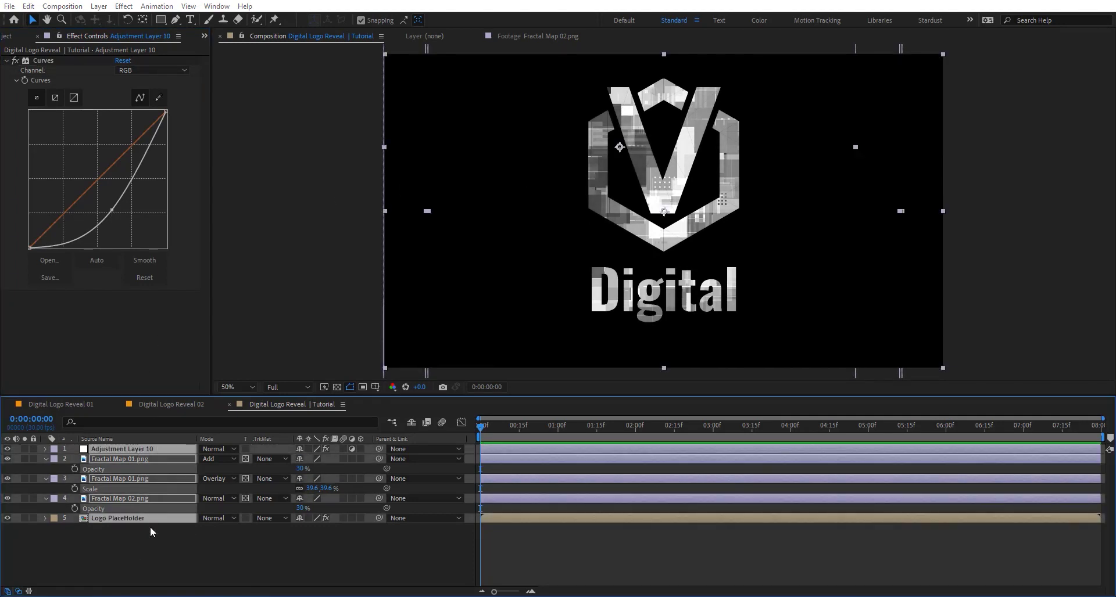
key("ctrl+shift+c")
type("Logo")
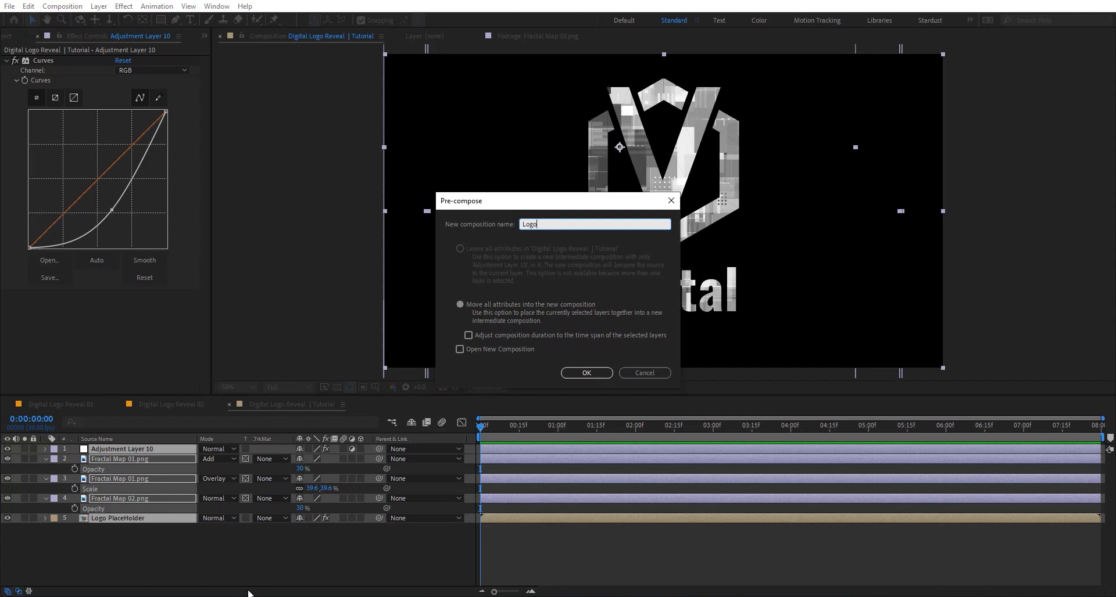
type(" Map")
key("Return")
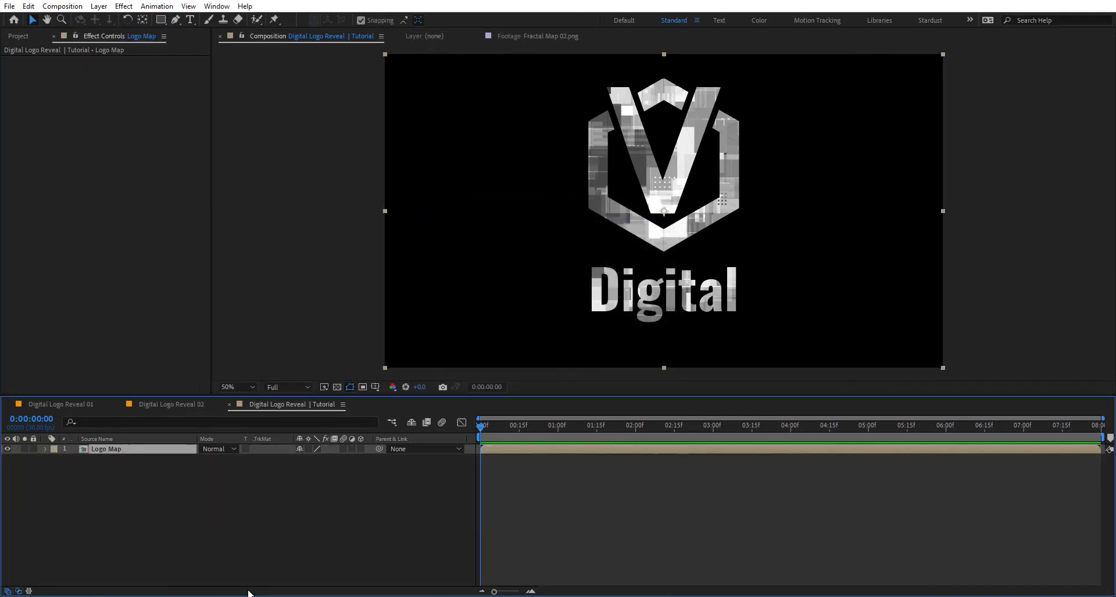
- Pre-compose the Logo Map layer into a new composition named Logo, leaving its attributes in the current composition
key("ctrl+shift+c")
type("Logo")
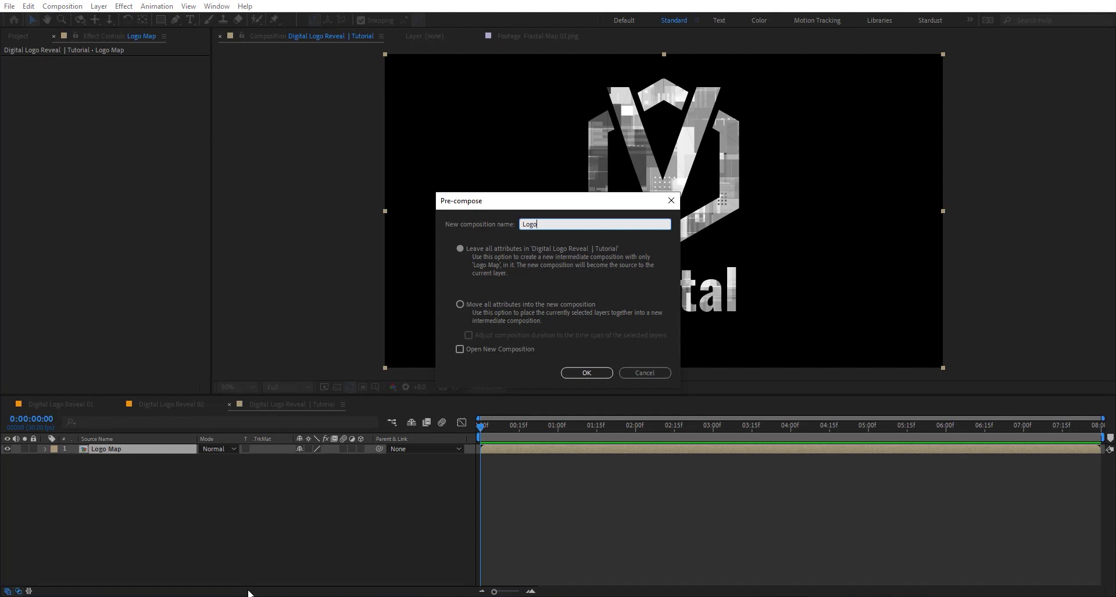
key("Return")
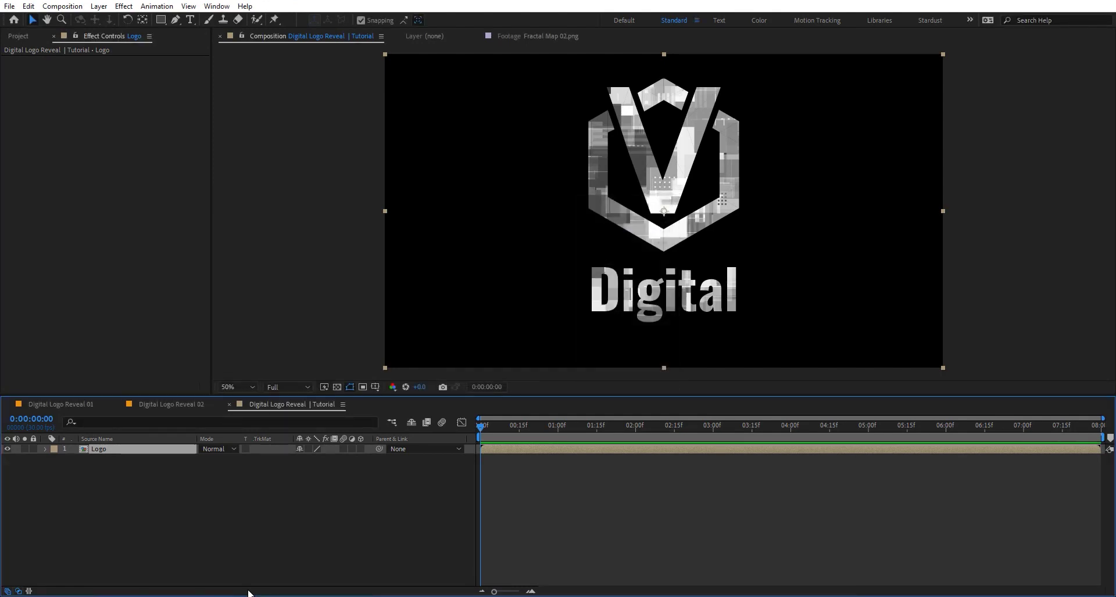
left_click(584, 504)
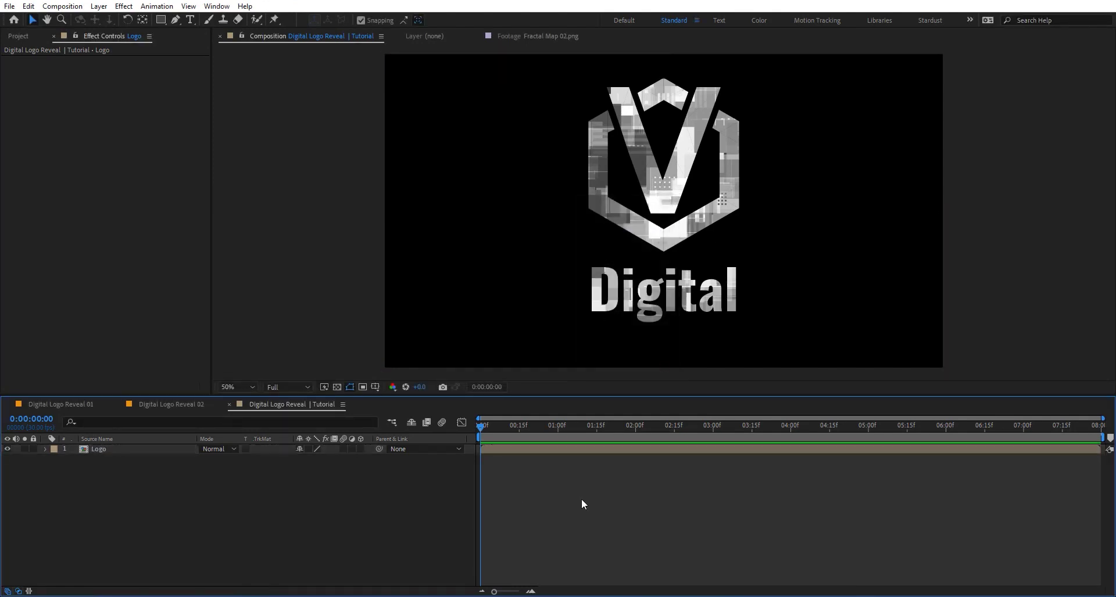
- Apply the CC Image Wipe effect to the Logo layer
left_click(533, 451)
key("u")
left_click(510, 489)
left_click(513, 452)
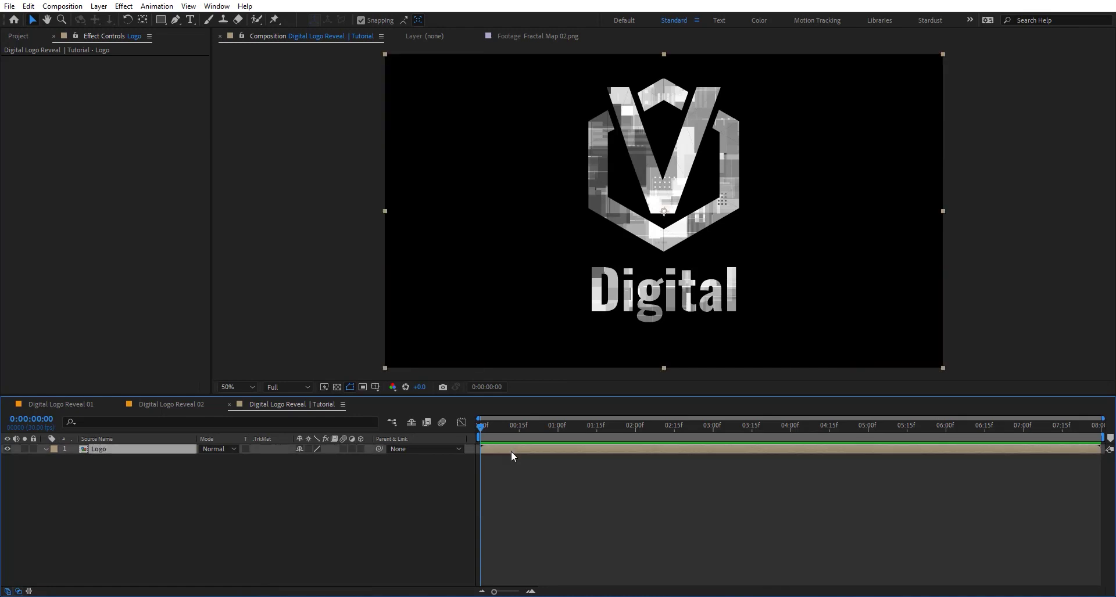
key("ctrl+space")
type("cc")
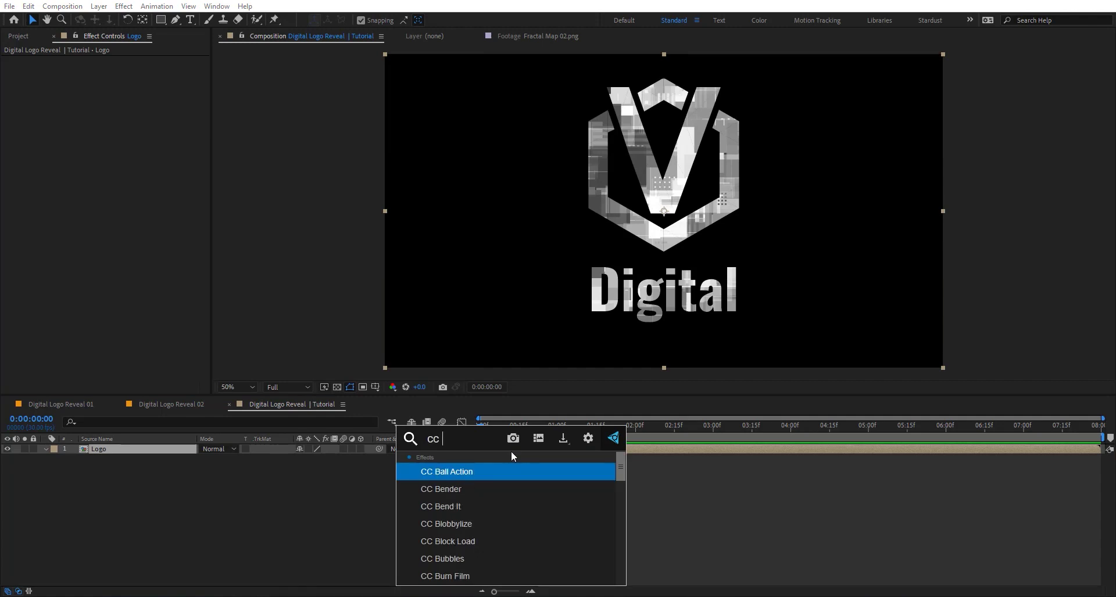
type("im")
key("Return")
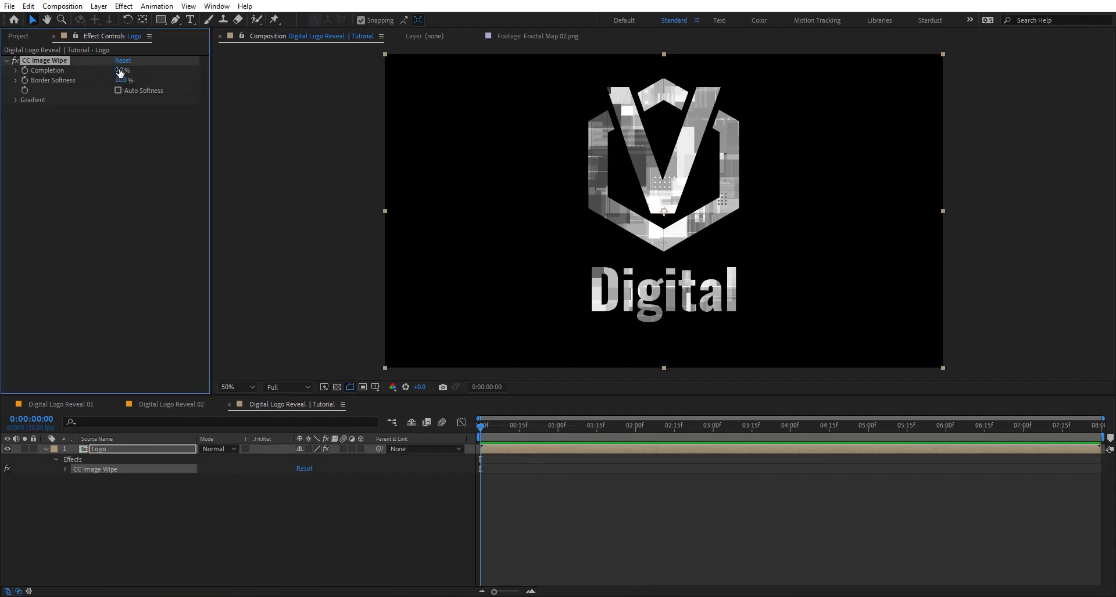
- Try the CC Image Wipe at 64% Completion and inspect the layer choices for its gradient
left_click_drag(121, 72, 167, 73)
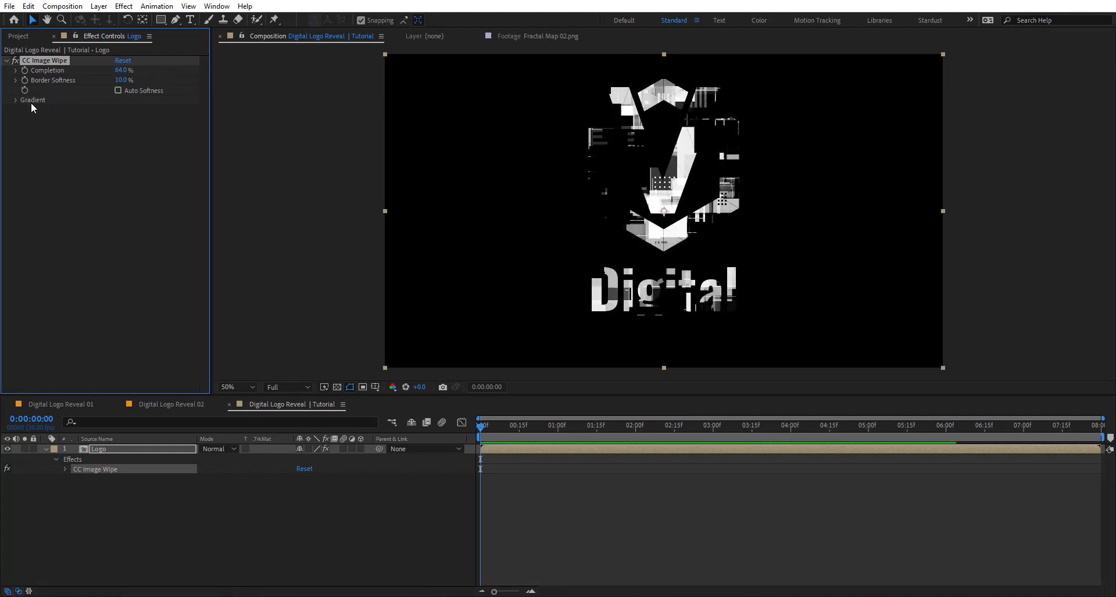
left_click(14, 101)
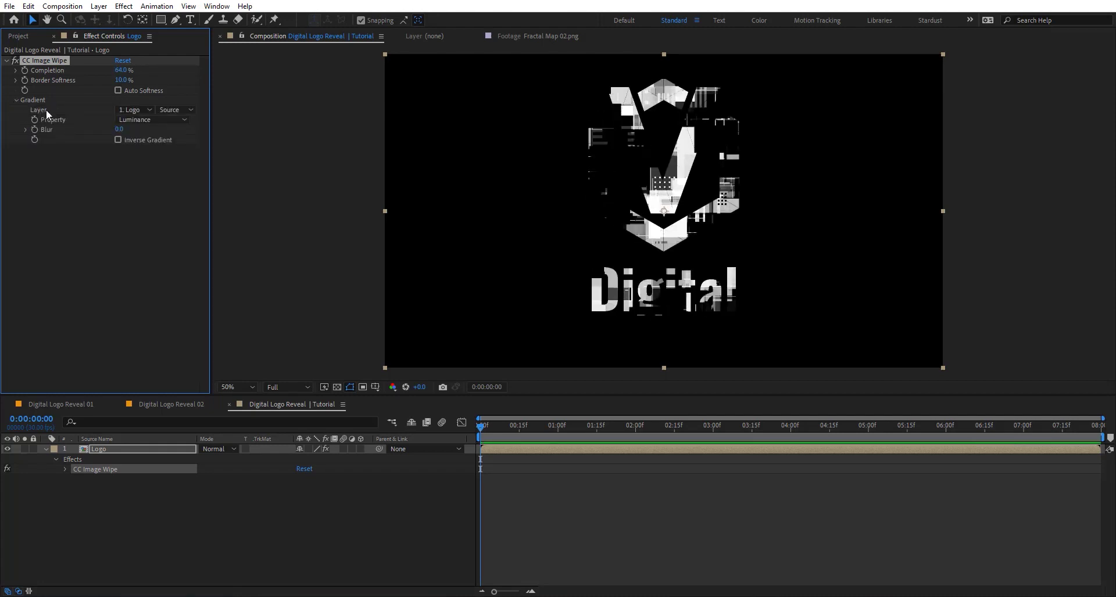
left_click(135, 110)
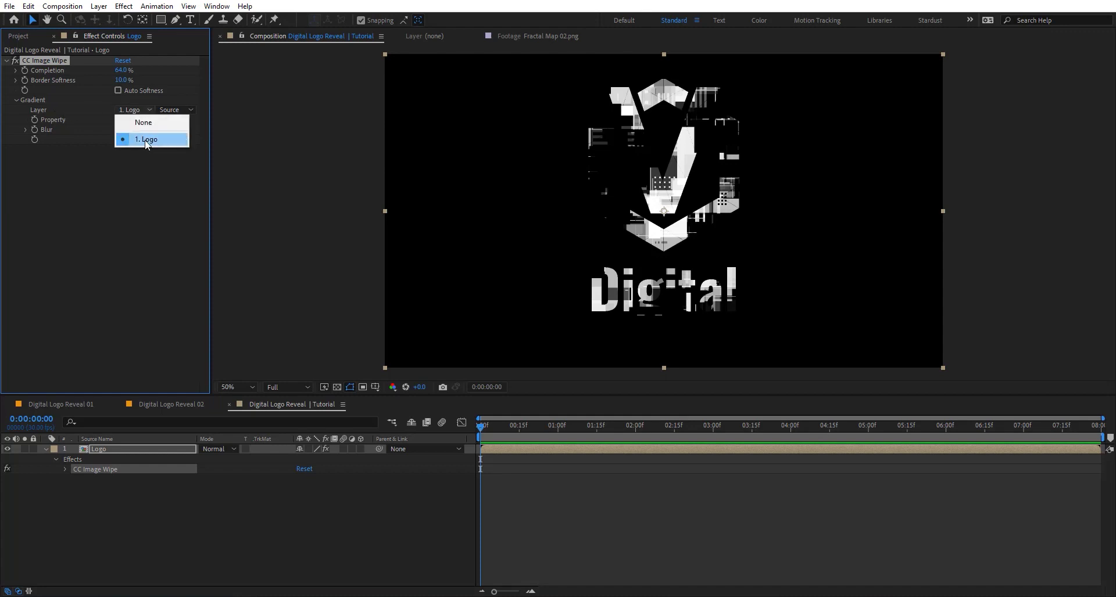
left_click(85, 186)
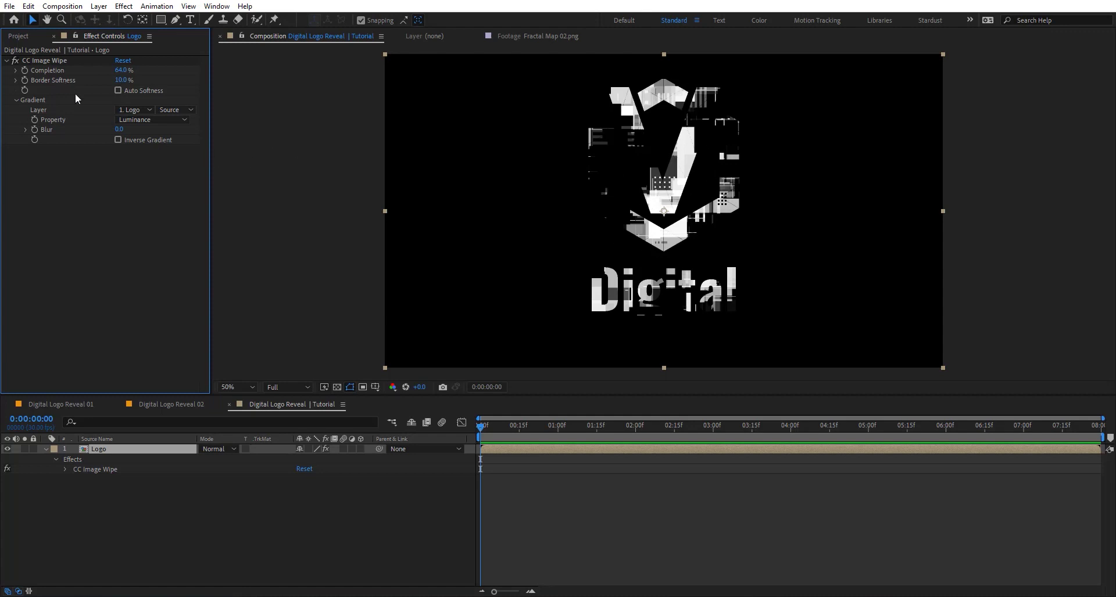
- Keyframe the CC Image Wipe Completion from 100% at 0:00:00:00 to 0% at 0:00:01:08
left_click_drag(118, 76, 144, 76)
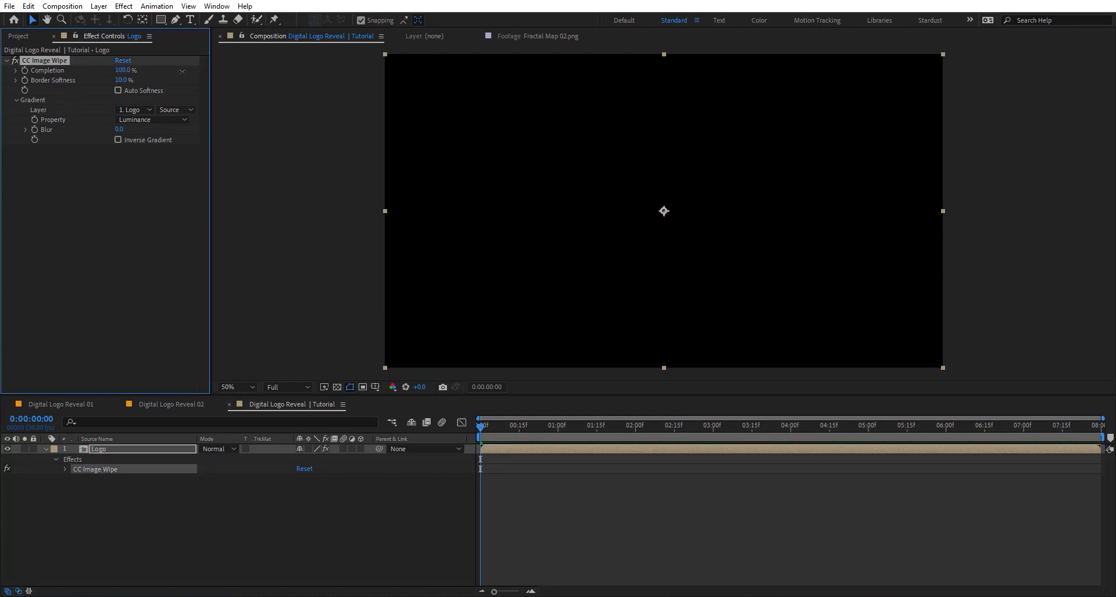
left_click(24, 71)
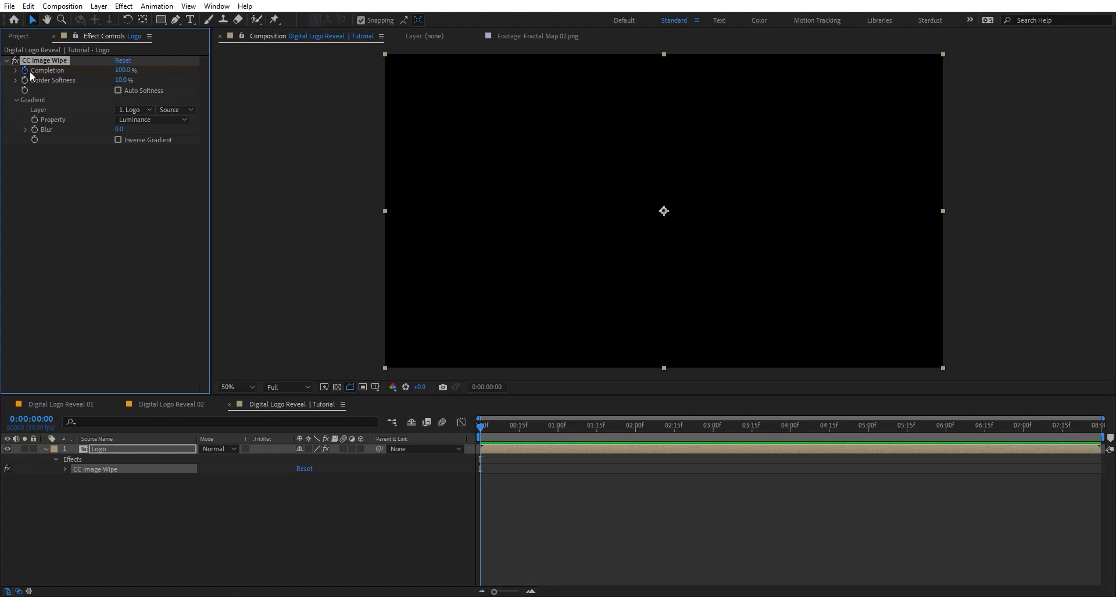
left_click(578, 425)
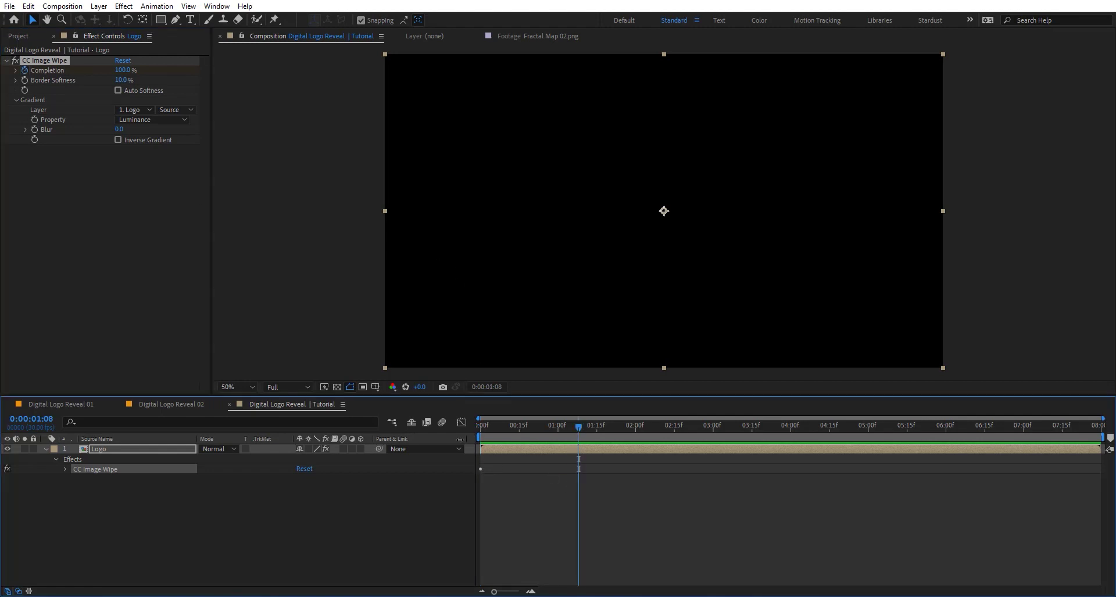
left_click(122, 70)
type("0.0")
key("Return")
key("u")
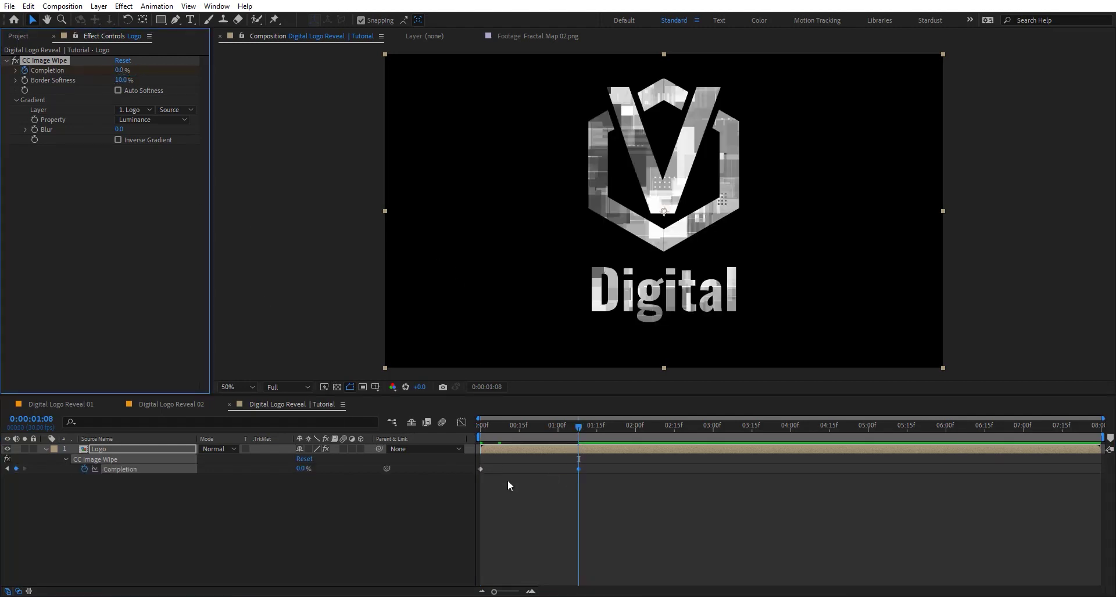
- Copy both Completion keyframes to start at 0:00:01:25 and time-reverse the copies so the logo wipes out
left_click(559, 482)
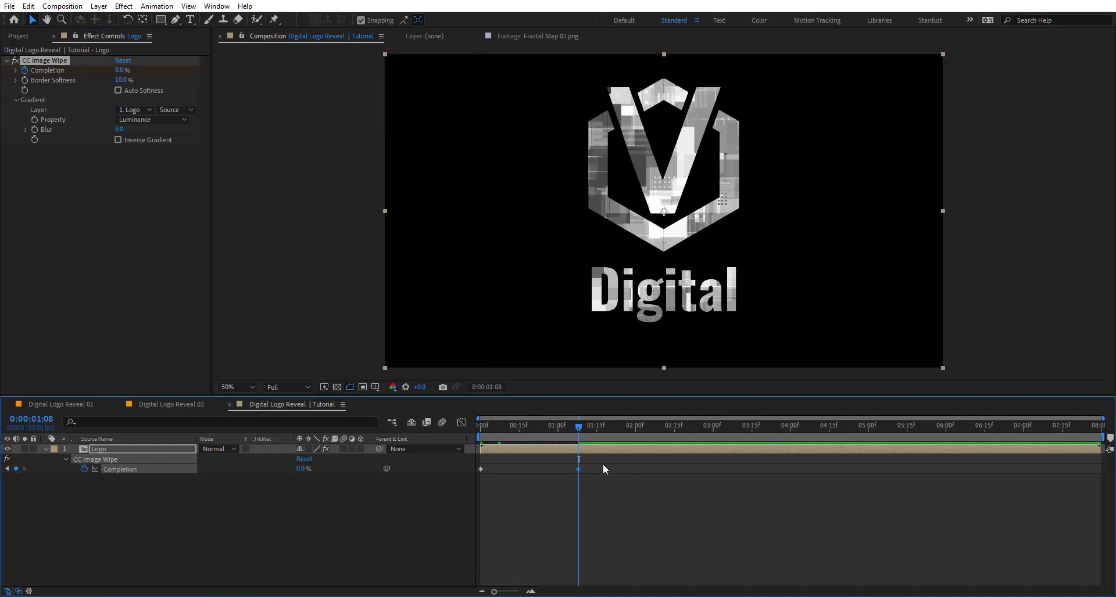
left_click_drag(602, 464, 468, 481)
left_click_drag(601, 433, 623, 428)
key("ctrl+v")
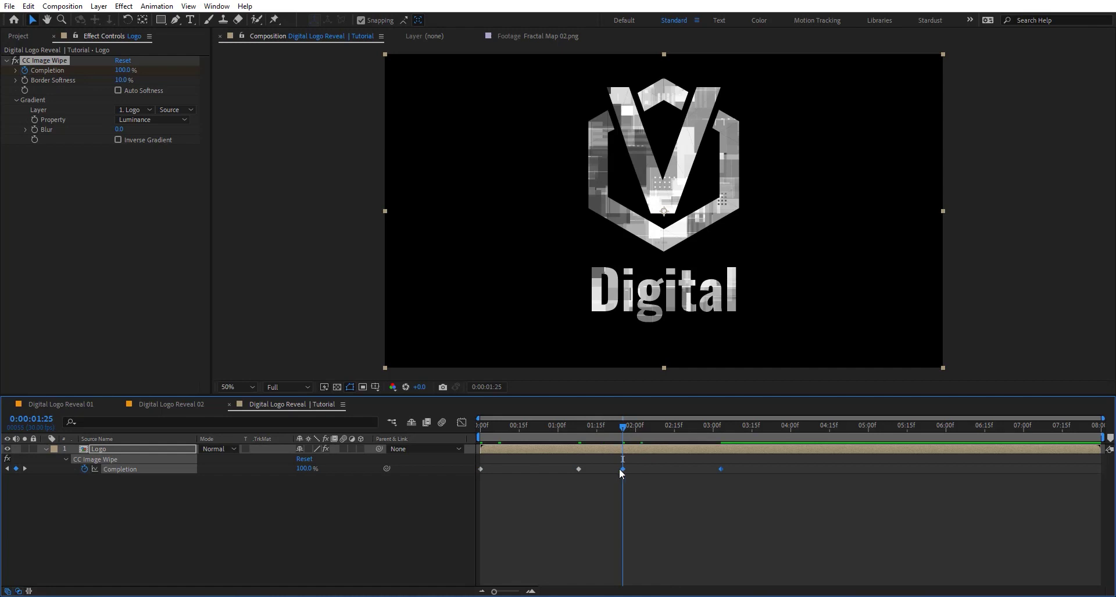
right_click(620, 469)
mouse_move(747, 461)
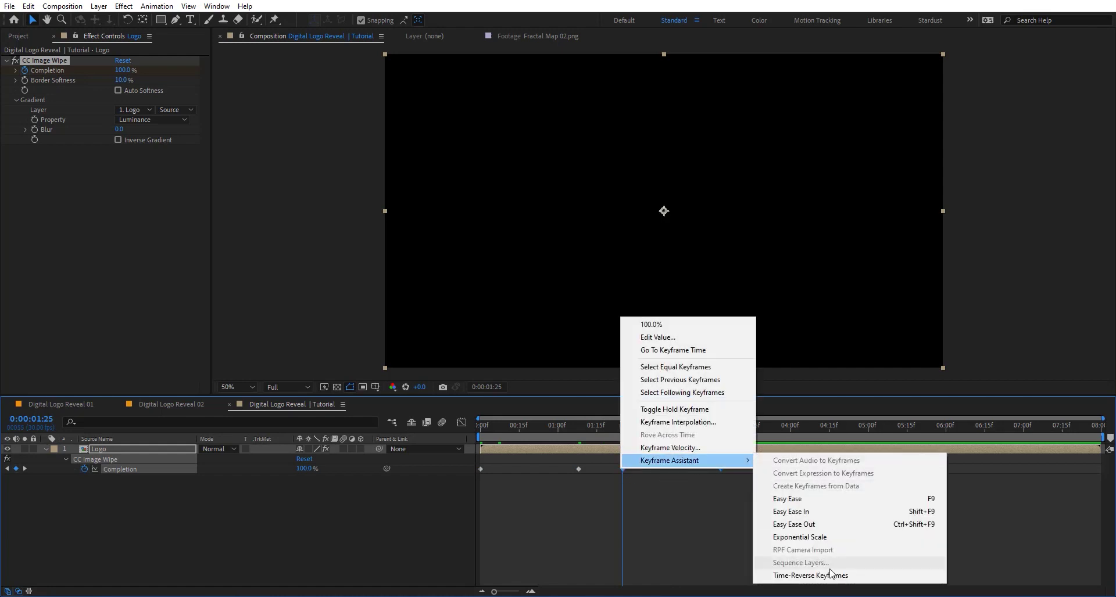
left_click(810, 575)
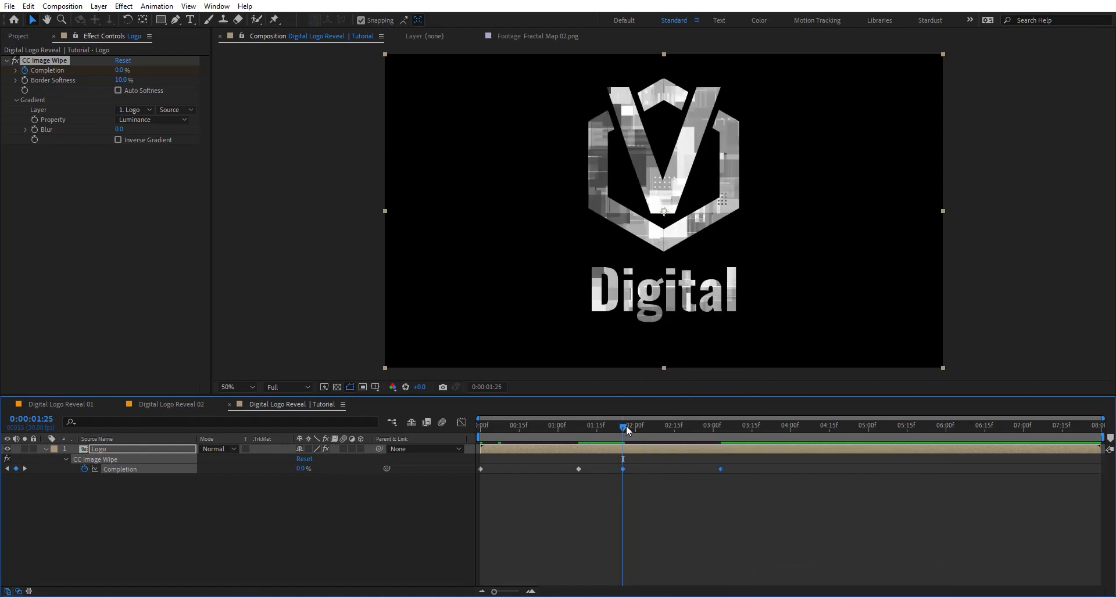
- End the work area at 0:00:03:13, preview the wipe animation, and move the current time to 0:00:01:02
left_click_drag(626, 425, 751, 429)
key("n")
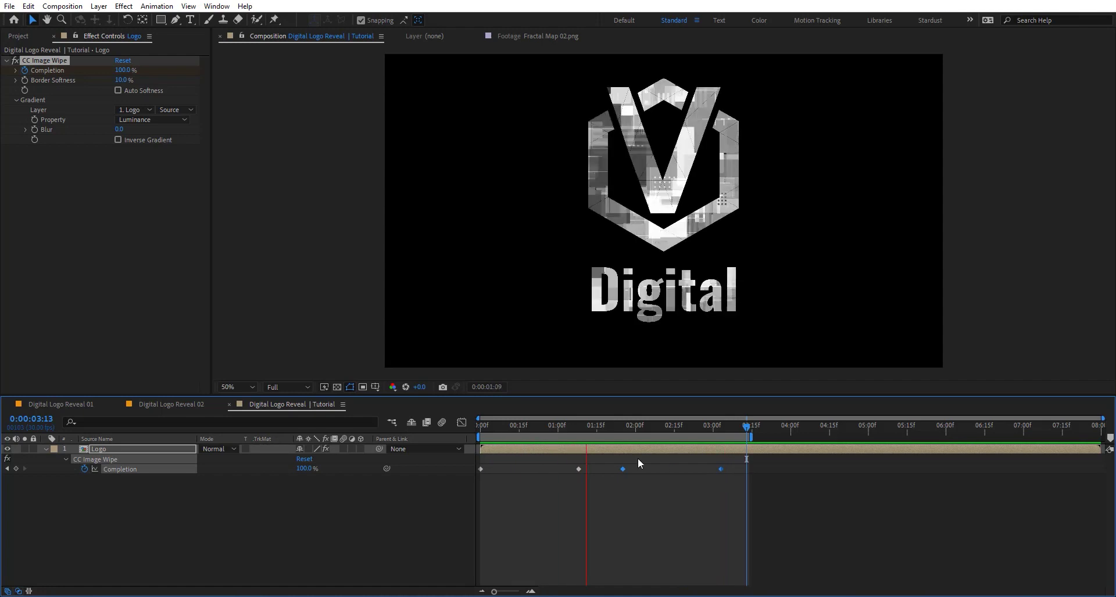
left_click(560, 430)
left_click(563, 432)
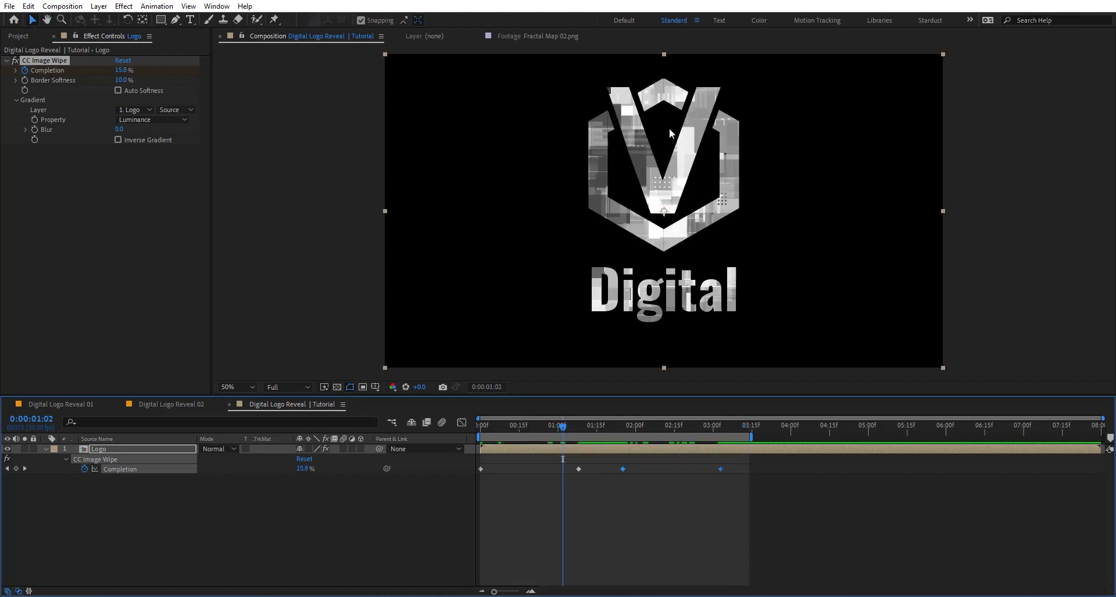
- Apply the Vegas effect to the Logo layer and set its rendering Blend Mode to Transparent
key("ctrl+space")
type("vegas")
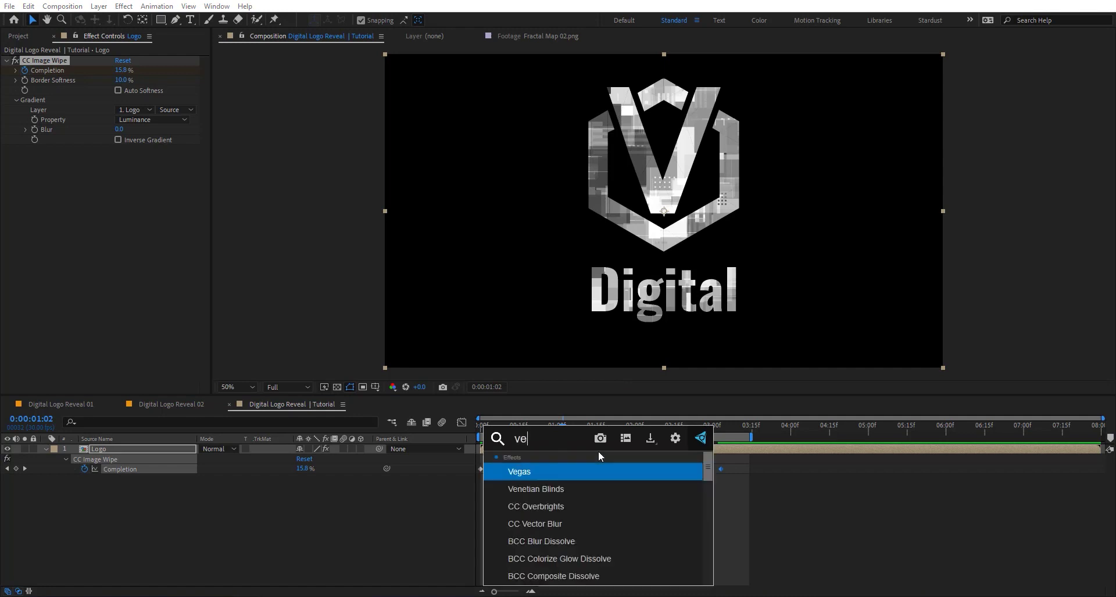
key("Return")
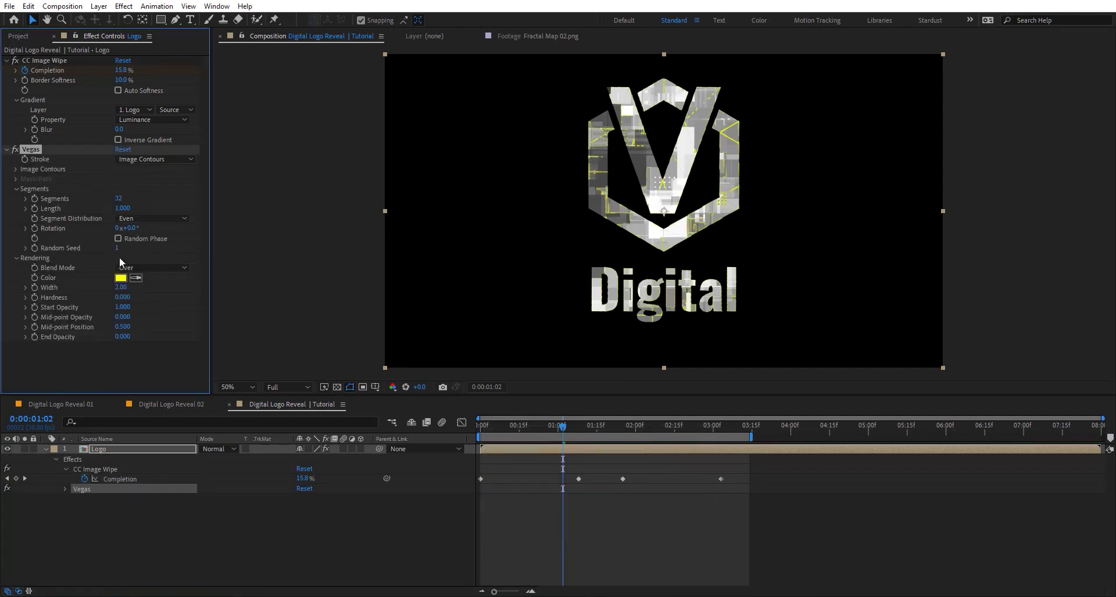
left_click(156, 269)
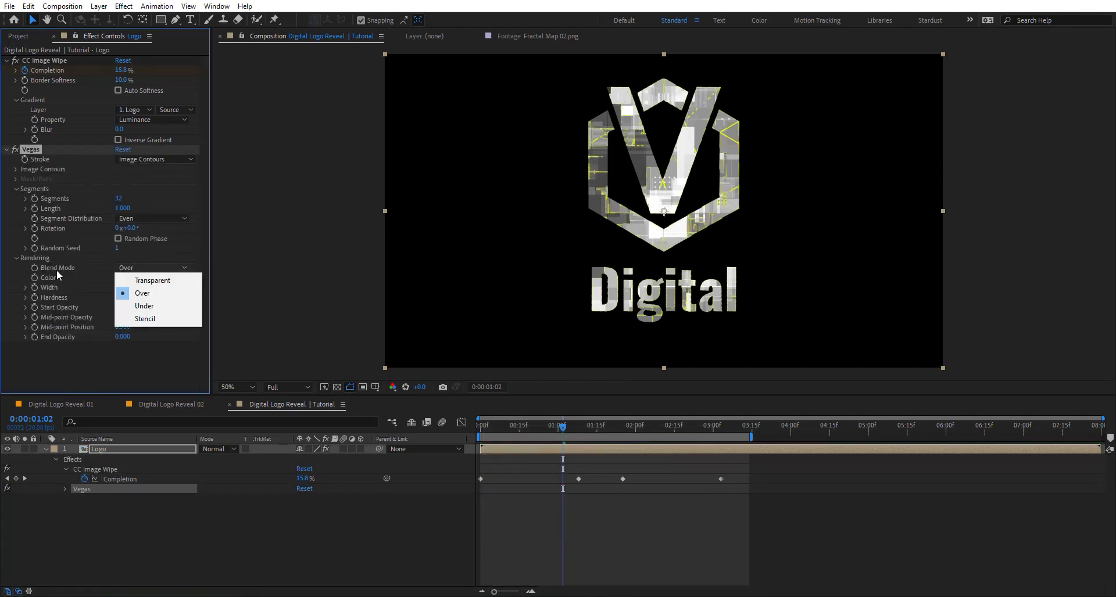
left_click(172, 282)
- Change the Vegas stroke color to a muted cyan blue, about #3395B1
left_click(121, 278)
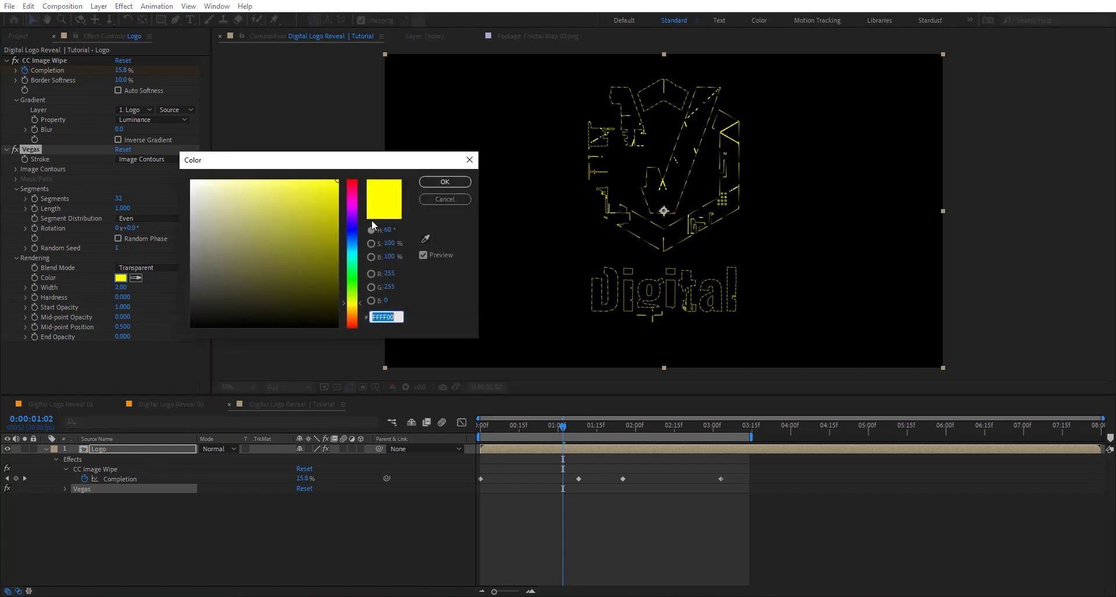
left_click(350, 236)
mouse_move(327, 231)
left_mouse_down()
mouse_move(294, 219)
mouse_move(295, 229)
left_mouse_up()
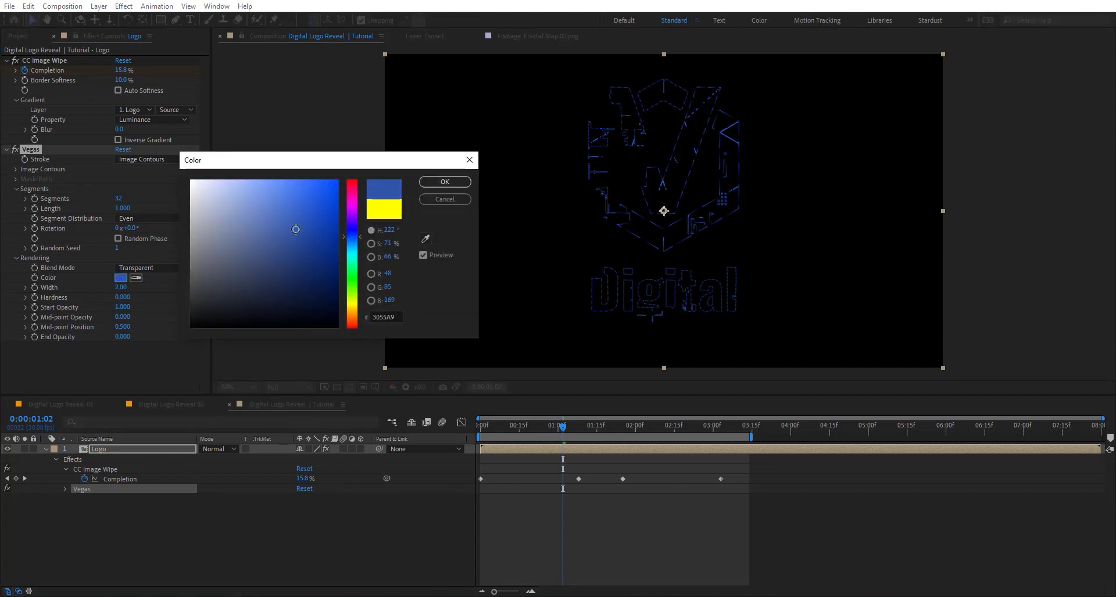
left_click(352, 247)
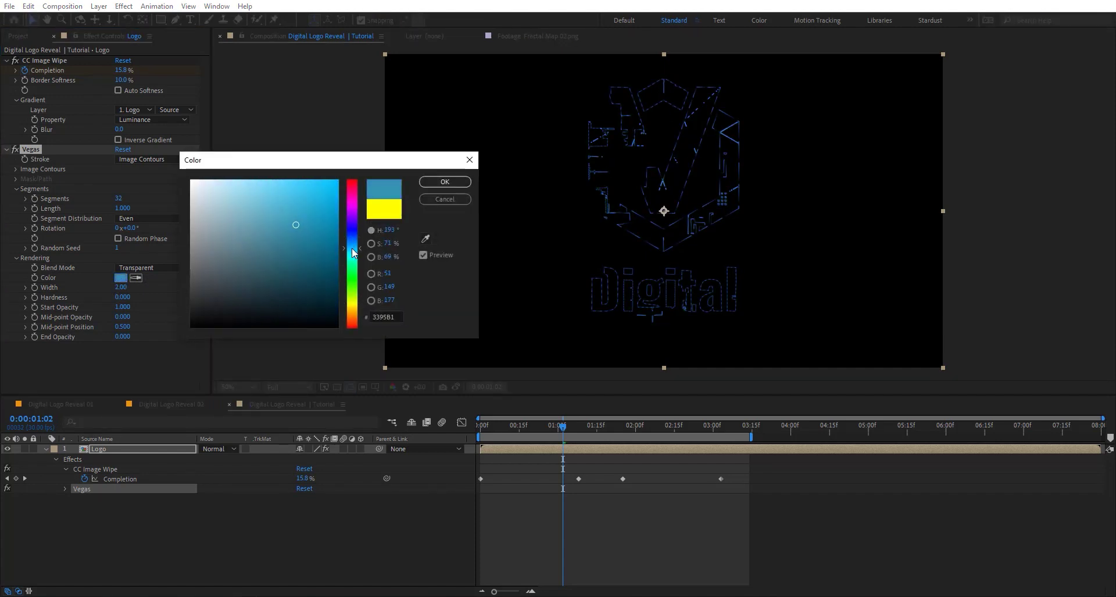
left_click(444, 182)
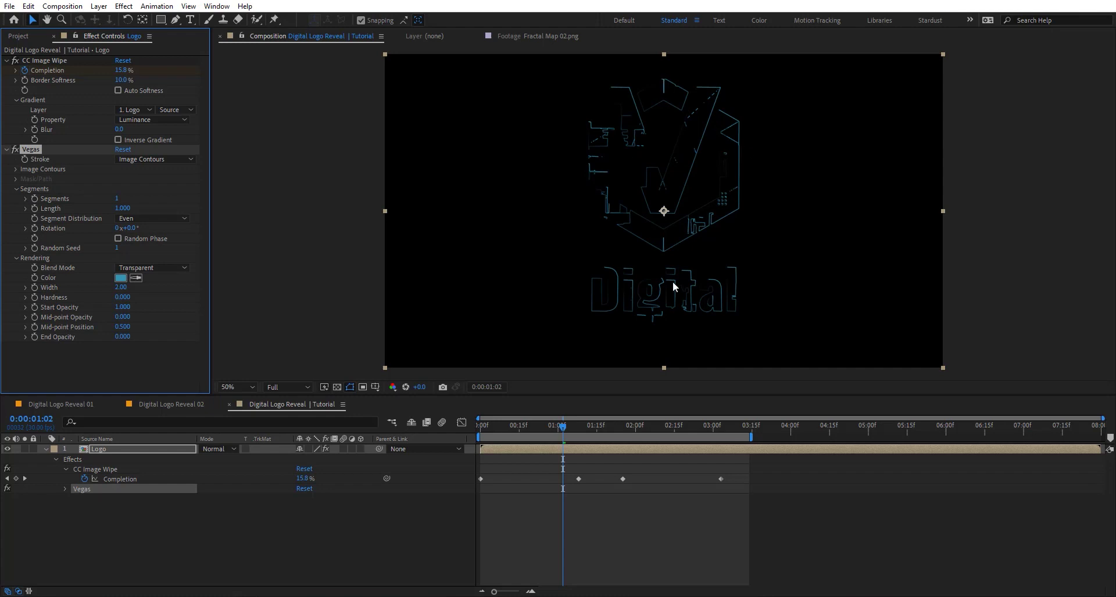
- Keyframe the Vegas Rotation from 0° at 0:00:00:00 to 180° at 0:00:03:12
left_click_drag(557, 433, 458, 426)
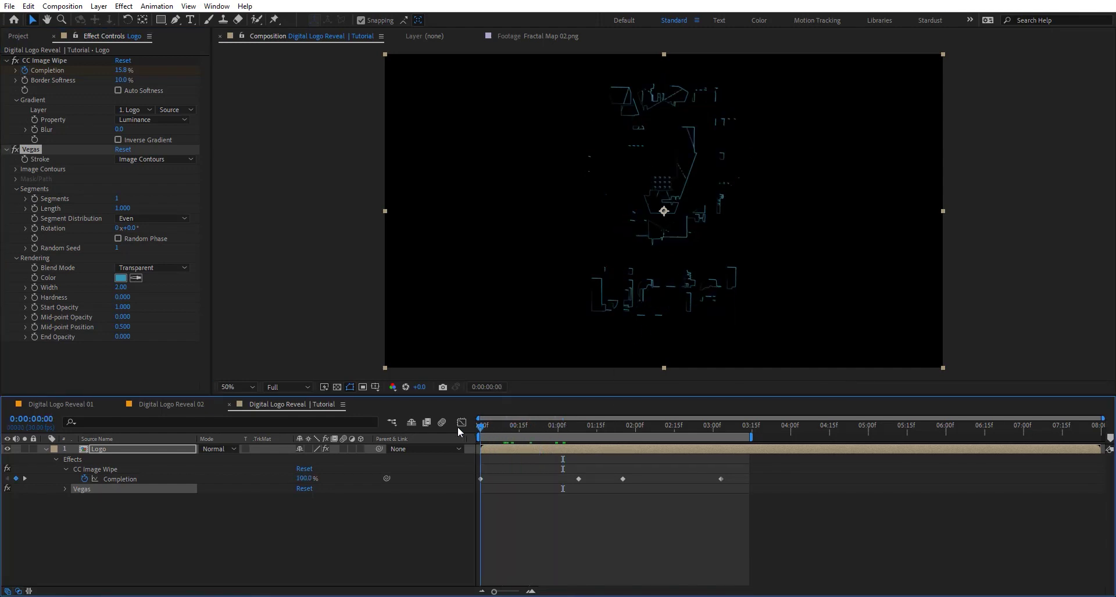
left_click(36, 229)
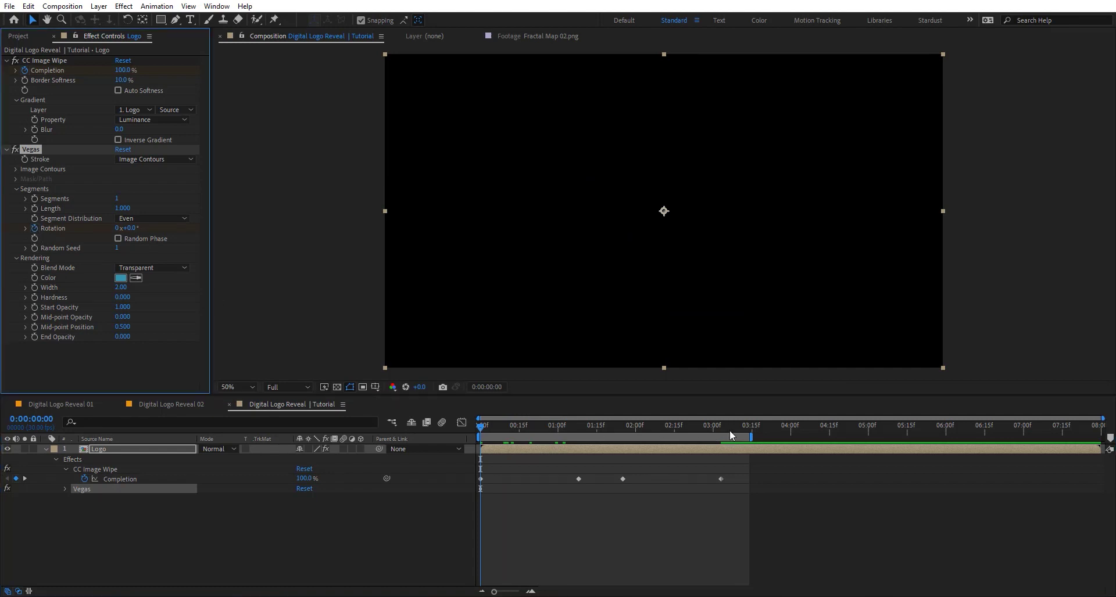
left_click(744, 429)
left_click(133, 229)
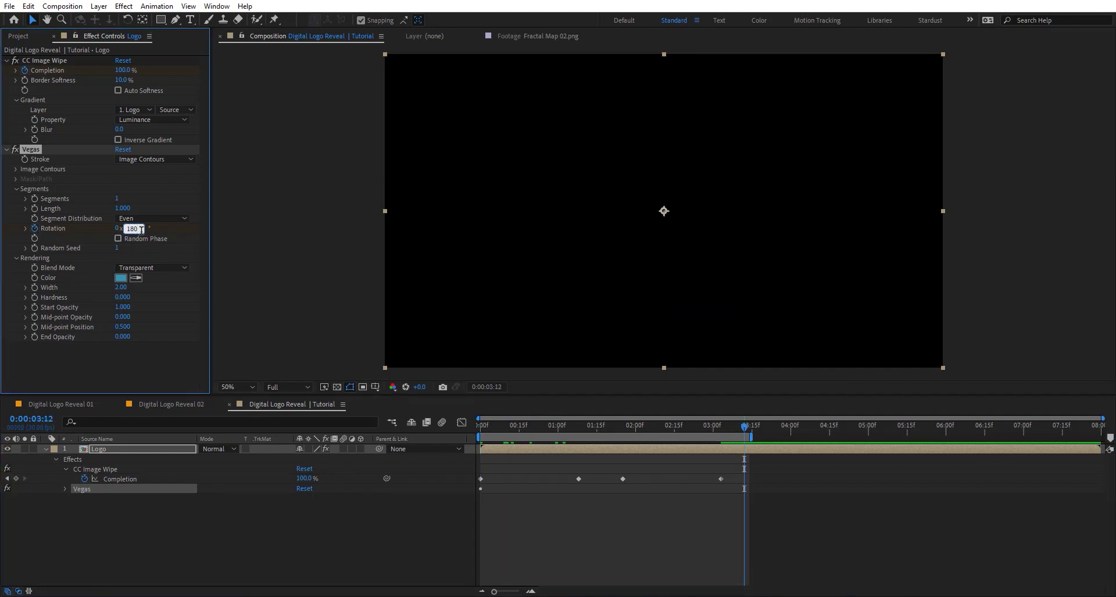
key("Return")
- Keyframe the Vegas stroke Width from 2.00 at 0:00:00:12 to 0.50 at 0:00:02:27
left_click_drag(720, 433, 511, 435)
left_click(37, 289)
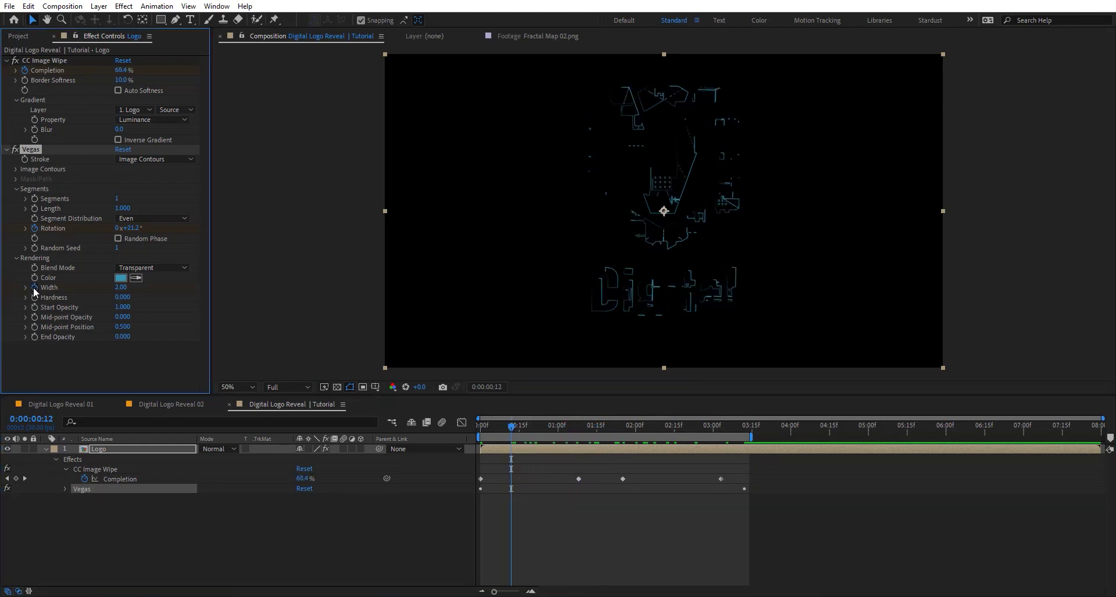
left_click(705, 430)
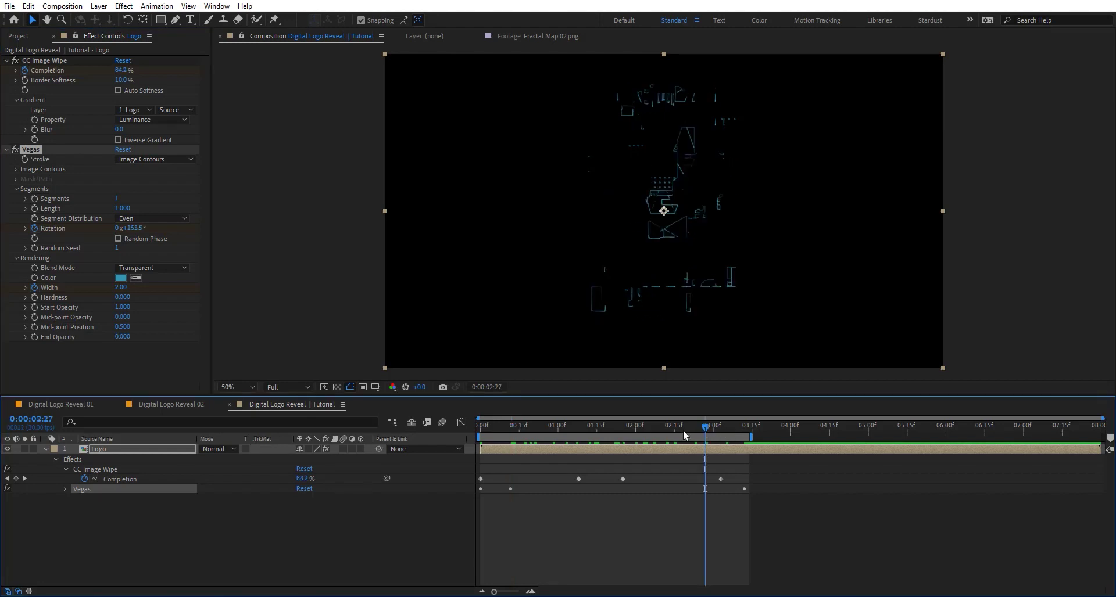
left_click(131, 287)
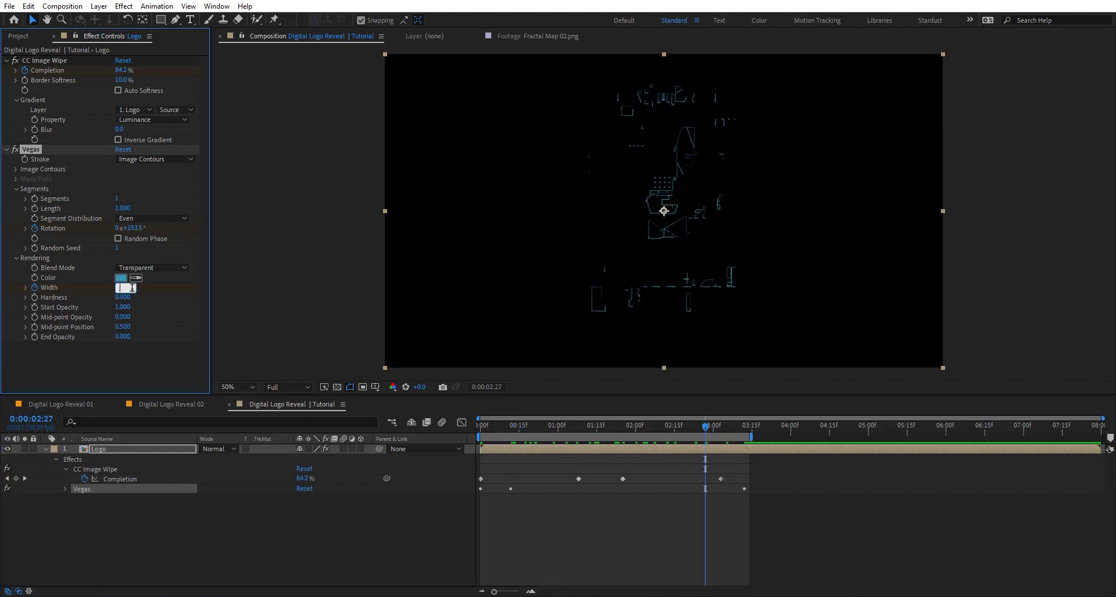
type("0.5")
key("Return")
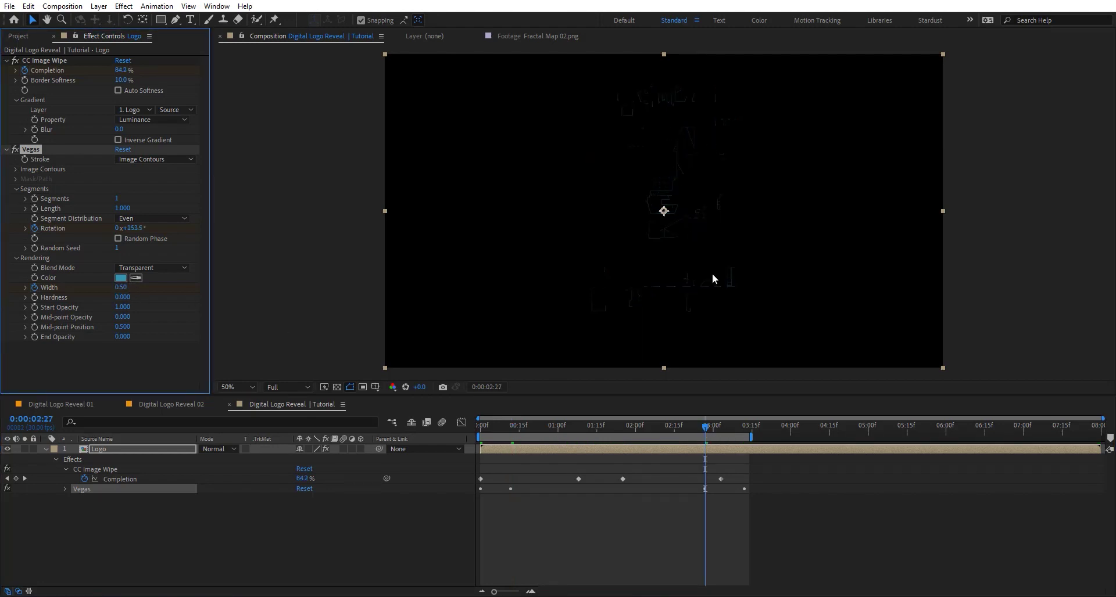
- Move the current time to 0:00:00:00 and preview the thinning outline animation
left_click_drag(707, 427, 421, 451)
key("space")
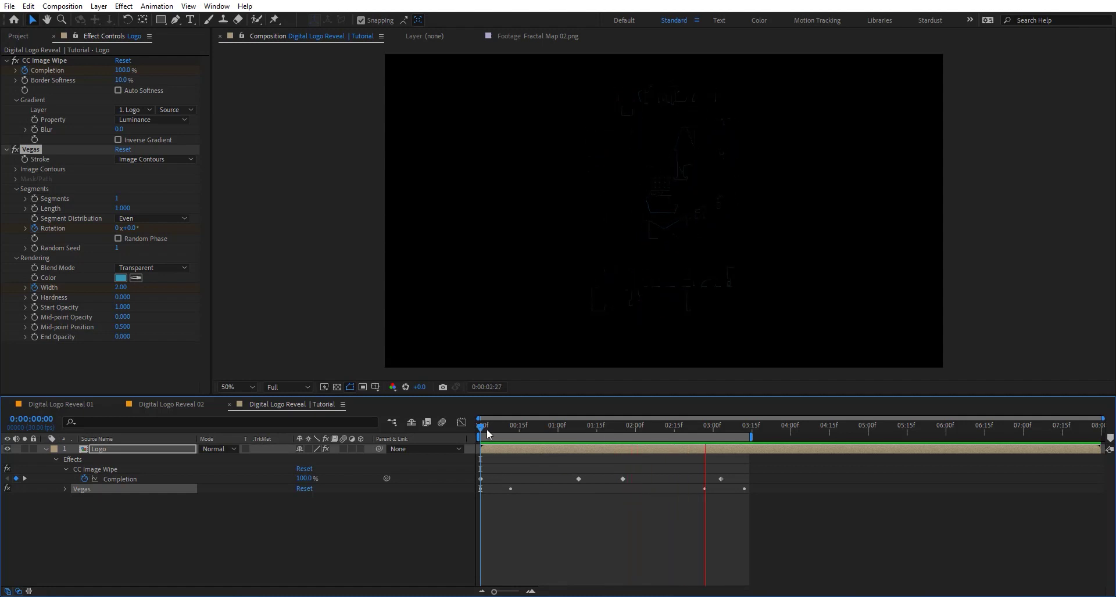
key("space")
- Apply the CC Radial Fast Blur effect to the Logo layer
key("ctrl+space")
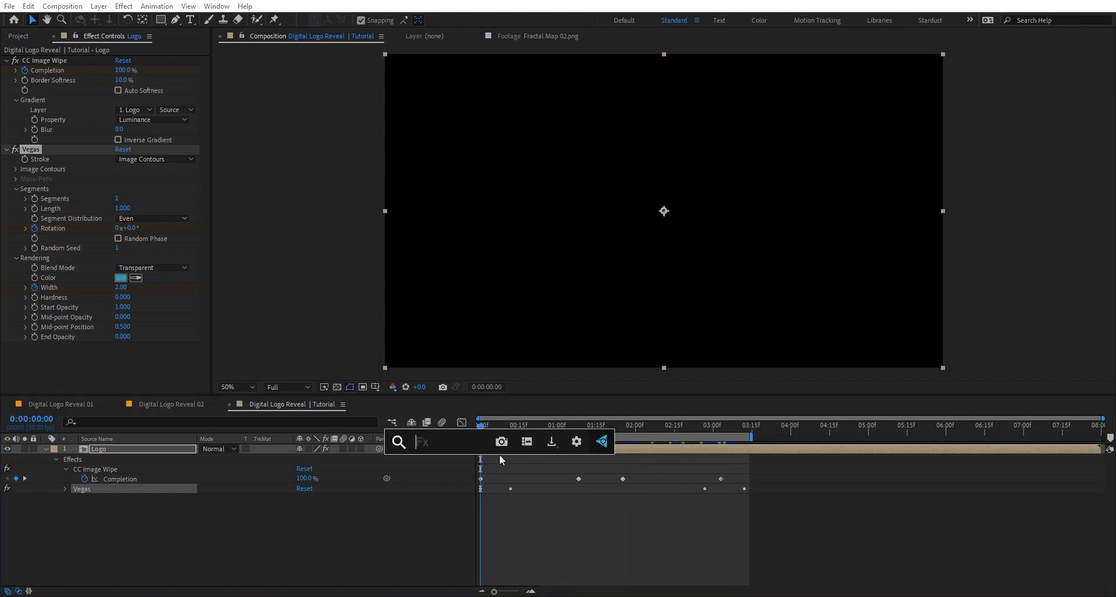
type("cc ra")
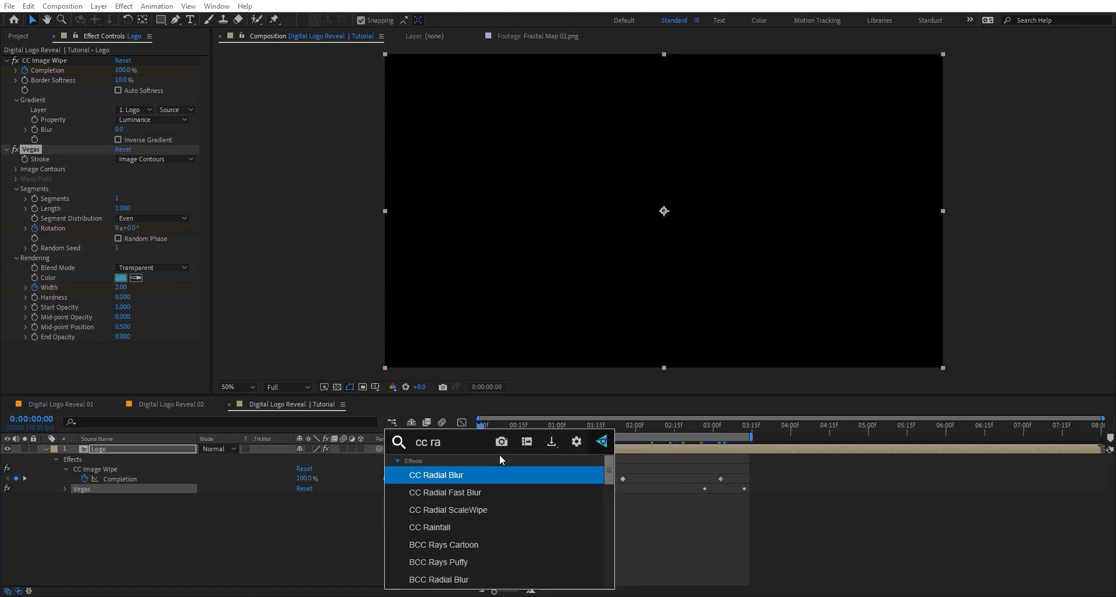
left_click(507, 490)
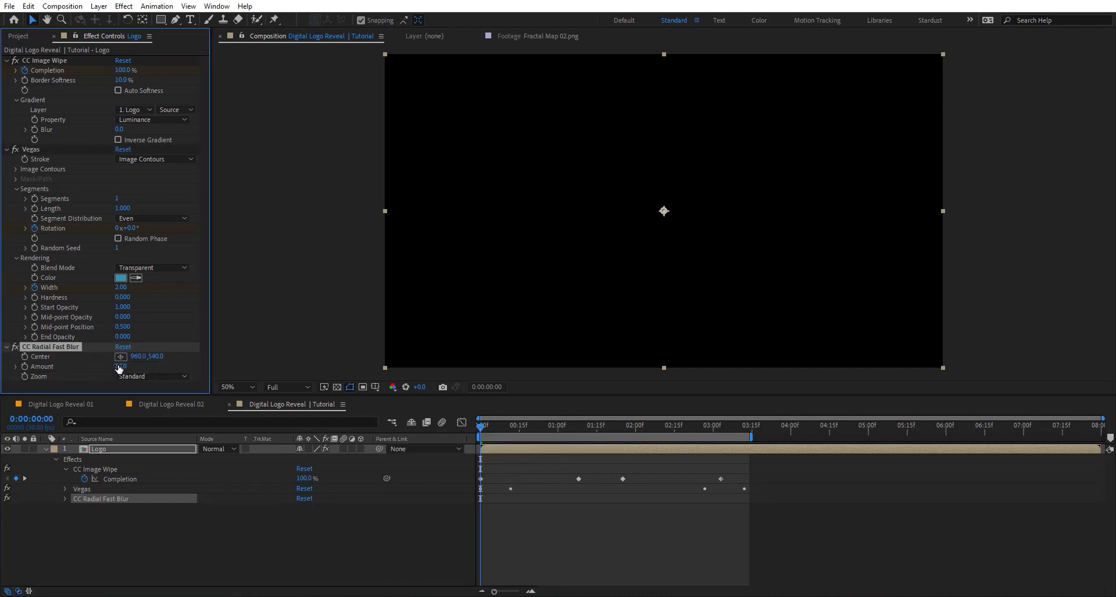
- Keyframe the radial blur Amount from 90 at 0:00:00:00 to 0 at 0:00:01:01, and preview from the start
key("Return")
left_click(24, 367)
left_click(560, 430)
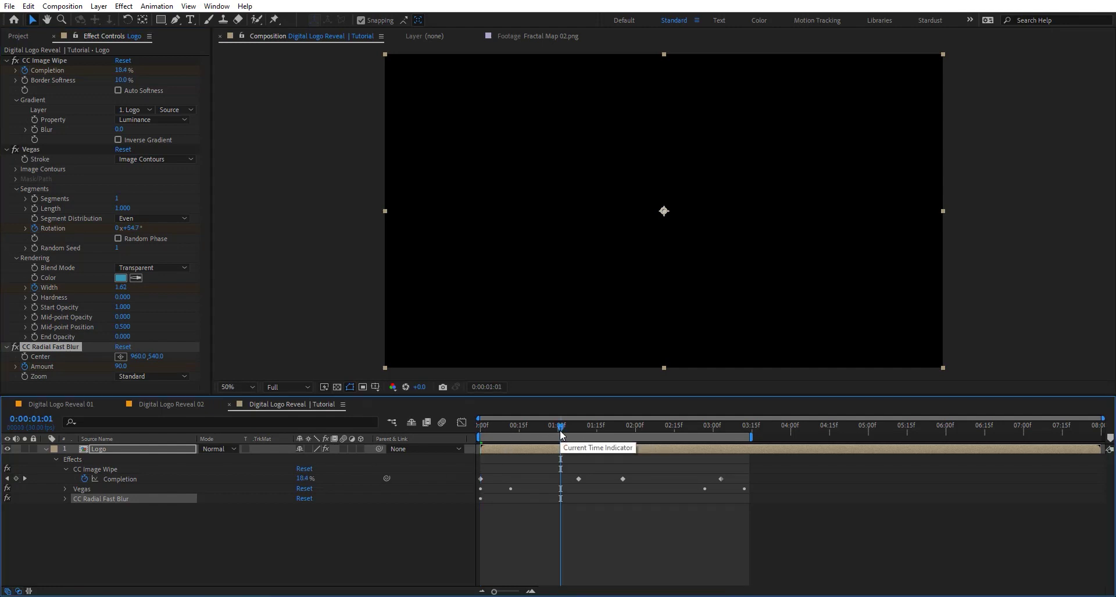
left_click(121, 367)
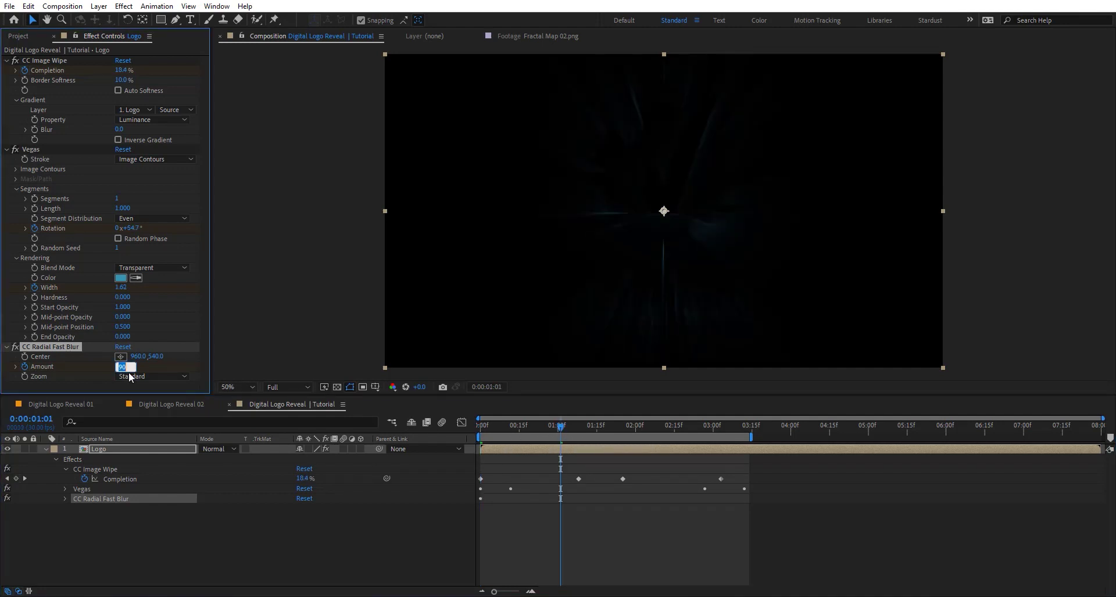
type("0")
key("Return")
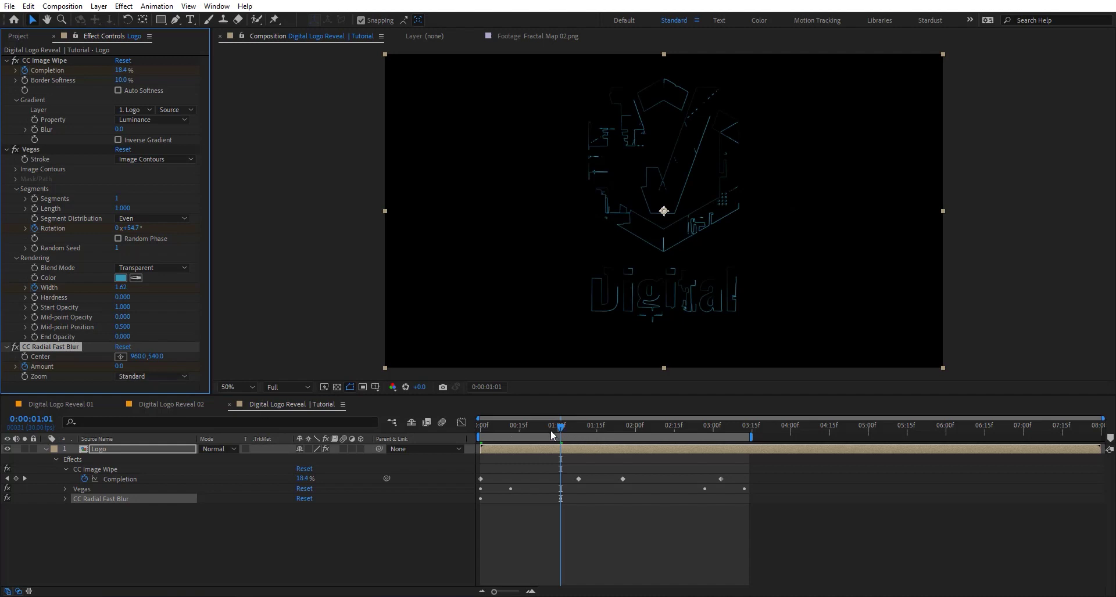
left_click_drag(551, 430, 479, 430)
key("space")
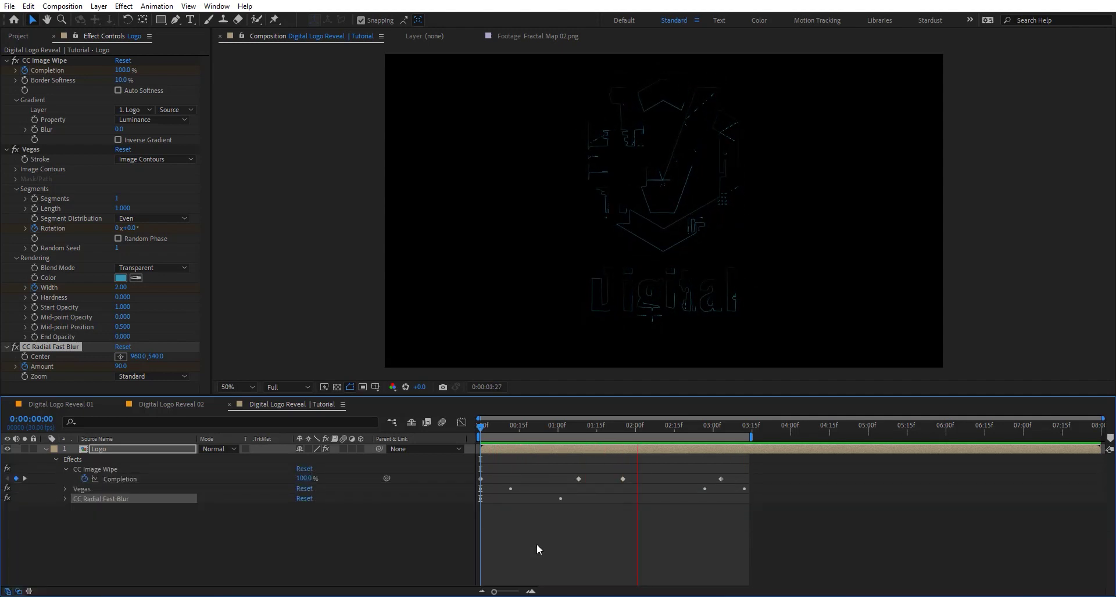
- Apply the Glow effect to the Logo layer with its default settings and preview the animation
key("ctrl+space")
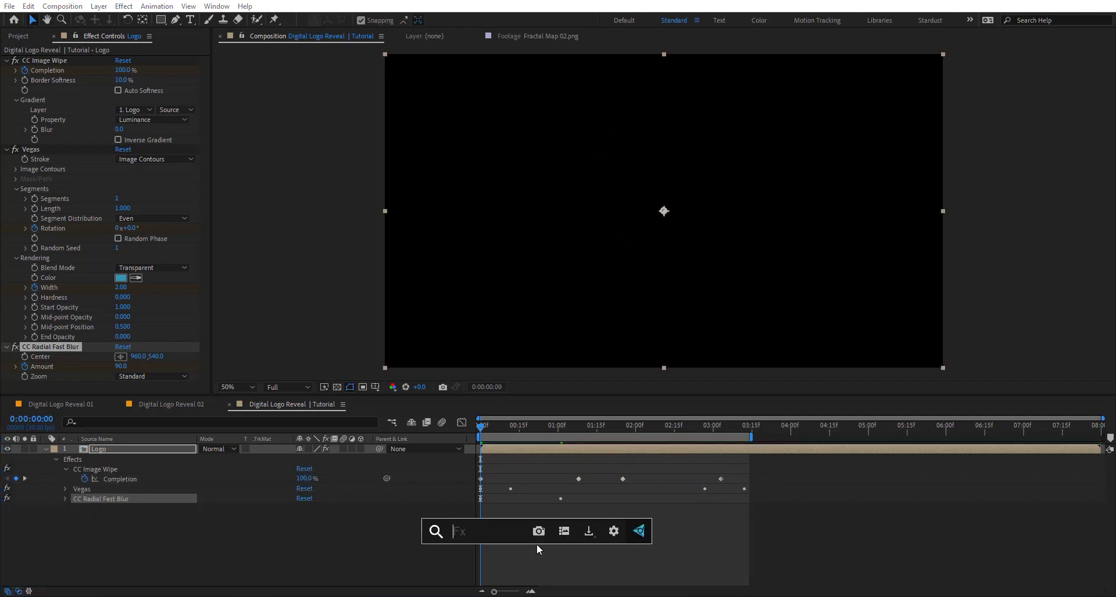
type("glow")
key("Return")
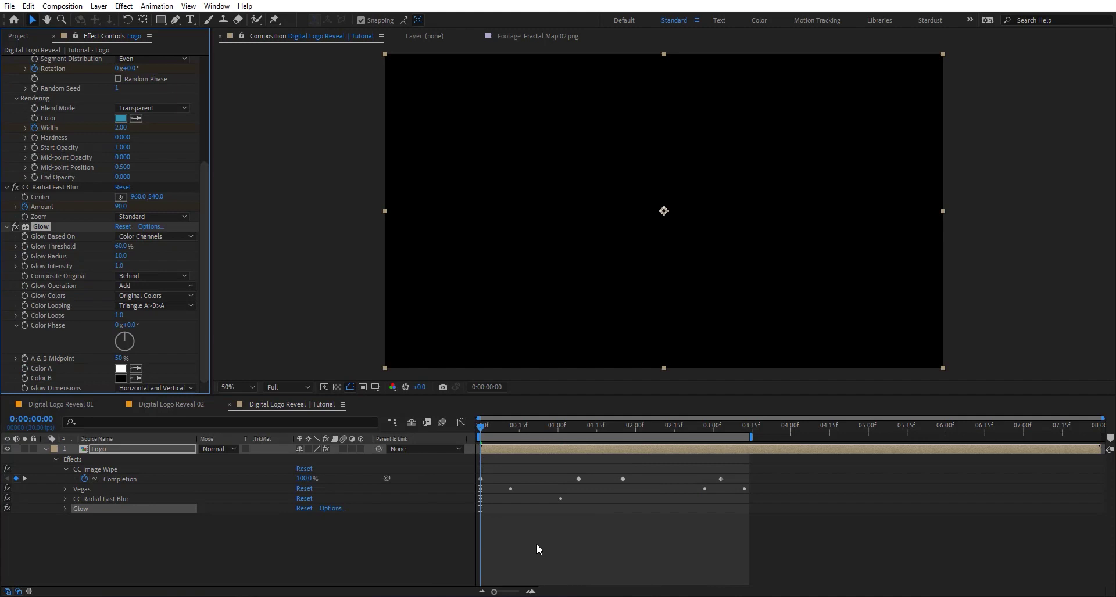
key("space")
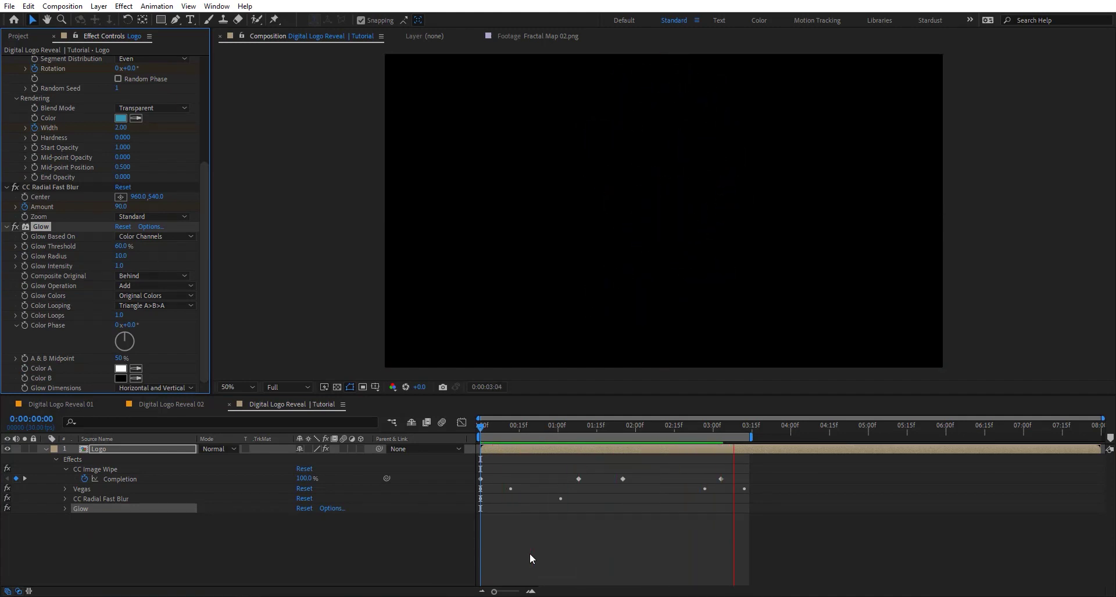
- Rename the Logo layer as Outlines
left_click(522, 446)
key("Return")
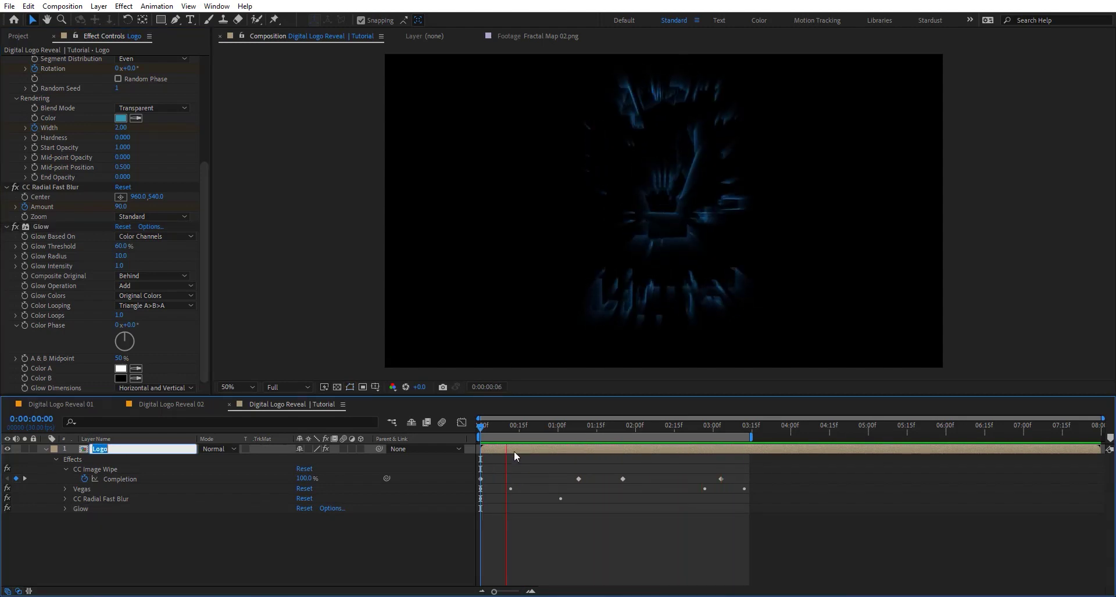
type("Outlines")
key("Return")
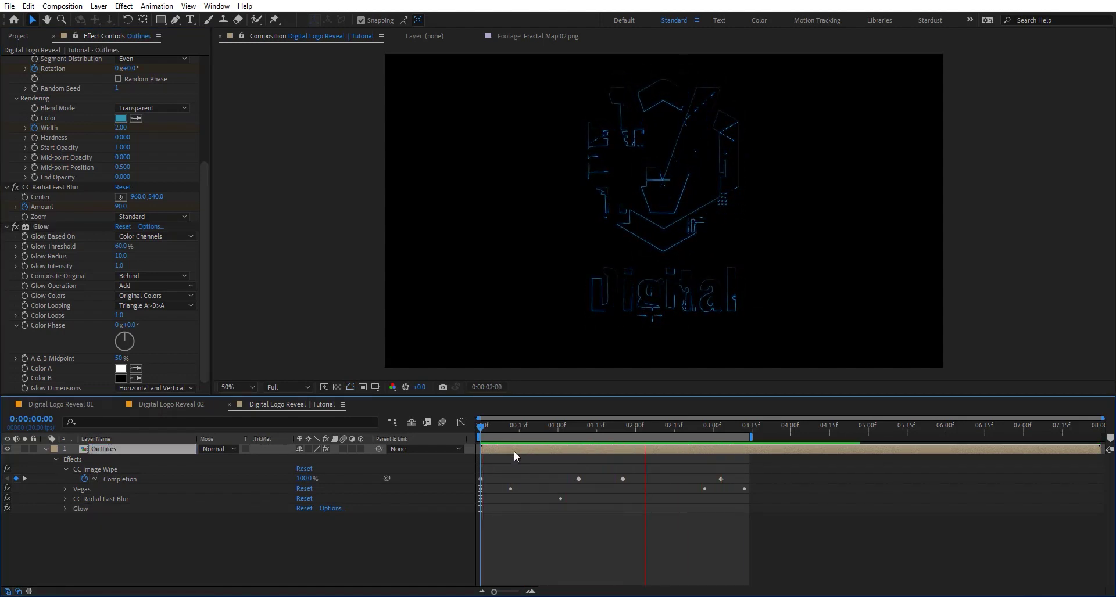
- Duplicate the Outlines layer and name the copy Outlines Reveal
key("ctrl+d")
key("Return")
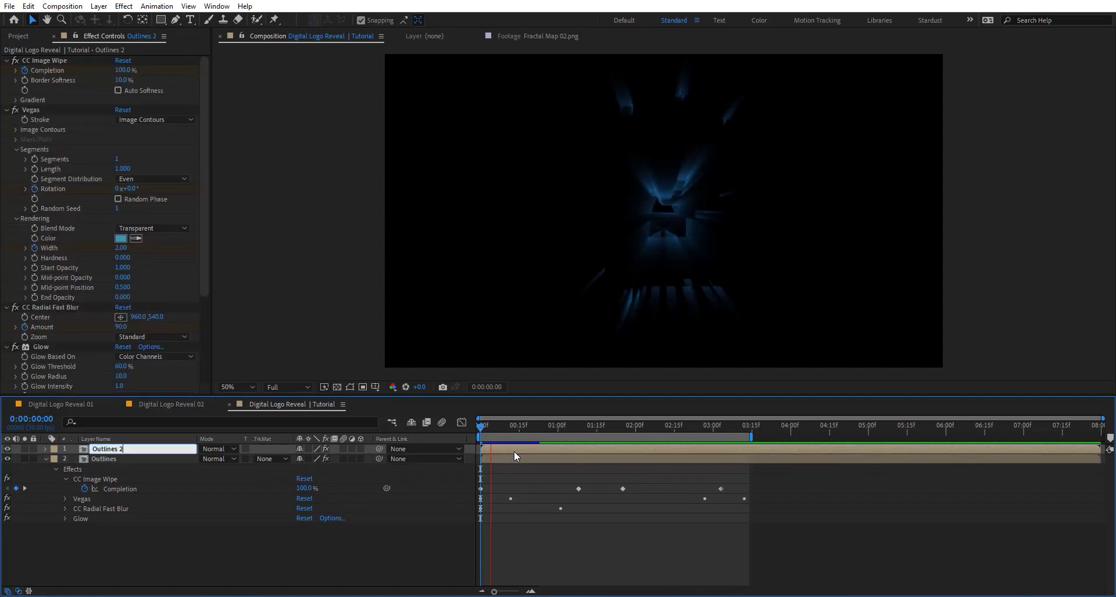
type("Outlines Reveal")
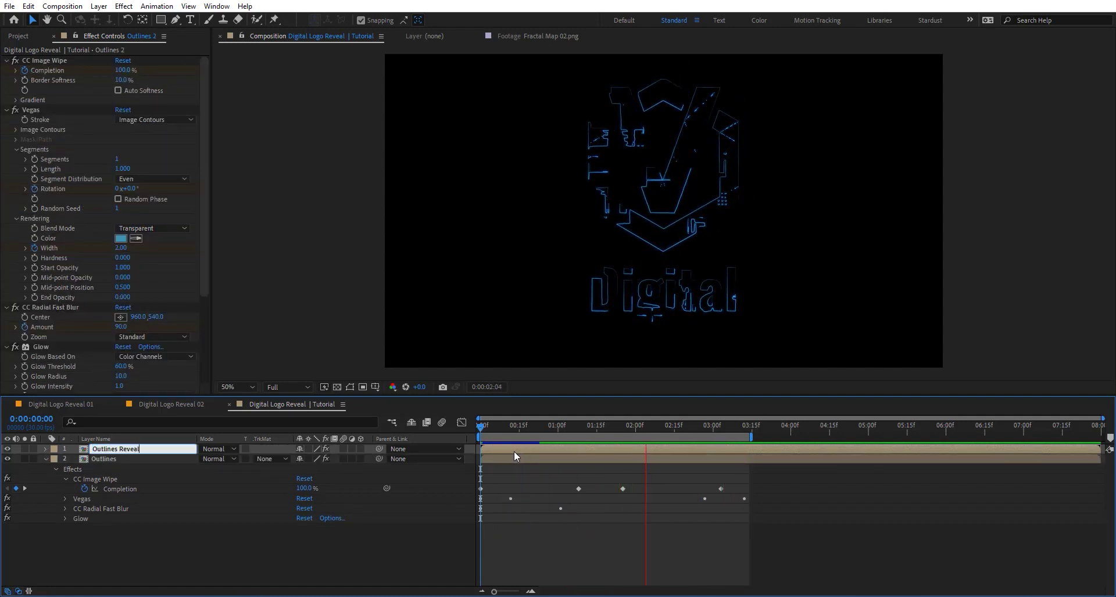
key("Return")
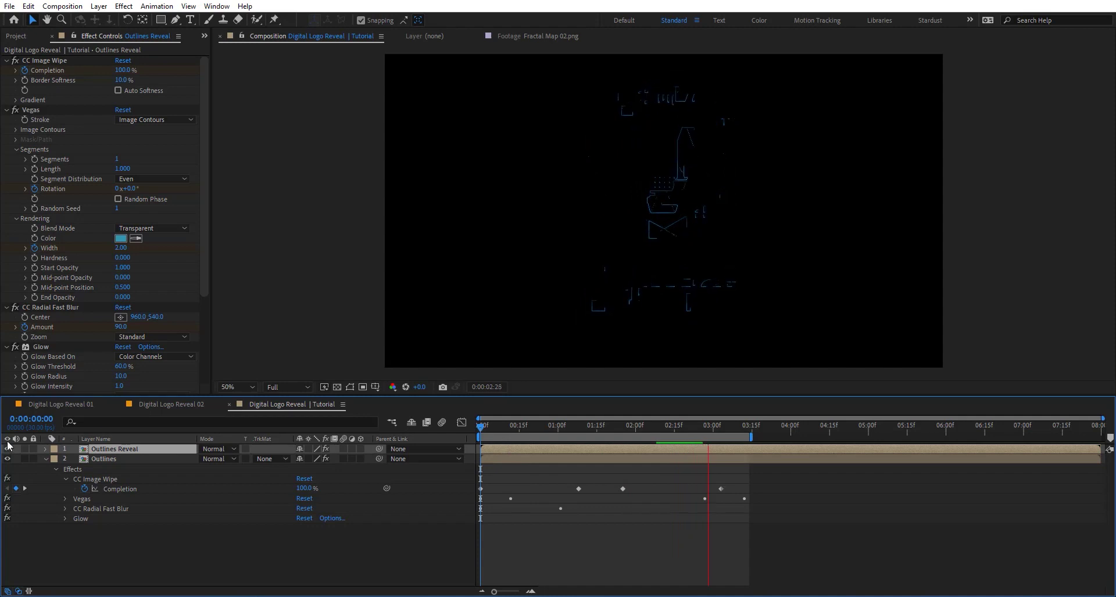
- Solo the Outlines Reveal layer, move to 0:00:00:23, and collapse all of its effects
left_click(24, 449)
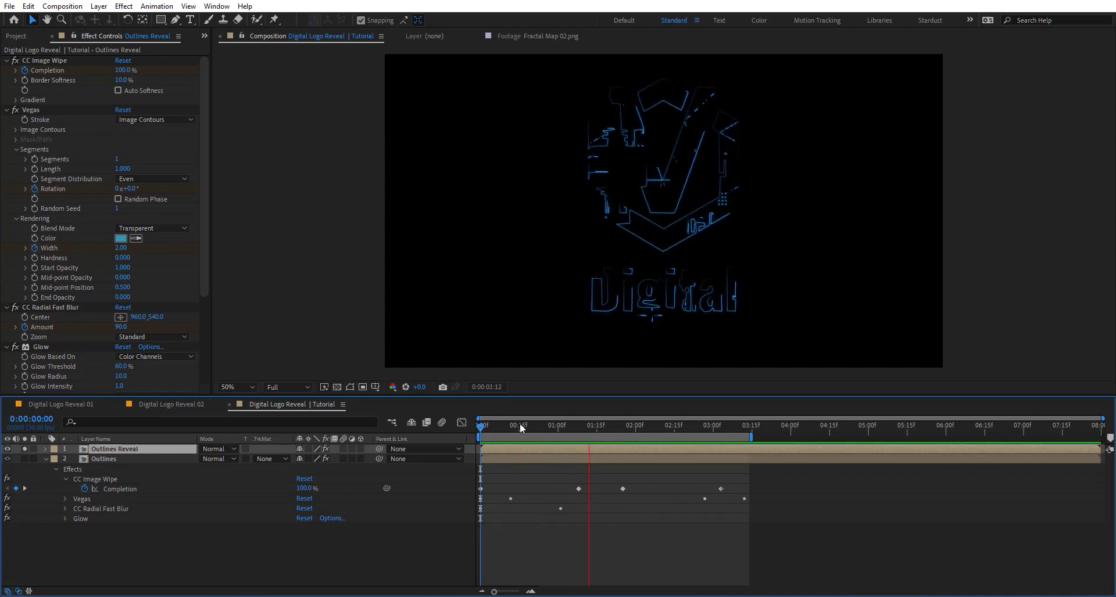
left_click(540, 425)
left_click(82, 304)
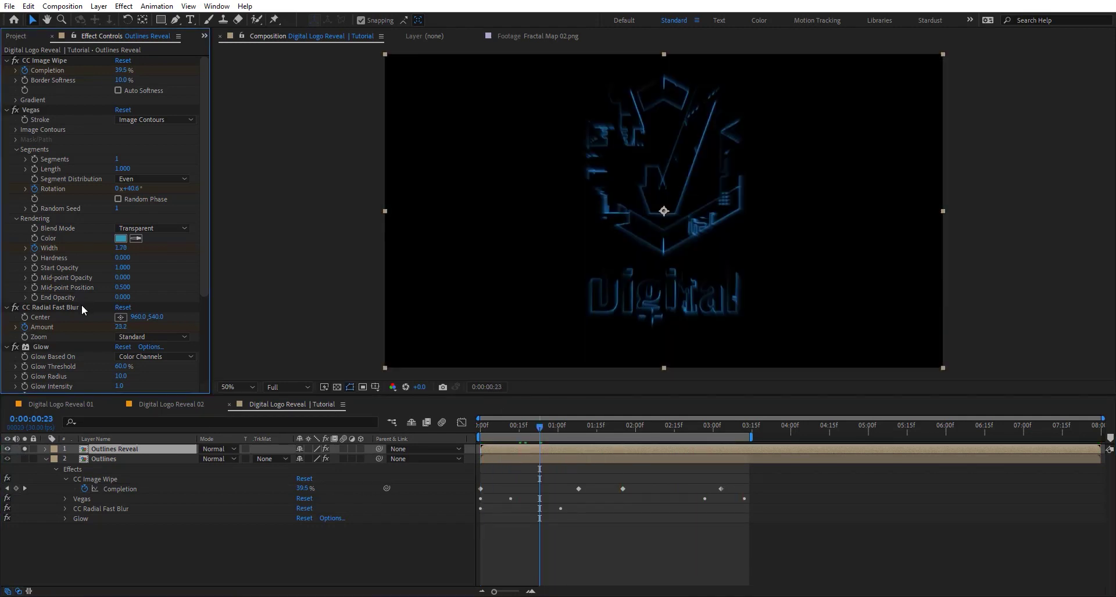
key("ctrl+a")
left_click(12, 309)
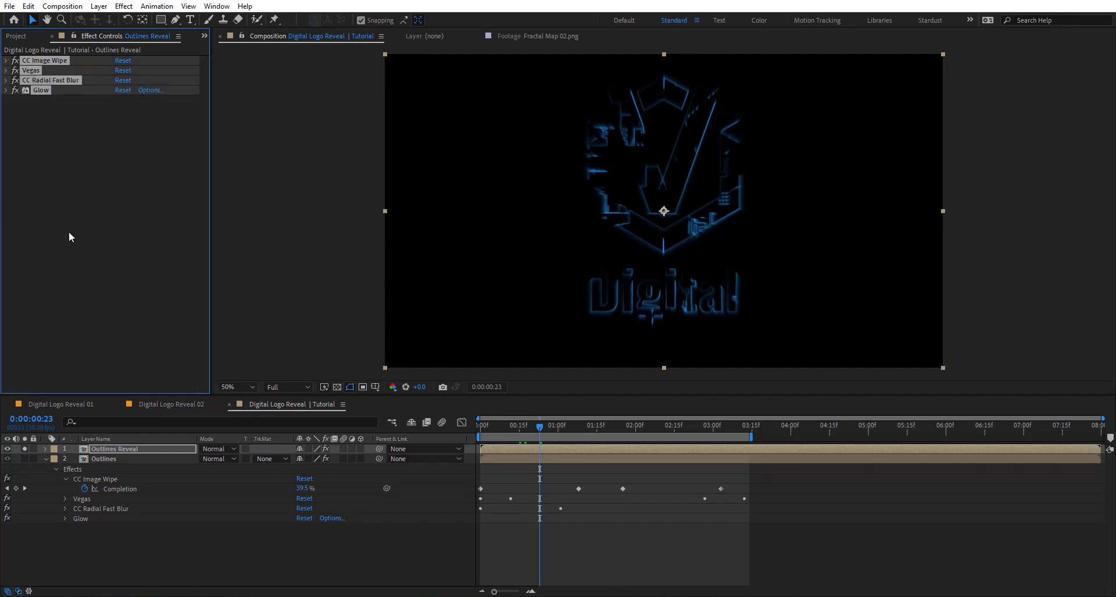
- Apply the Linear Wipe effect to the Outlines Reveal layer
key("ctrl+space")
type("lin")
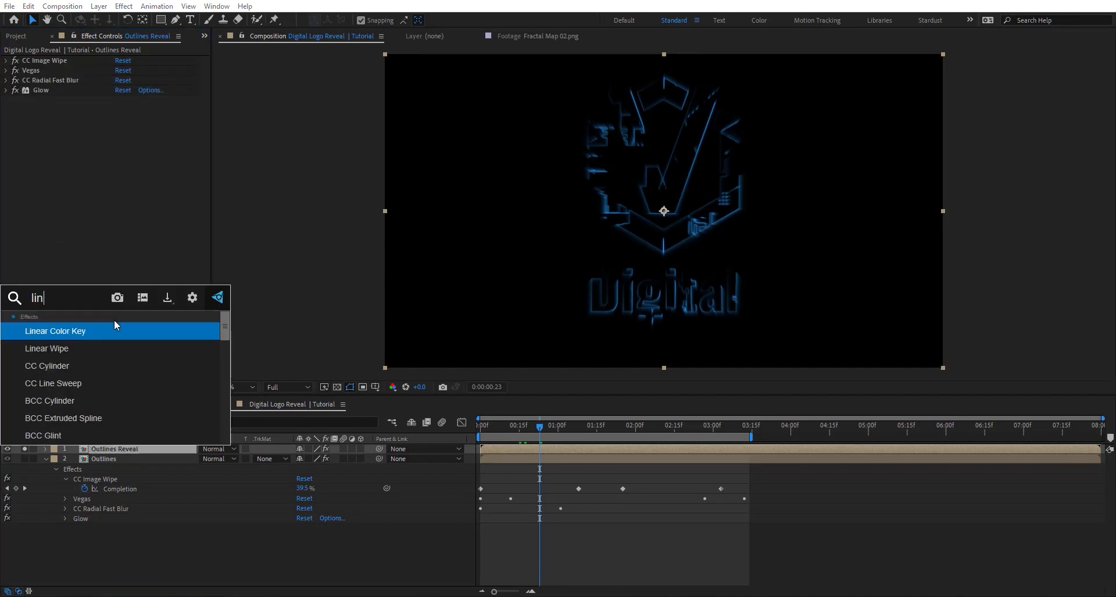
key("Down")
key("Return")
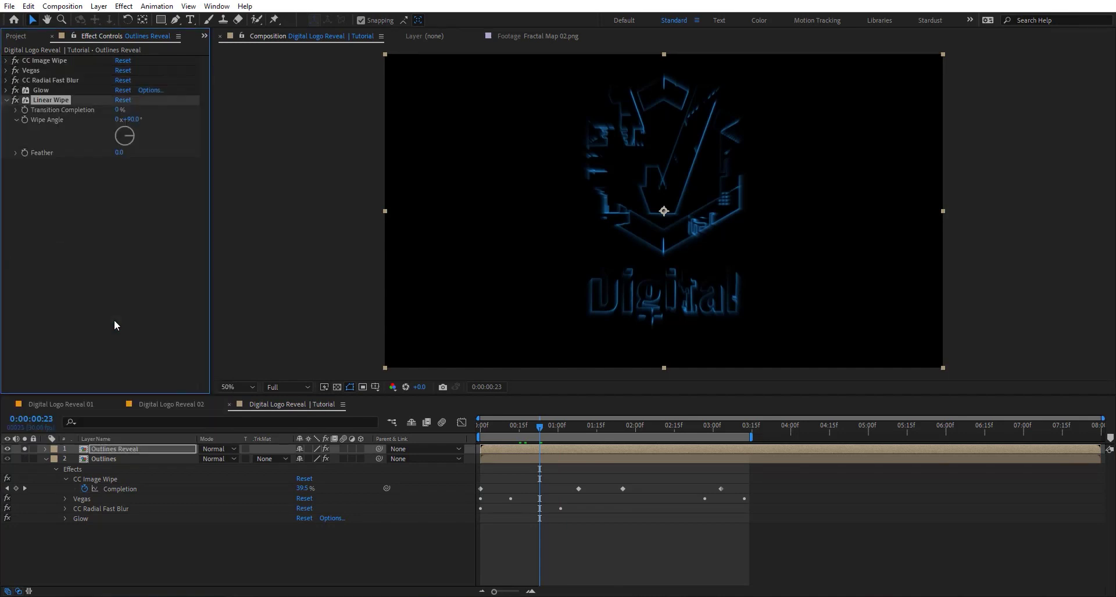
- Keyframe the Linear Wipe Transition Completion from 50% at 0:00:00:00 to 0% at 0:00:02:02
left_click(119, 110)
type("50")
key("Return")
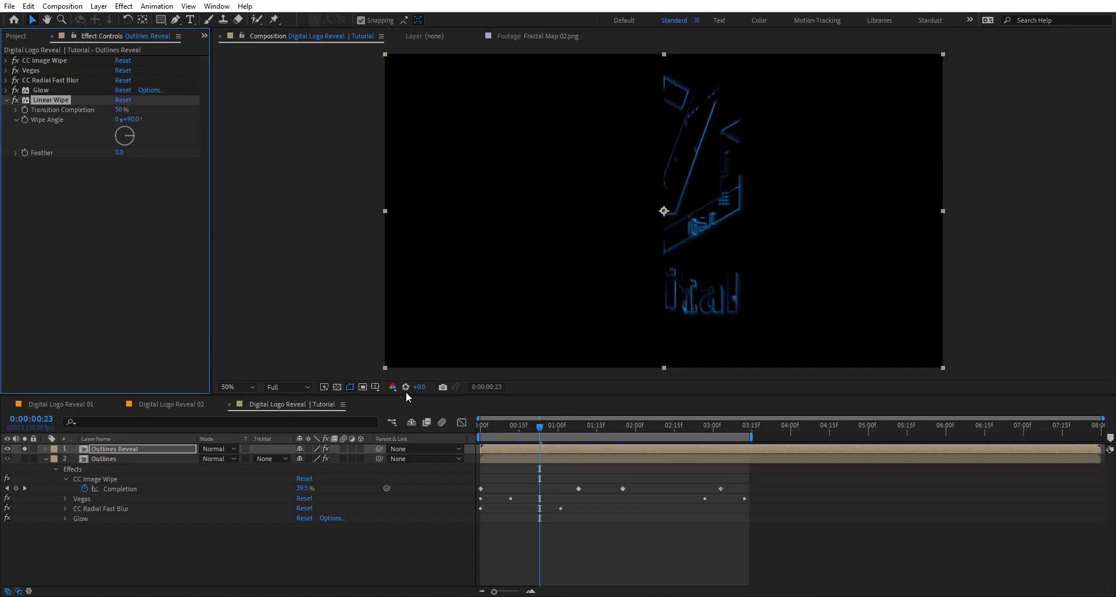
left_click_drag(488, 428, 440, 430)
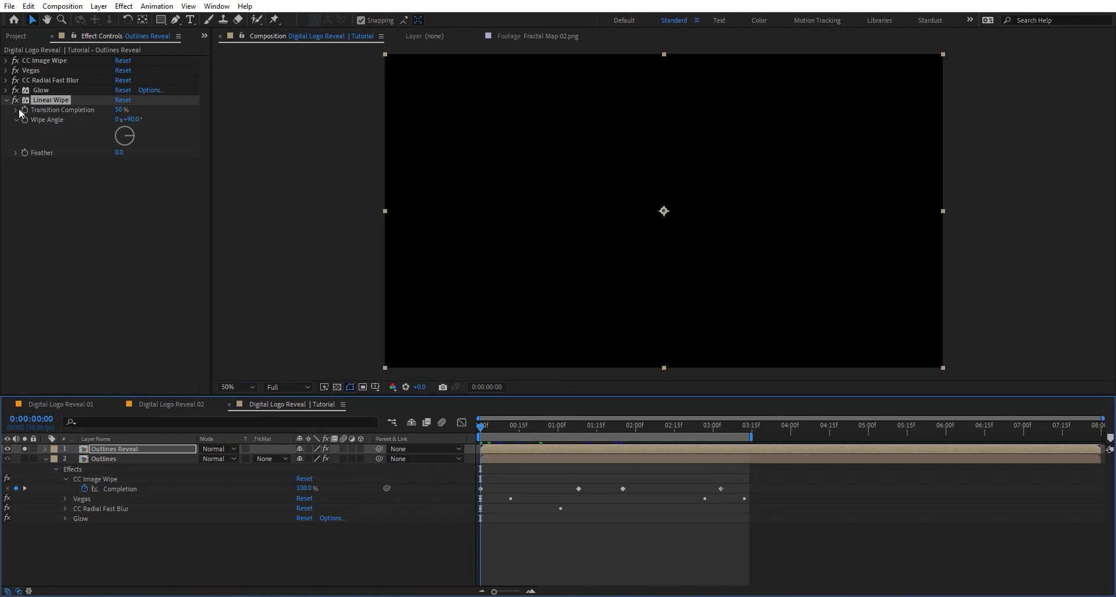
left_click(9, 125)
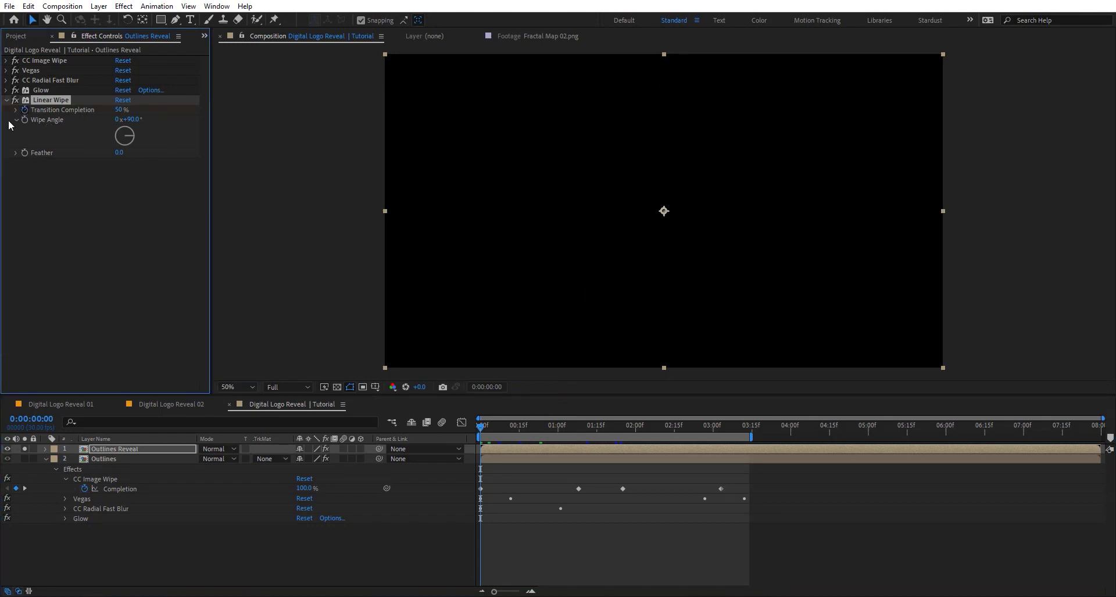
left_click(642, 427)
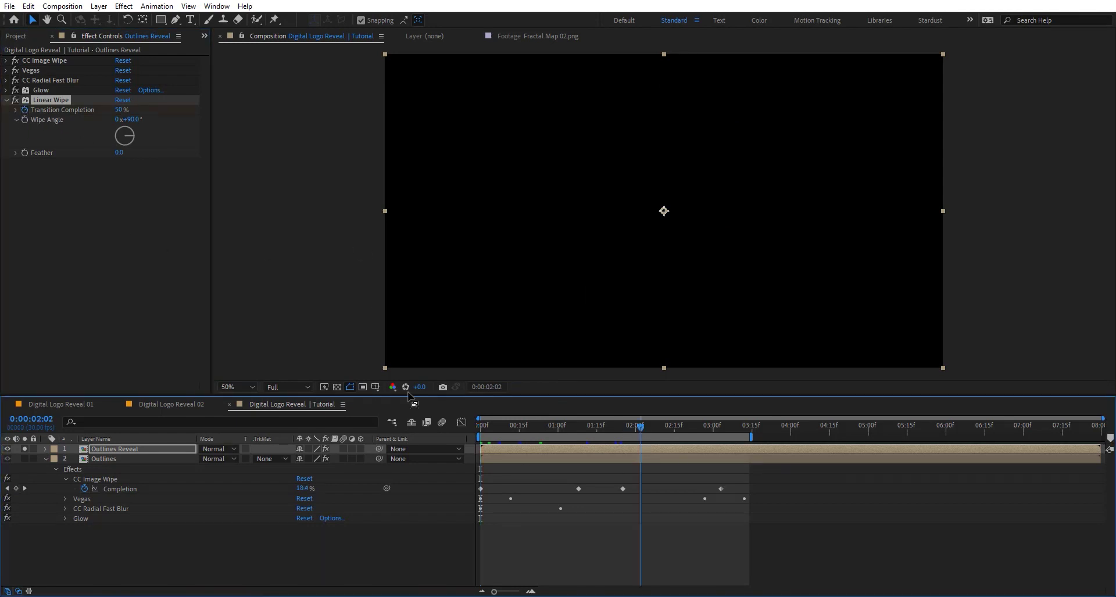
left_click(119, 111)
left_click(124, 100)
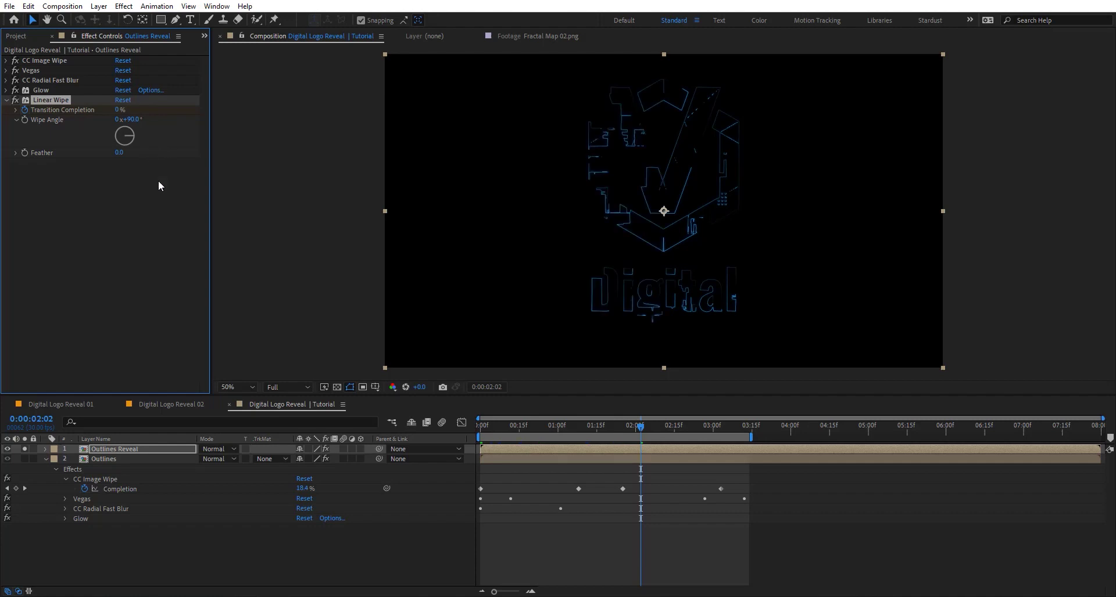
- Duplicate the Linear Wipe, set the copy's Wipe Angle to -90°, and scrub through the reveal to 0:00:00:20
key("ctrl+d")
left_click(119, 198)
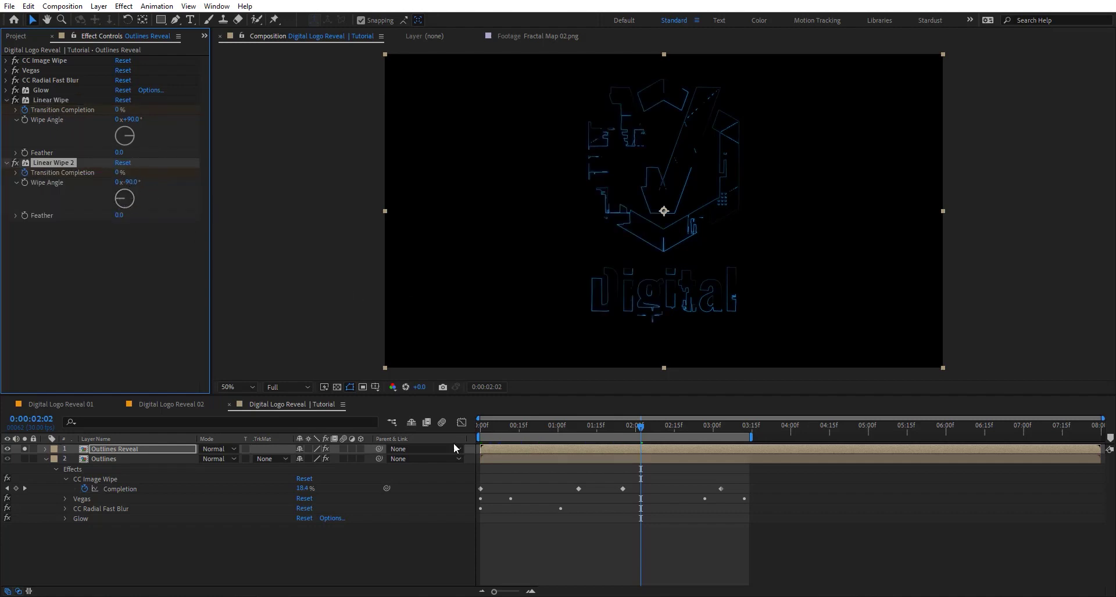
left_click_drag(489, 427, 532, 428)
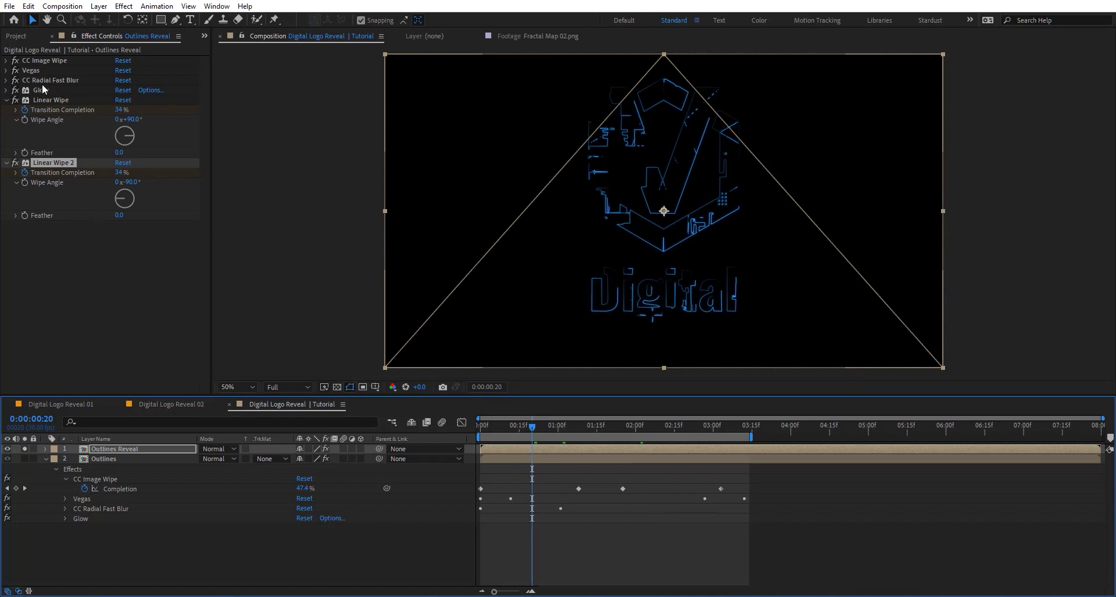
- Delete CC Radial Fast Blur from the Outlines Reveal layer and scrub through the reveal to 0:00:01:06
left_click(15, 80)
key("Delete")
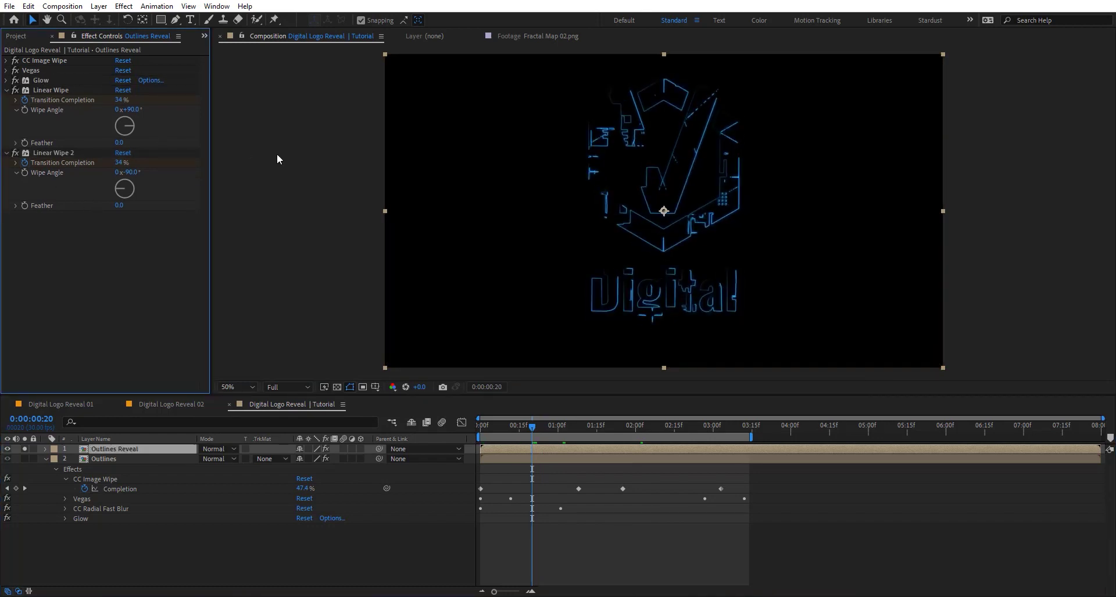
left_click_drag(502, 425, 578, 429)
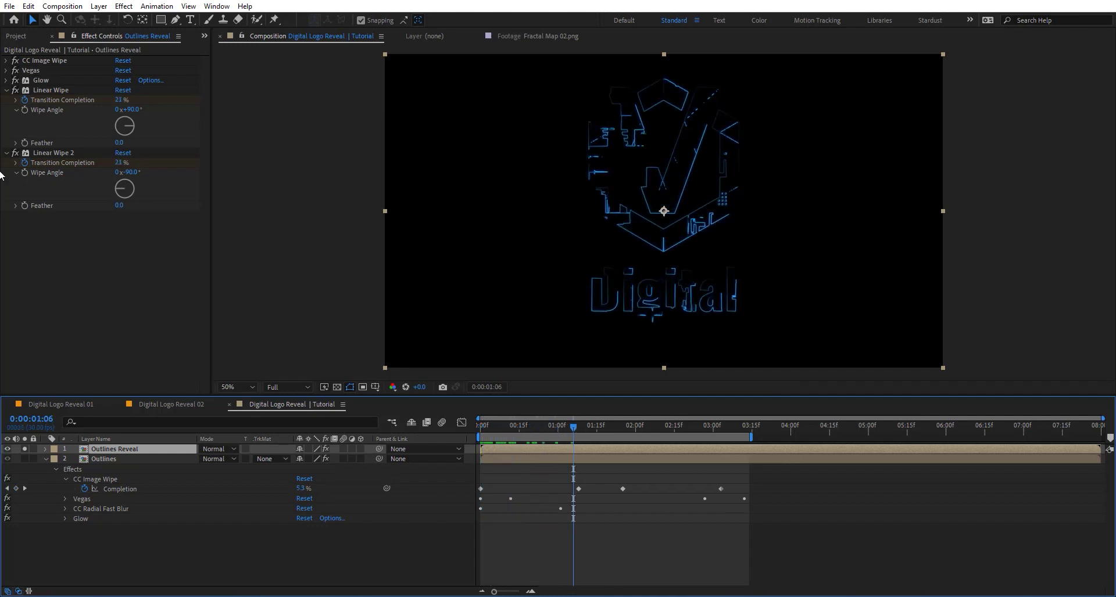
- Move both Linear Wipe effects to the start of the Outlines Reveal layer's effect stack, ahead of CC Image Wipe
left_click(56, 123)
left_click(57, 153)
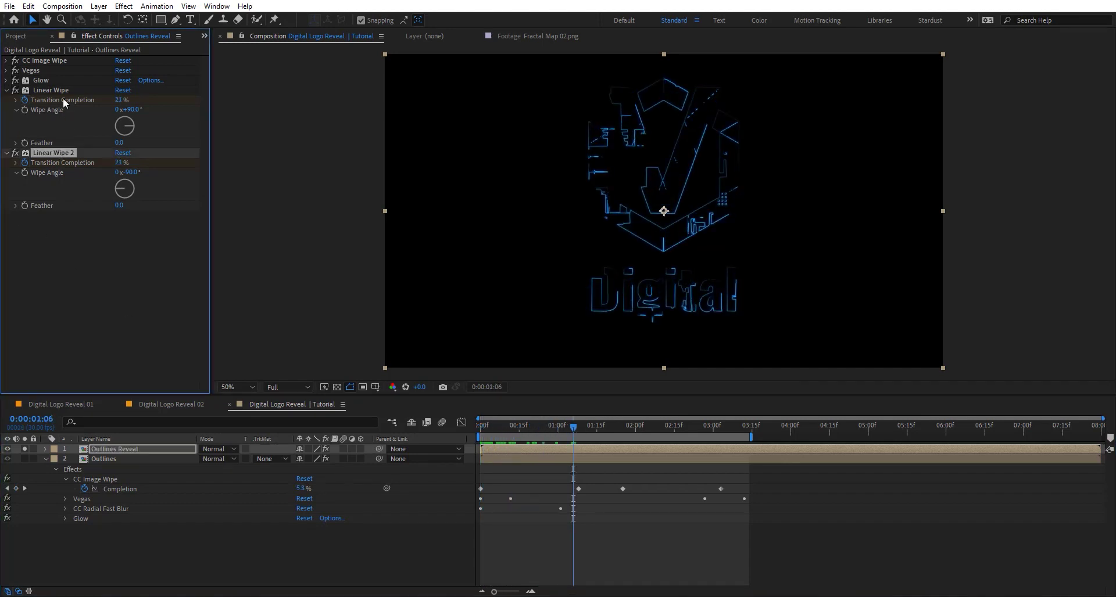
left_click(64, 89, "ctrl")
left_click_drag(64, 87, 24, 56)
left_click(32, 250)
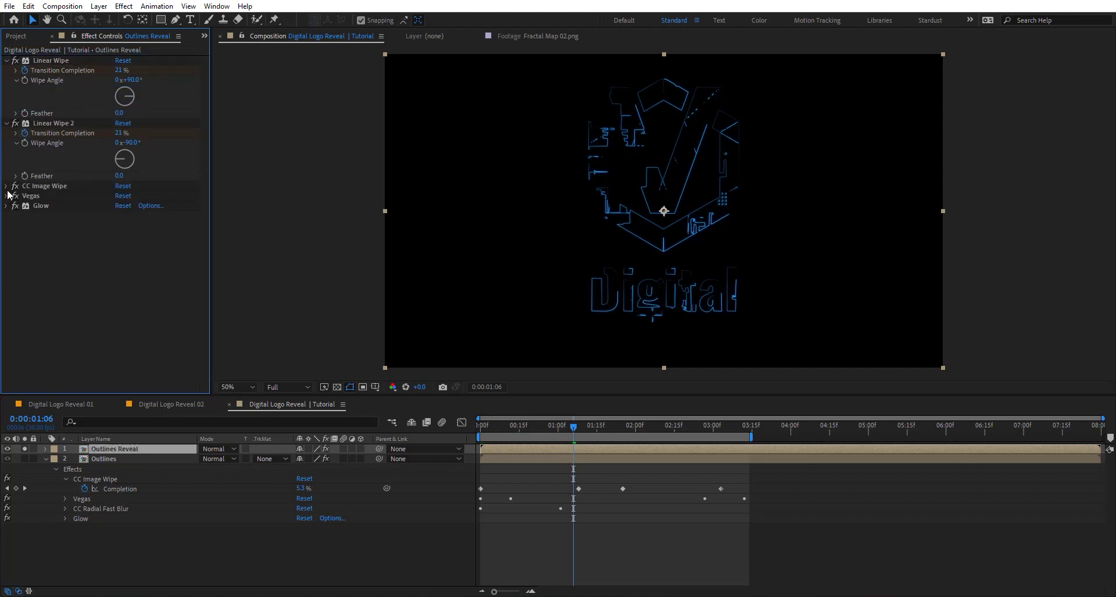
- Set the Outlines Reveal layer's Vegas Color to light blue 5EC5E3 and scrub through the reveal to 0:00:01:05
left_click(6, 197)
left_click(121, 325)
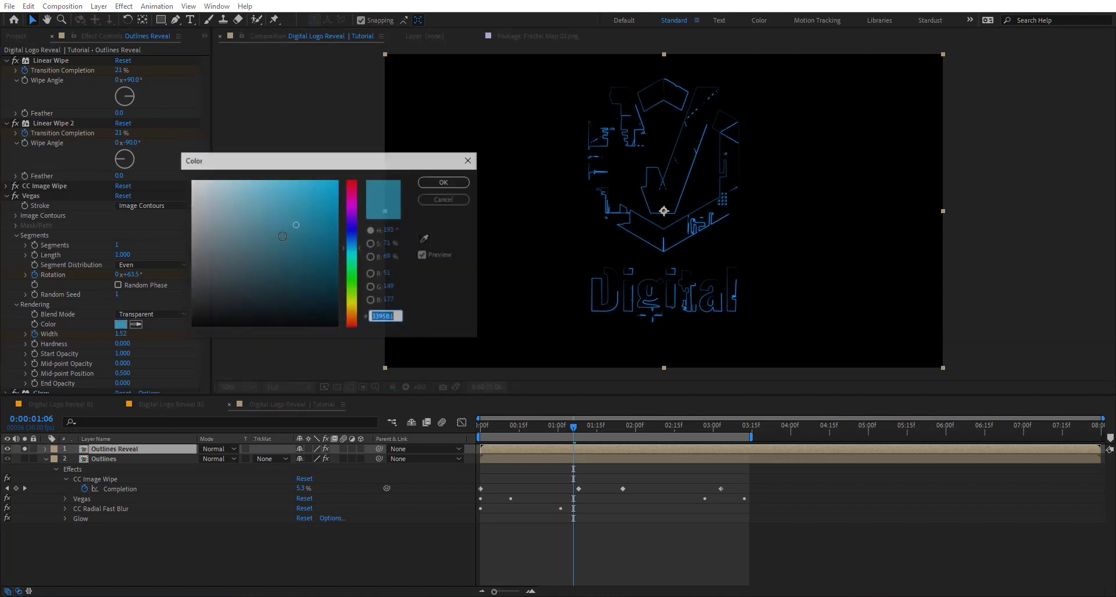
mouse_move(284, 215)
left_mouse_down()
mouse_move(277, 236)
mouse_move(277, 195)
left_mouse_up()
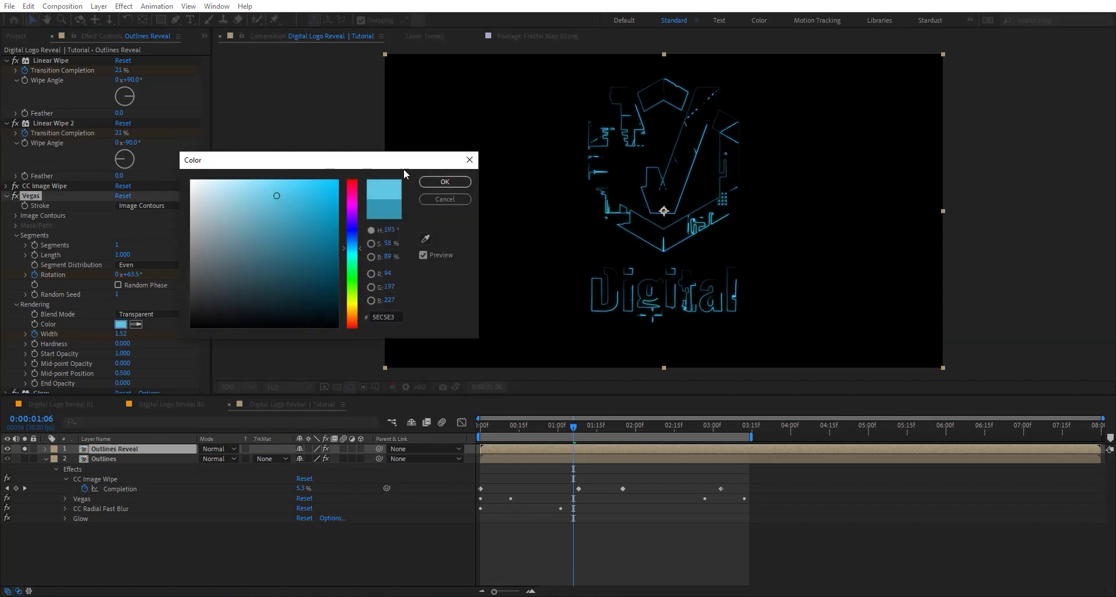
left_click(444, 182)
left_click_drag(542, 428, 511, 428)
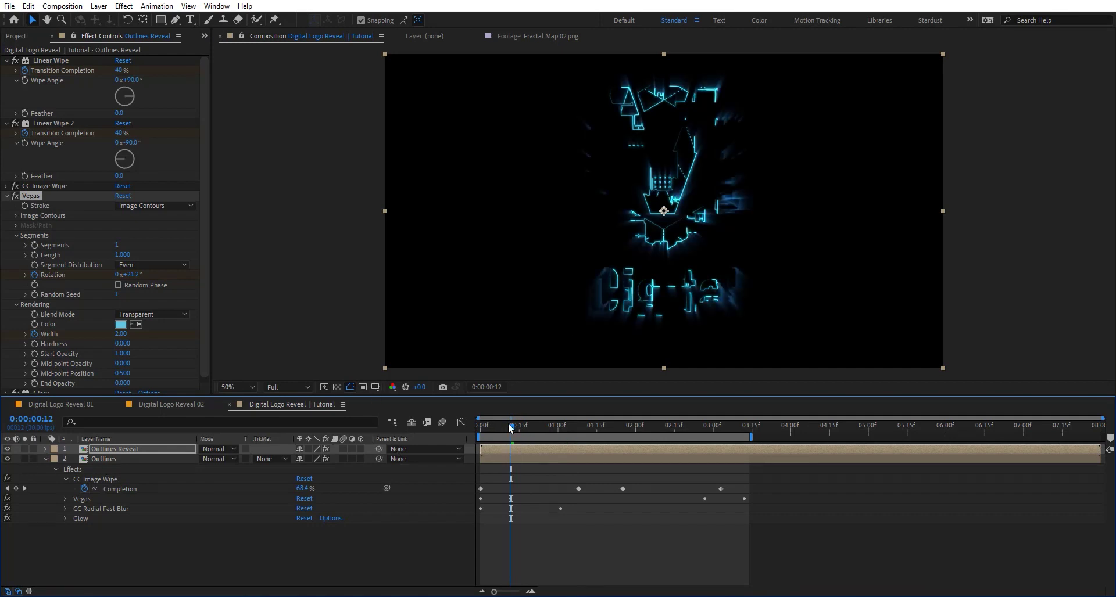
left_click_drag(509, 428, 571, 435)
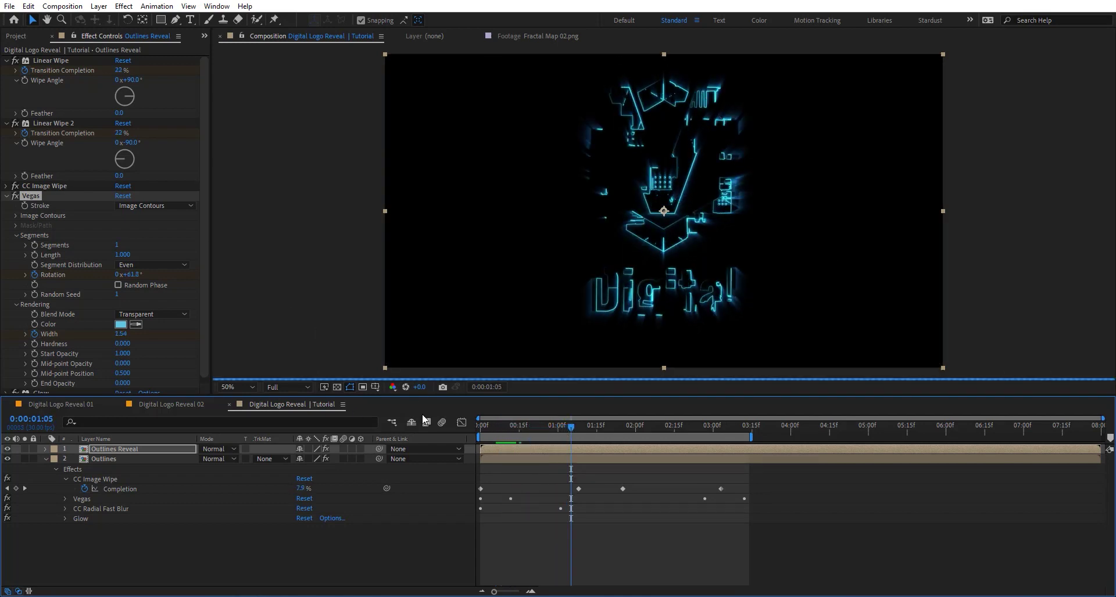
- Apply the Block Dissolve effect to the Outlines Reveal layer and place it before the Linear Wipes in the effect order
key("ctrl+space")
type("b")
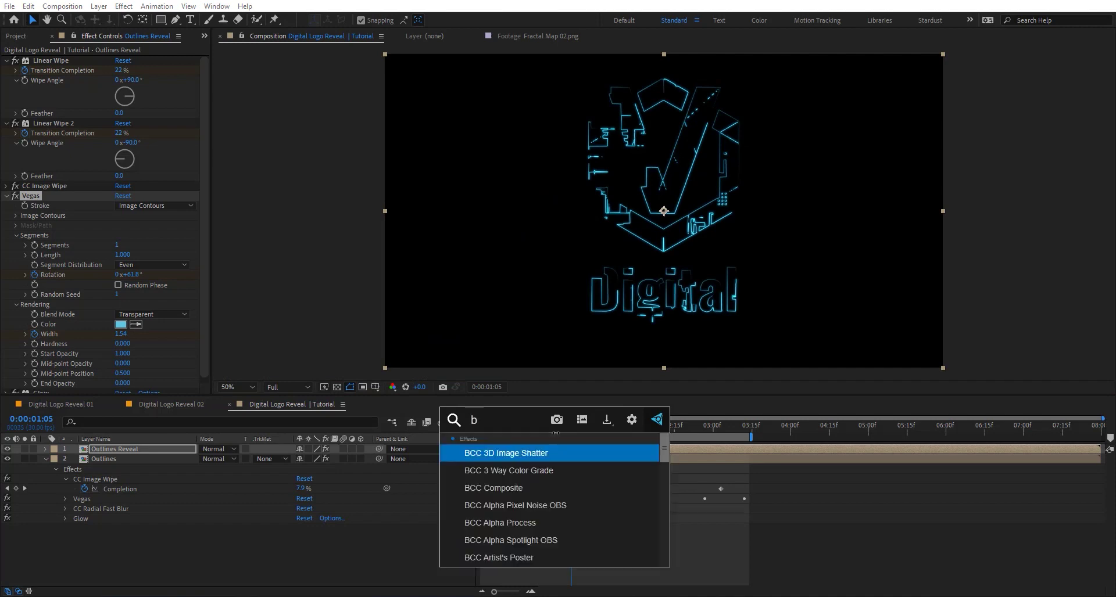
type("lock")
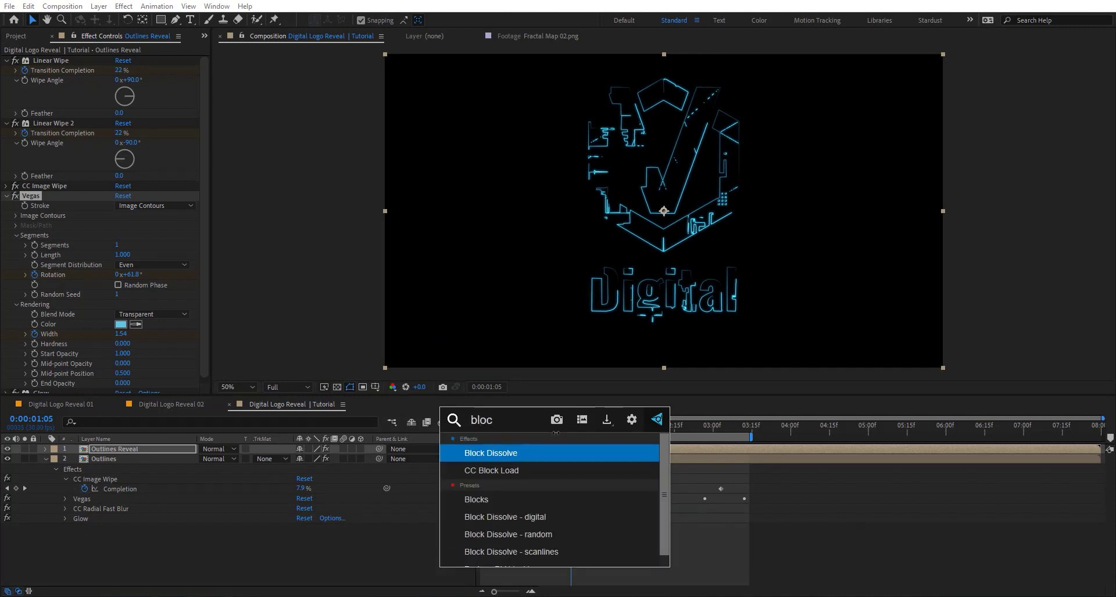
key("Return")
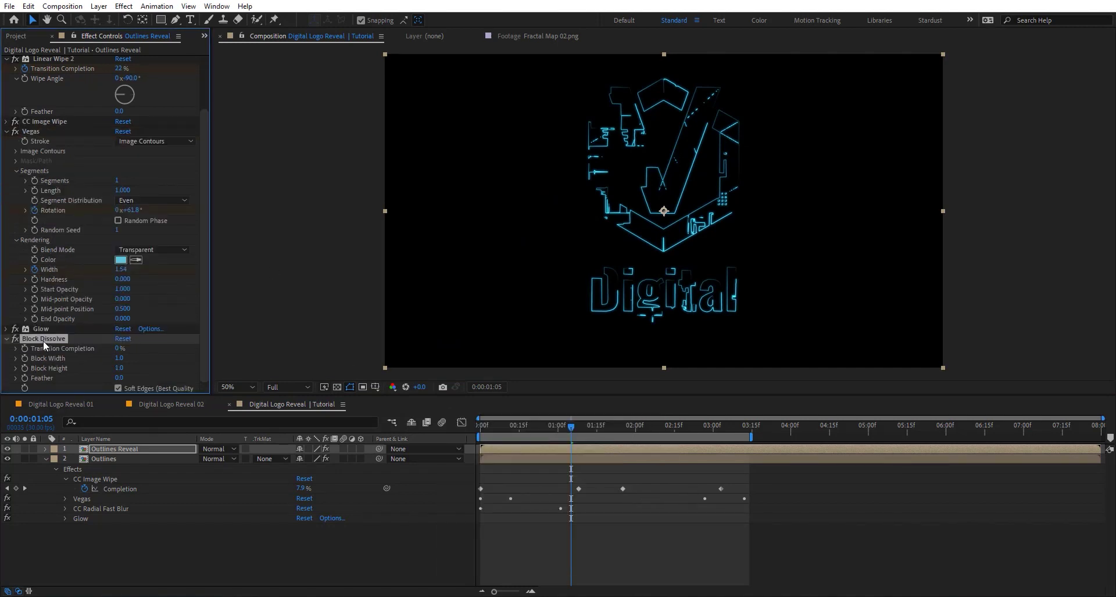
left_click_drag(43, 341, 57, 56)
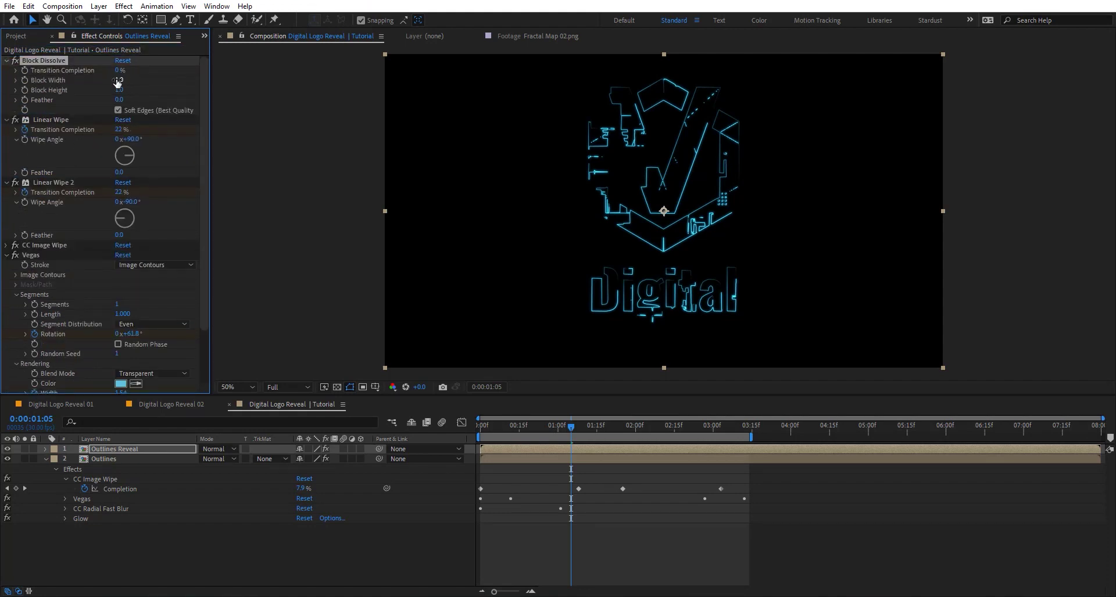
- Set Block Dissolve's Block Width and Block Height to 10 and Transition Completion to 22%, and solo the Outlines Reveal layer
left_click(118, 80)
type("1")
key("Return")
left_click(120, 91)
type("10")
key("Return")
left_click_drag(123, 70, 128, 70)
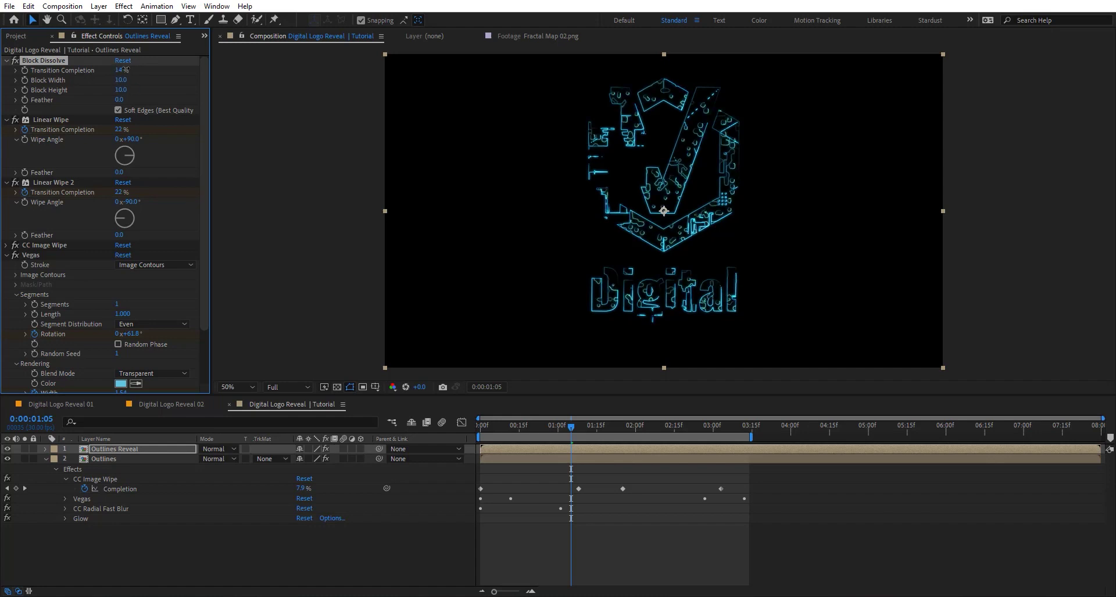
left_click(24, 449)
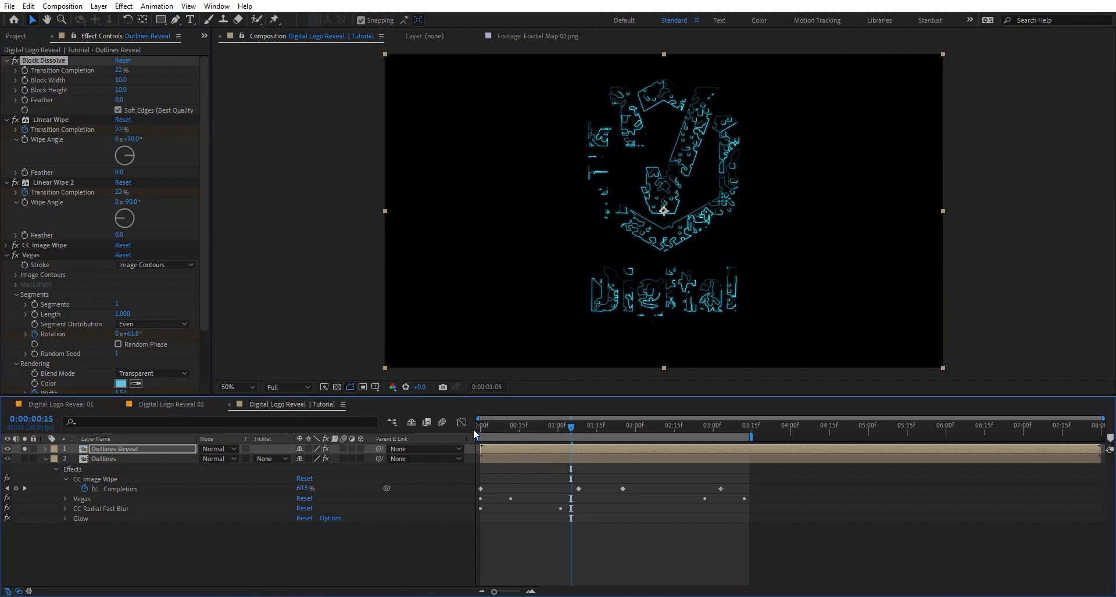
- Keyframe the Block Dissolve Transition Completion from 100% at 0:00:00:00 to 0% at 0:00:02:11
left_click(477, 433)
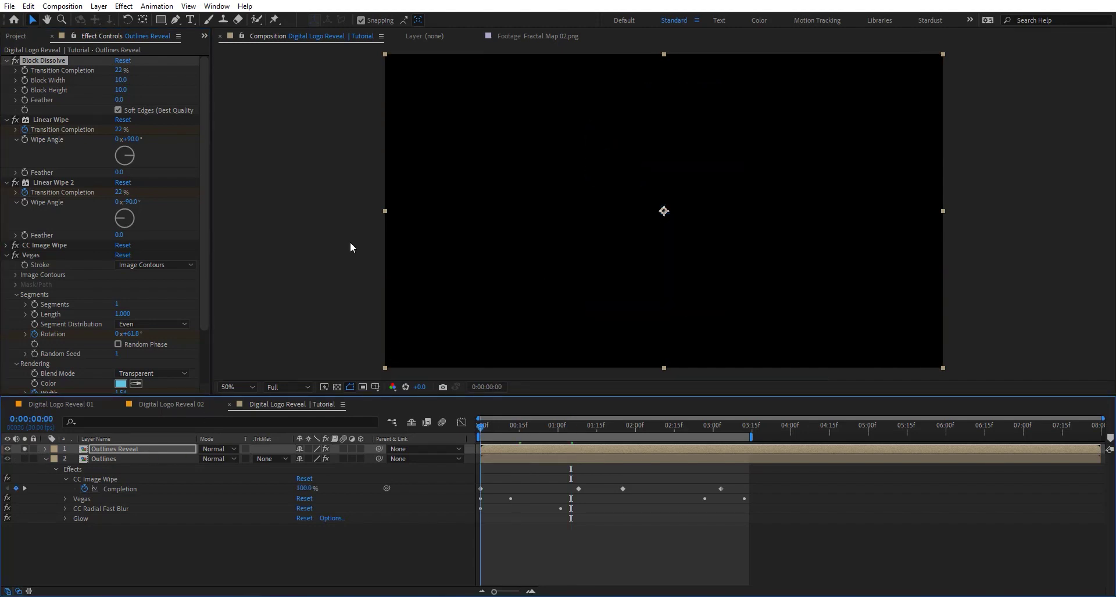
left_click(119, 70)
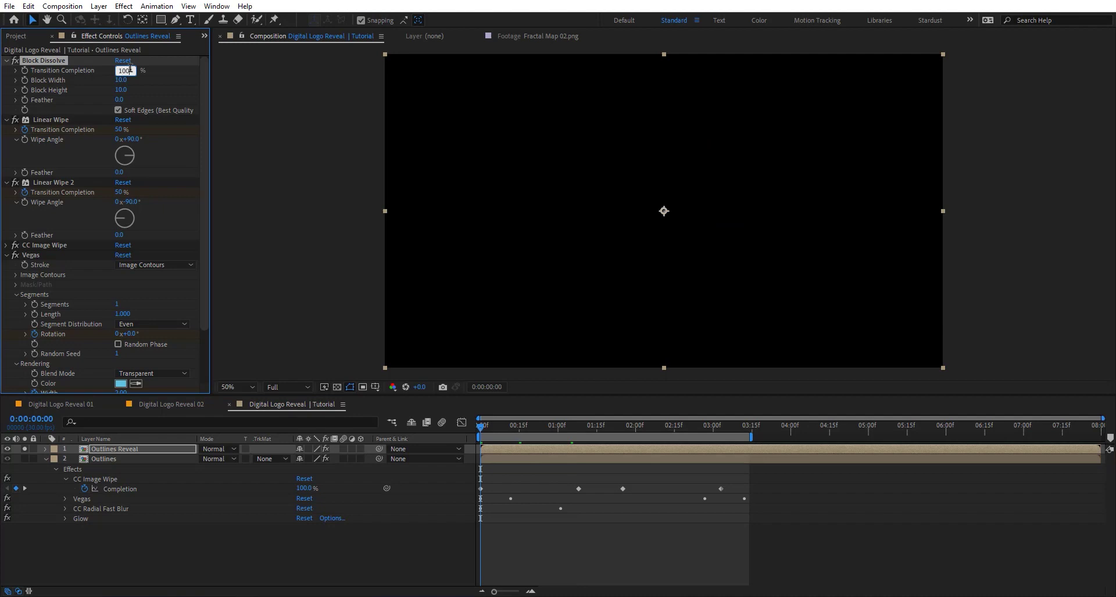
type("100")
key("Return")
left_click_drag(643, 433, 664, 433)
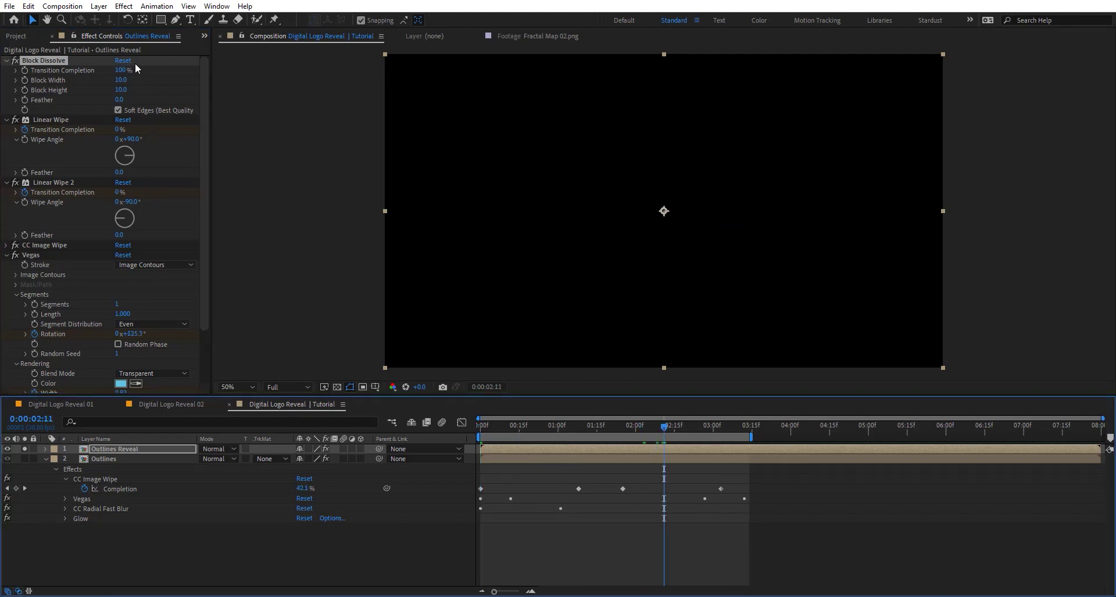
left_click(25, 70)
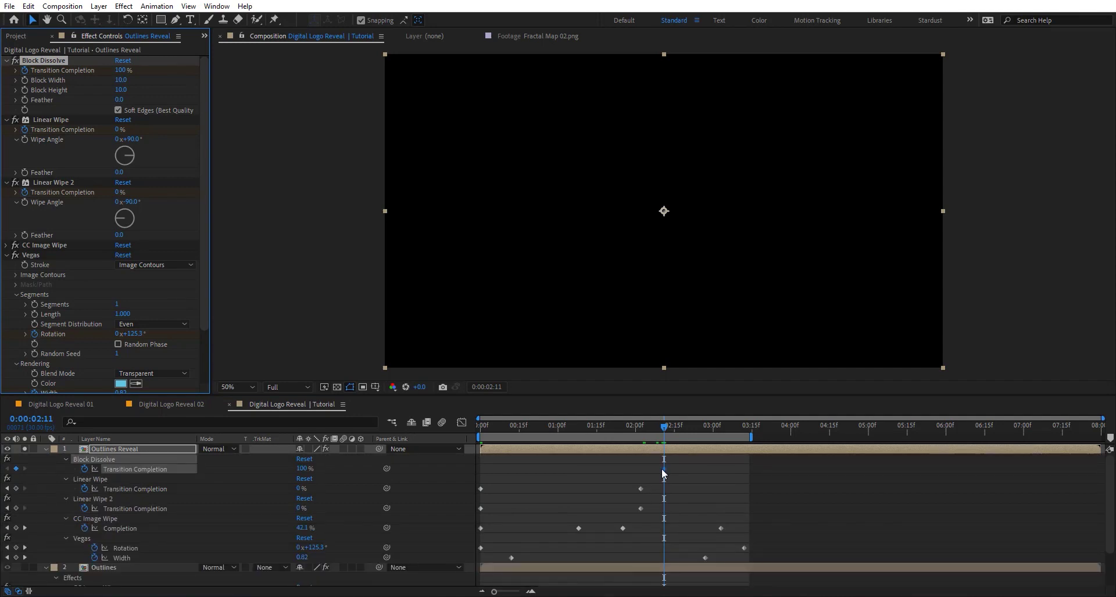
left_click_drag(661, 468, 492, 468)
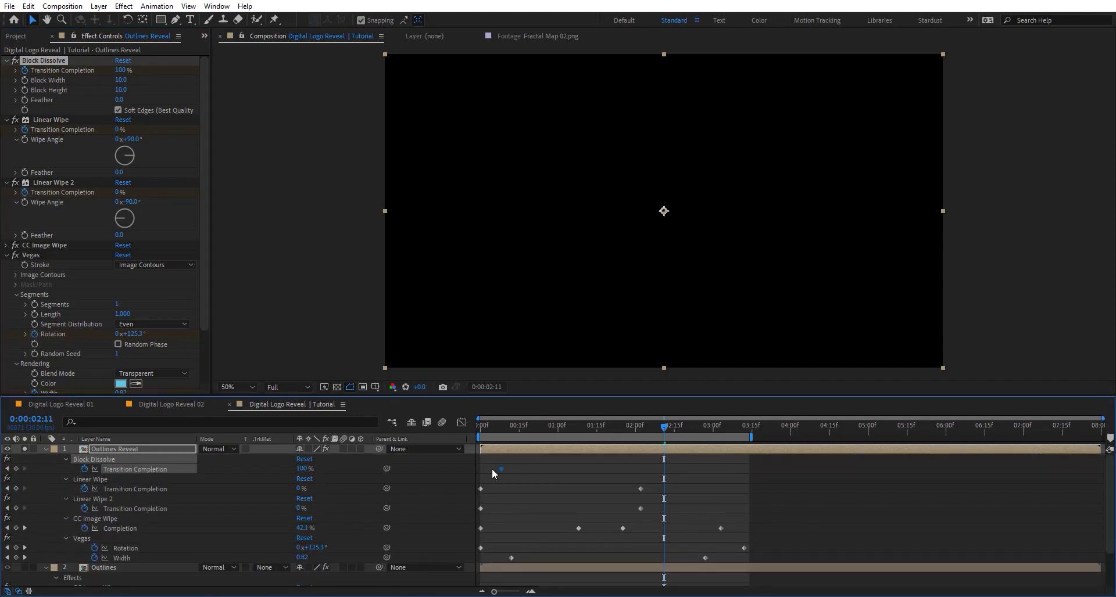
left_click(301, 469)
type("0")
key("Return")
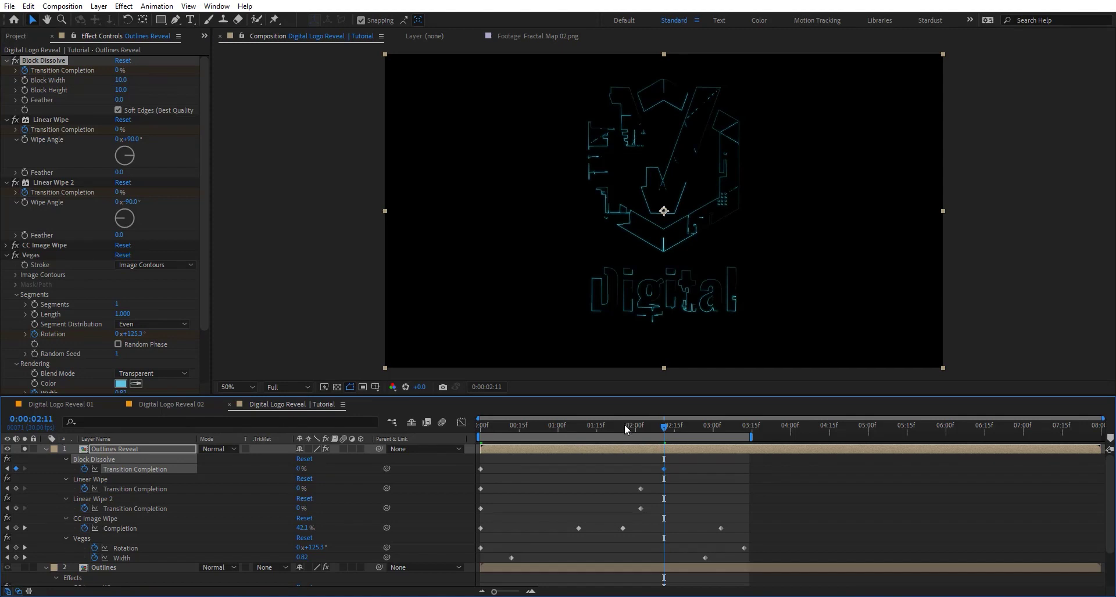
- Preview the dissolve from the start, set the Vegas Threshold to 181 at 0:00:01:03, and scrub through the result
left_click_drag(625, 426, 481, 427)
key("space")
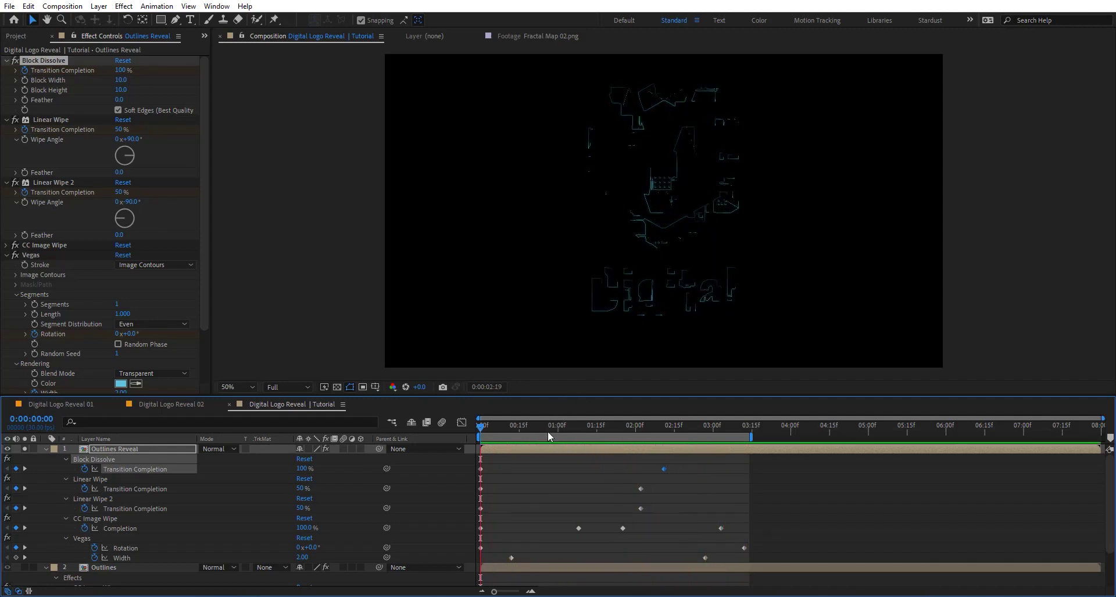
left_click(565, 432)
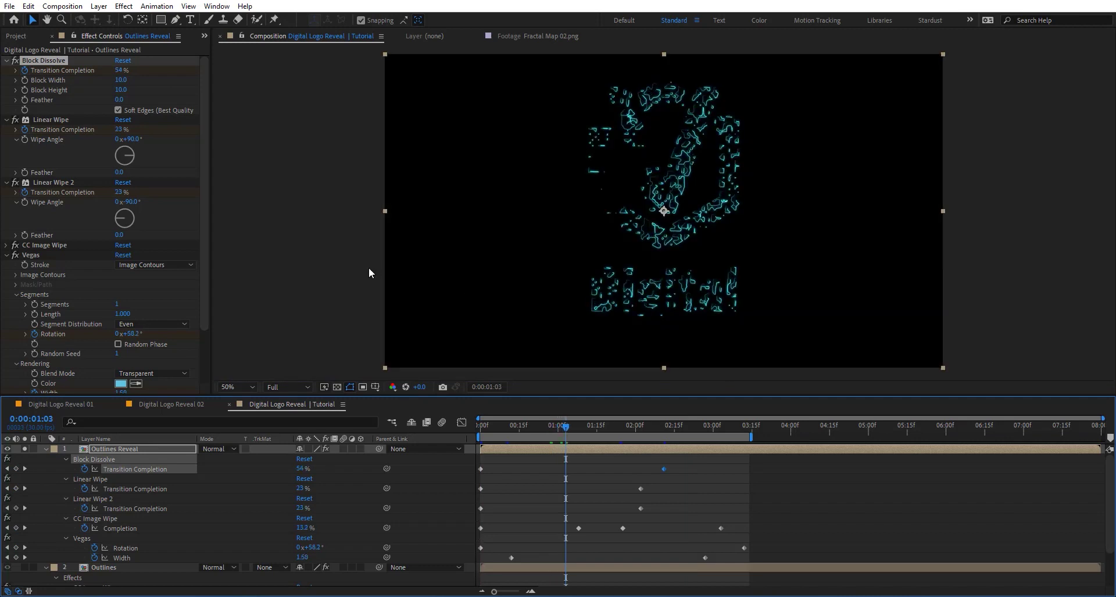
left_click(16, 276)
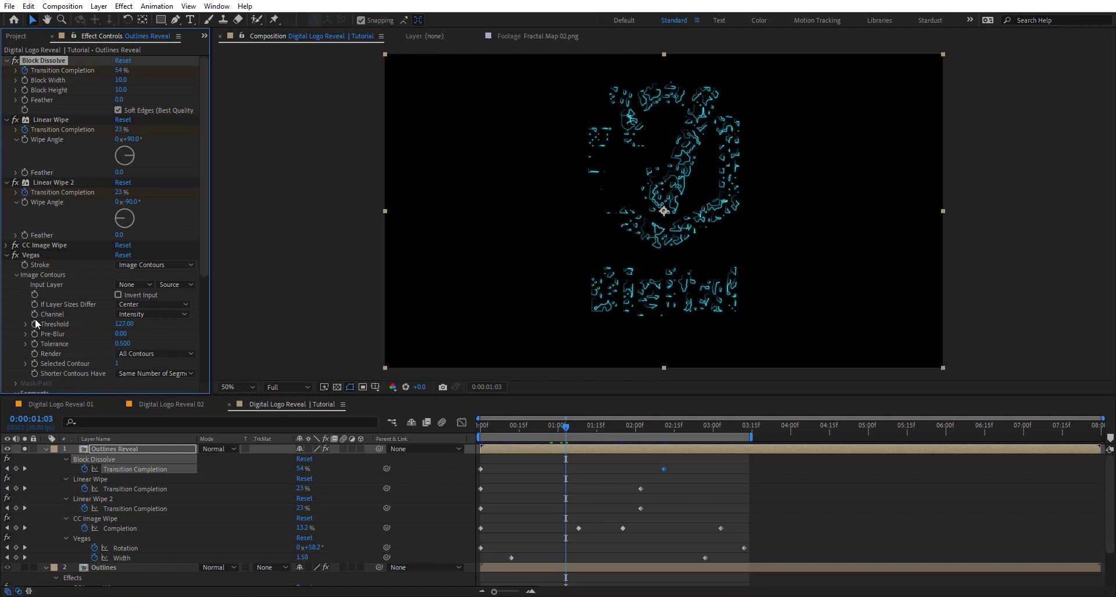
left_click_drag(125, 324, 161, 328)
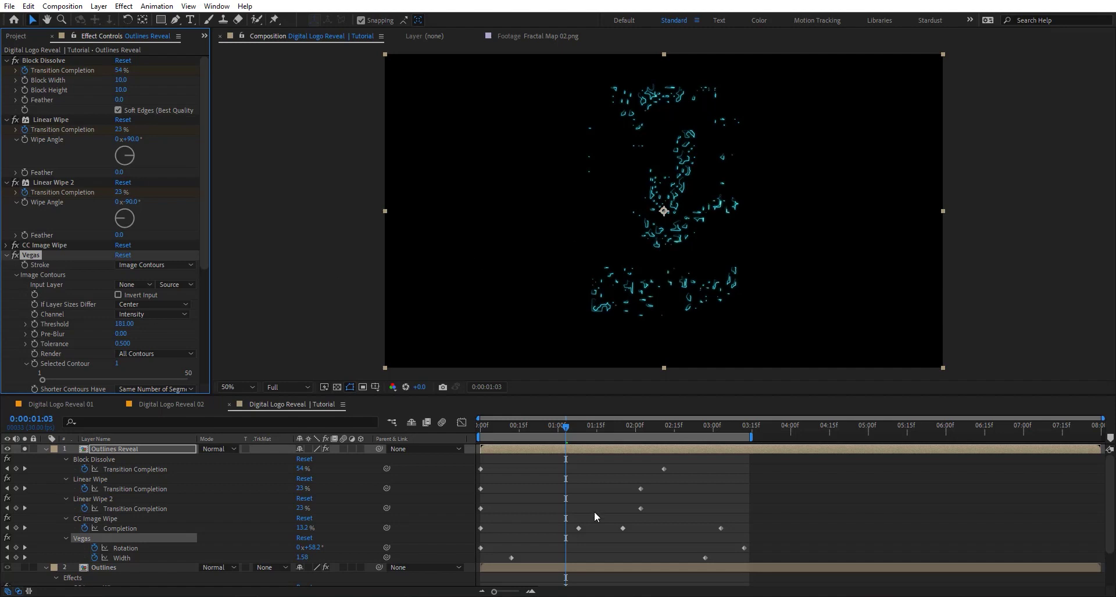
left_click_drag(528, 429, 690, 419)
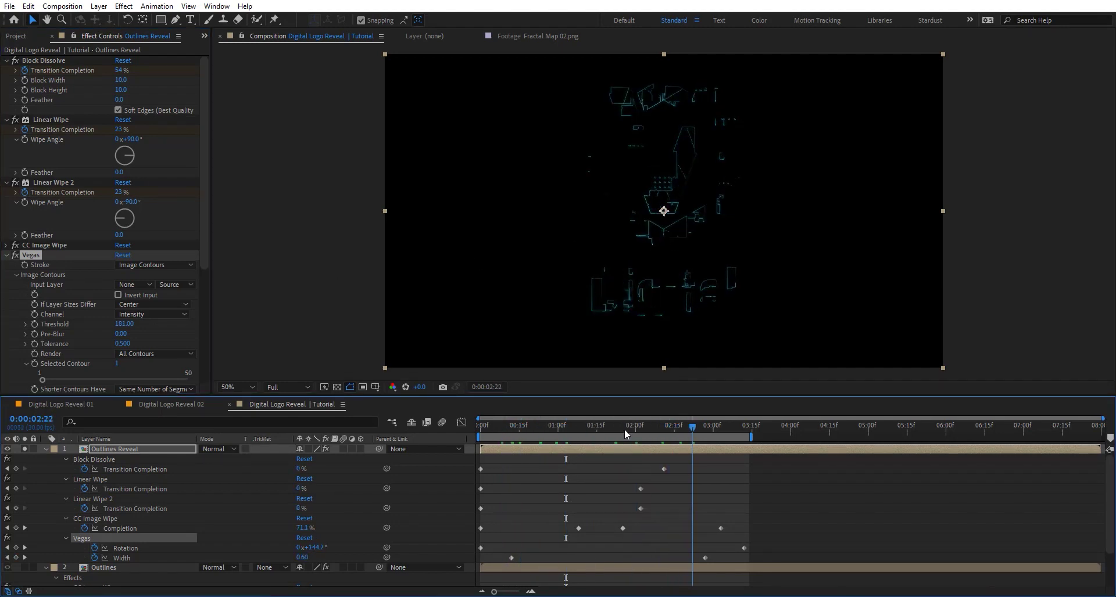
- Unsolo the Outlines Reveal layer, shift it about two frames later in time, and play the composition from the start
left_click(46, 449)
left_click_drag(682, 430, 552, 433)
left_click(510, 450)
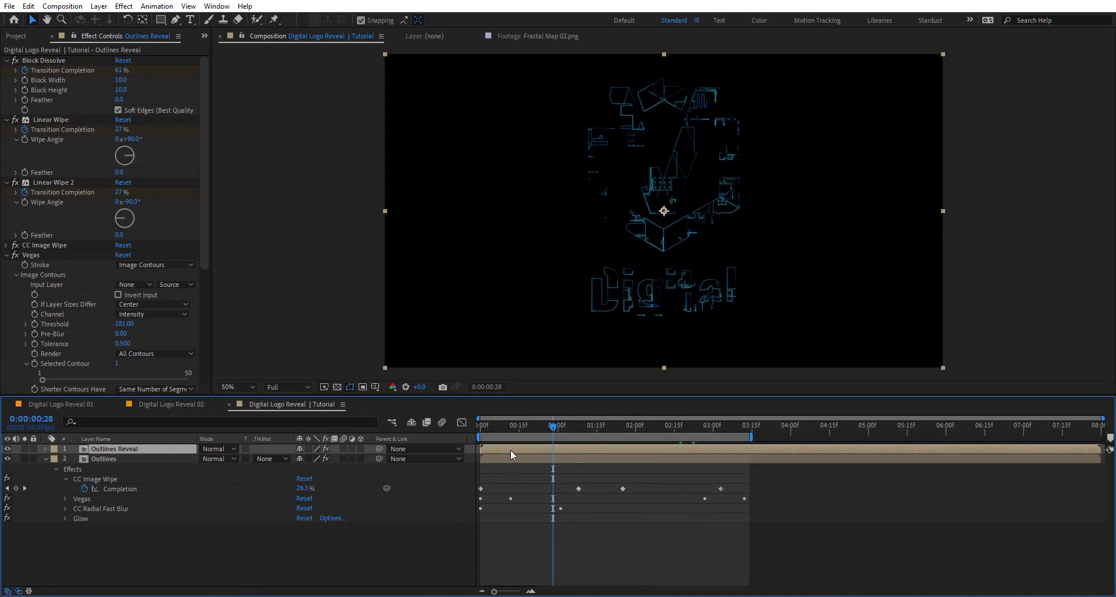
key("Home")
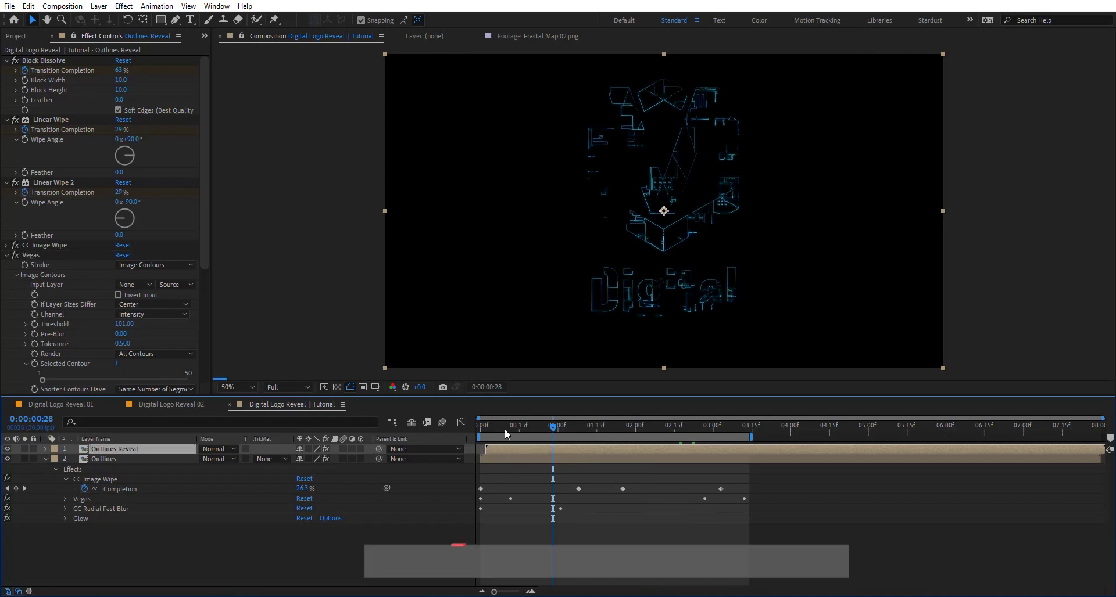
key("space")
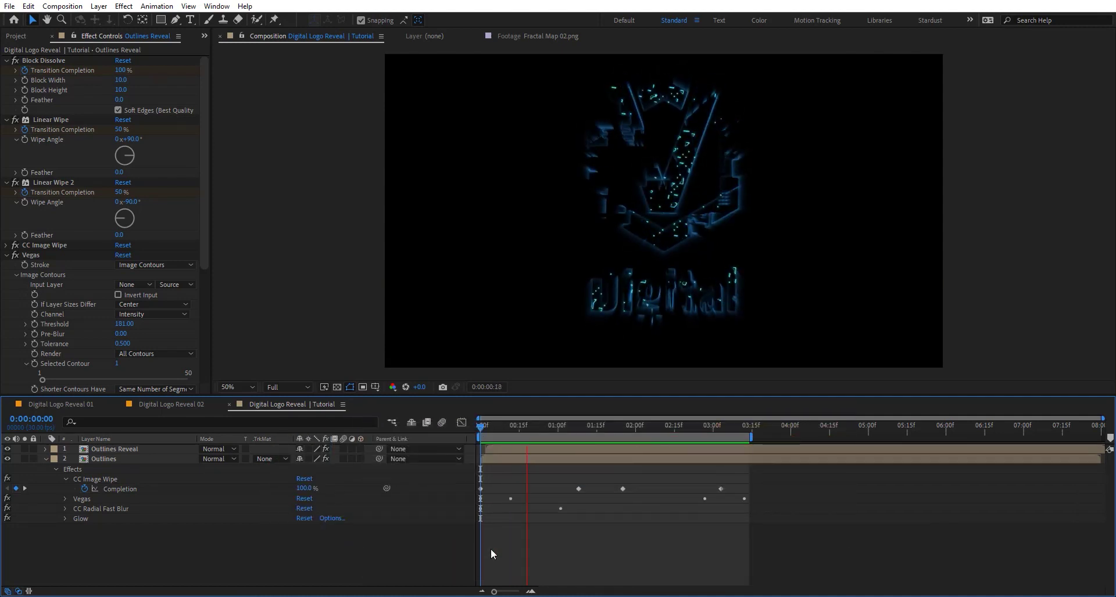
- Move the Outlines layer's second CC Radial Fast Blur Amount keyframe to about 0:00:01:13, checking the blur at 0:00:00:22
left_click(498, 458)
key("u")
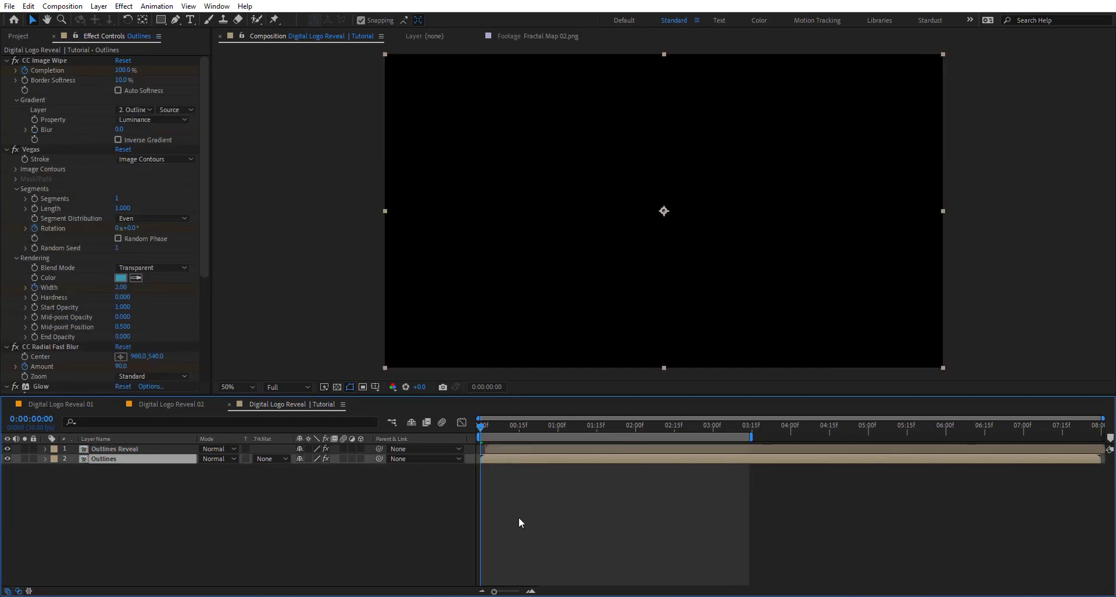
key("u")
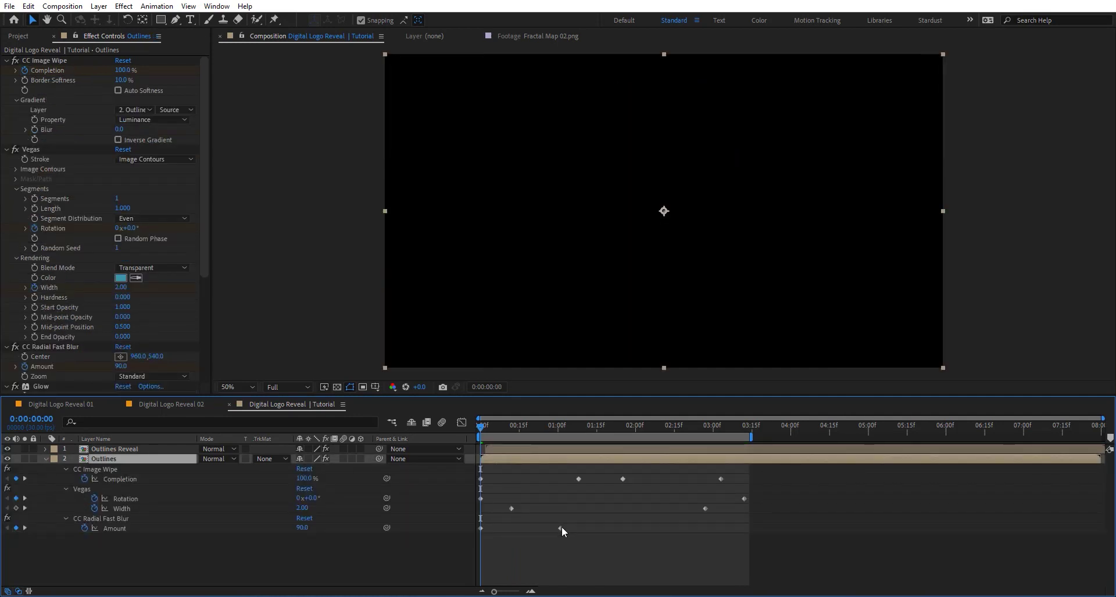
left_click_drag(561, 527, 582, 527)
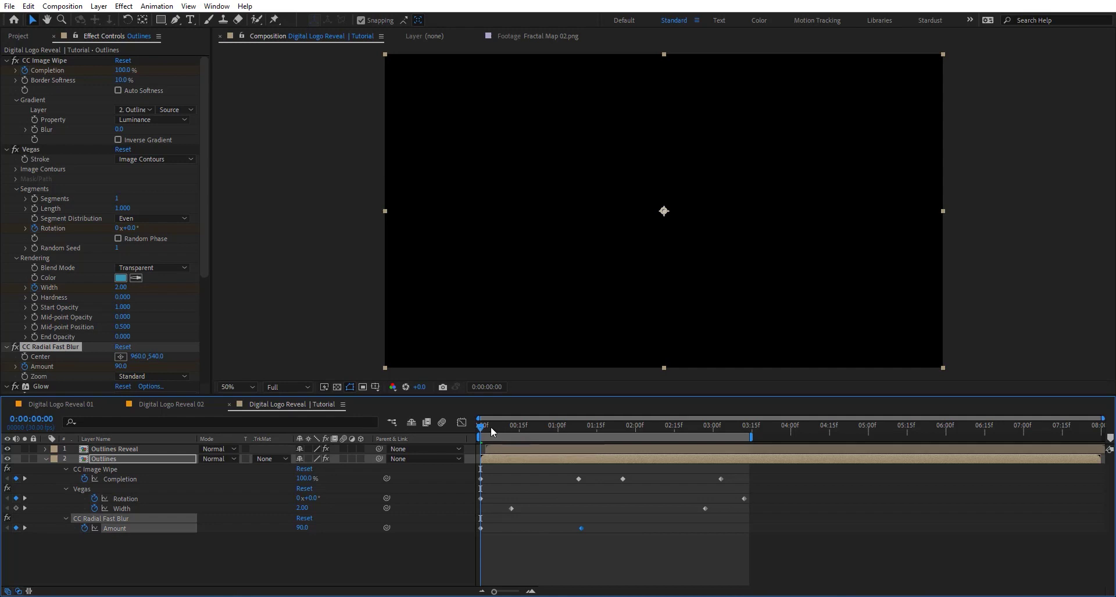
left_click_drag(491, 427, 538, 433)
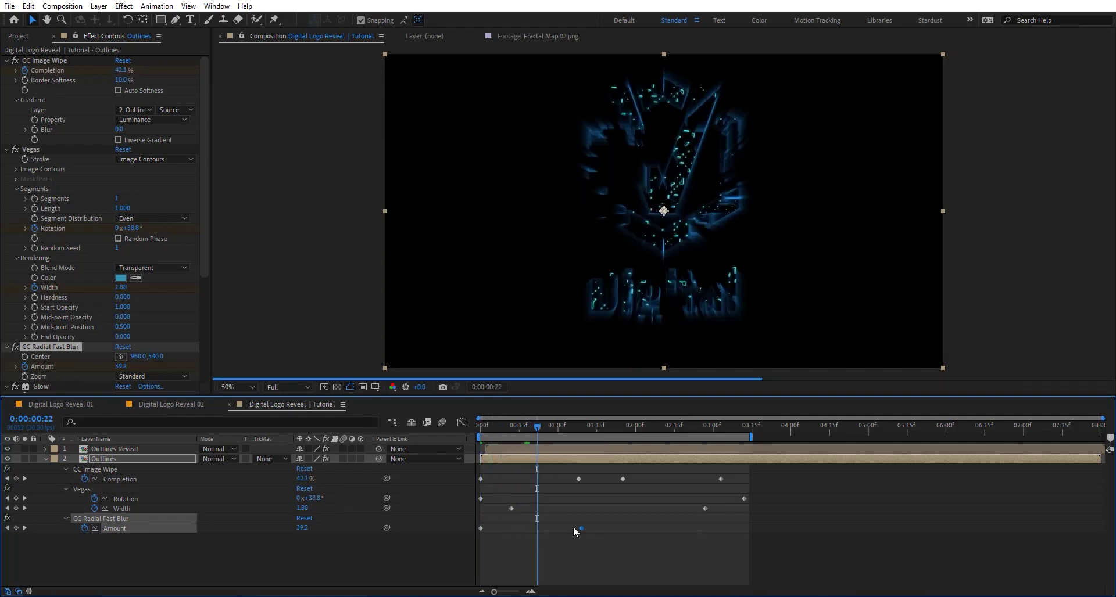
left_click_drag(586, 529, 591, 531)
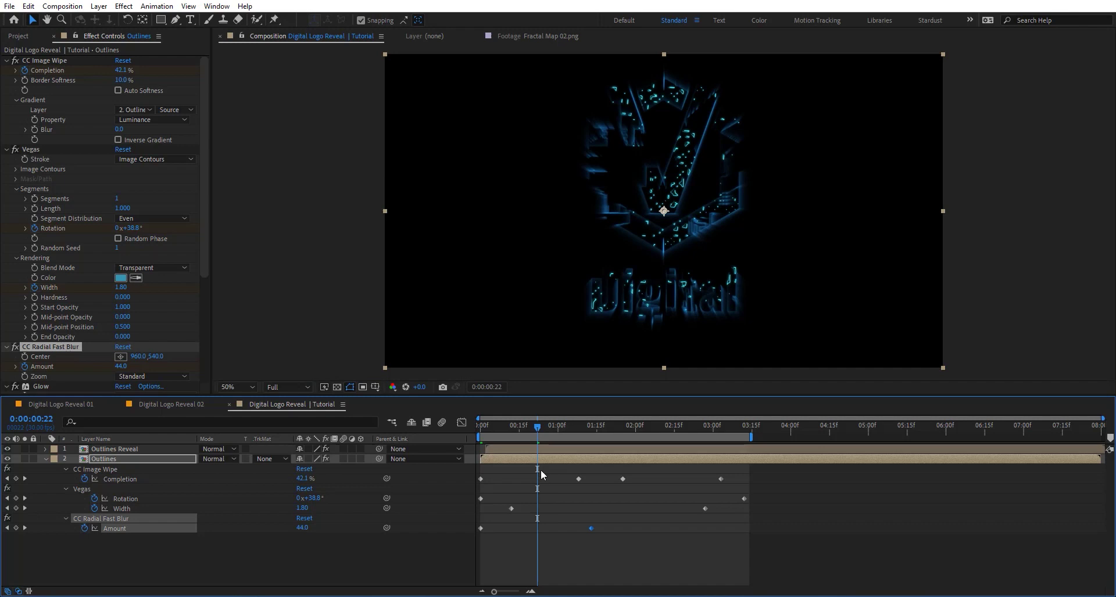
- Duplicate the Glow effect on the Outlines Reveal layer, set the copy's Glow Radius to 20, and preview the animation
left_click(175, 449)
scroll(30, 295, "down", 3)
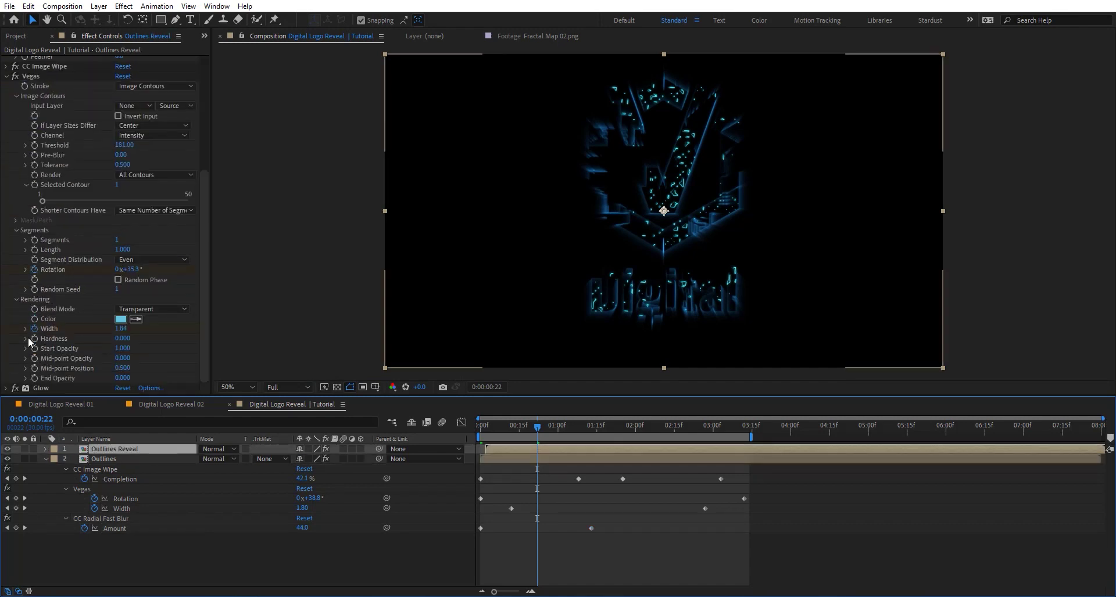
left_click(39, 388)
key("ctrl+d")
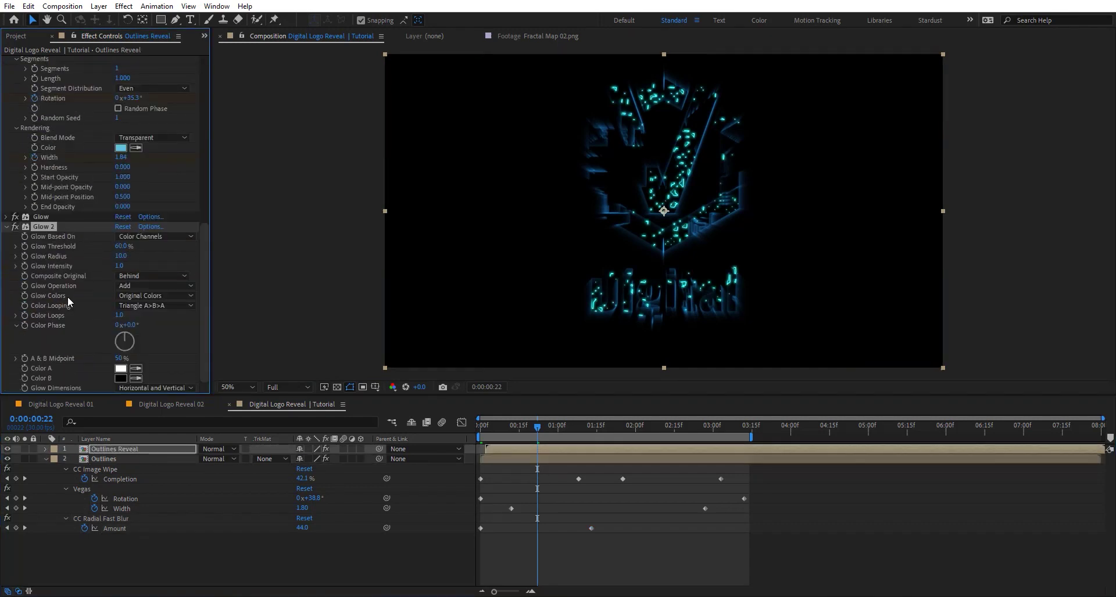
left_click(124, 256)
key("Return")
left_click_drag(531, 426, 465, 431)
key("space")
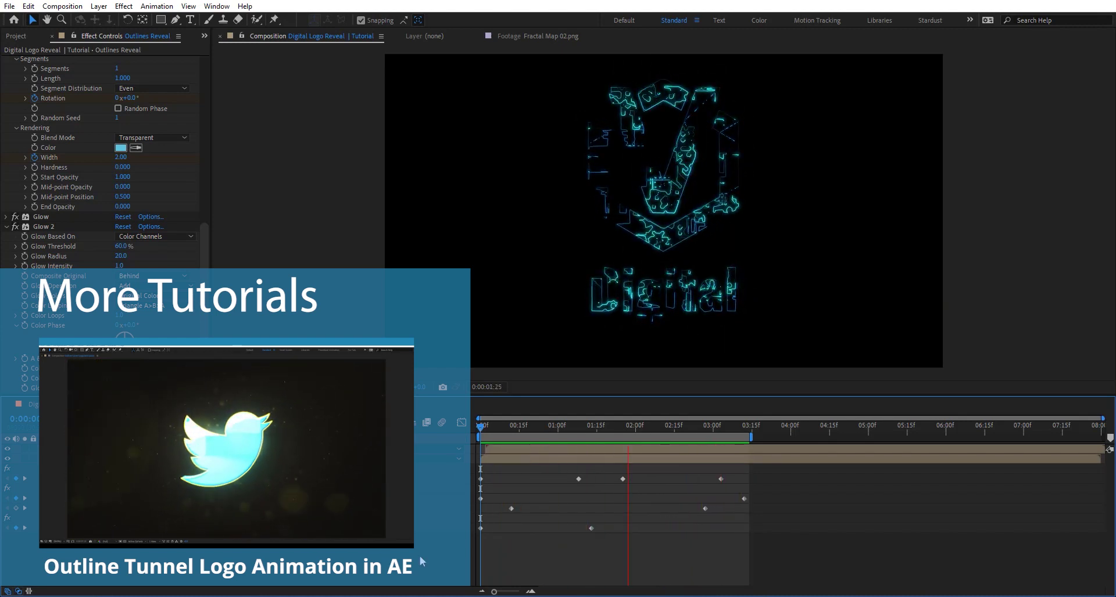
left_click(519, 429)
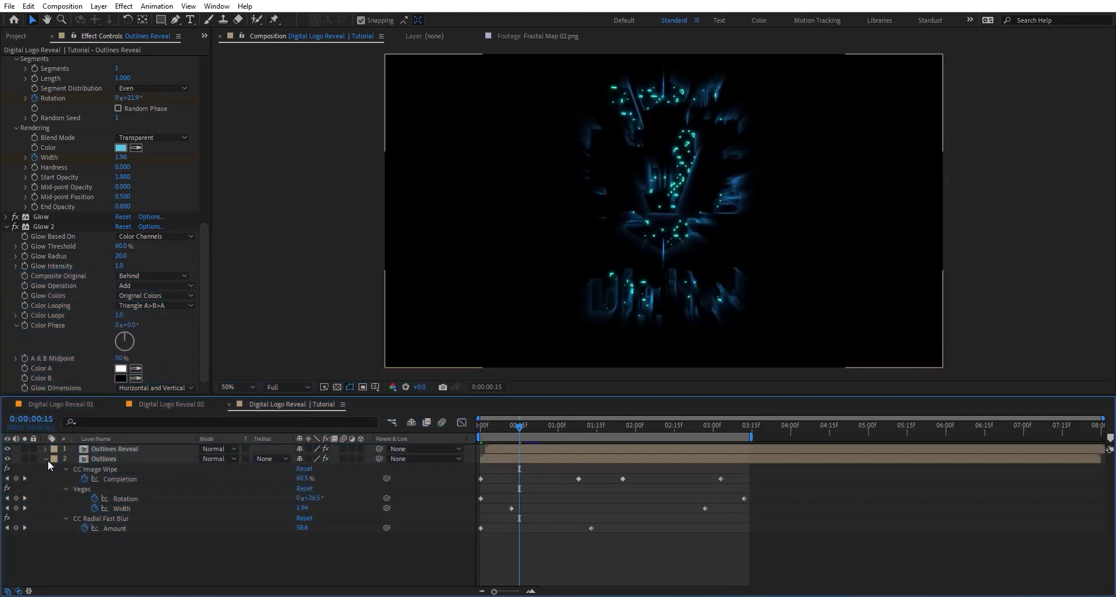
- Collapse the Outlines layer's properties and duplicate the Outlines Reveal layer
left_click(46, 459)
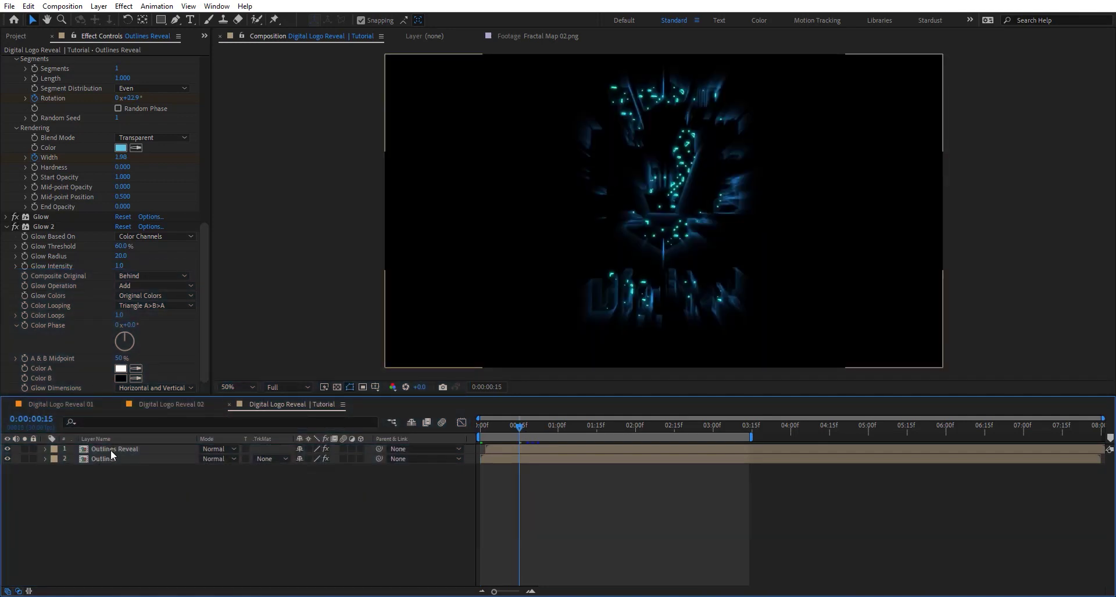
left_click(112, 449)
key("ctrl+d")
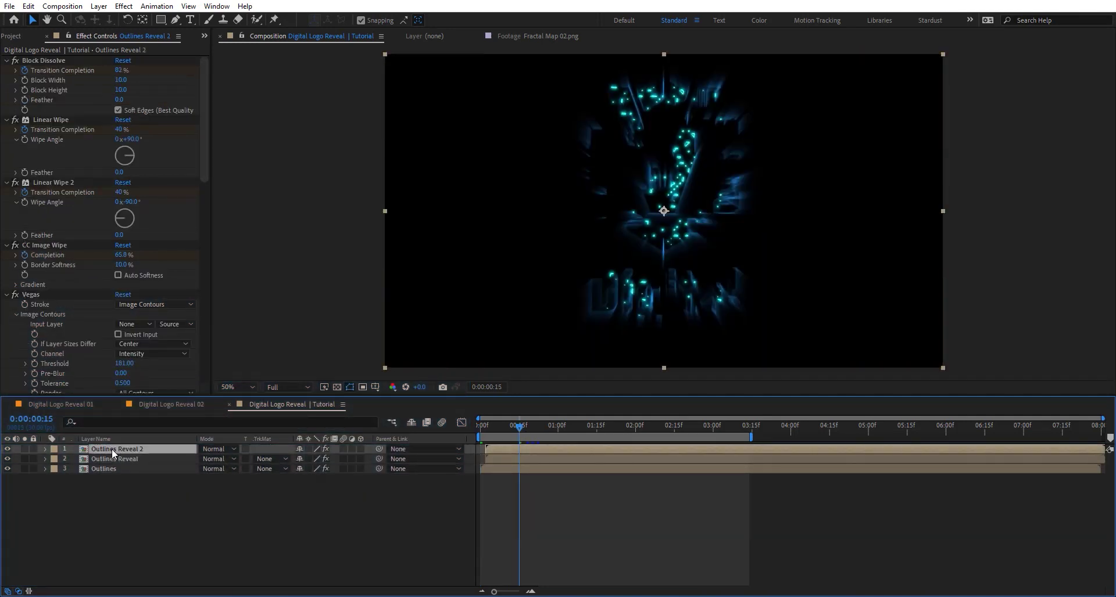
- Remove the two Linear Wipe effects and the Vegas effect from the Outlines Reveal copy, and show its Block Dissolve settings
left_click(58, 246)
scroll(58, 247, "down", 1)
key("ctrl+a")
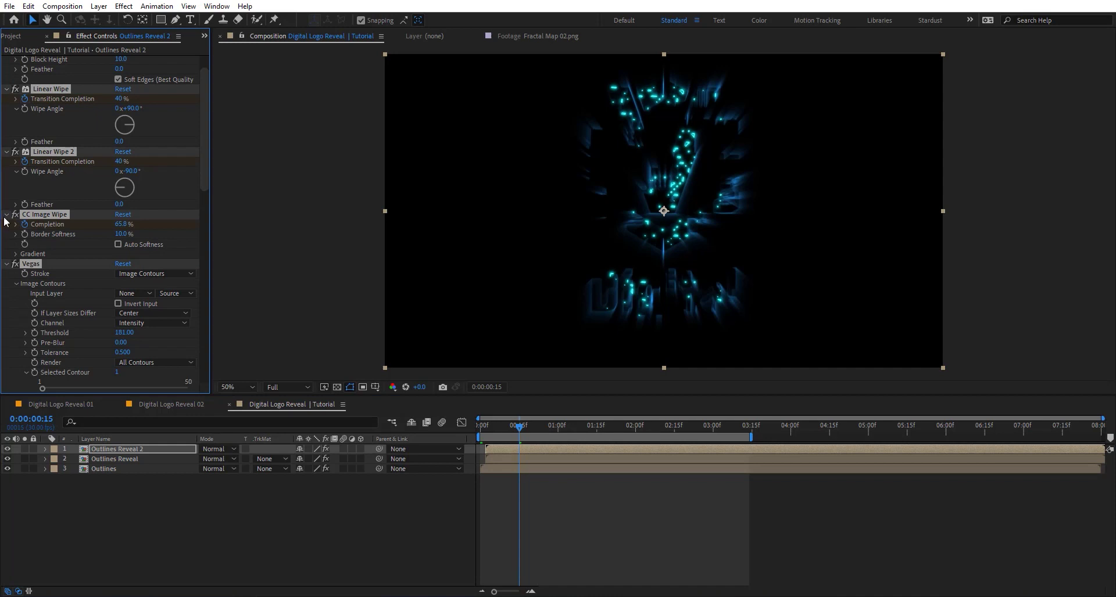
left_click(7, 215, "ctrl")
left_click(36, 99)
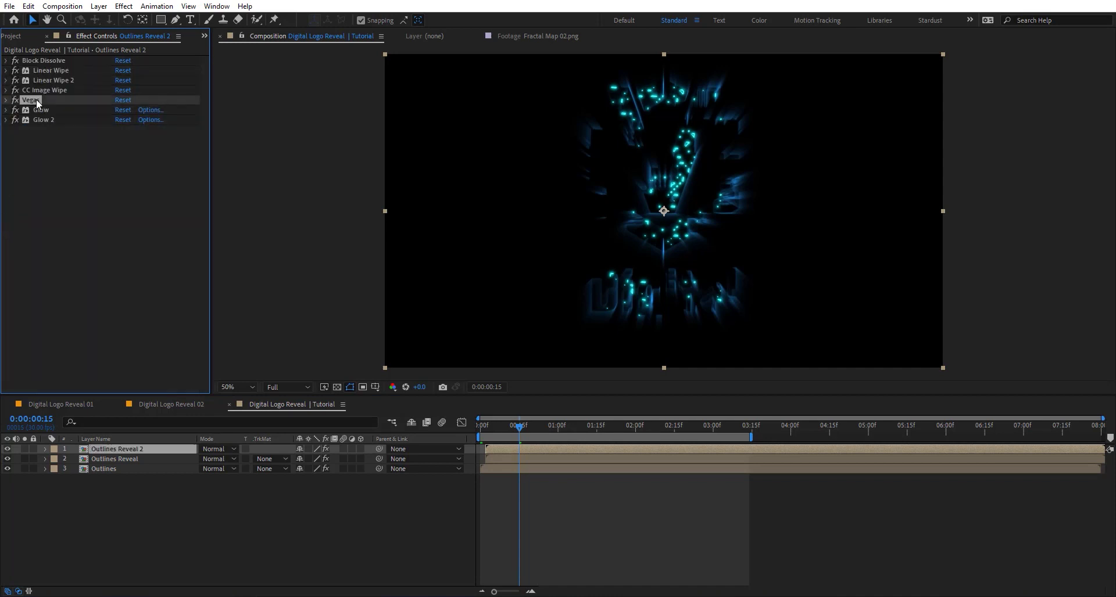
left_click(59, 81, "ctrl")
left_click(67, 71, "ctrl")
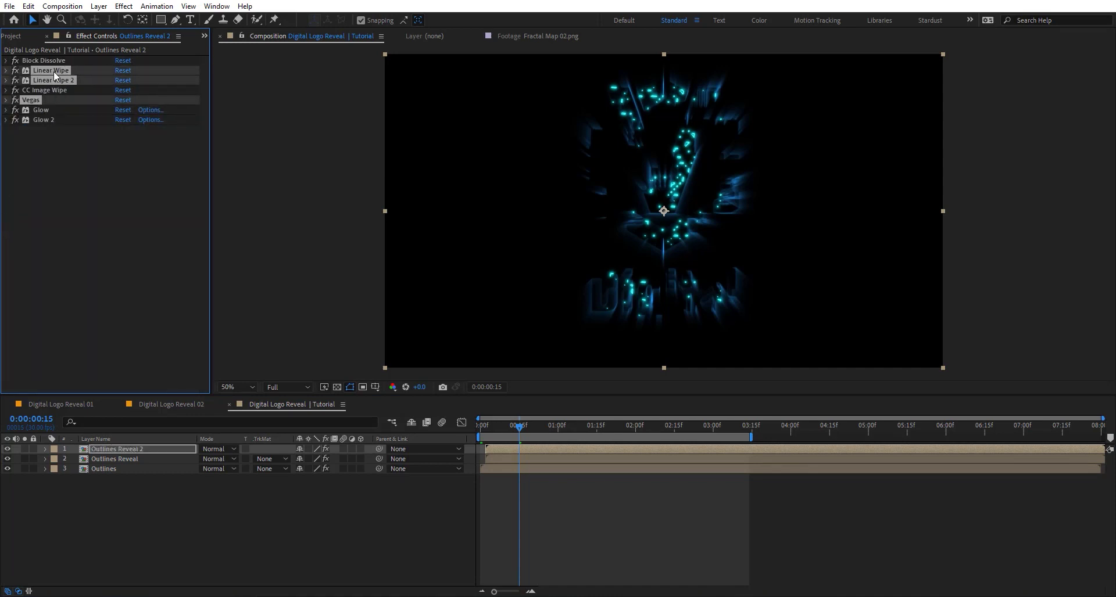
key("Delete")
left_click(5, 61)
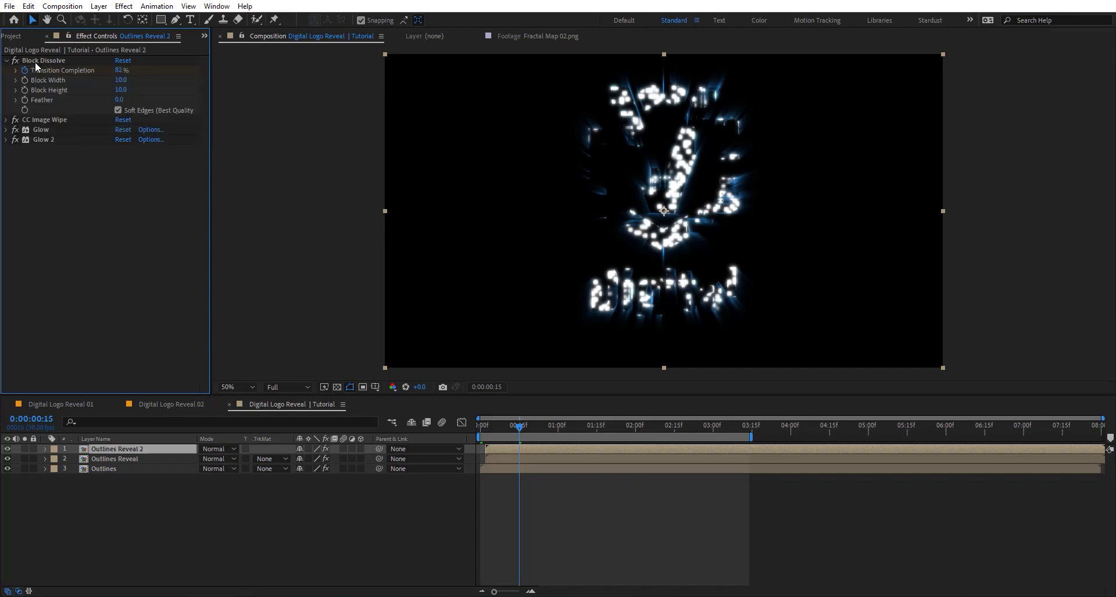
- Rename the duplicated Outlines Reveal layer as Pixel and solo it
left_click(120, 450)
key("Return")
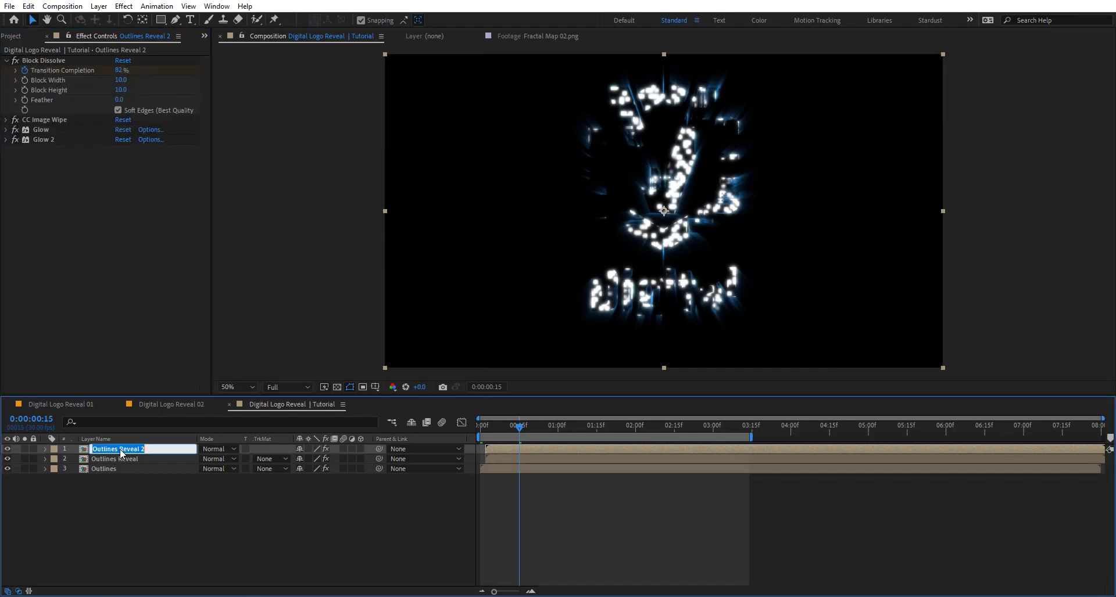
type("Pixel")
key("Return")
left_click(24, 449)
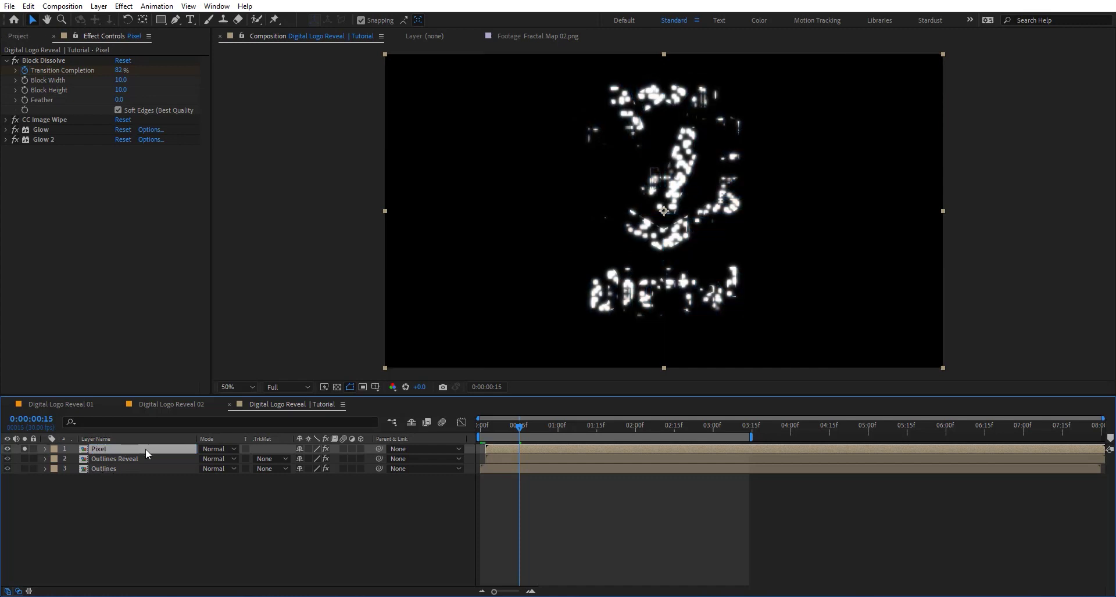
- Set the Pixel layer's Block Dissolve Block Width and Block Height to 3
left_click(119, 81)
left_click(120, 80)
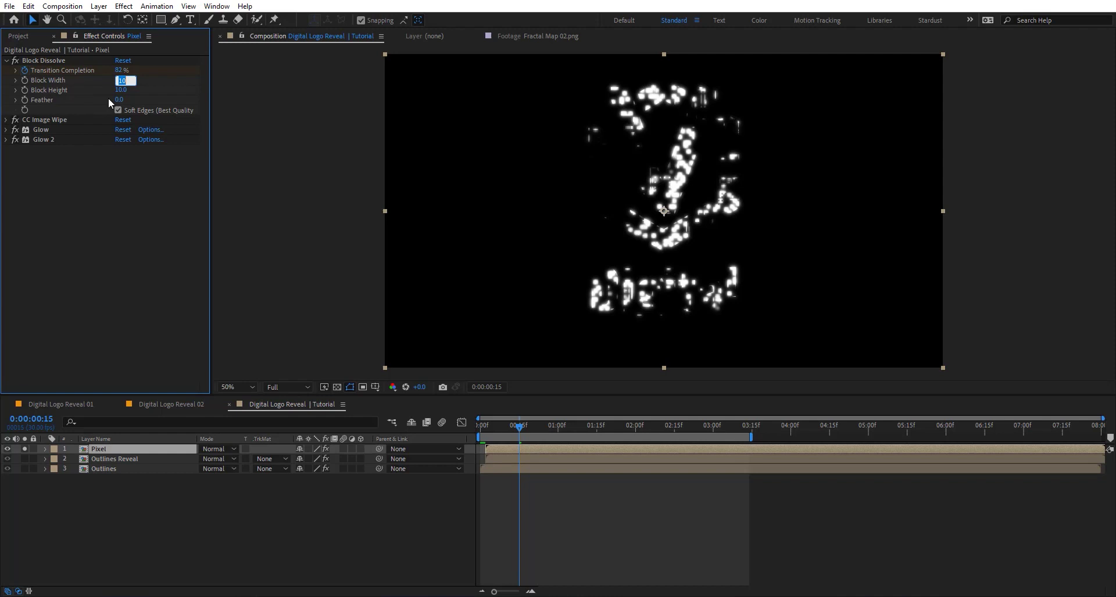
type("3")
key("Return")
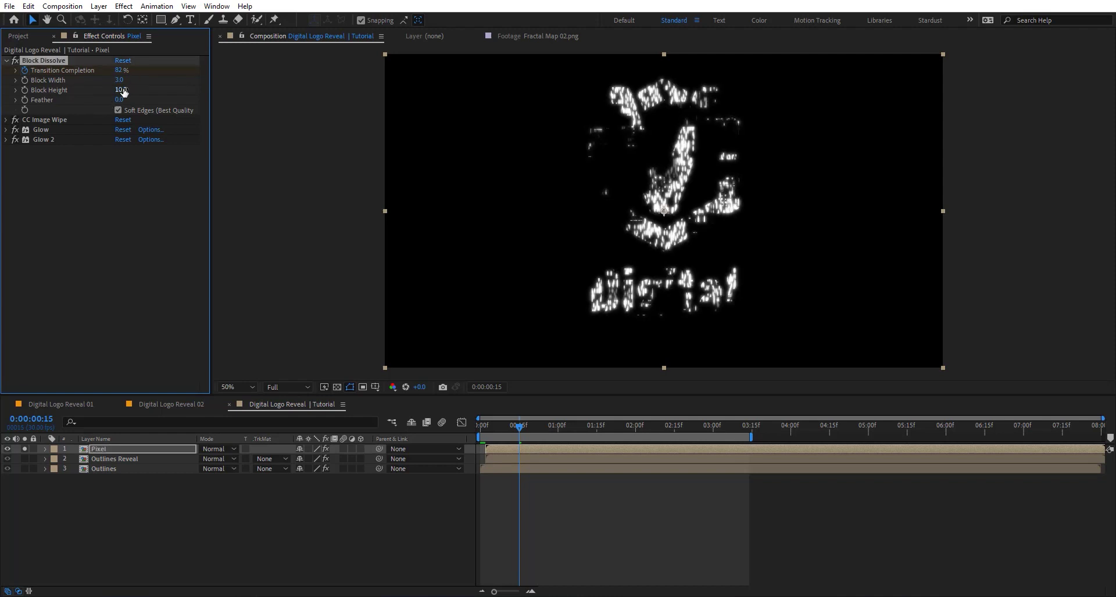
left_click(121, 90)
type("3")
key("Return")
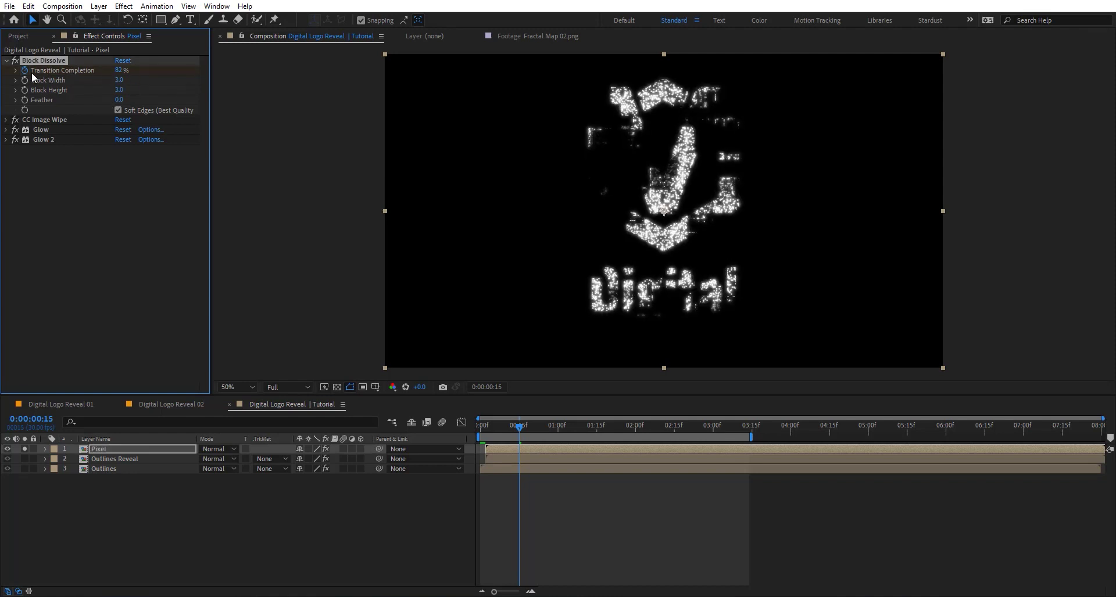
- Remove the Block Dissolve Transition Completion keyframes on the Pixel layer and set a constant value of 99%
left_click(119, 71)
type("99")
key("Return")
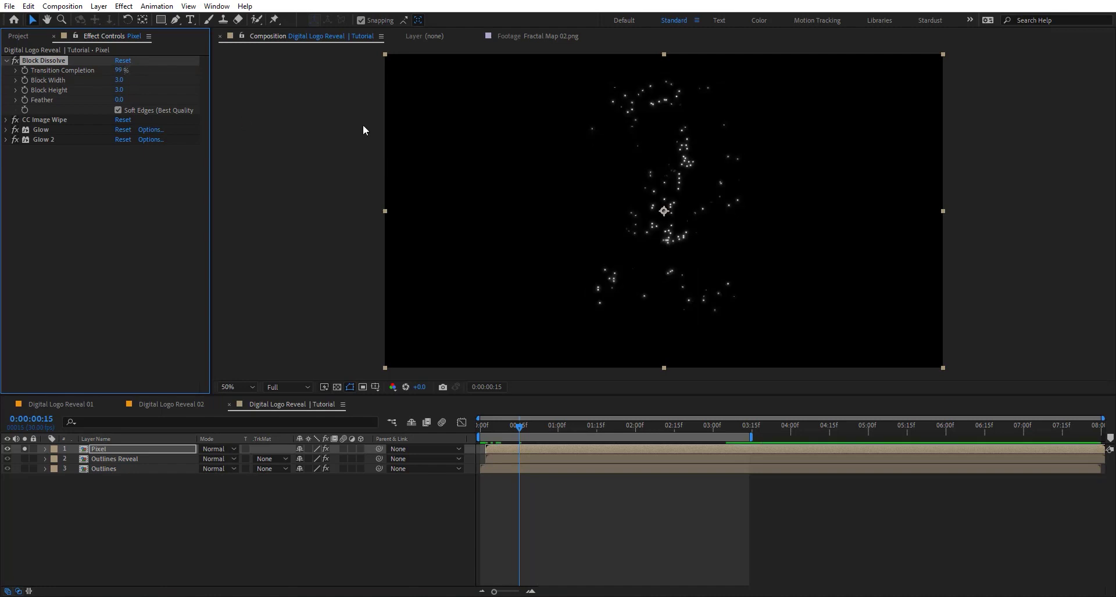
- Examine the Pixel layer's dots up close and scrub through their animation over time
key("period")
key("period")
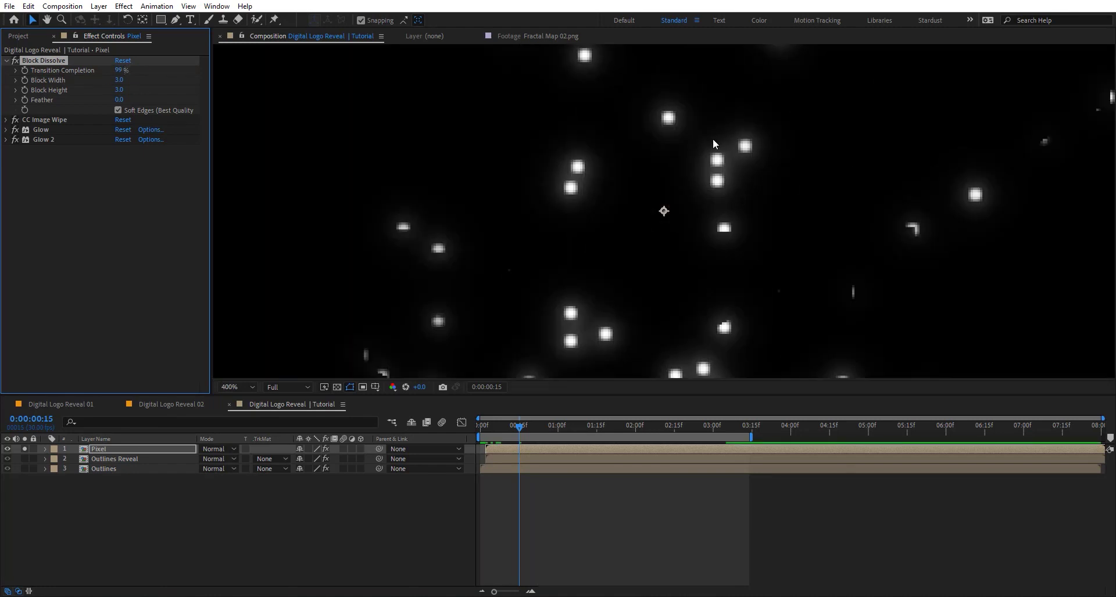
key("comma")
key("comma")
key("comma")
key("comma")
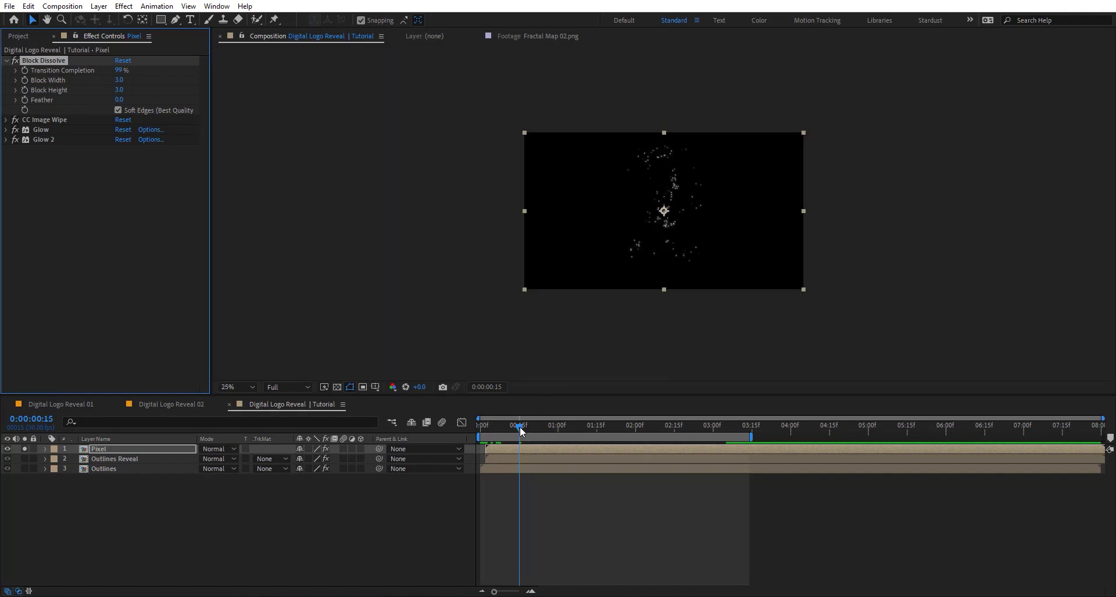
left_click_drag(521, 431, 571, 426)
key("period")
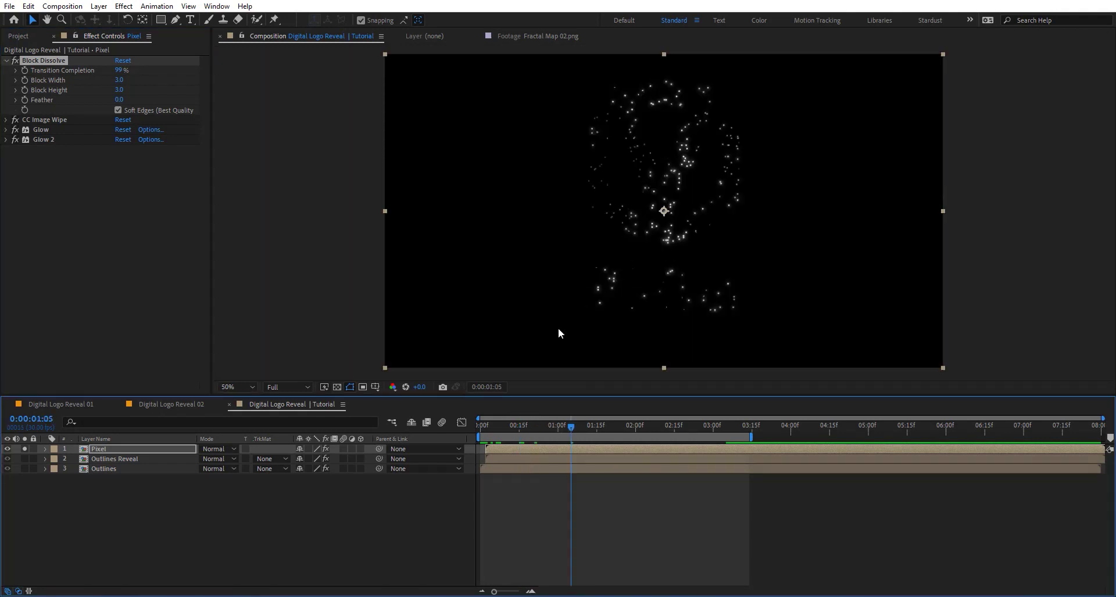
left_click_drag(497, 428, 726, 426)
mouse_move(590, 438)
left_mouse_down()
mouse_move(518, 440)
mouse_move(571, 442)
left_mouse_up()
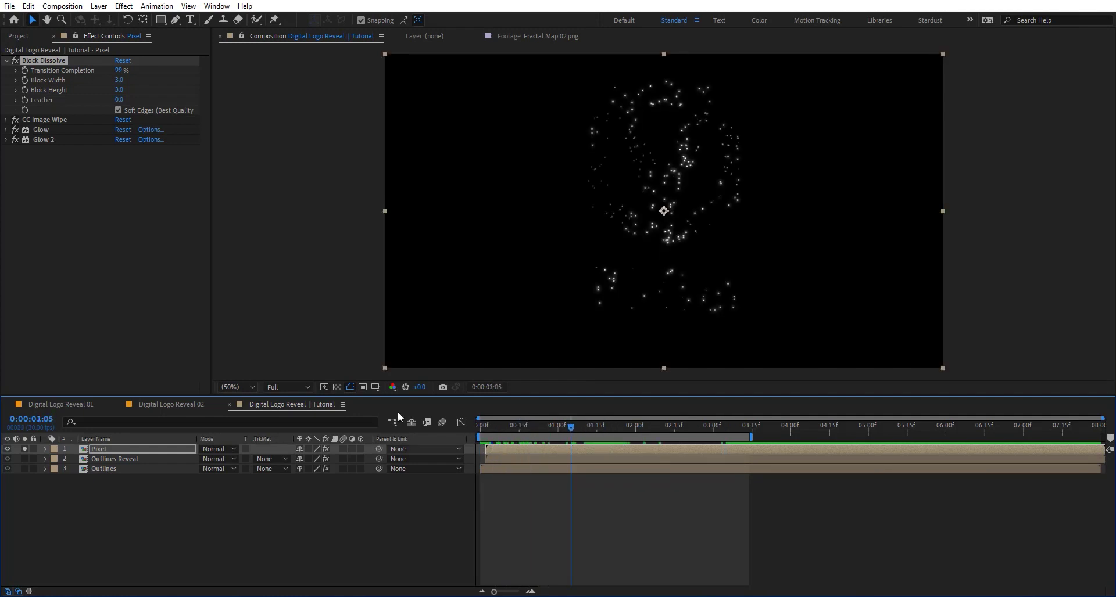
- Unsolo the Pixel layer, shift it about three frames later in time, and check the combined animation up to 0:00:01:13
left_click(148, 496)
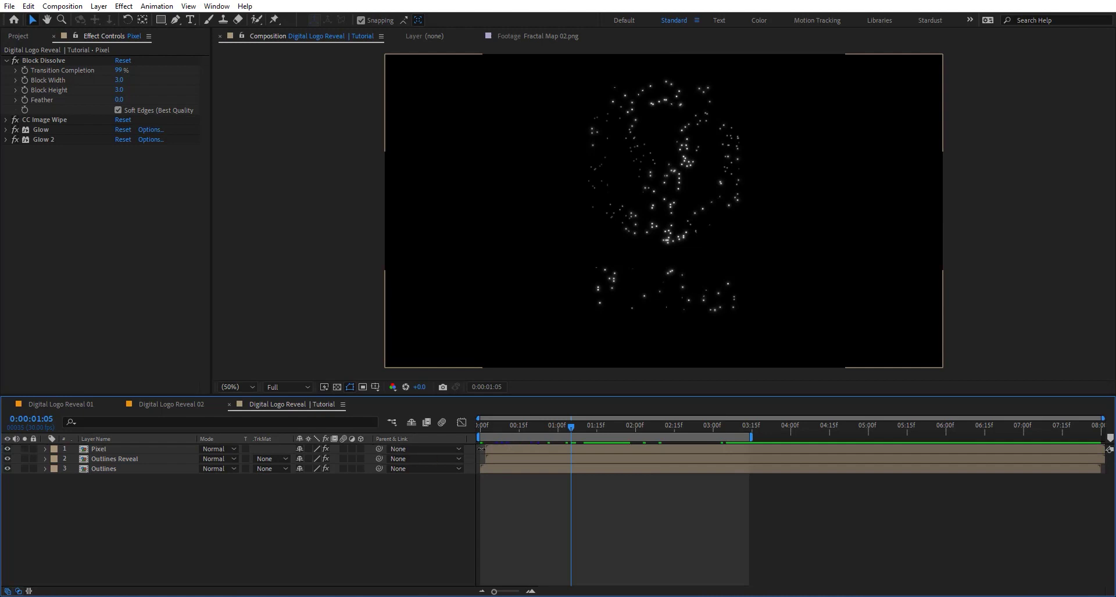
left_click_drag(492, 449, 498, 451)
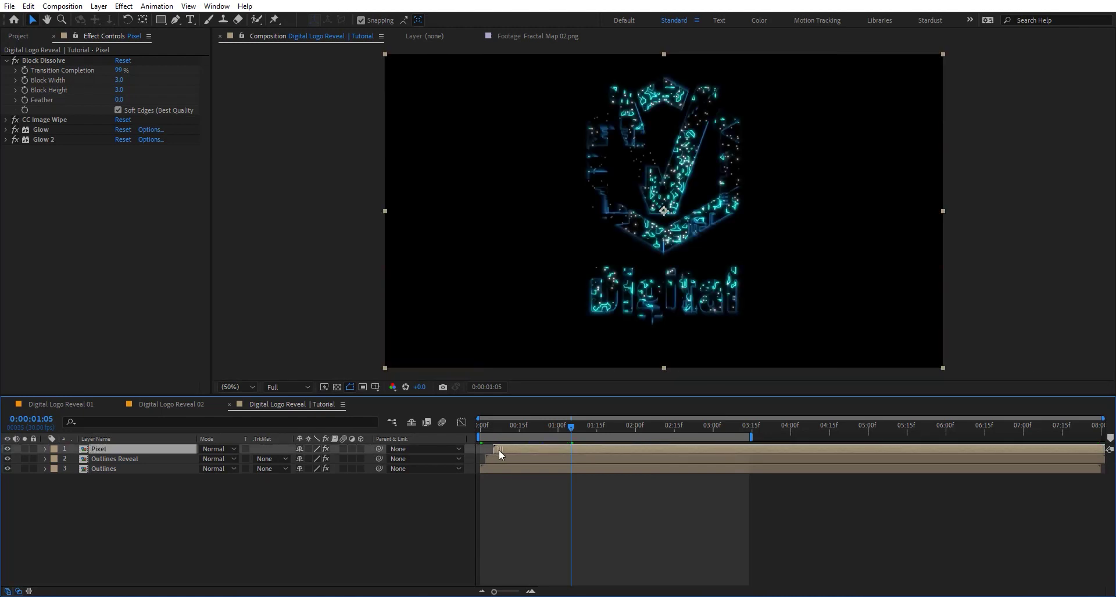
left_click_drag(491, 425, 500, 424)
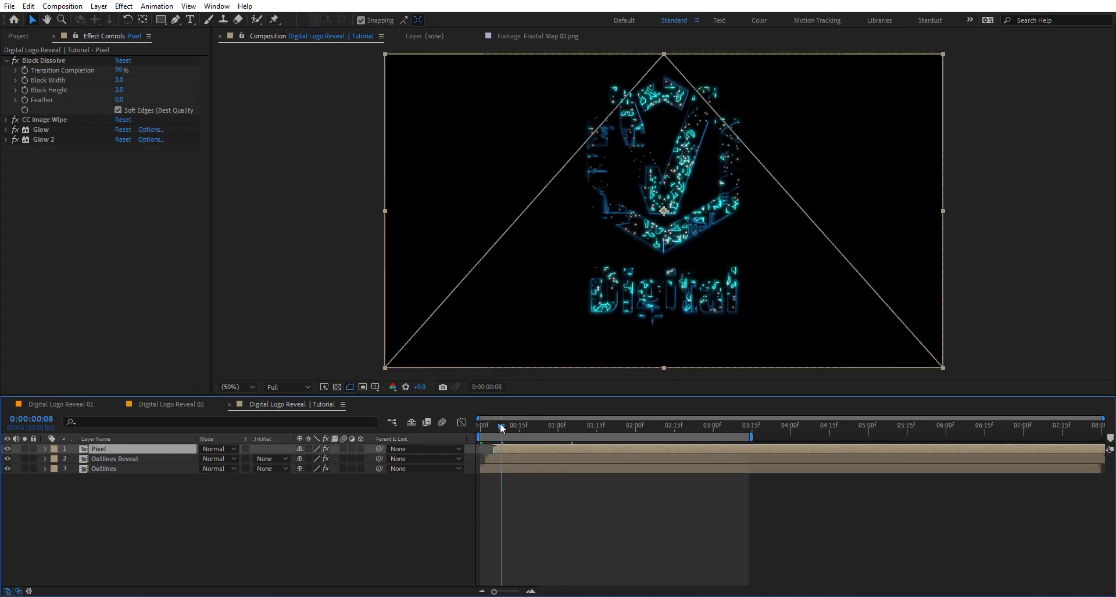
left_click(562, 425)
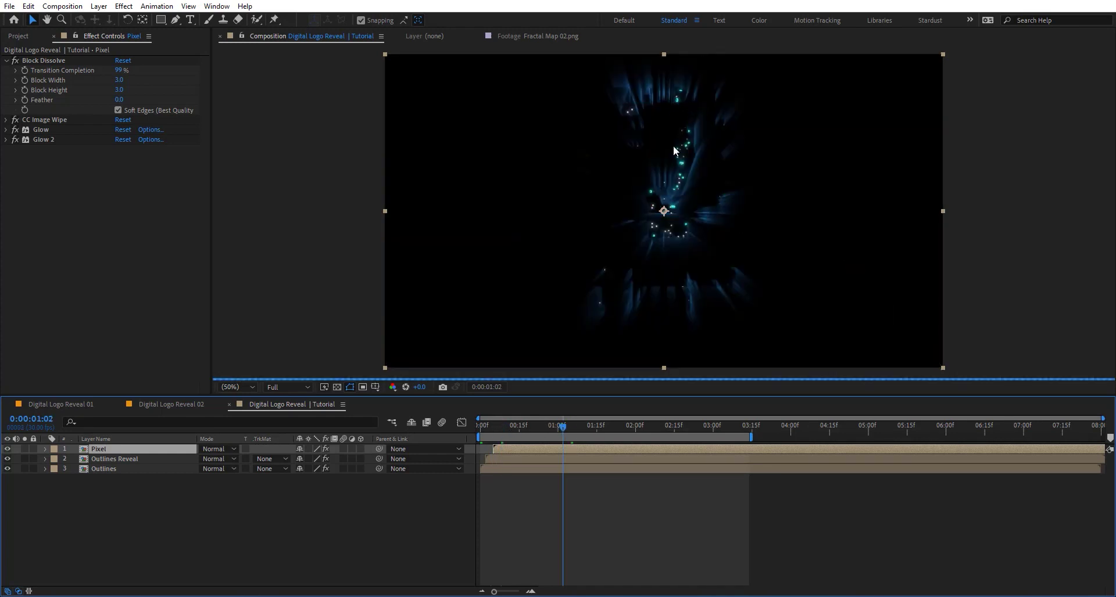
left_click(591, 428)
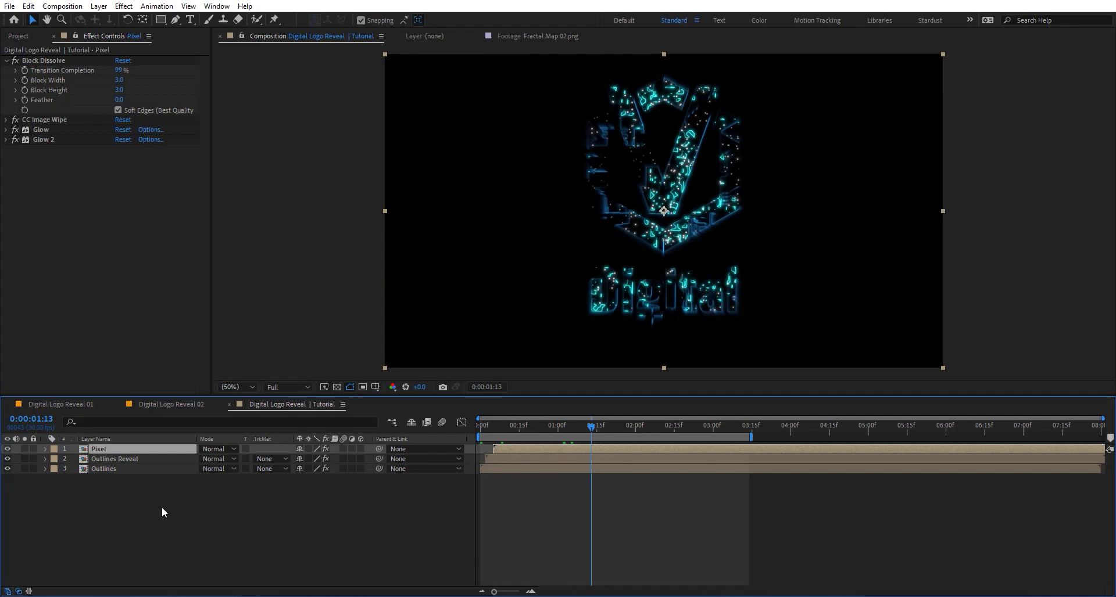
- Duplicate the Pixel layer and rename the copy as Logo Core
left_click(126, 440)
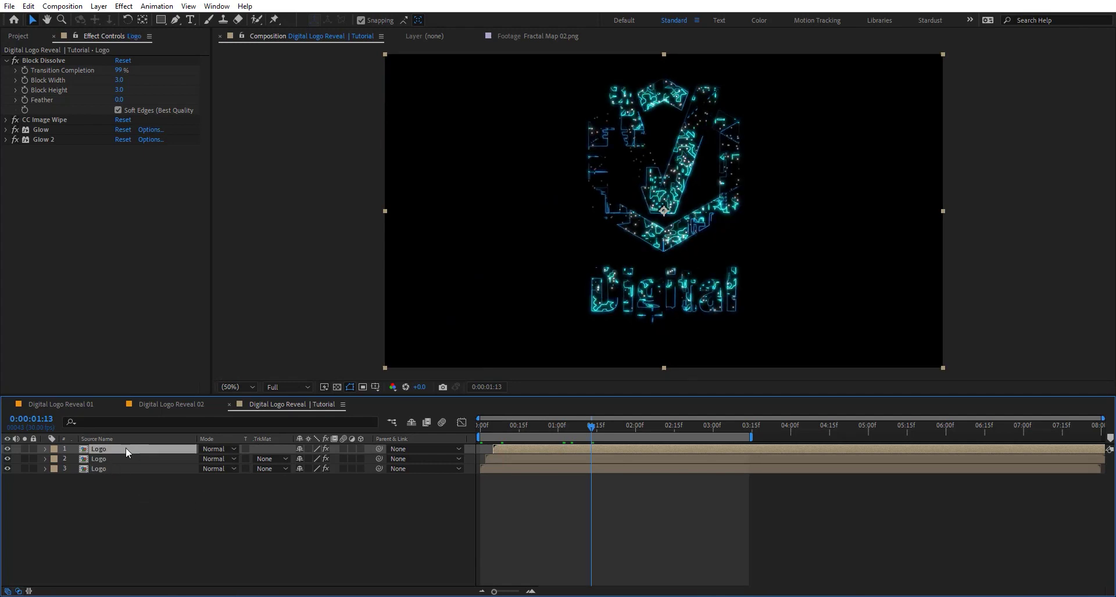
key("ctrl+d")
key("Return")
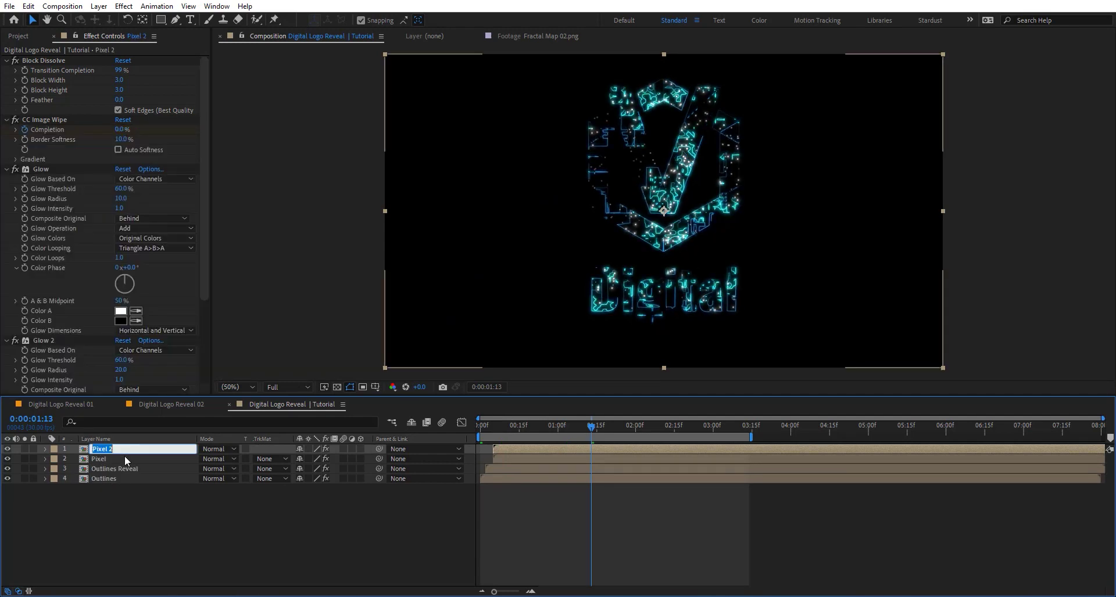
type("Logo Core")
key("Return")
- Remove the Block Dissolve and both Glow effects from the Logo Core layer, keeping only CC Image Wipe
left_click(64, 301)
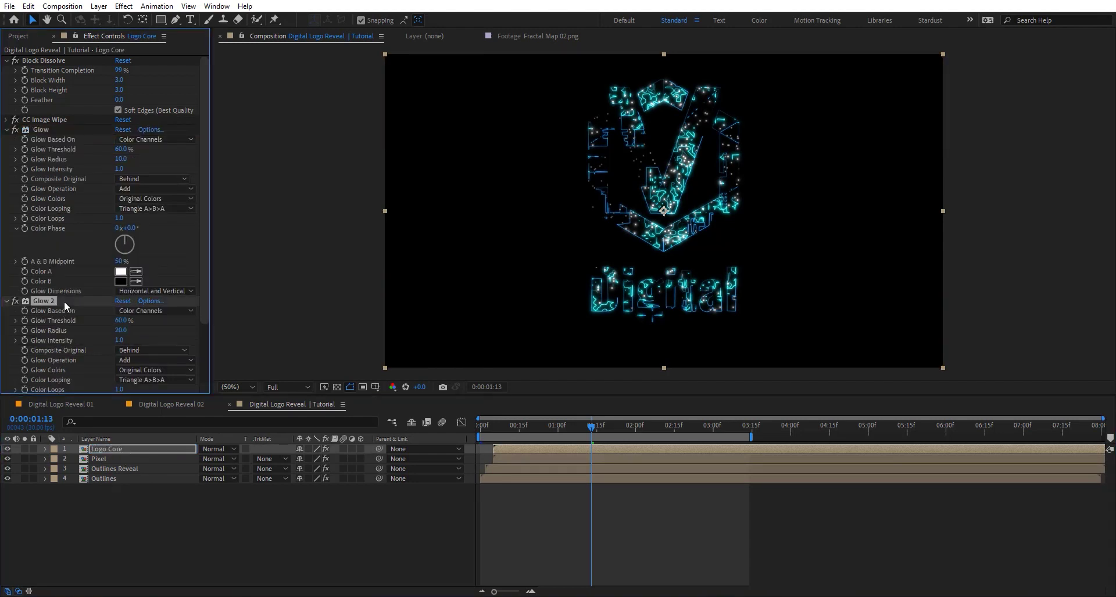
key("ctrl+a")
left_click(6, 301)
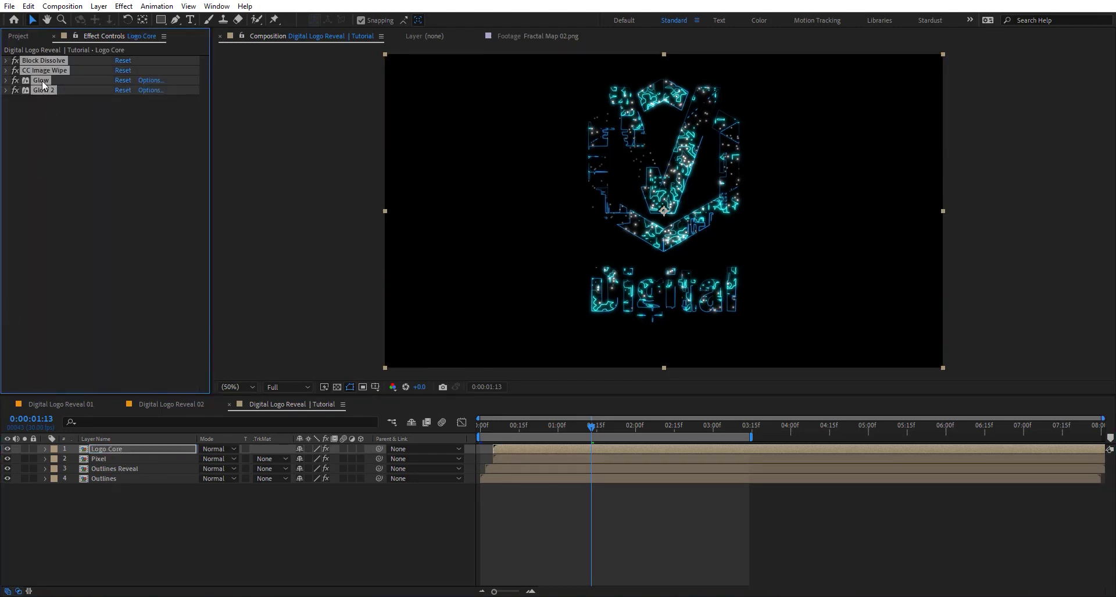
key("ctrl+shift+a")
left_click(46, 87)
left_click(51, 80, "ctrl")
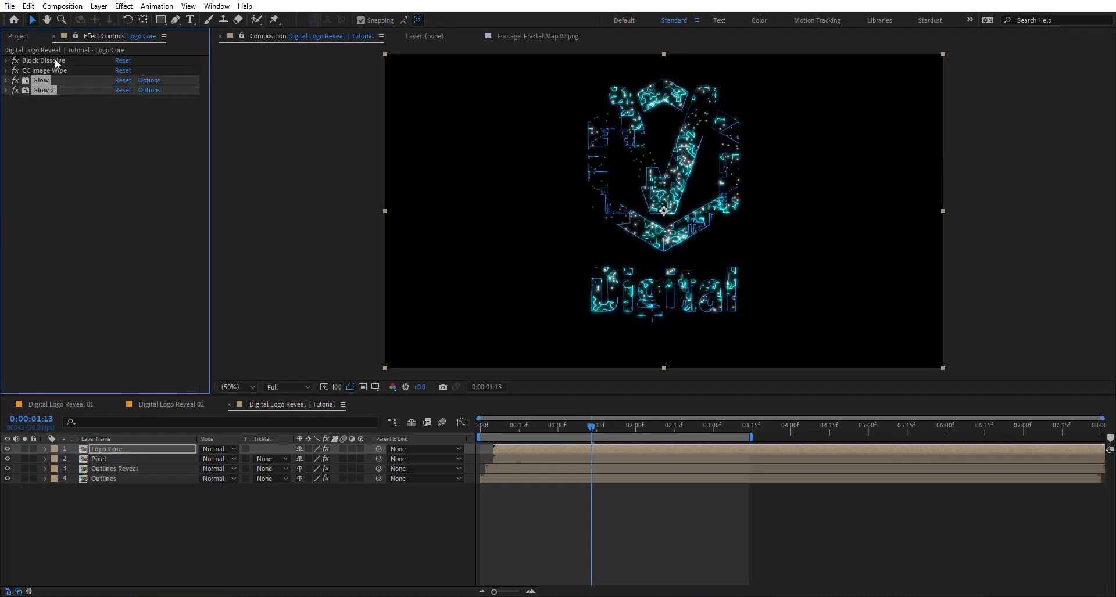
left_click(55, 60, "ctrl")
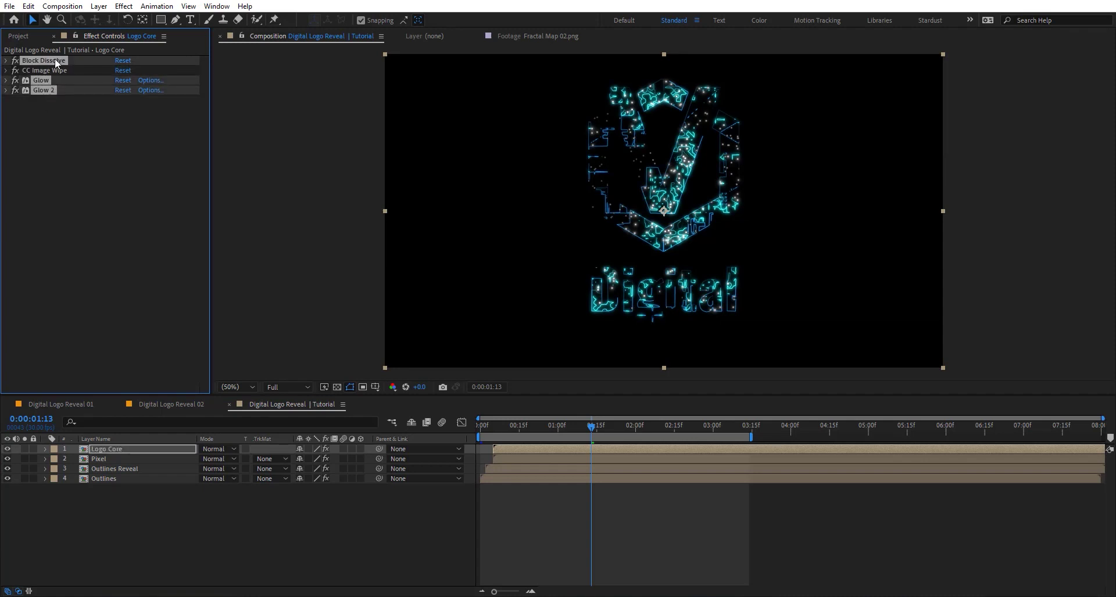
key("Delete")
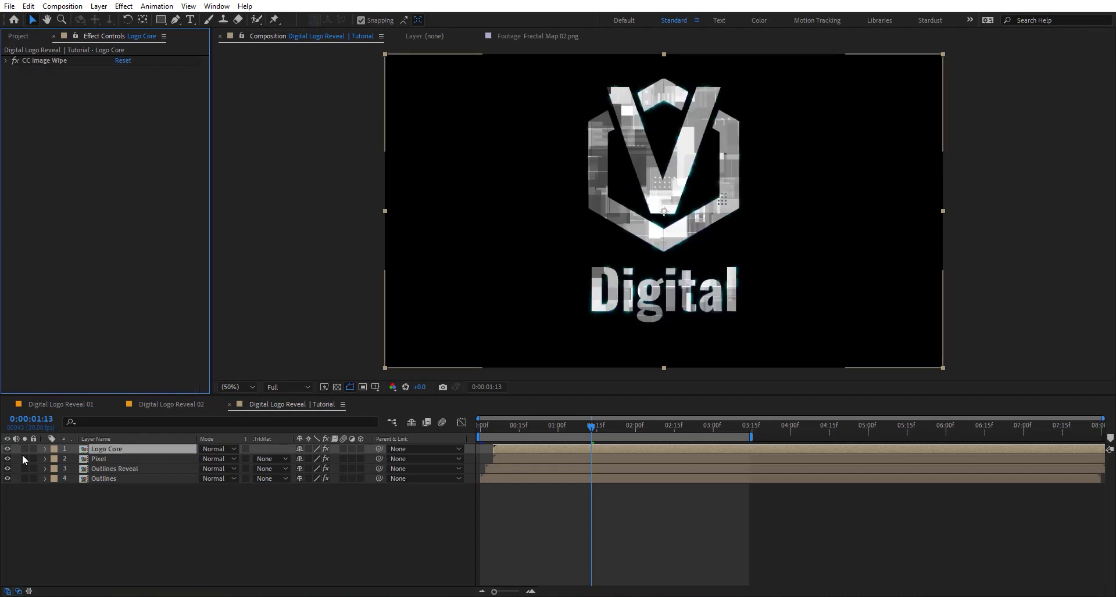
- Solo the Logo Core layer and apply the CC Glass effect to it
left_click(26, 451)
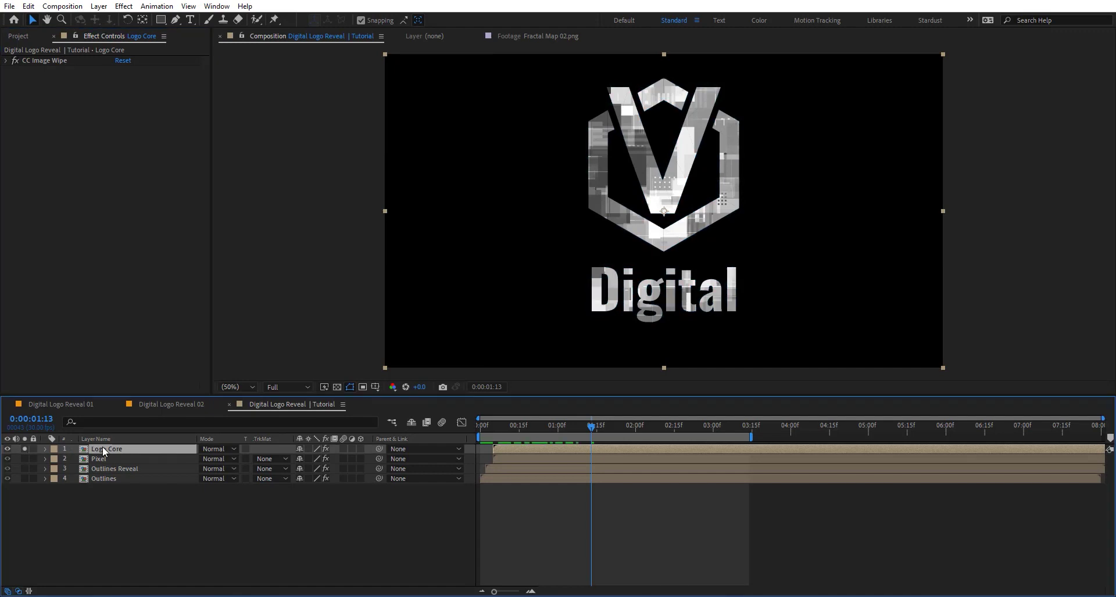
key("ctrl+space")
type("cc g")
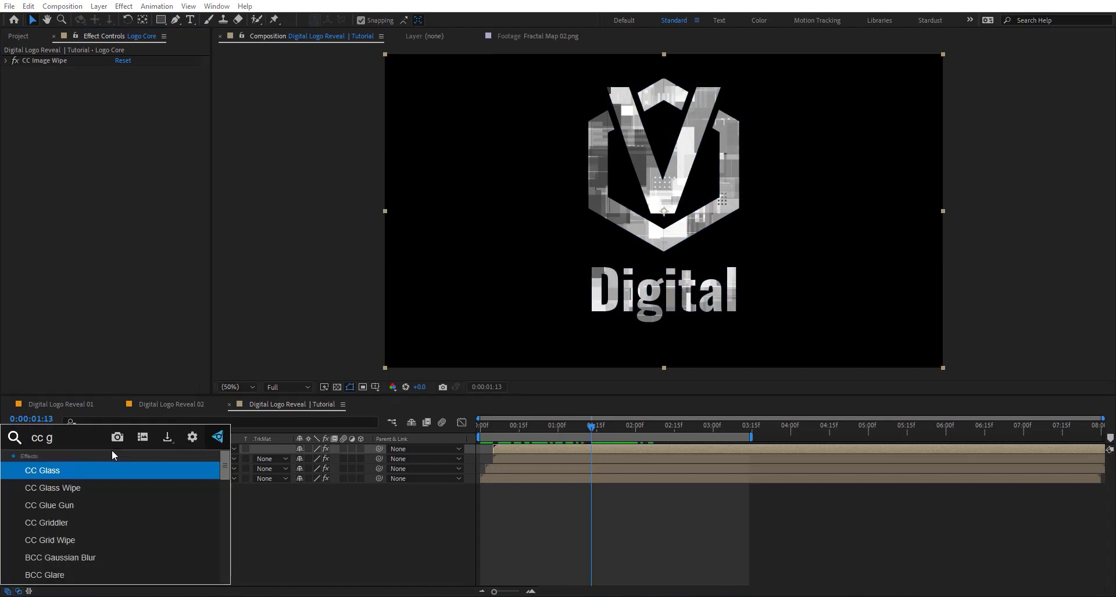
key("Return")
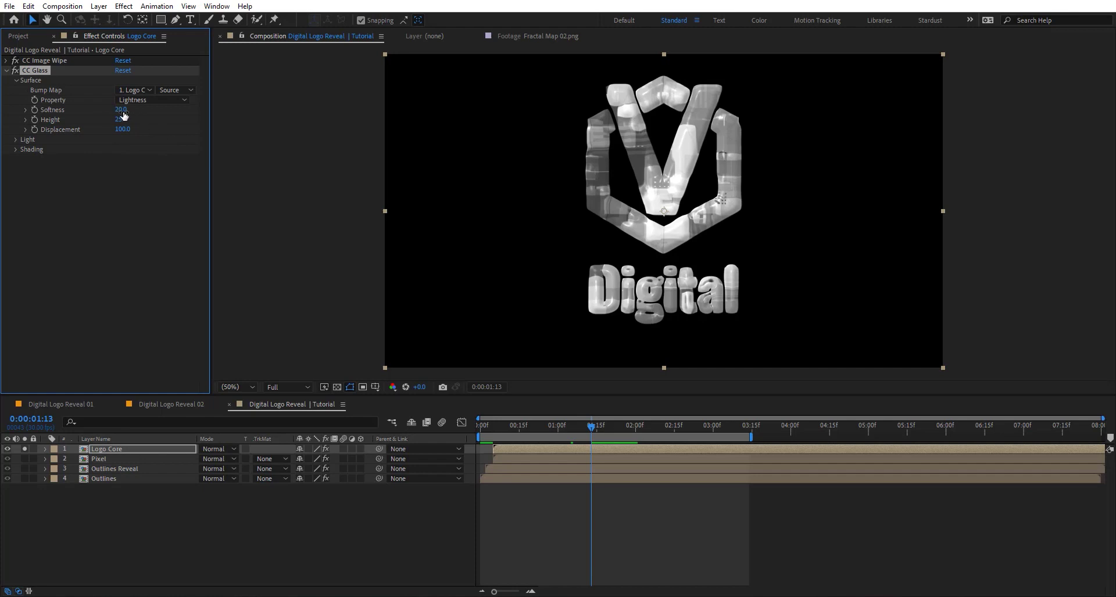
- Set the CC Glass Softness to 15, Height to 60 and Displacement to 50 on the Logo Core layer
left_click(121, 110)
type("15")
key("Return")
left_click(122, 120)
type("60")
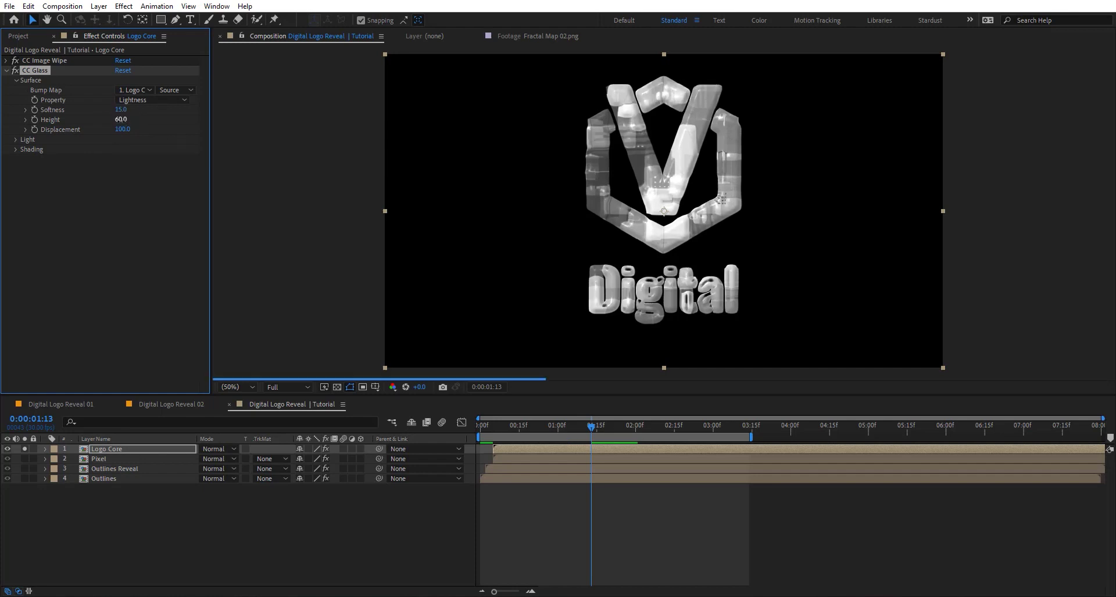
key("Tab")
key("Return")
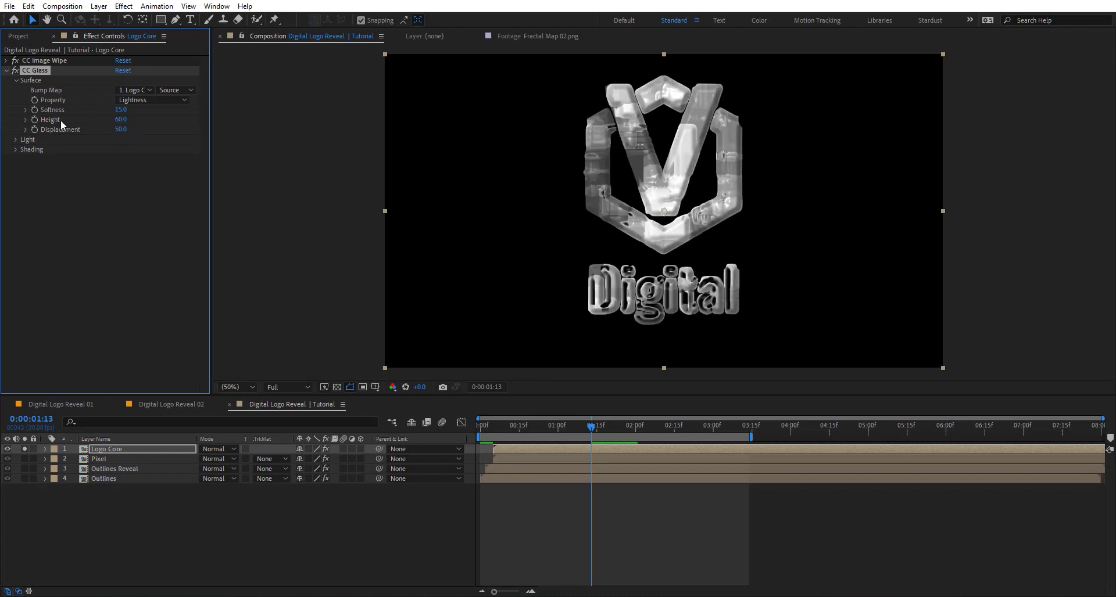
- Duplicate the CC Glass effect on the Logo Core layer and set the copy's Softness to 7
key("ctrl+d")
left_click(16, 170)
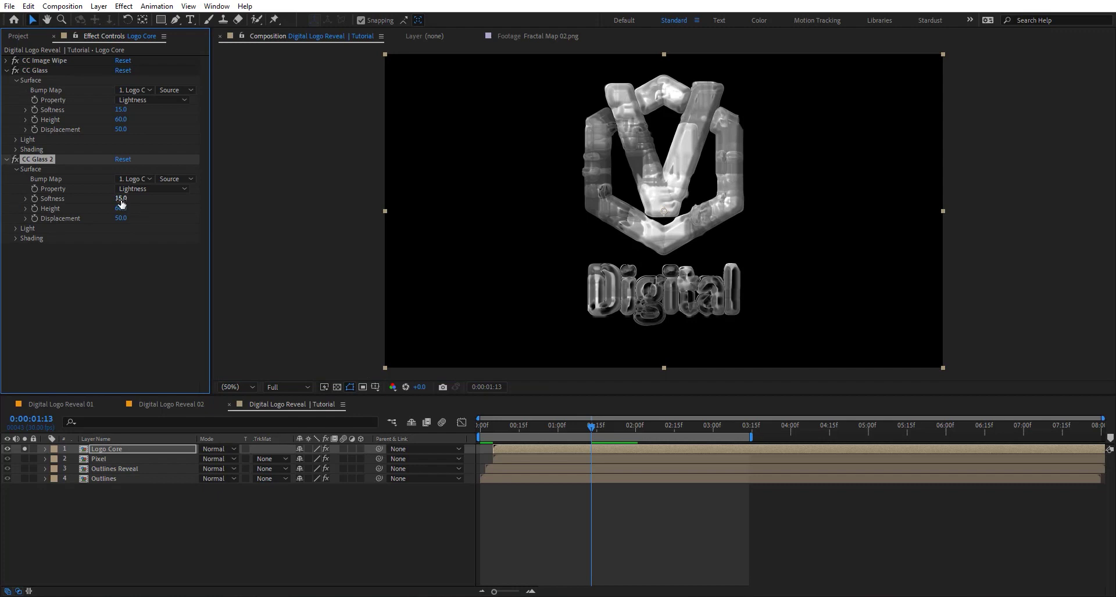
left_click(121, 199)
type("7")
key("Return")
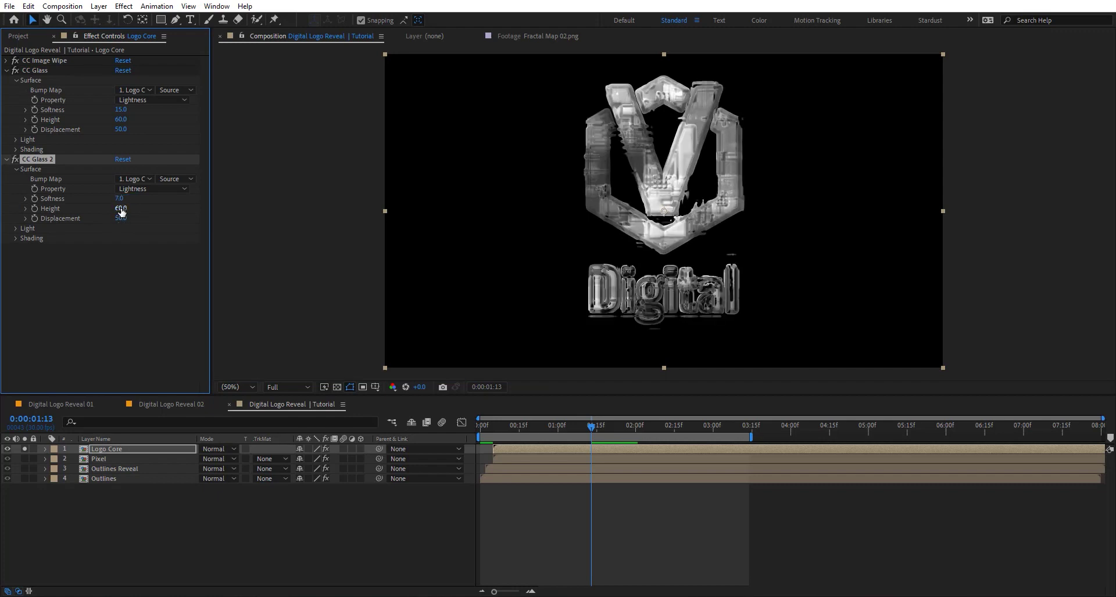
- Set the second CC Glass effect's Height to 30 and Displacement to -50 on the Logo Core layer
left_click(121, 209)
type("30")
key("Return")
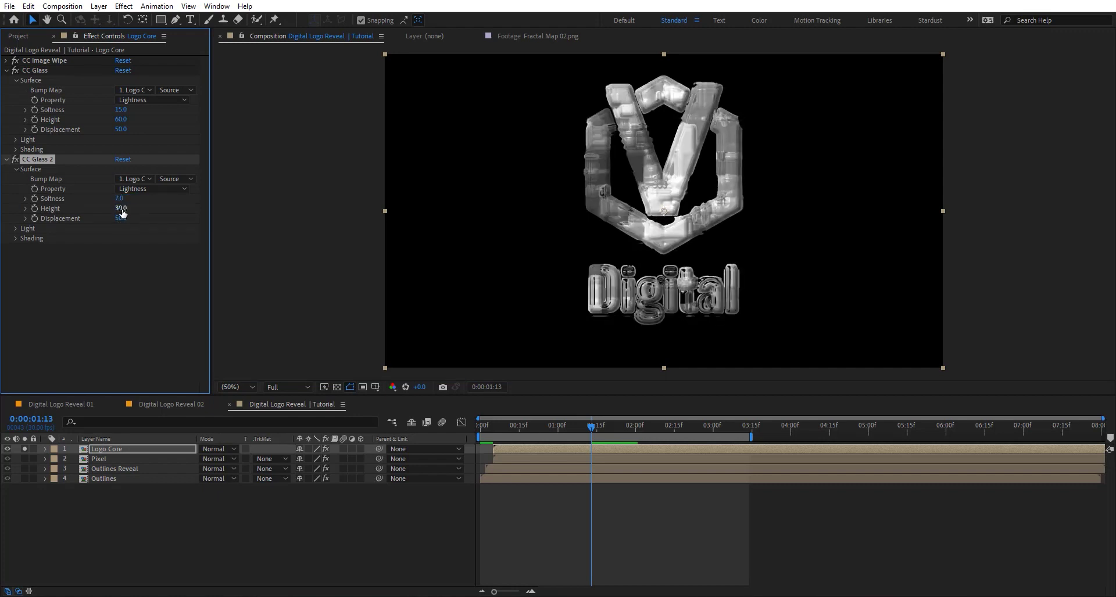
left_click(121, 219)
type("-50")
key("Return")
- Apply CC Blobbylize to the Logo Core layer with Property set to Alpha and Cut Away set to 50
key("ctrl+space")
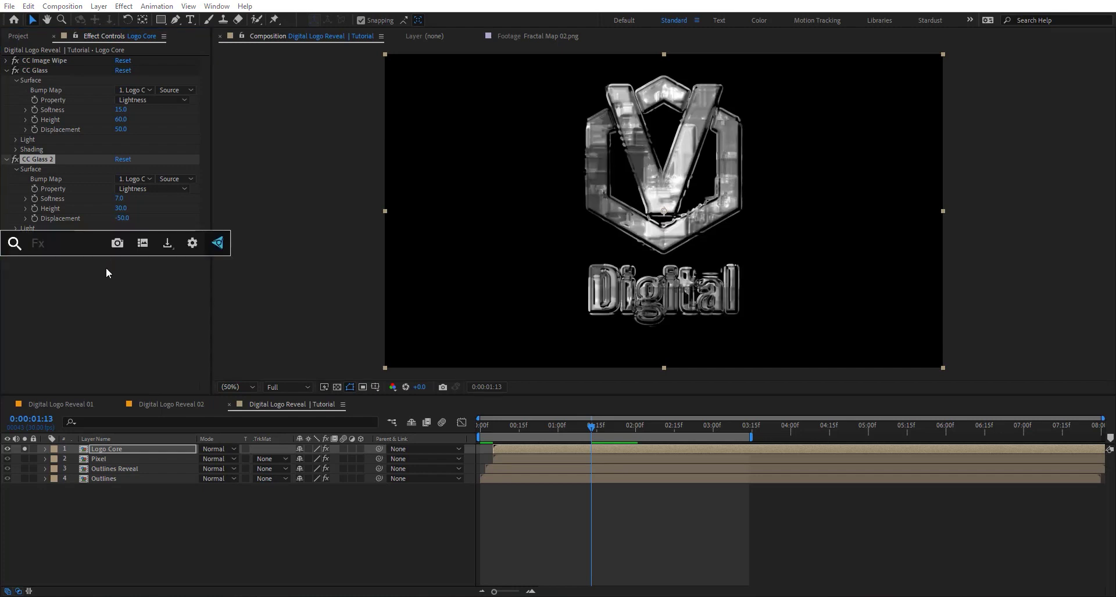
type("cc blo")
left_click(106, 273)
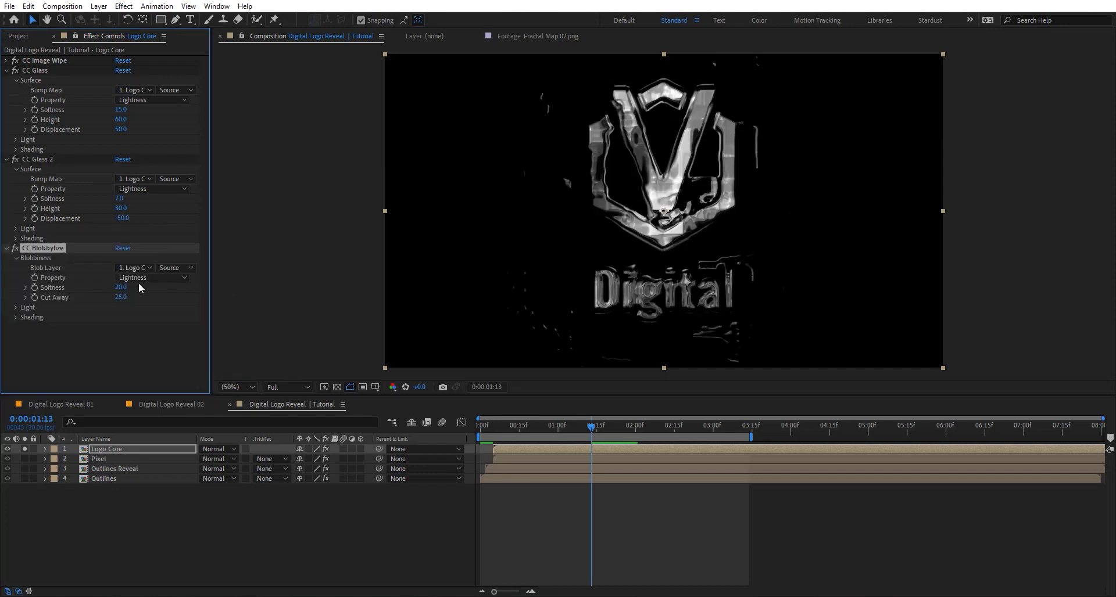
left_click(145, 277)
left_click(146, 329)
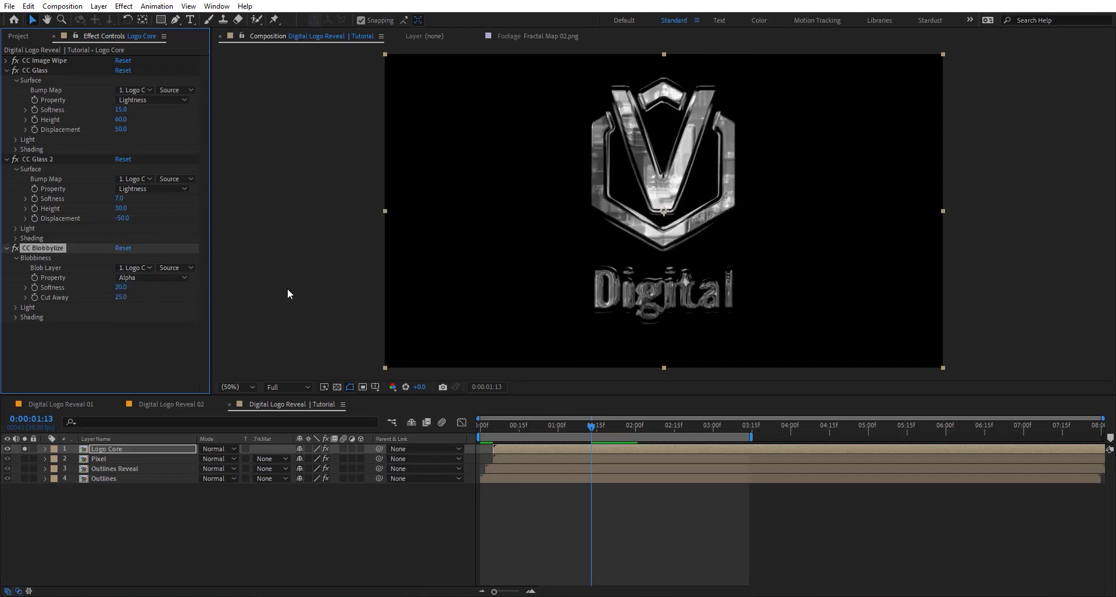
left_click(121, 297)
type("50")
key("Return")
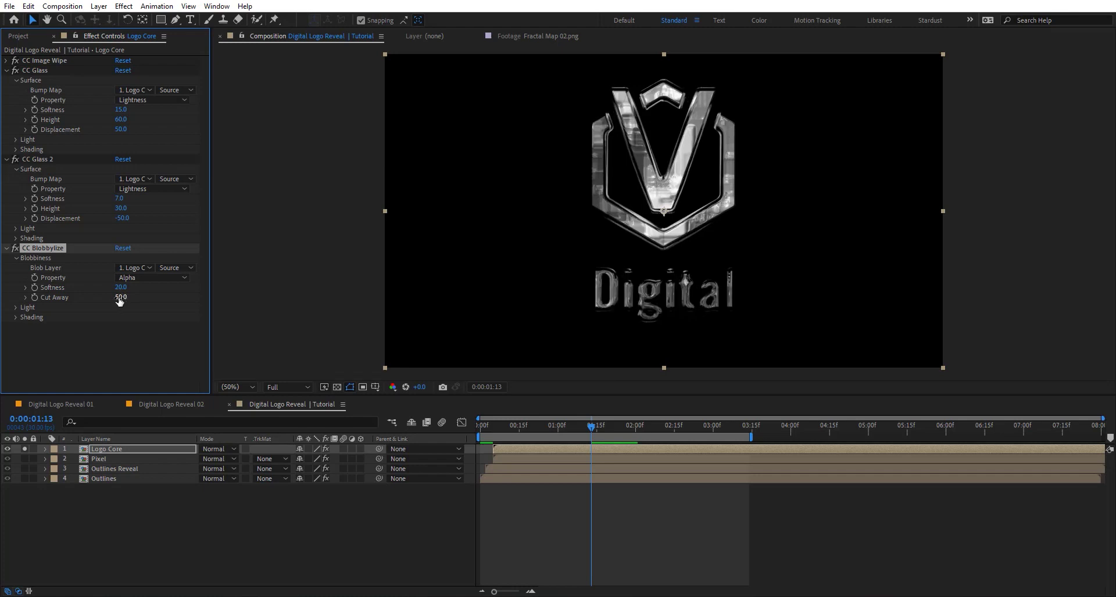
- Shift the Logo Core layer to start at 0:00:00:07 and turn off its solo
left_click_drag(593, 427, 512, 454)
left_click(507, 449)
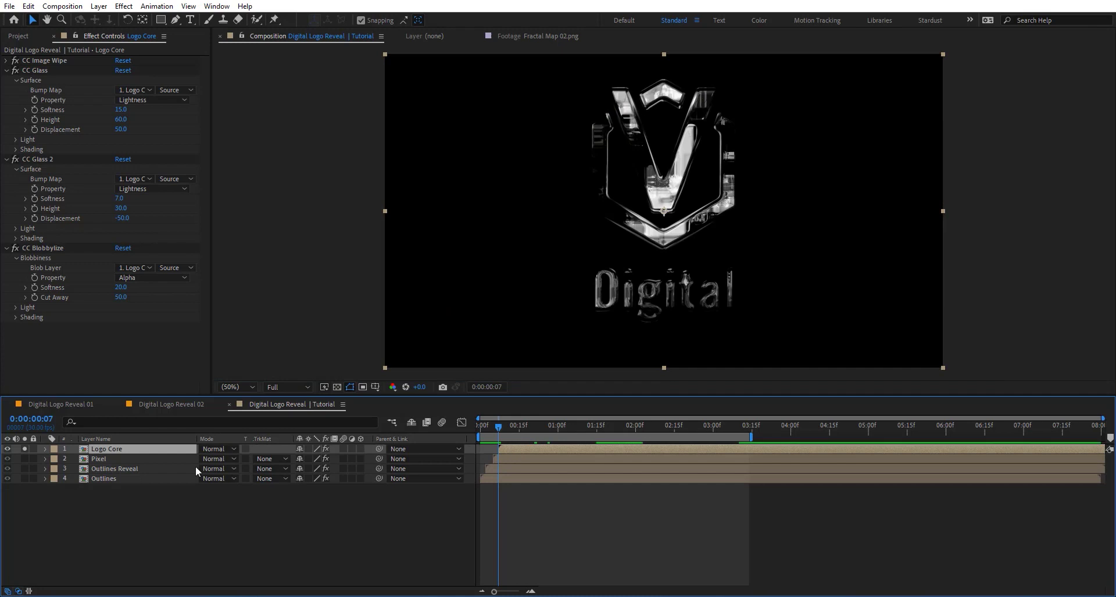
left_click(24, 449)
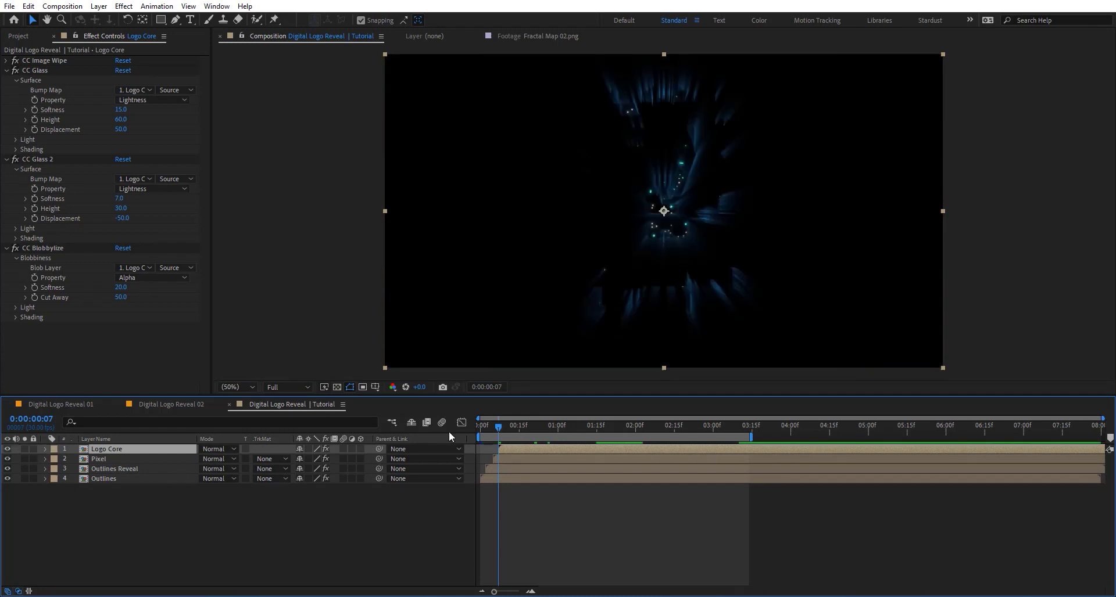
- Fade in the Logo Core layer with Opacity keyframes of 0% at 0:00:00:15 and 100% at 0:00:00:25
left_click_drag(502, 427, 518, 429)
key("t")
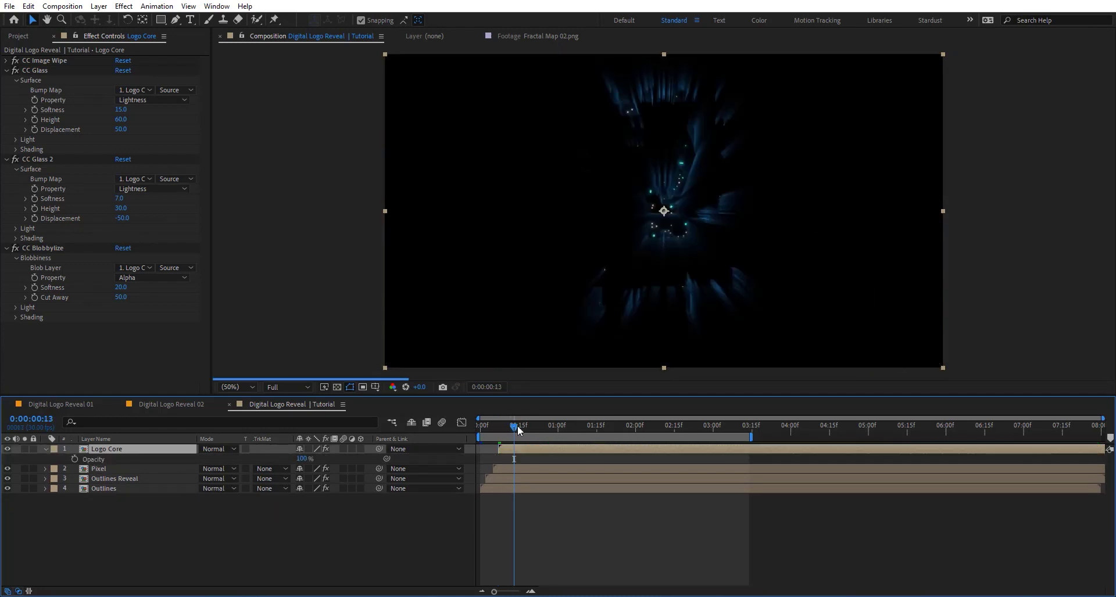
left_click(521, 430)
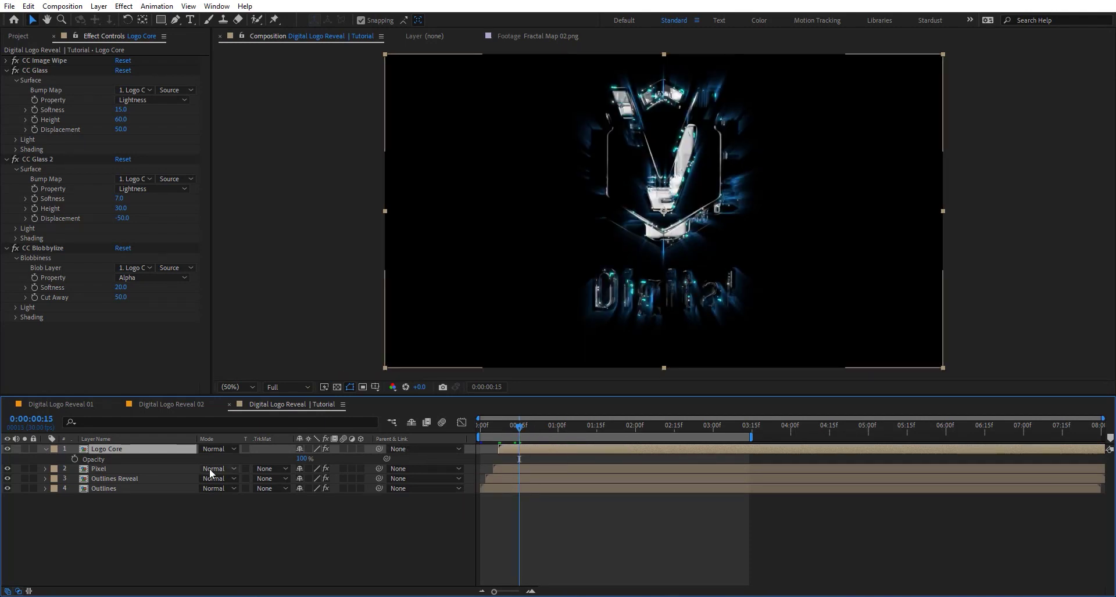
left_click(74, 459)
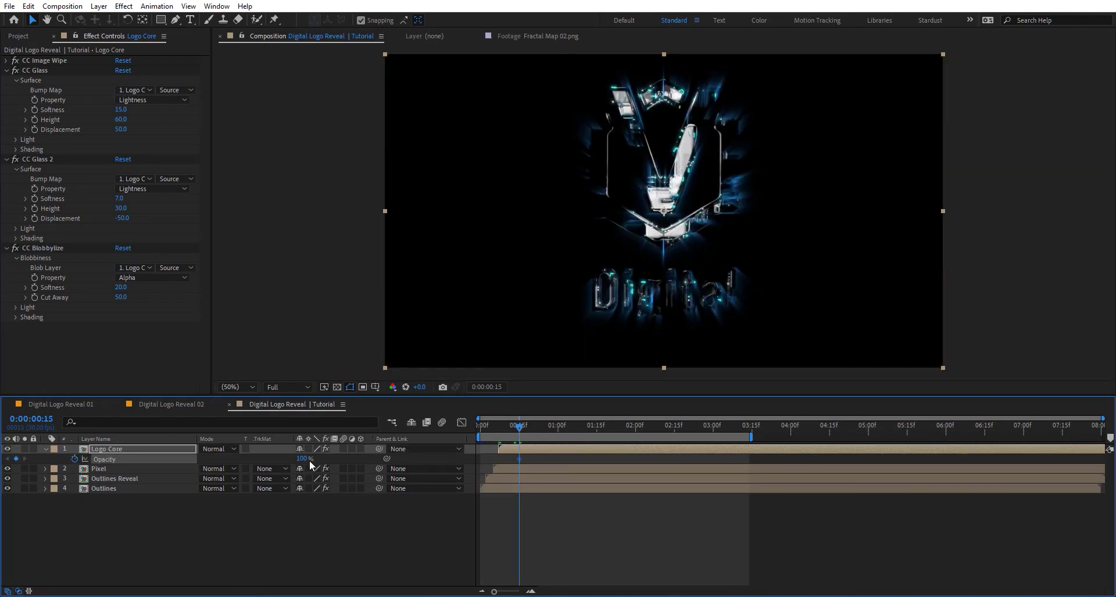
left_click_drag(309, 461, 177, 459)
left_click(544, 430)
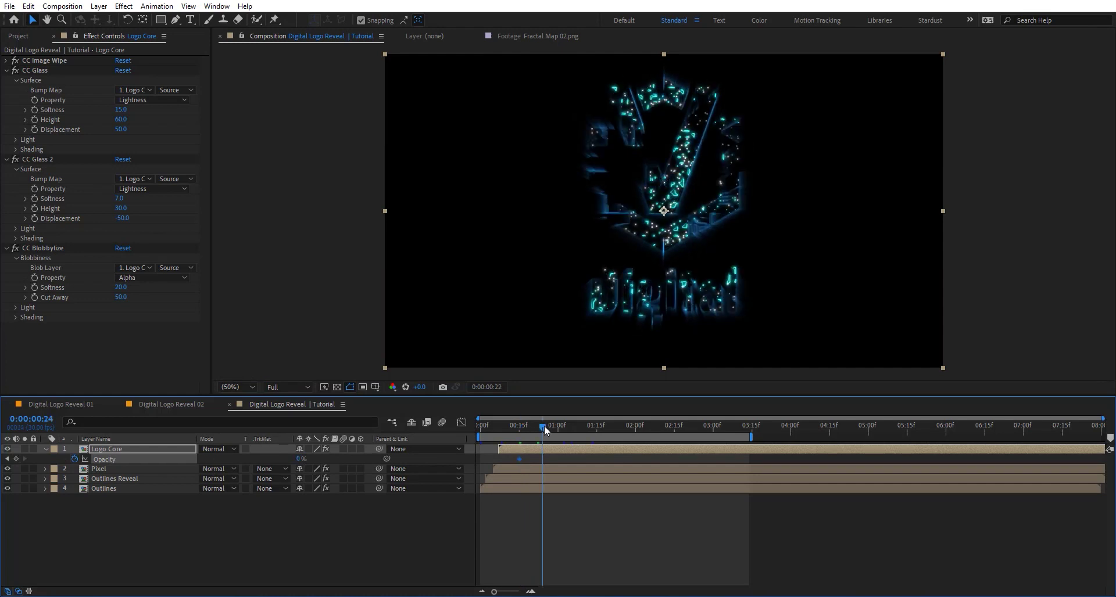
left_click_drag(301, 459, 418, 459)
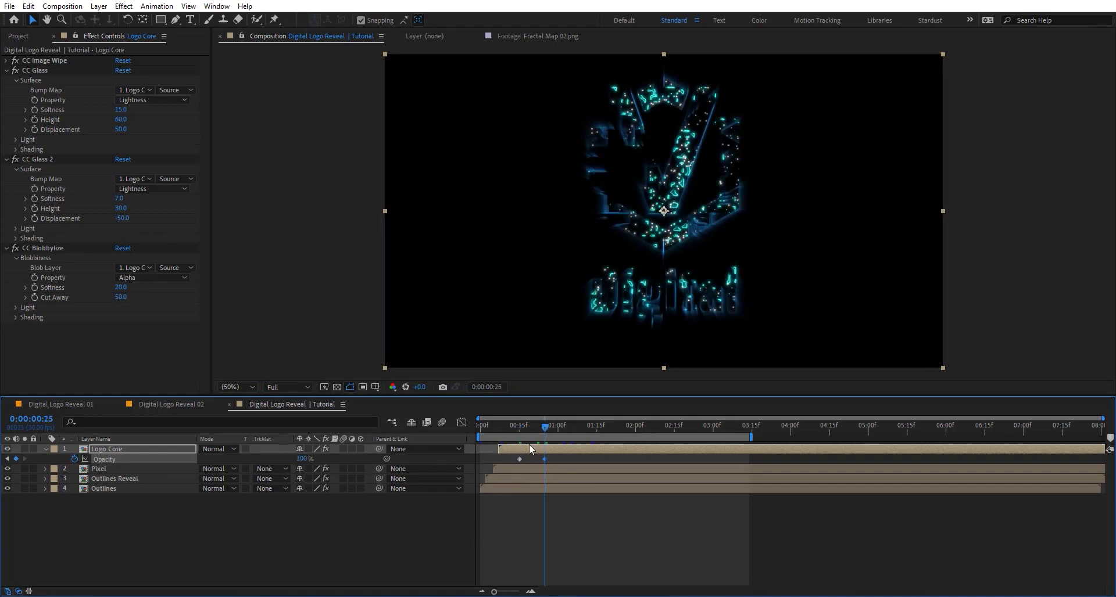
- Fade out the Logo Core layer with Opacity keyframes from 100% at about 0:00:02:09 to 0% at about 0:00:03:01, and preview the animation
left_click_drag(520, 434, 684, 428)
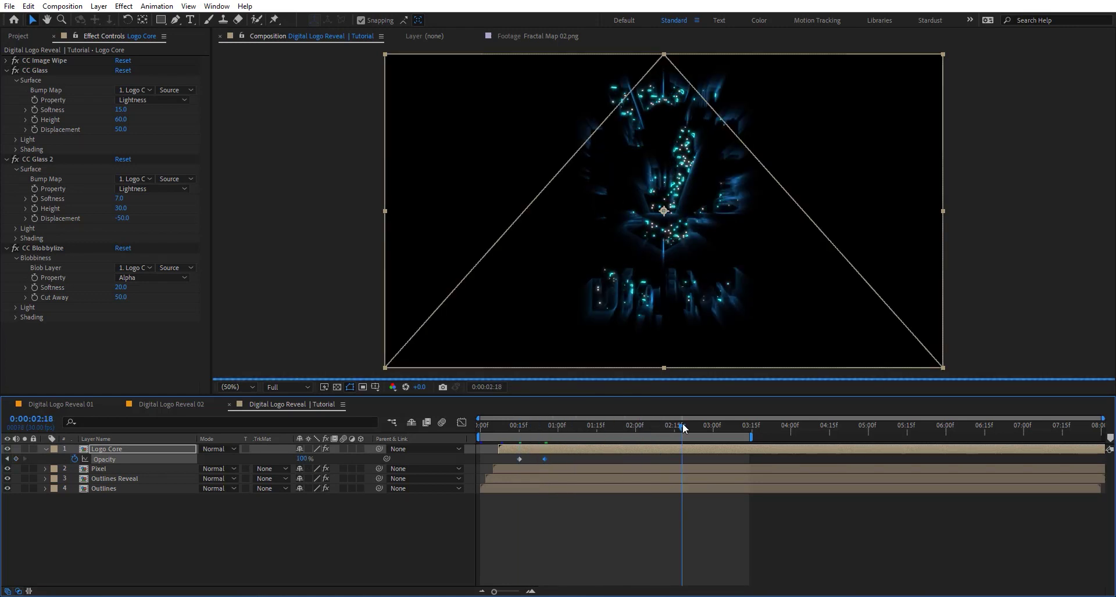
left_click(16, 459)
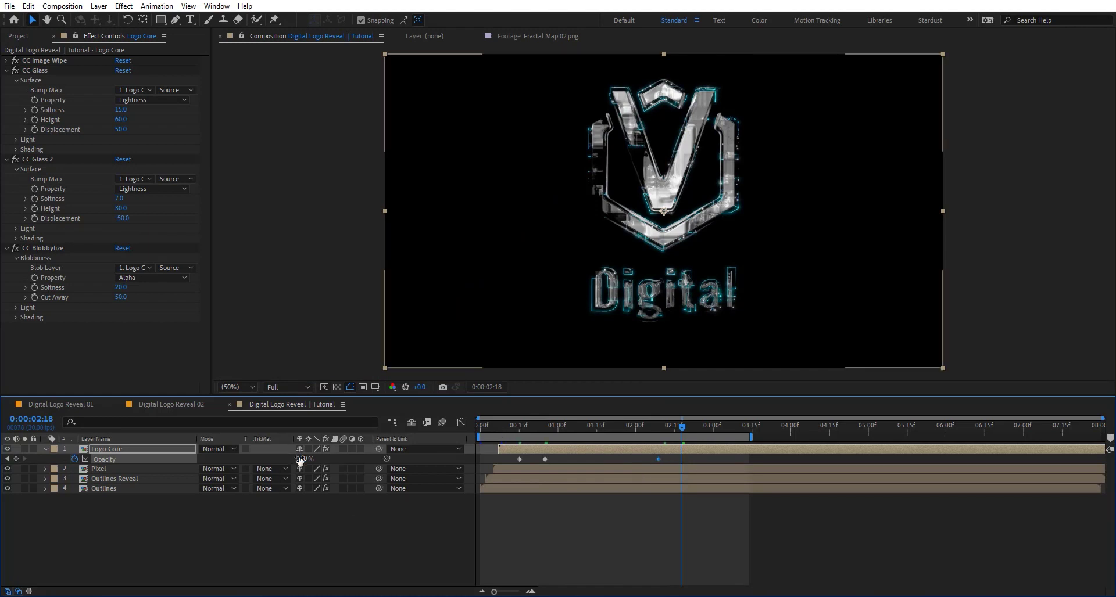
left_click_drag(300, 459, 149, 459)
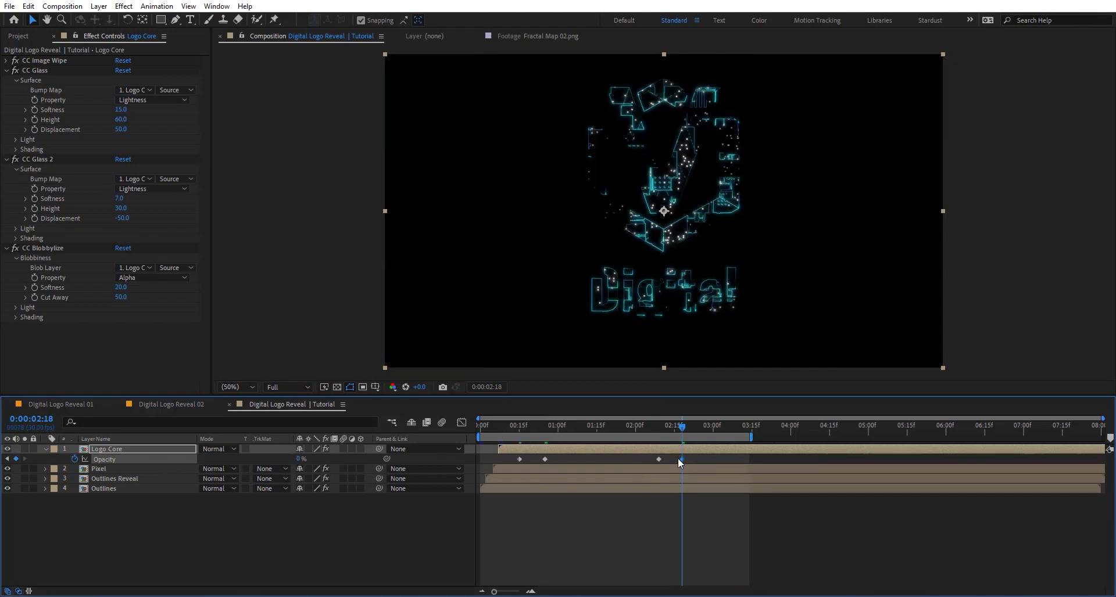
left_click_drag(681, 460, 715, 463)
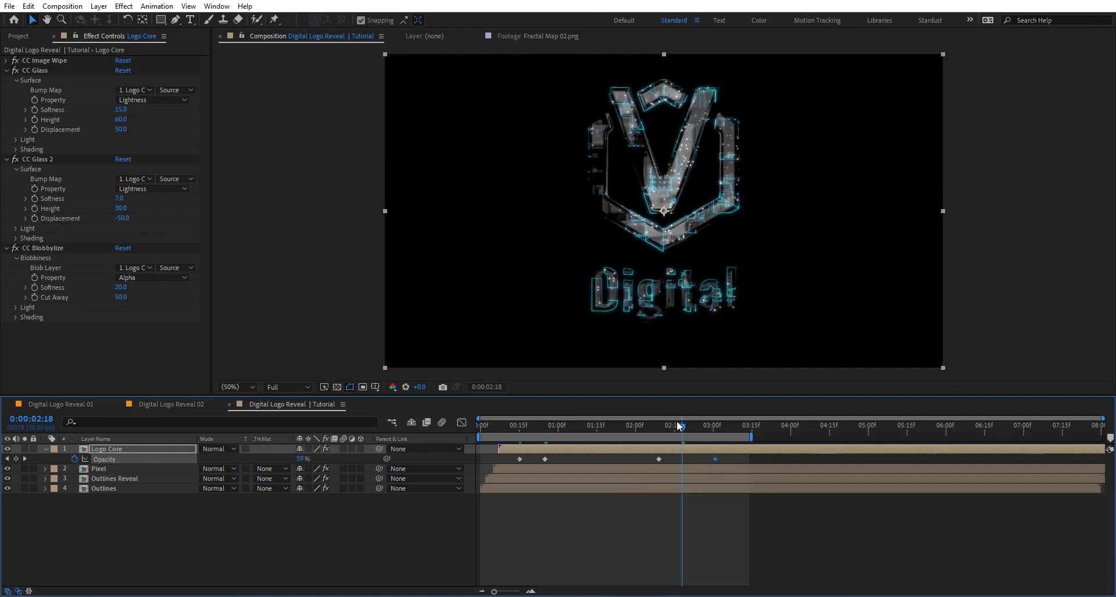
key("space")
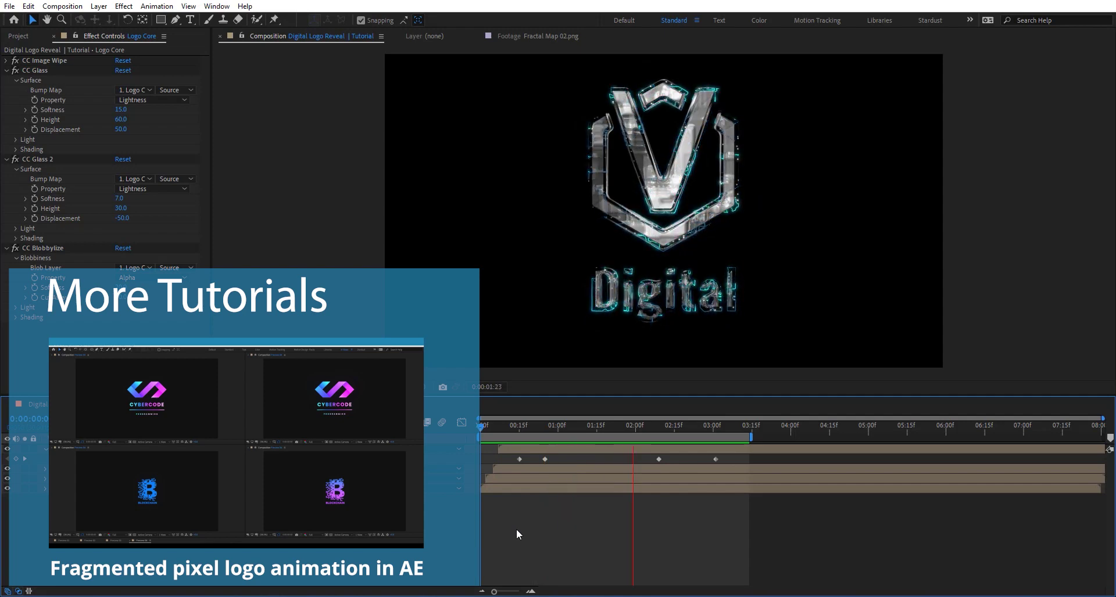
left_click(610, 427)
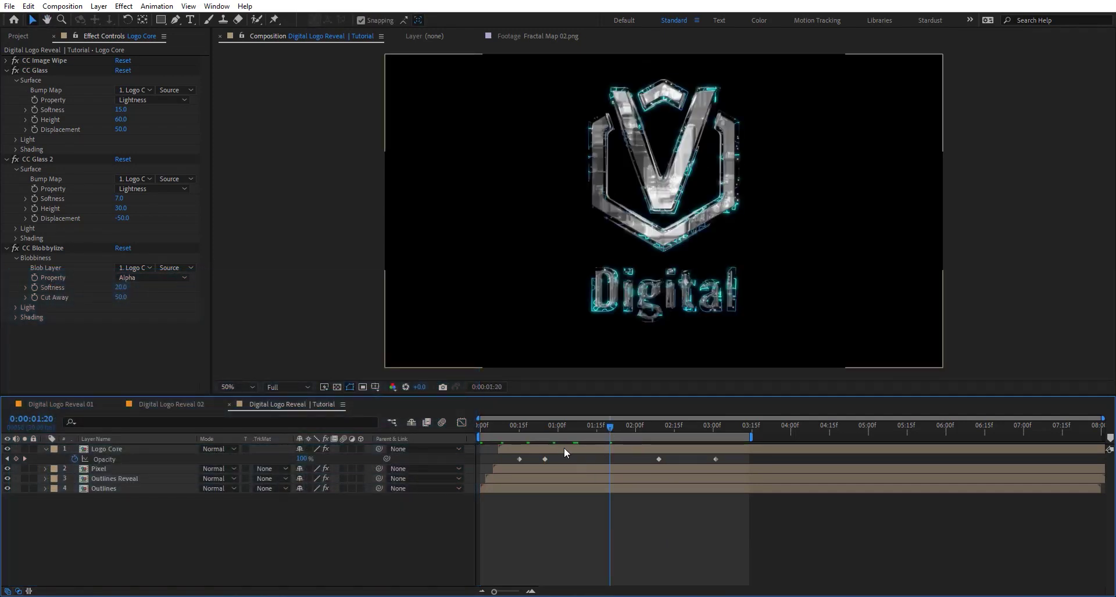
- Open the Reflection 01 composition, turn on Adjustment Layer 9 and show that layer's effect settings
left_click(18, 36)
left_click(102, 351)
double_click(101, 350)
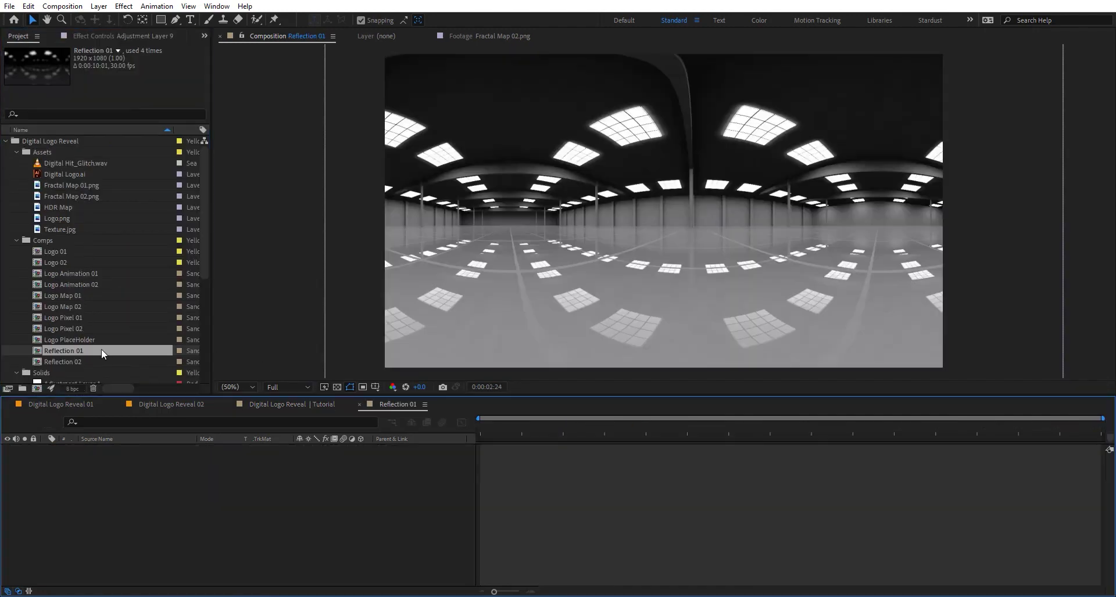
left_click(120, 482)
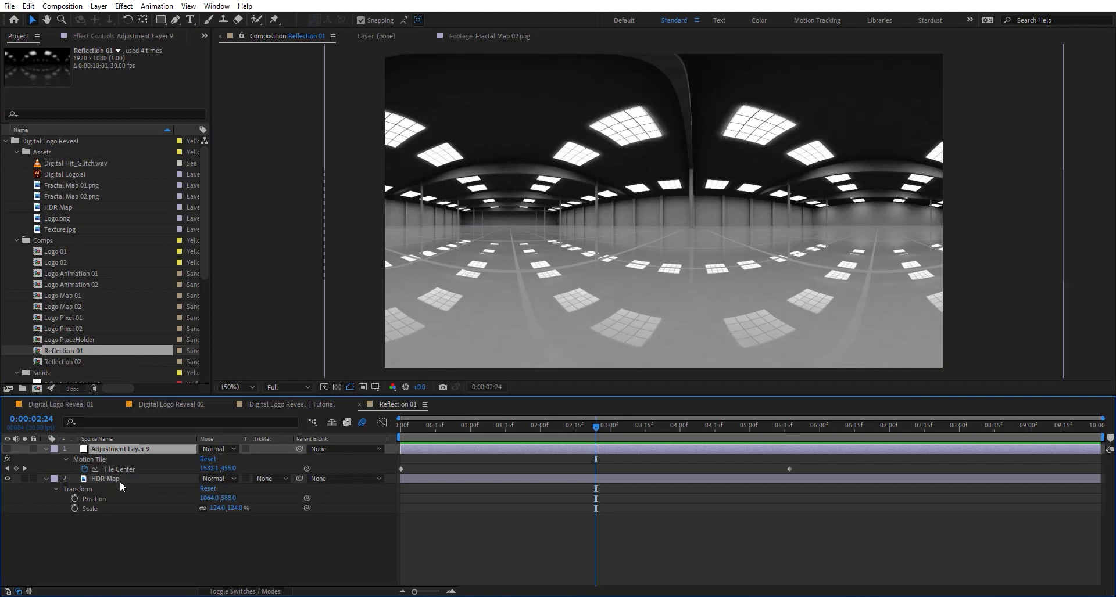
key("Home")
left_click_drag(401, 425, 675, 425)
left_click(115, 450)
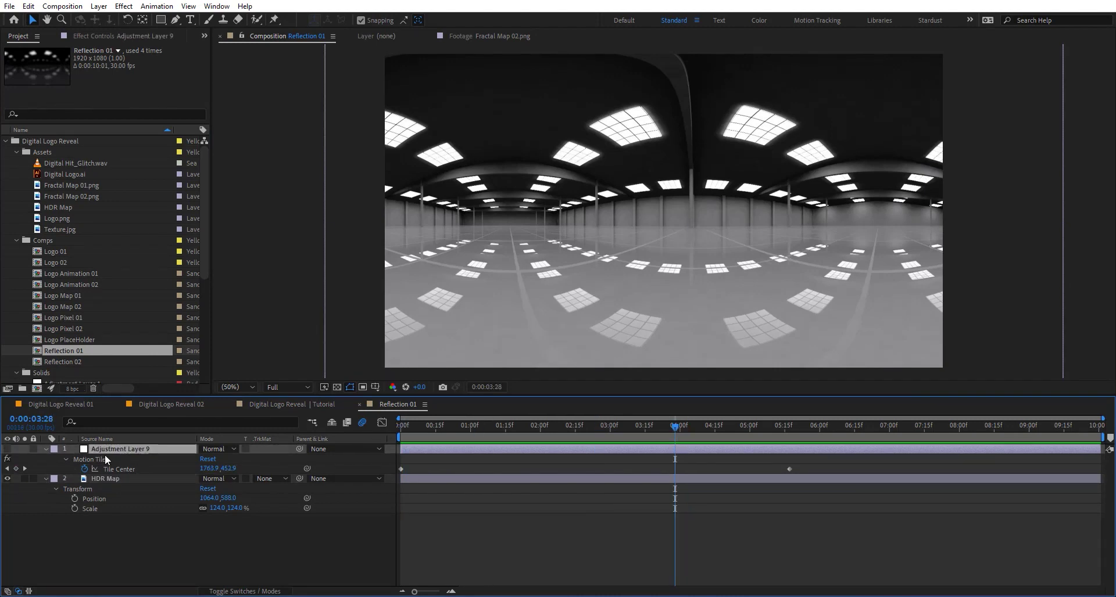
left_click(7, 450)
left_click(113, 35)
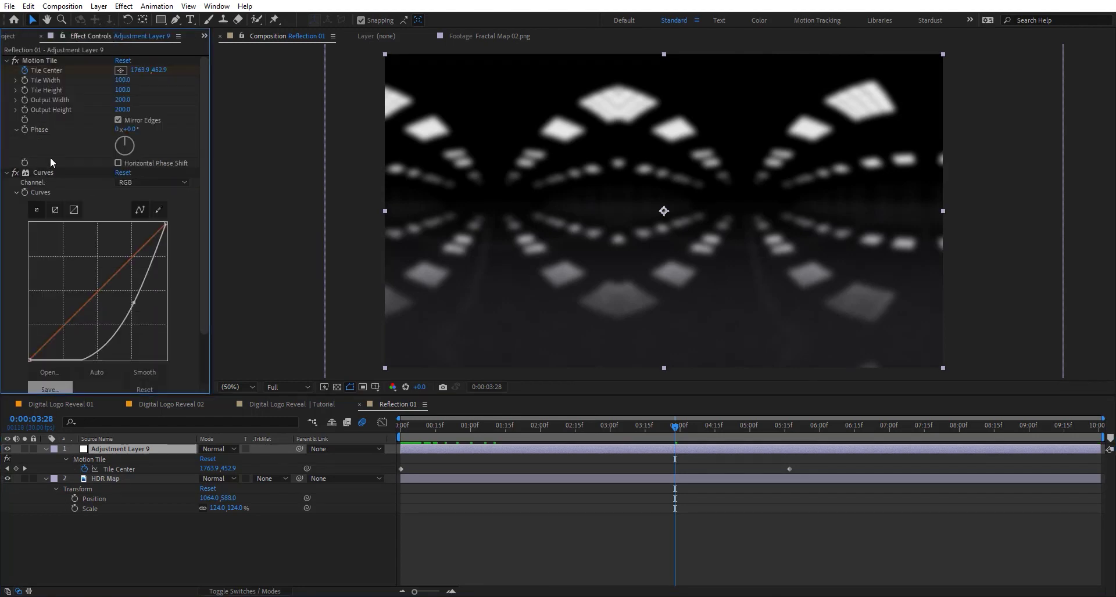
- Examine the Motion Tile movement over time with Curves and Fast Box Blur disabled and with both enabled again
left_click(35, 173)
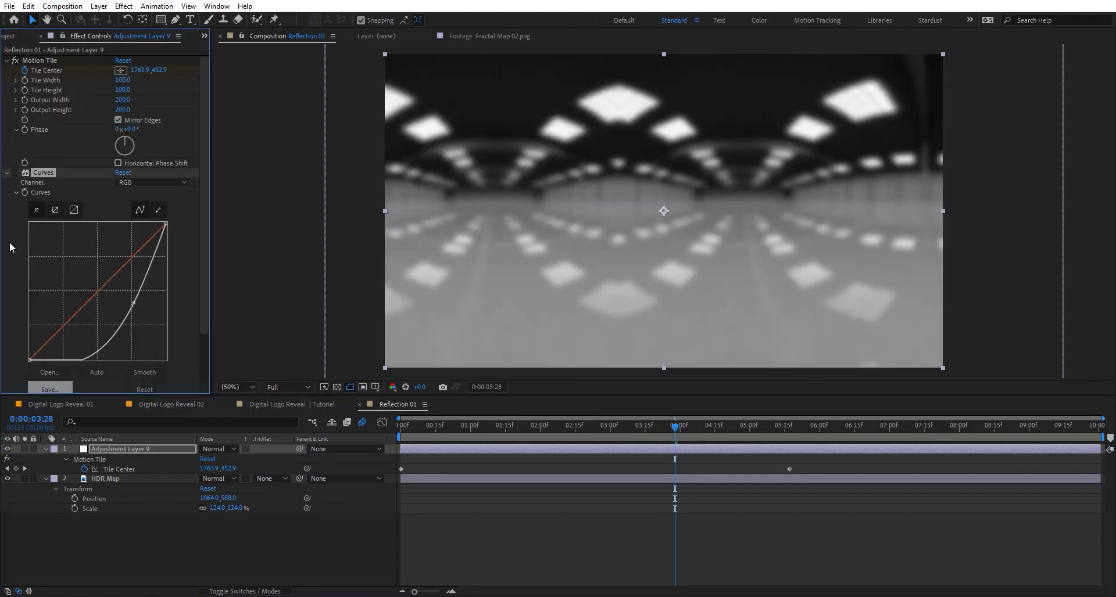
scroll(21, 367, "down", 3)
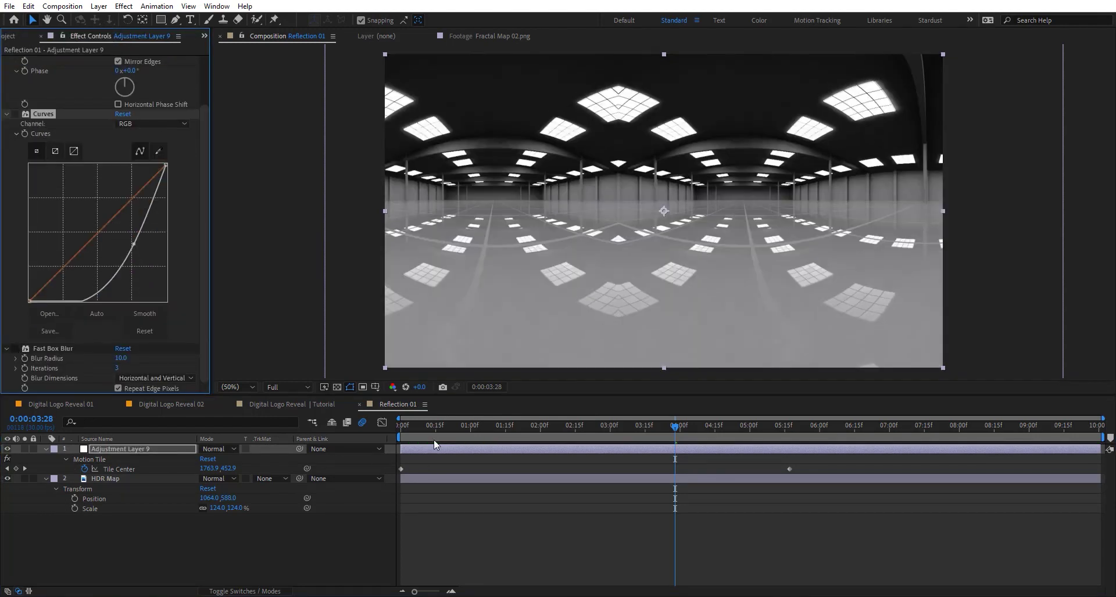
left_click_drag(405, 429, 577, 430)
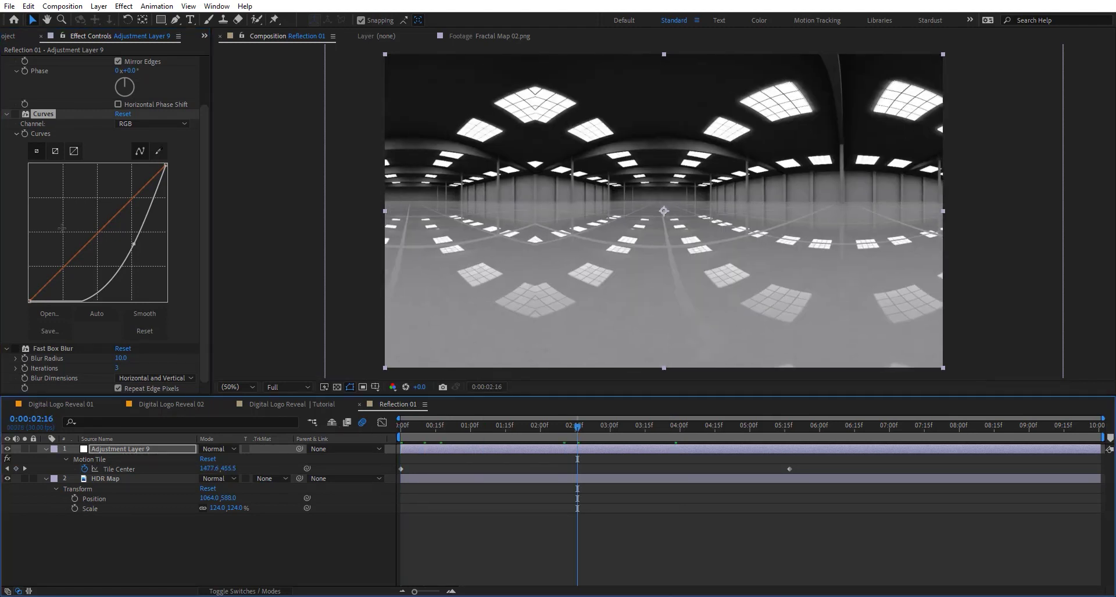
scroll(63, 228, "up", 2)
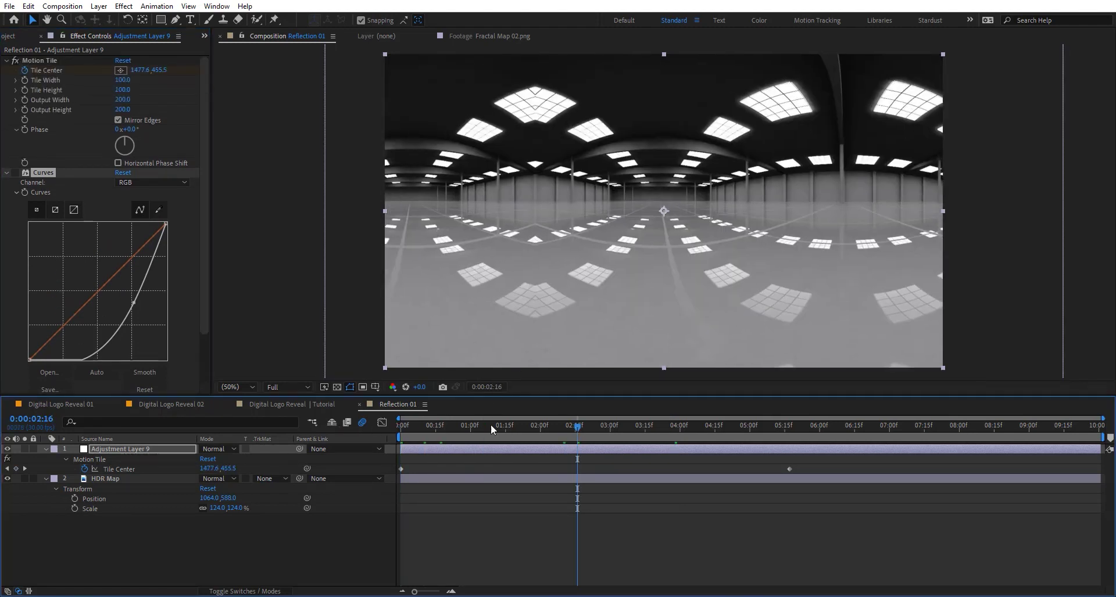
left_click_drag(609, 426, 535, 430)
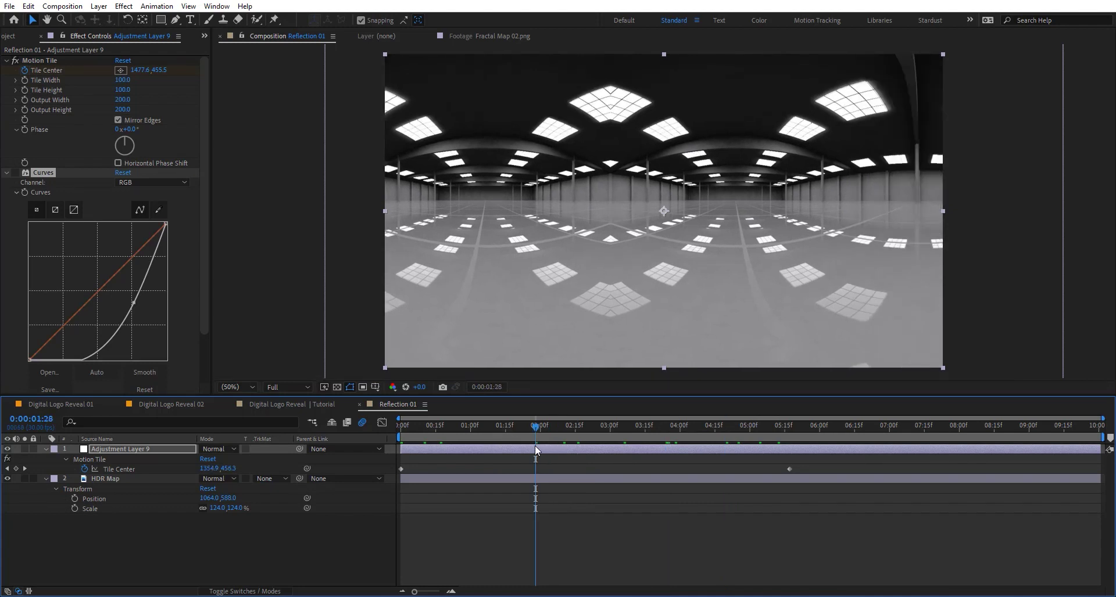
left_click(14, 173)
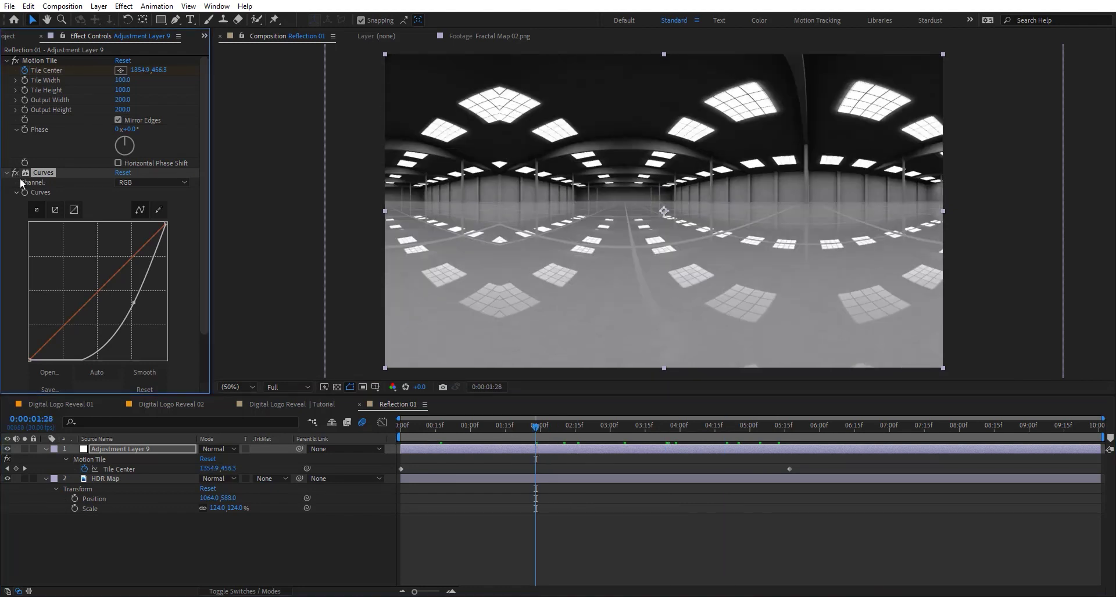
scroll(84, 268, "down", 2)
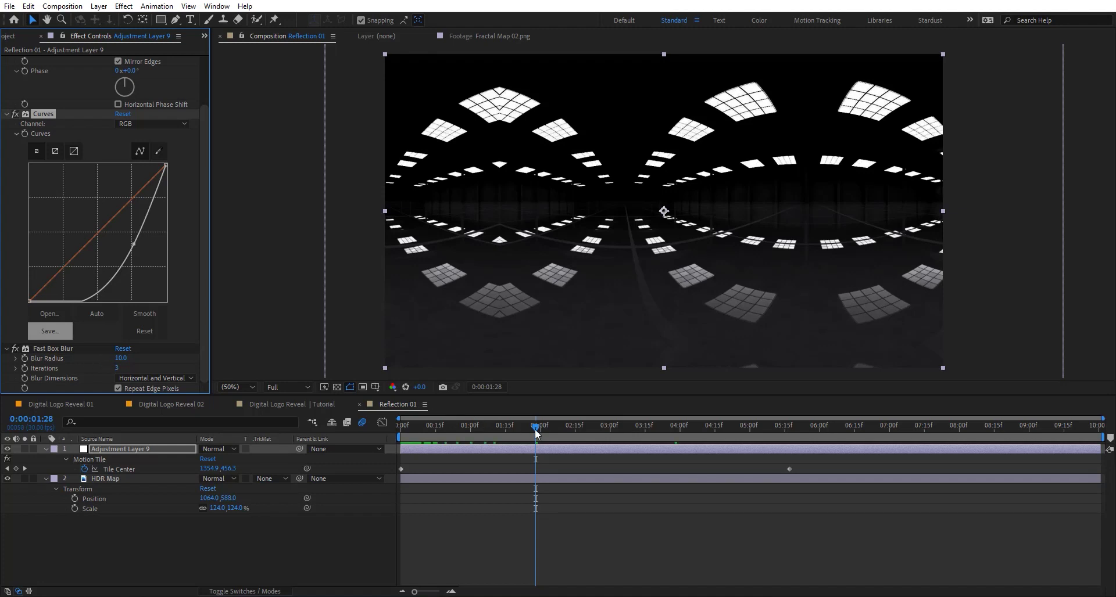
left_click_drag(535, 430, 784, 431)
left_click_drag(676, 437, 551, 433)
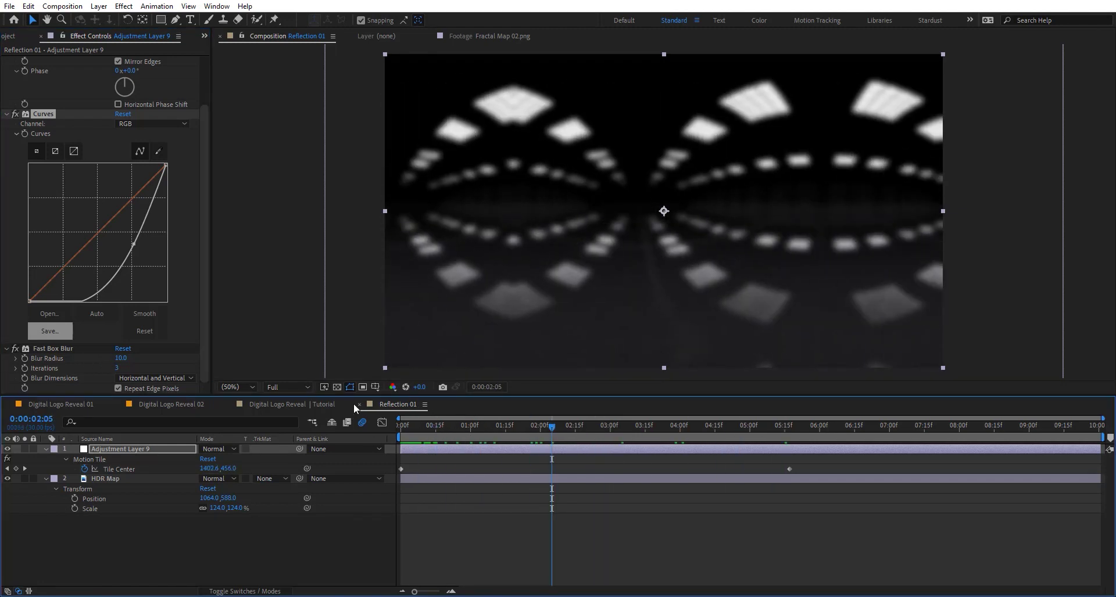
- Return to the tutorial composition and add Reflection 01 above the Logo Core layer, starting at the same time as that layer
left_click(360, 404)
left_click(26, 34)
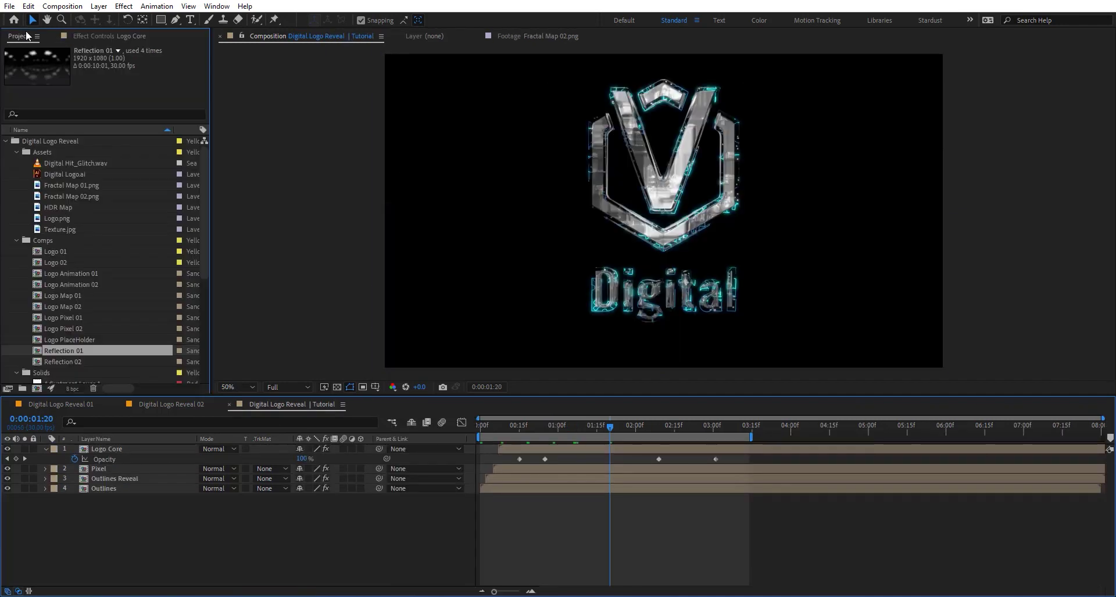
mouse_move(120, 437)
left_mouse_down()
mouse_move(122, 453)
mouse_move(126, 445)
left_mouse_up()
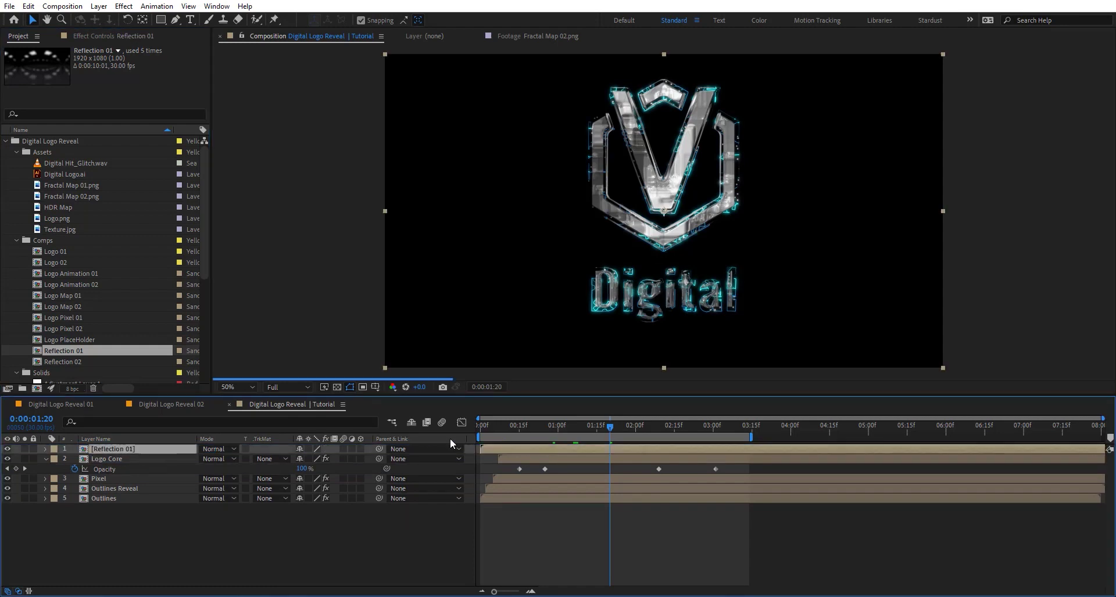
left_click_drag(538, 448, 539, 450)
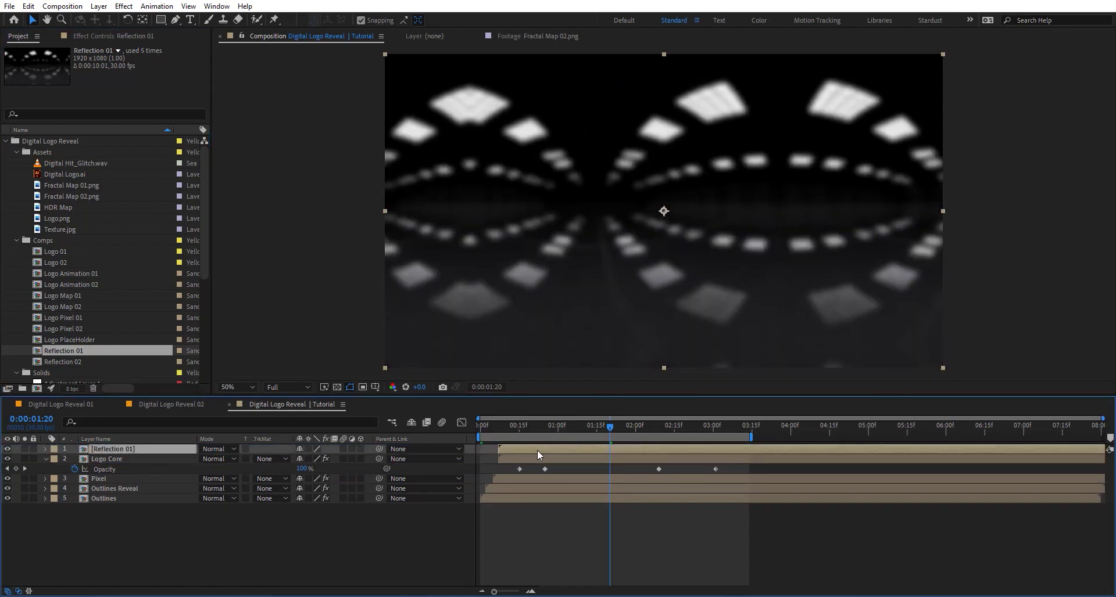
- Apply the Set Matte effect to the Reflection 01 layer
key("ctrl+space")
type("set")
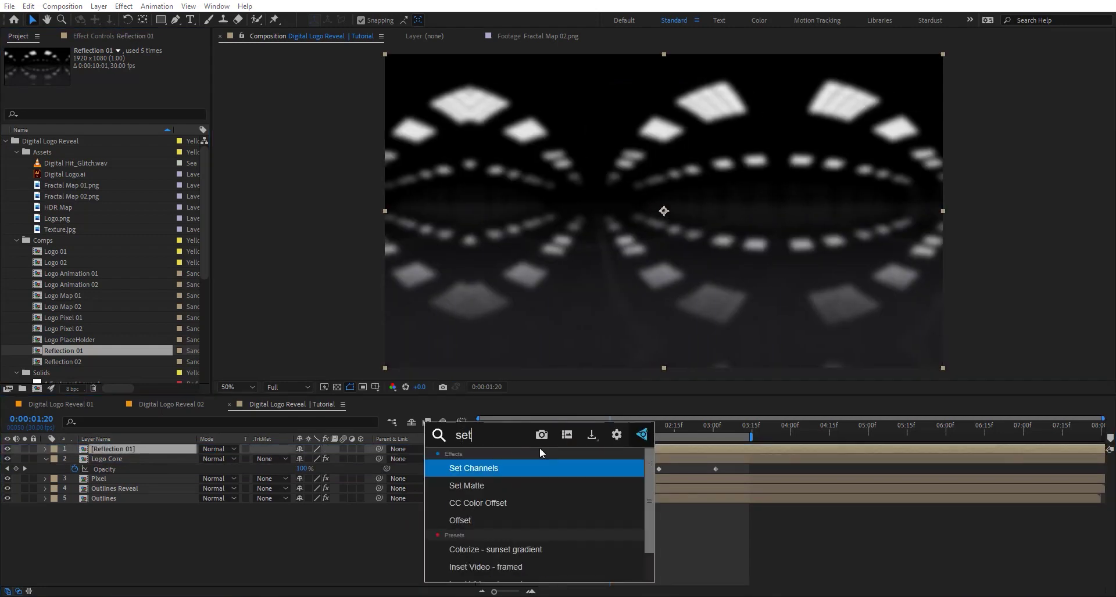
key("Down")
key("Return")
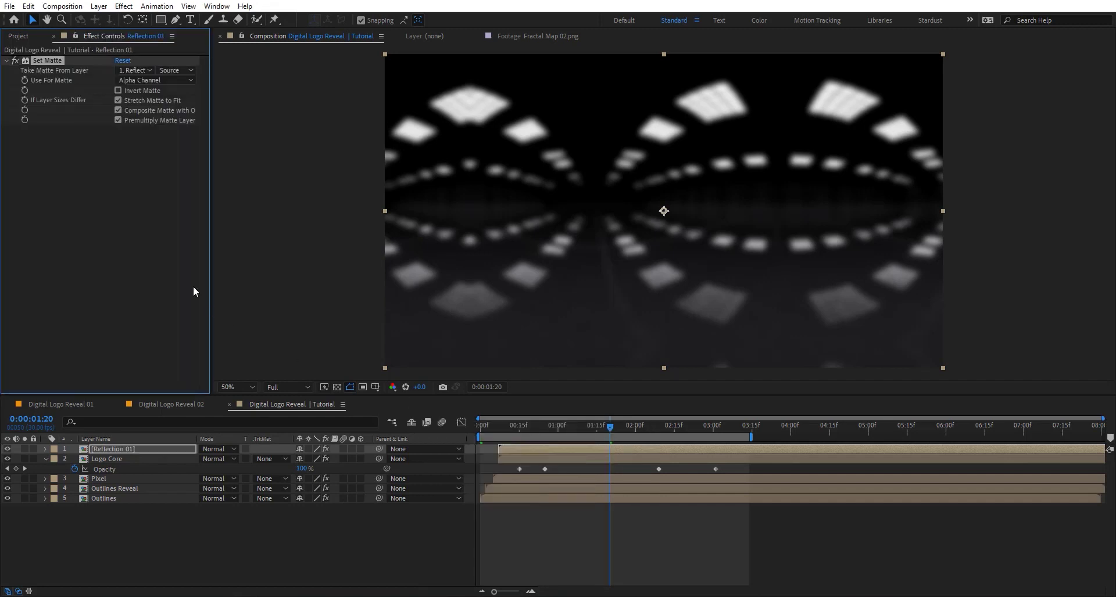
- Set the Reflection 01 layer's Set Matte effect to take its matte from Logo Core using Effects & Masks
left_click(136, 70)
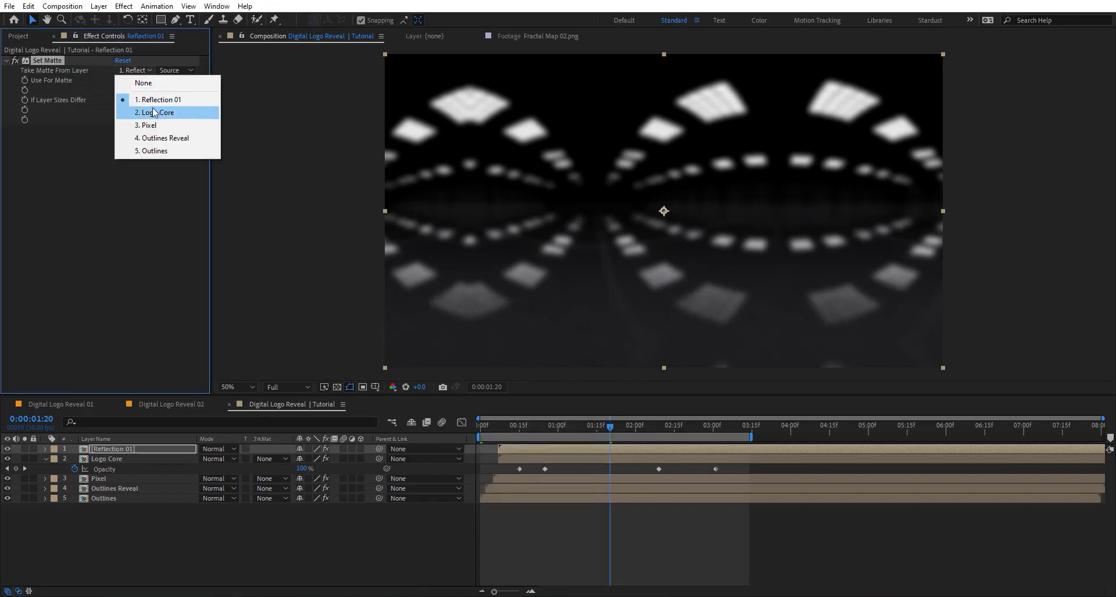
left_click(170, 112)
left_click(176, 70)
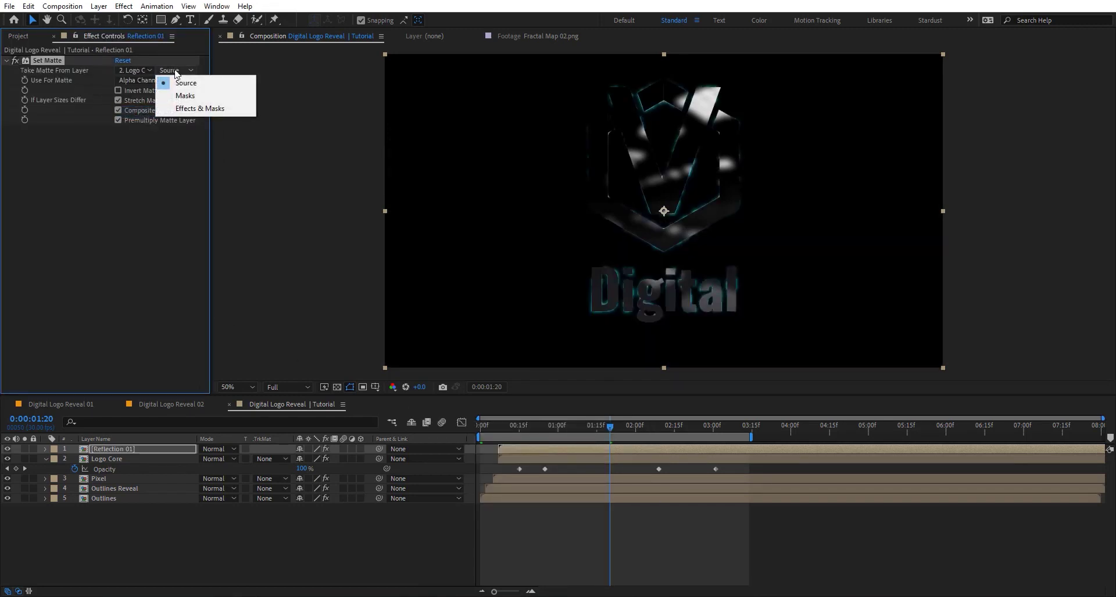
left_click(211, 111)
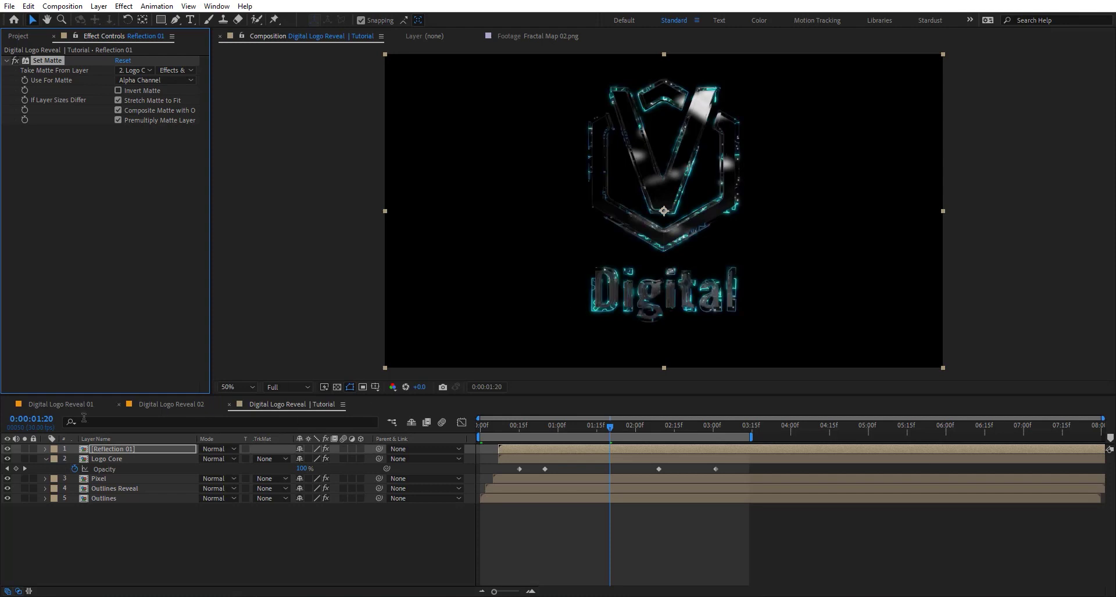
- Solo Reflection 01, examine the matted reflection over time, and solo Logo Core with it
left_click(24, 449)
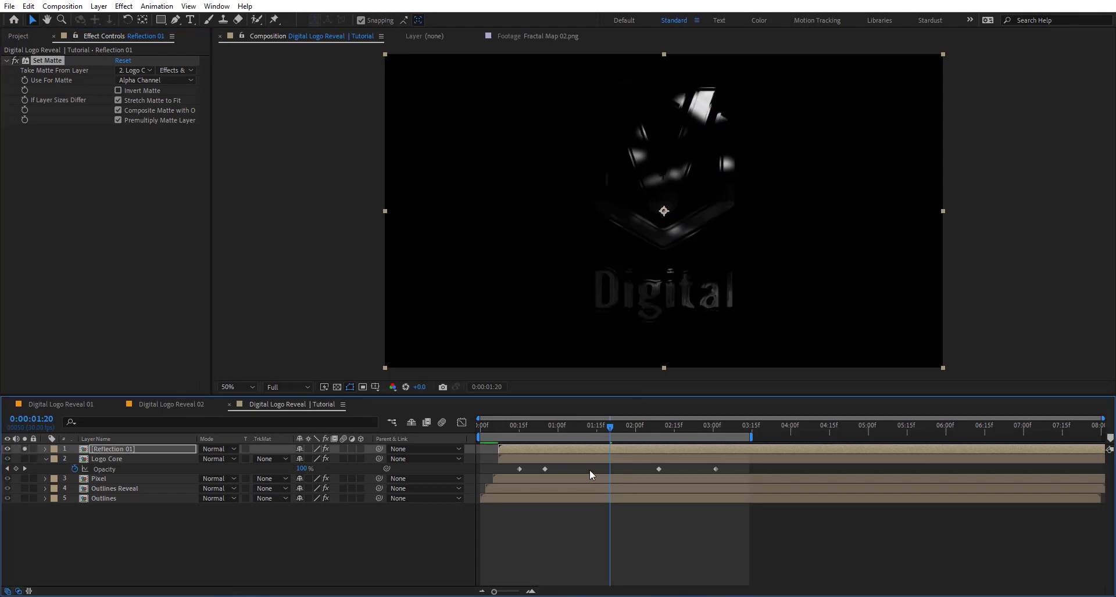
left_click_drag(593, 429, 562, 428)
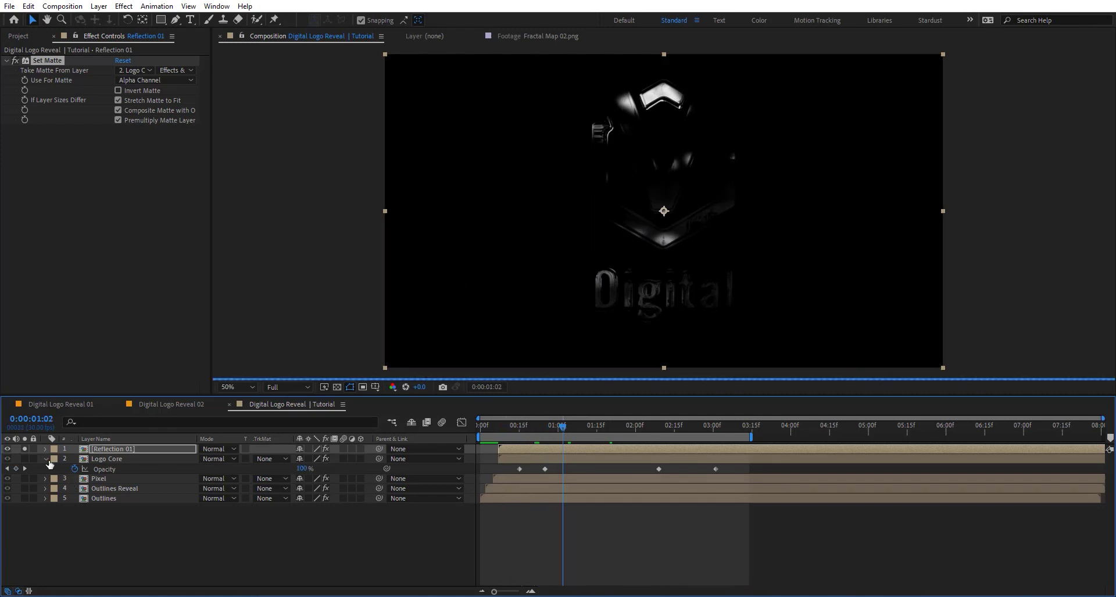
left_click(25, 459)
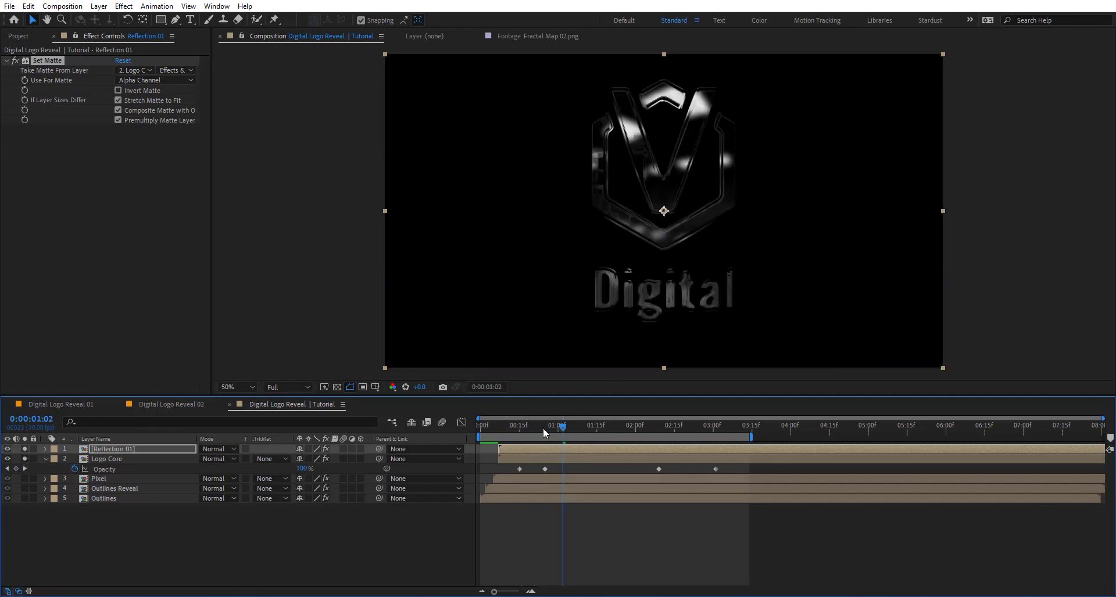
- Keyframe the Reflection 01 layer's Opacity to fade in from 0% at 0:15 to 100% at 0:26
left_click_drag(543, 428, 525, 443)
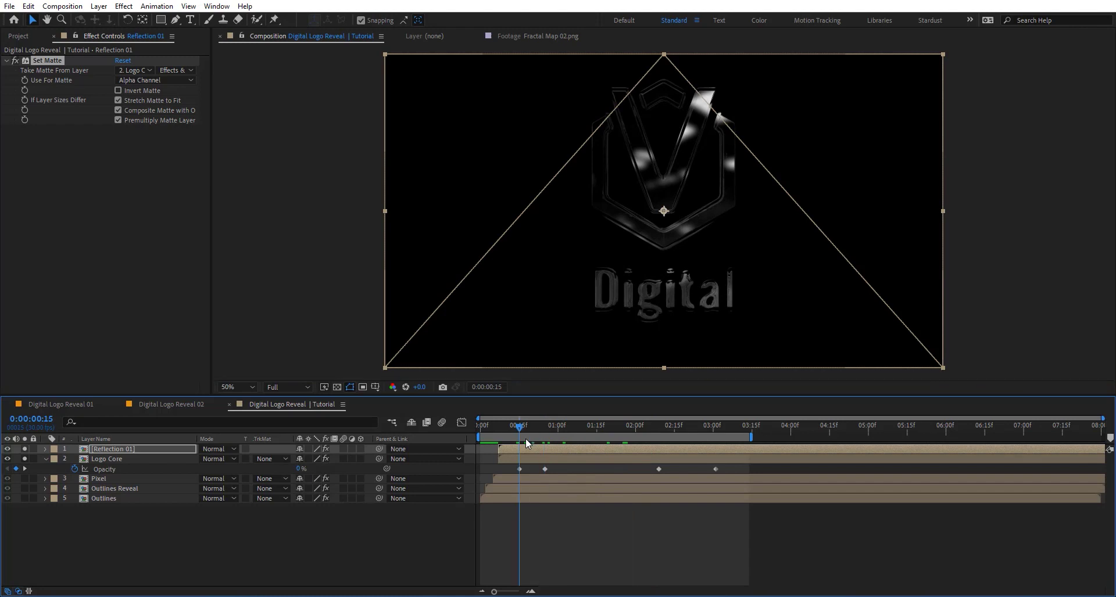
key("t")
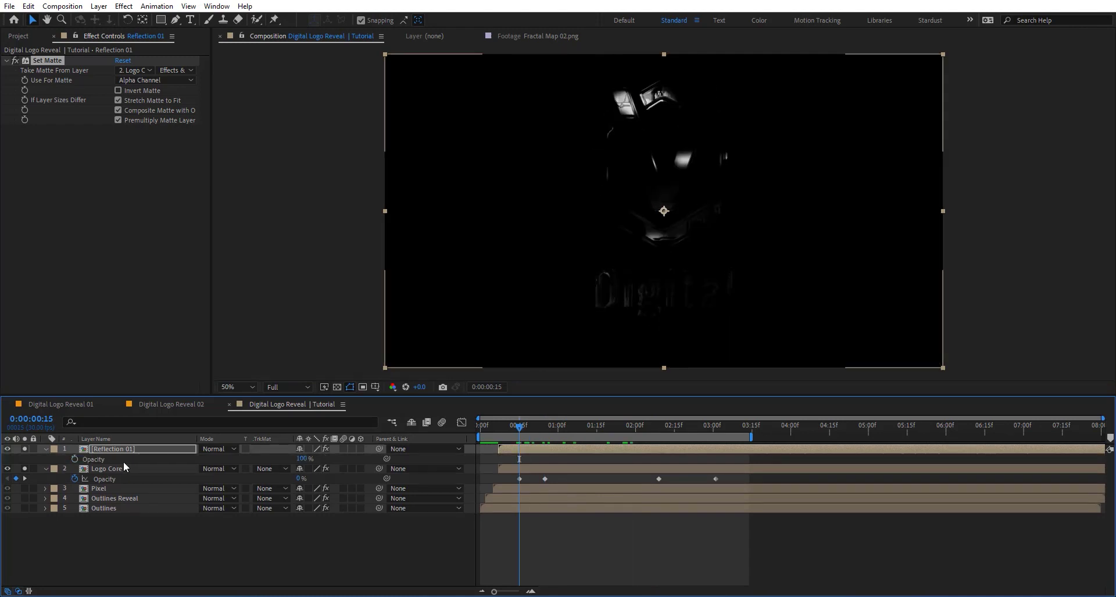
left_click(75, 459)
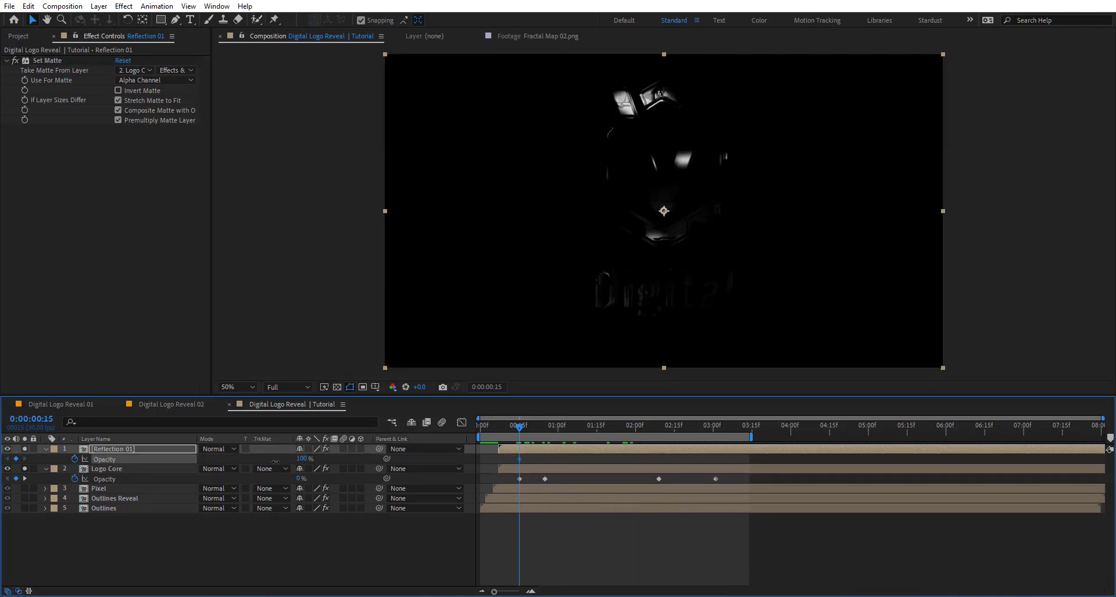
left_click_drag(276, 462, 182, 463)
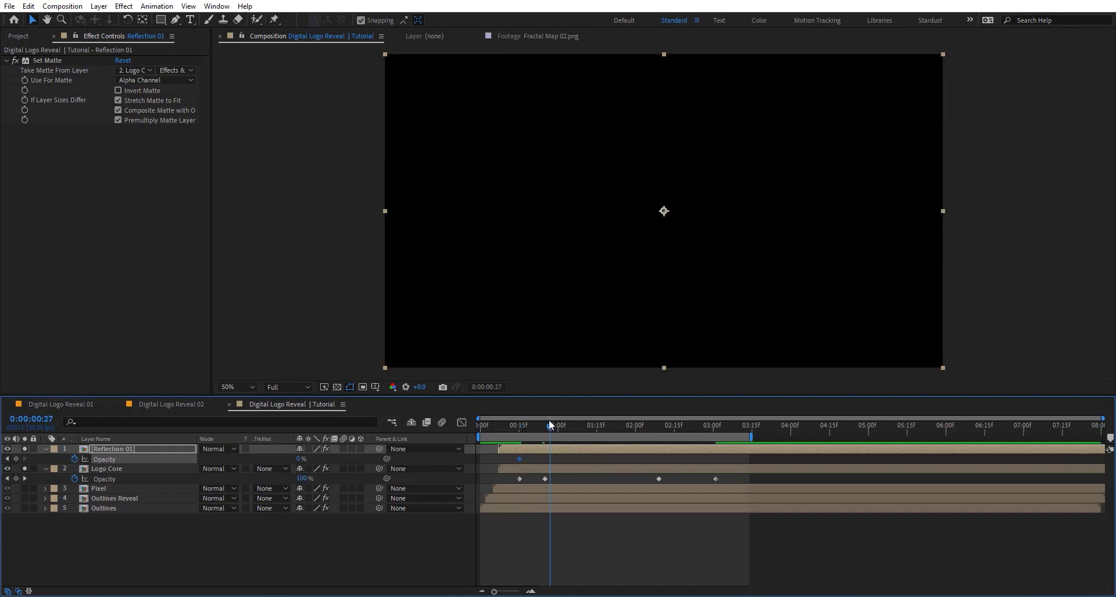
key("Page_Up")
key("F2")
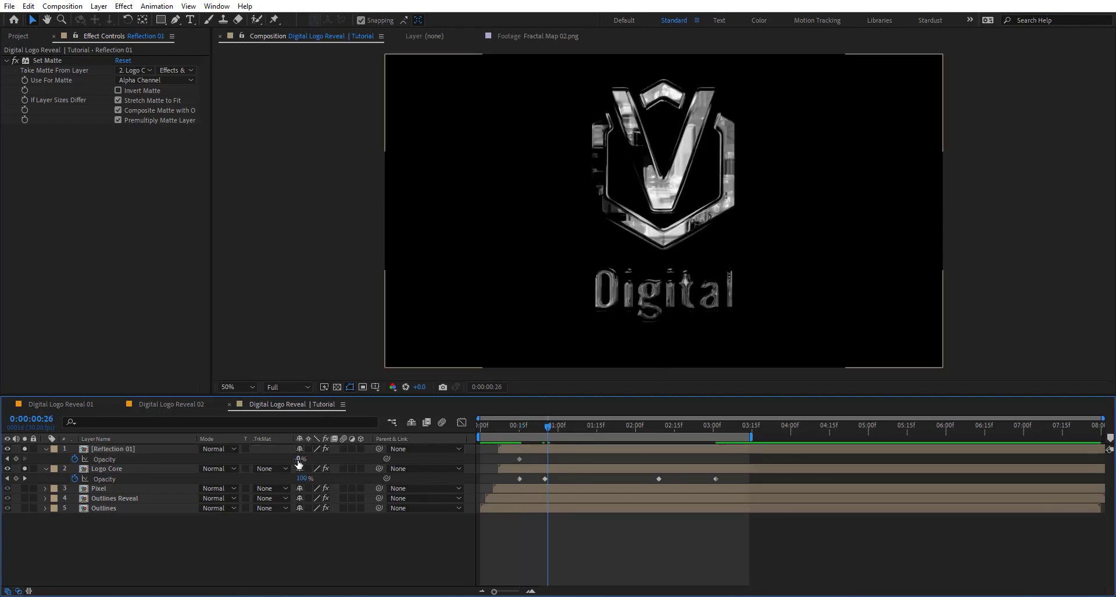
left_click_drag(298, 463, 356, 464)
- Keyframe the Reflection 01 layer's Opacity to fade out from 100% at 2:01 to 0% at 3:03
left_click(635, 424)
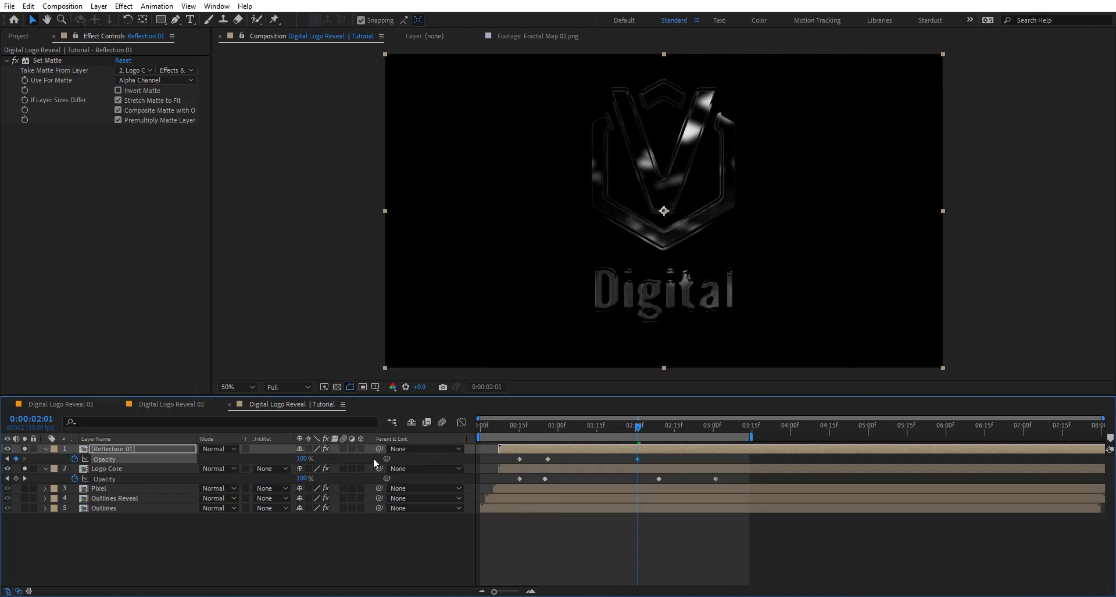
left_click(720, 425)
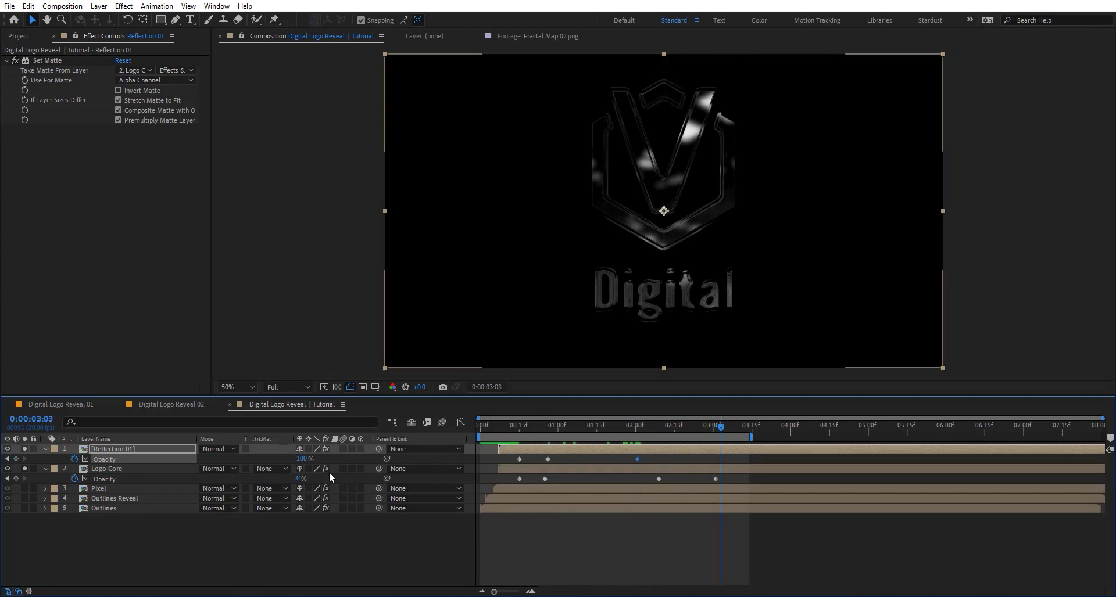
left_click_drag(301, 460, 159, 452)
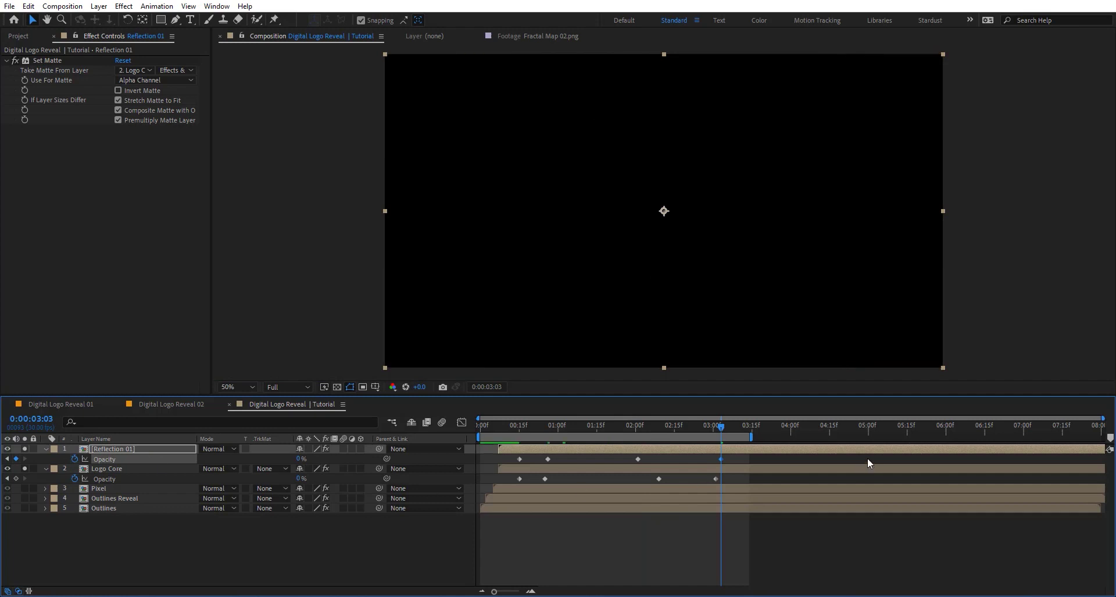
- Review the reflection's fade-out and preview the animation from the start with all layers shown
left_click(672, 426)
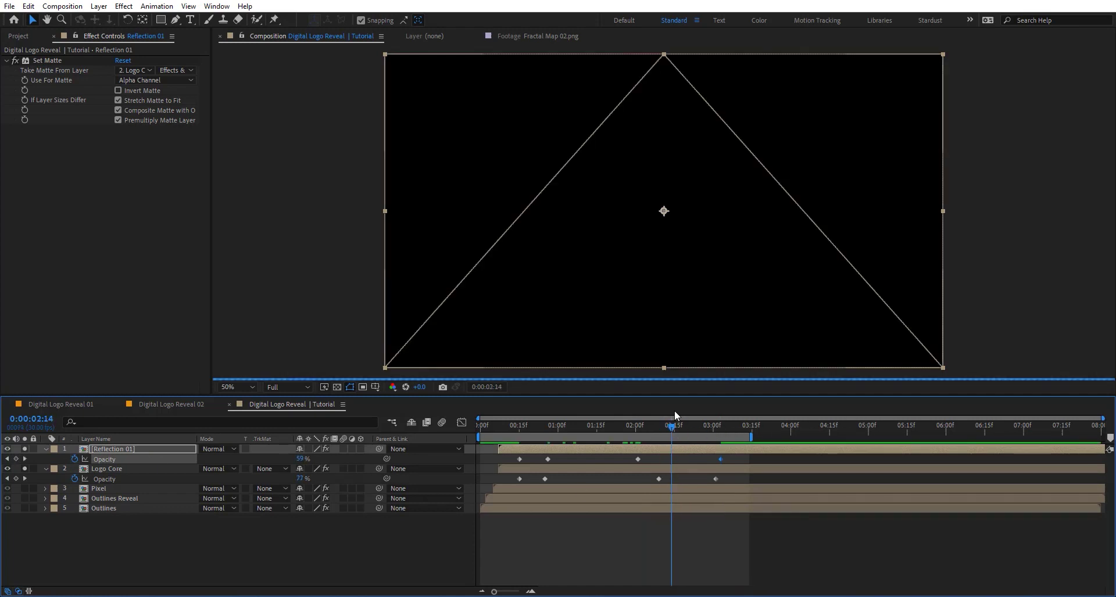
left_click_drag(673, 426, 480, 426)
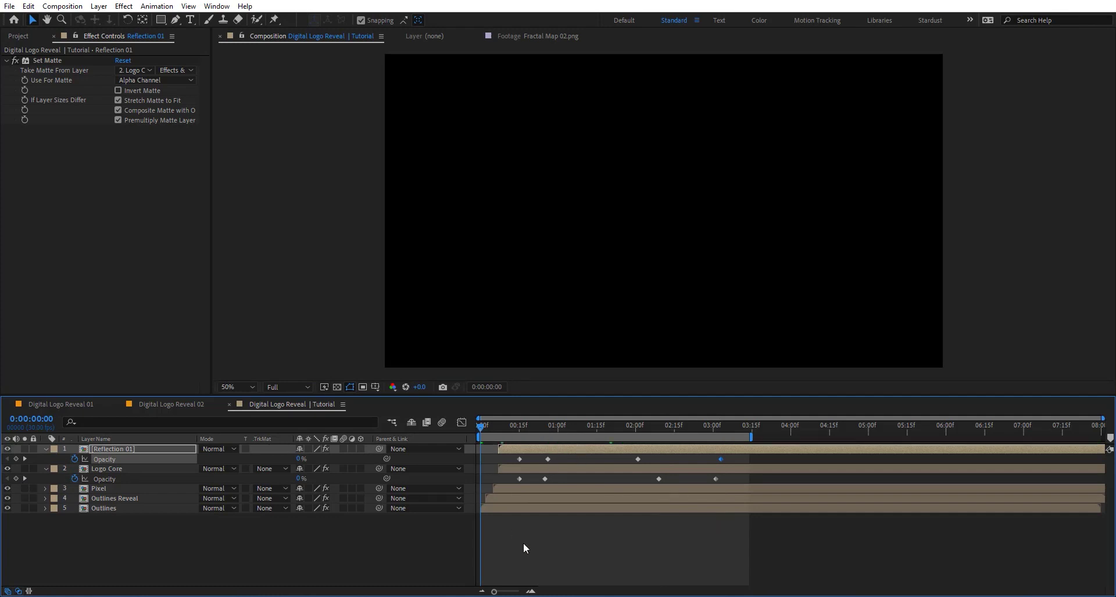
key("space")
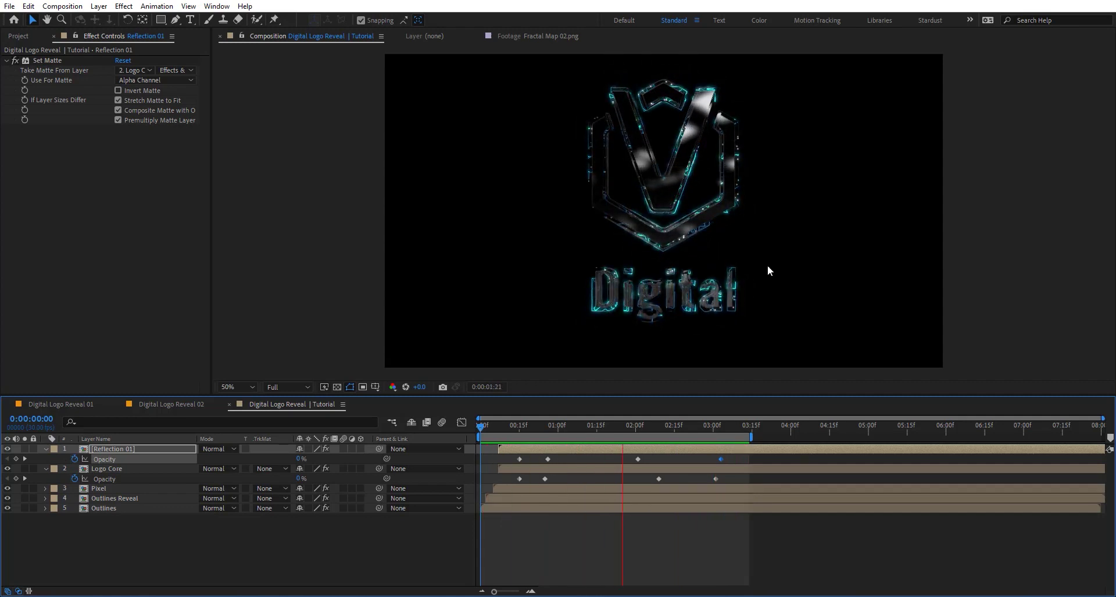
- Set the blending mode of Reflection 01 to Add and Logo Core to Screen, and preview the result
left_click(218, 449)
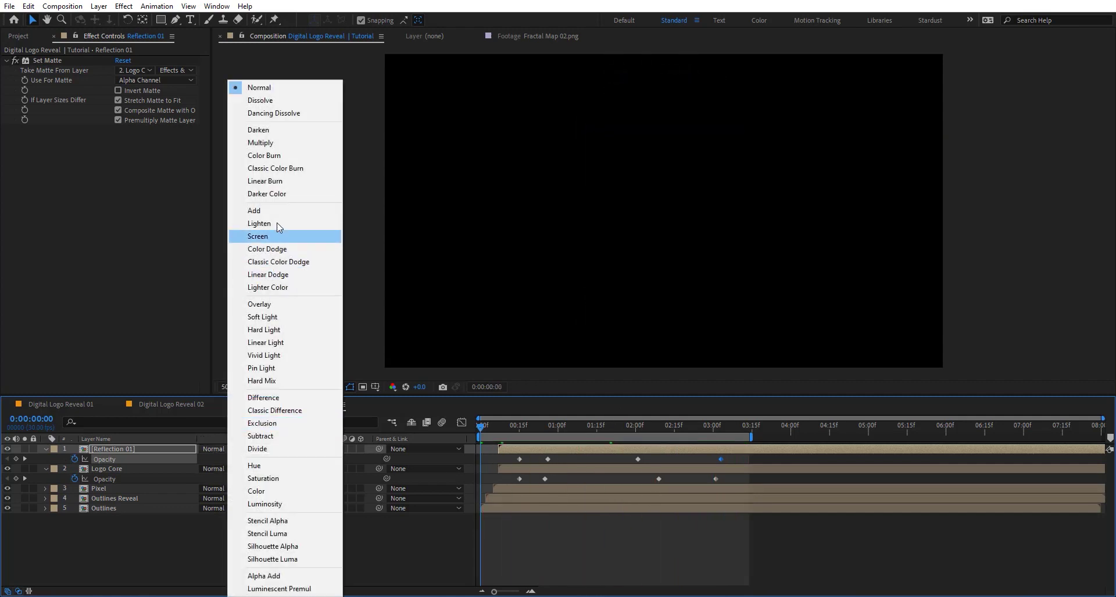
left_click(278, 212)
left_click(210, 470)
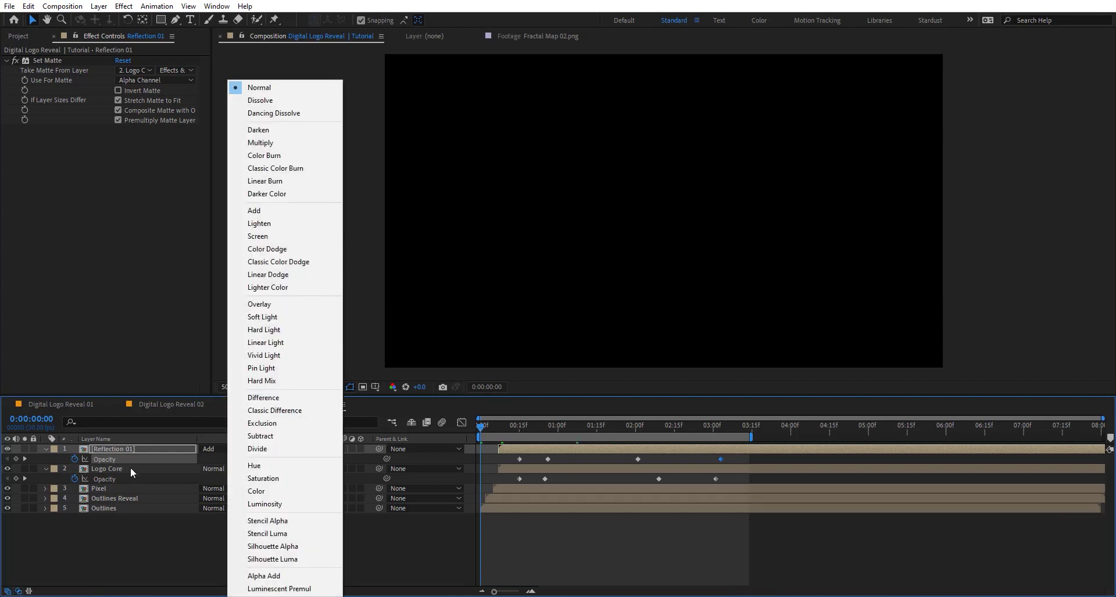
left_click(293, 237)
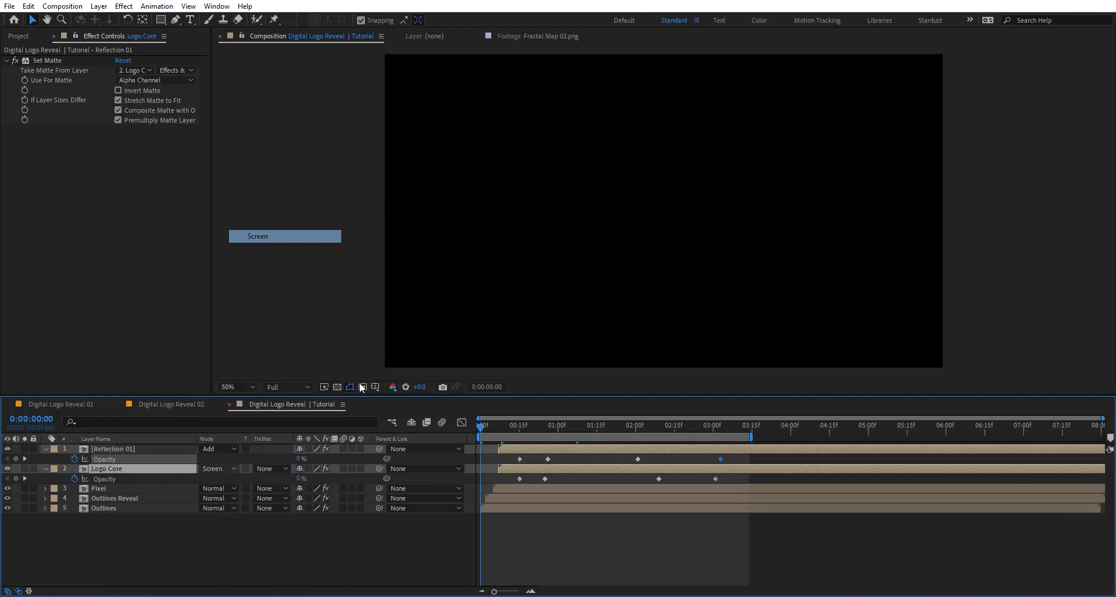
key("space")
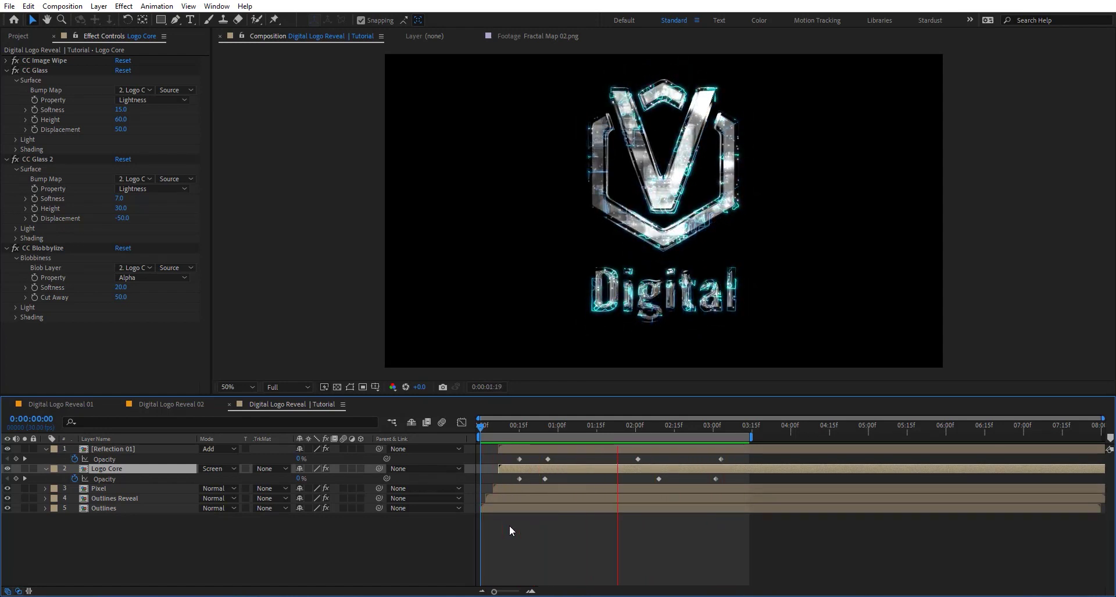
key("space")
- Add Logo PlaceHolder as the top layer and keyframe its Opacity from 0% at 2:15 to 100% at 3:14
left_click(27, 35)
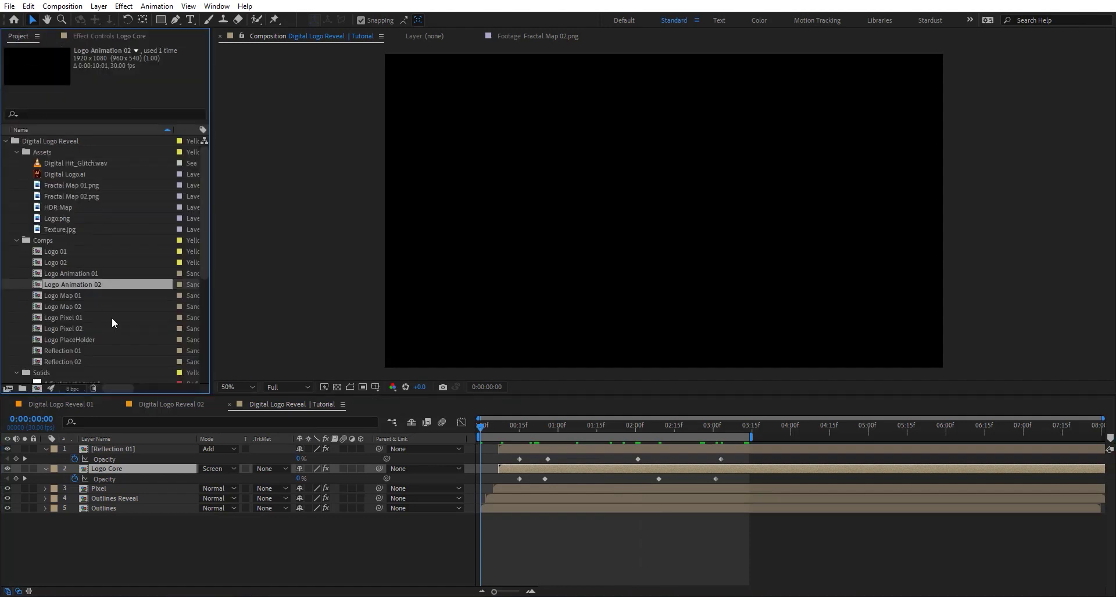
left_click_drag(84, 341, 171, 442)
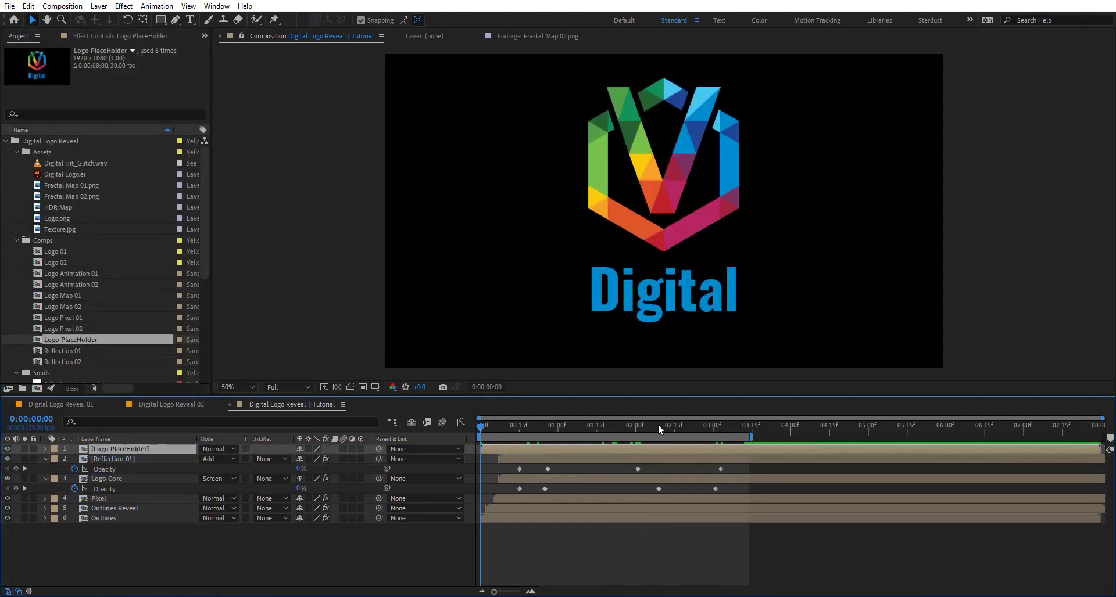
left_click_drag(663, 425, 674, 424)
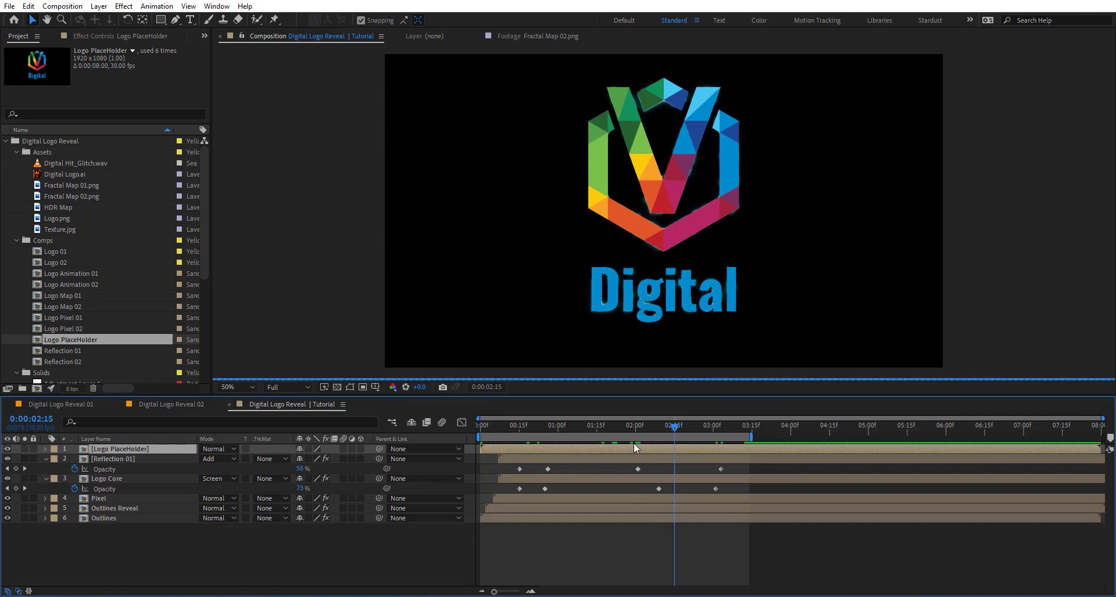
key("t")
left_click(75, 459)
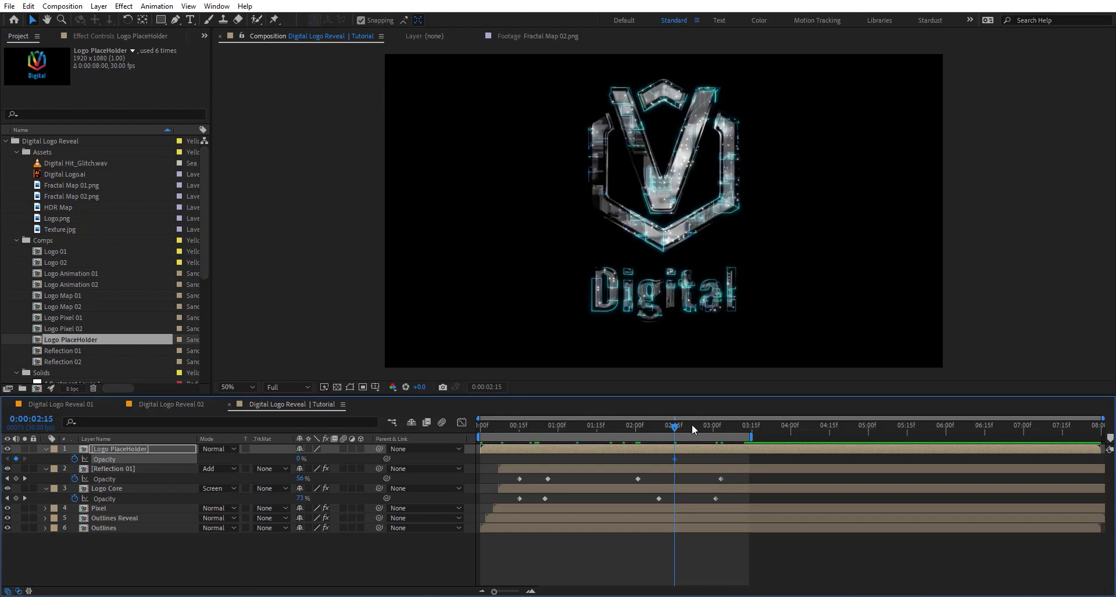
left_click(749, 426)
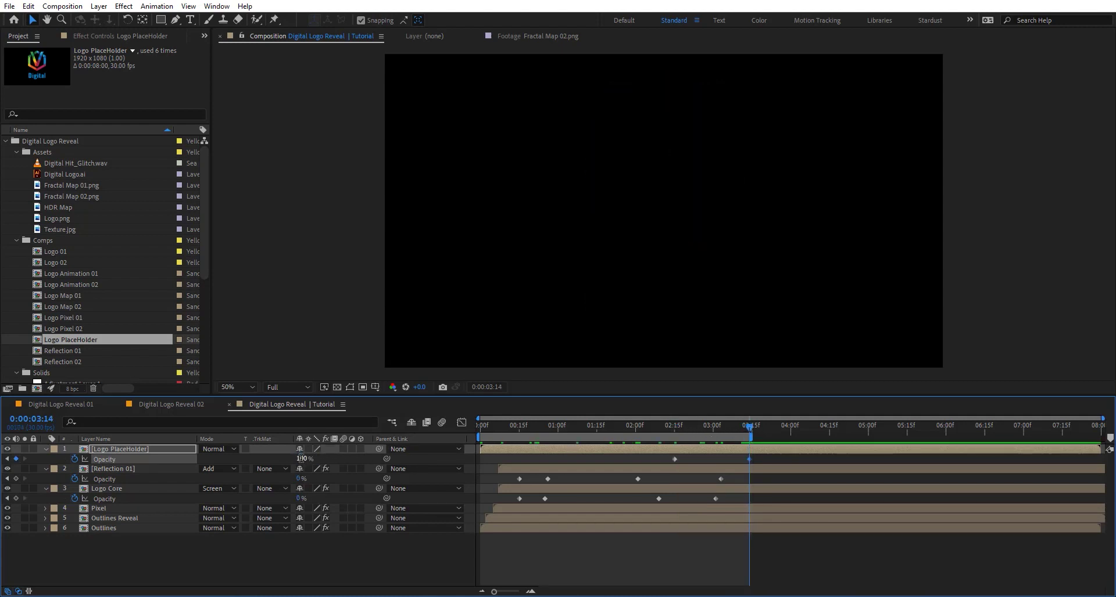
- Preview the complete logo reveal from the start and extend the work area to about 4:00
left_click_drag(750, 428, 456, 449)
key("space")
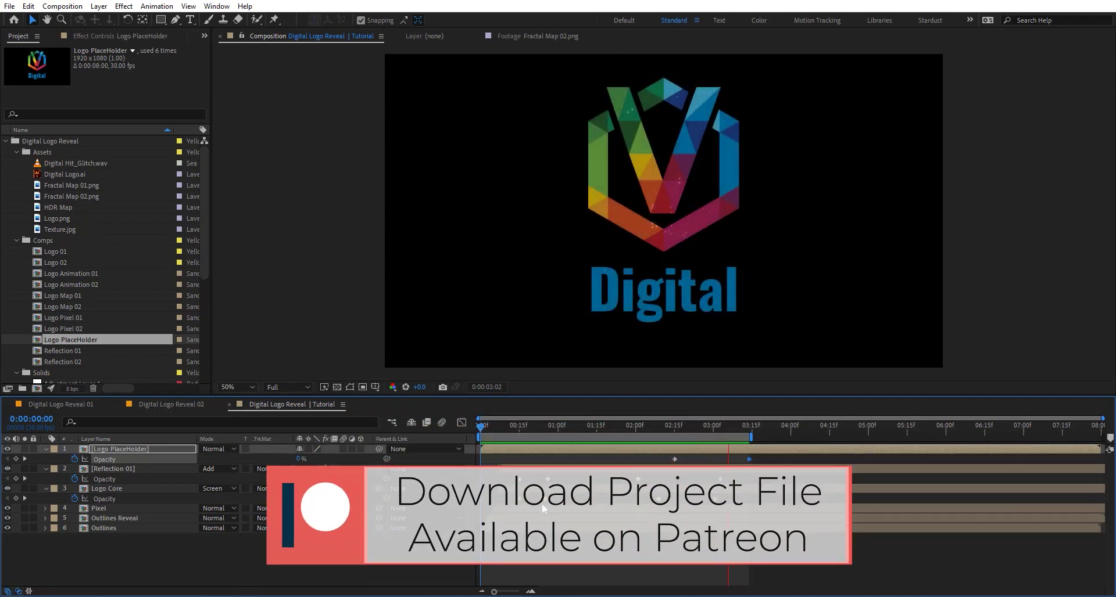
left_click(791, 426)
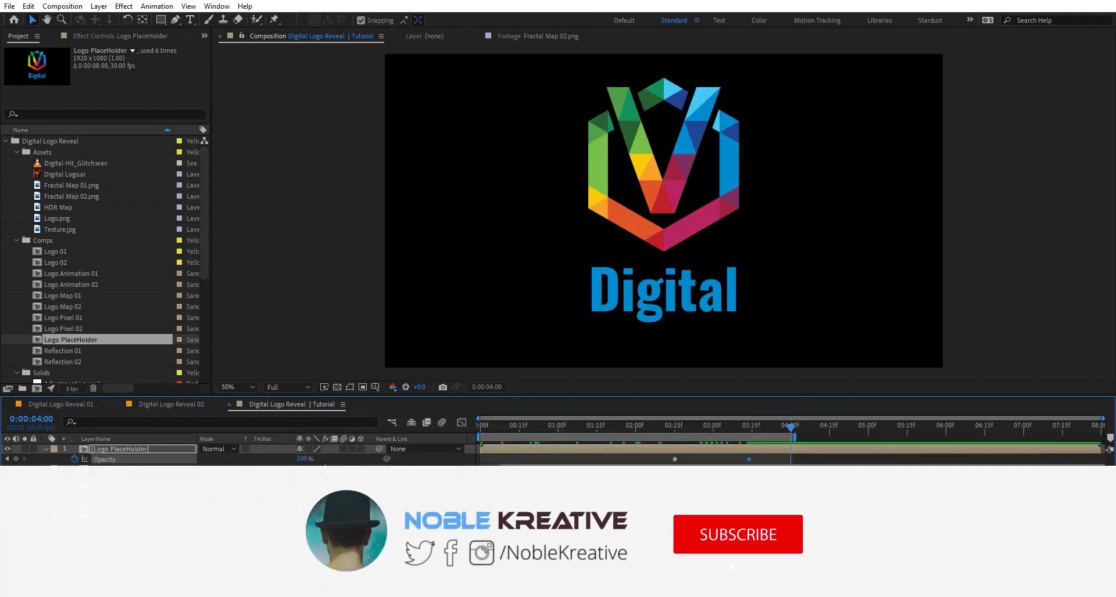
- Add a null object at the head of the Digital Logo Reveal | Tutorial composition's layer stack and rename it Scale
key("space")
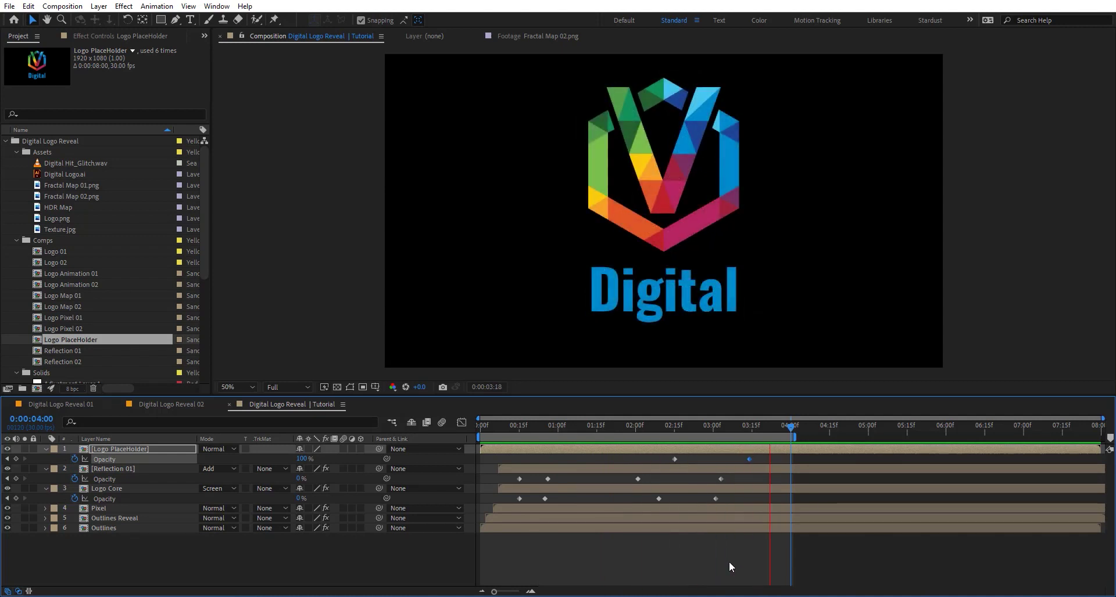
key("space")
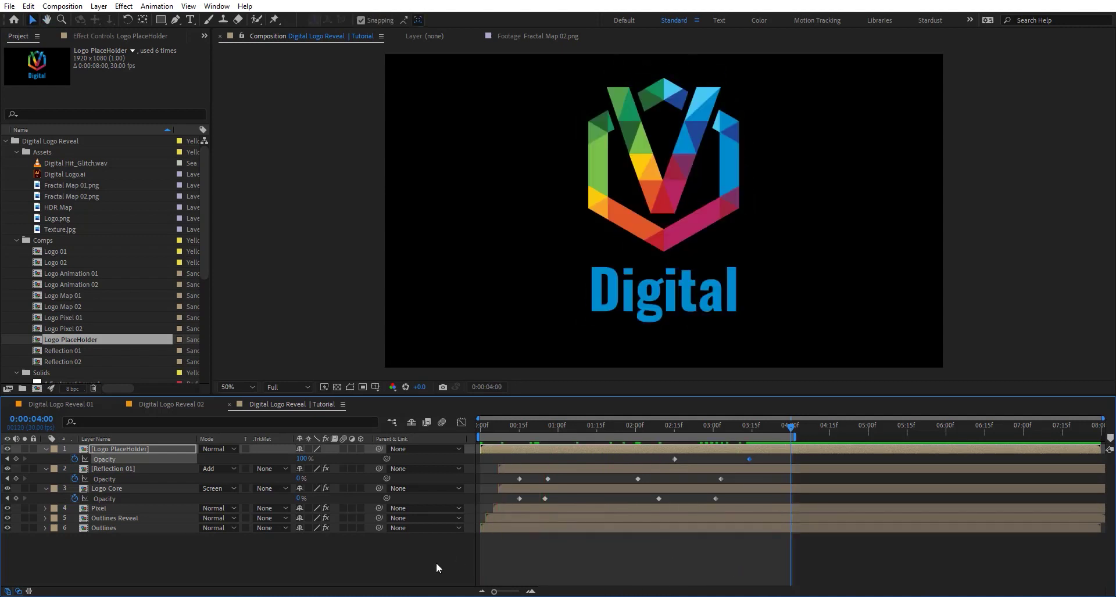
left_click(359, 567)
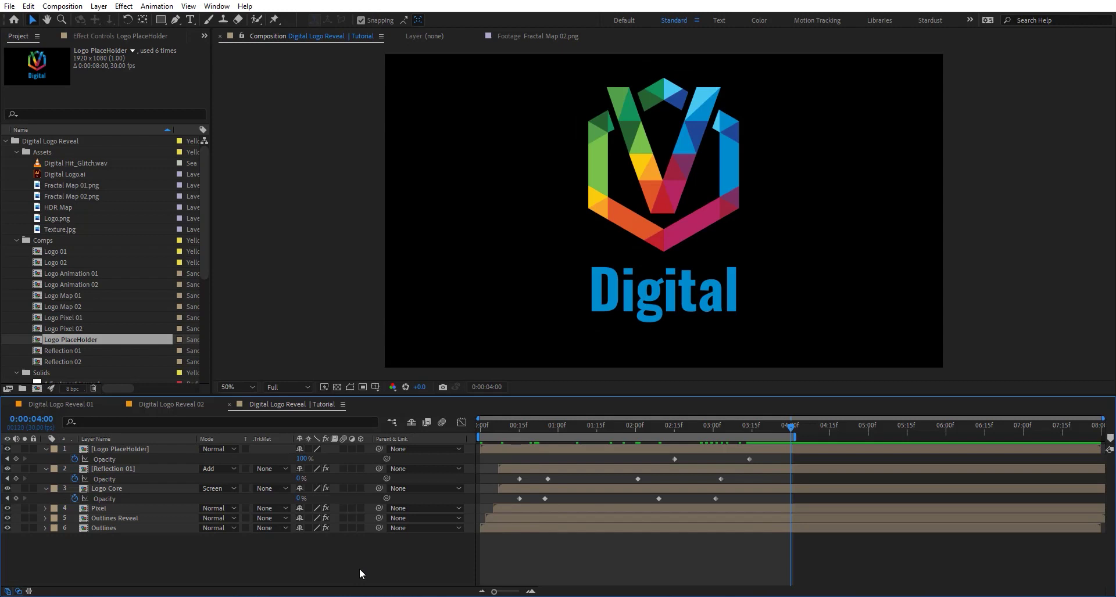
key("ctrl+alt+shift+y")
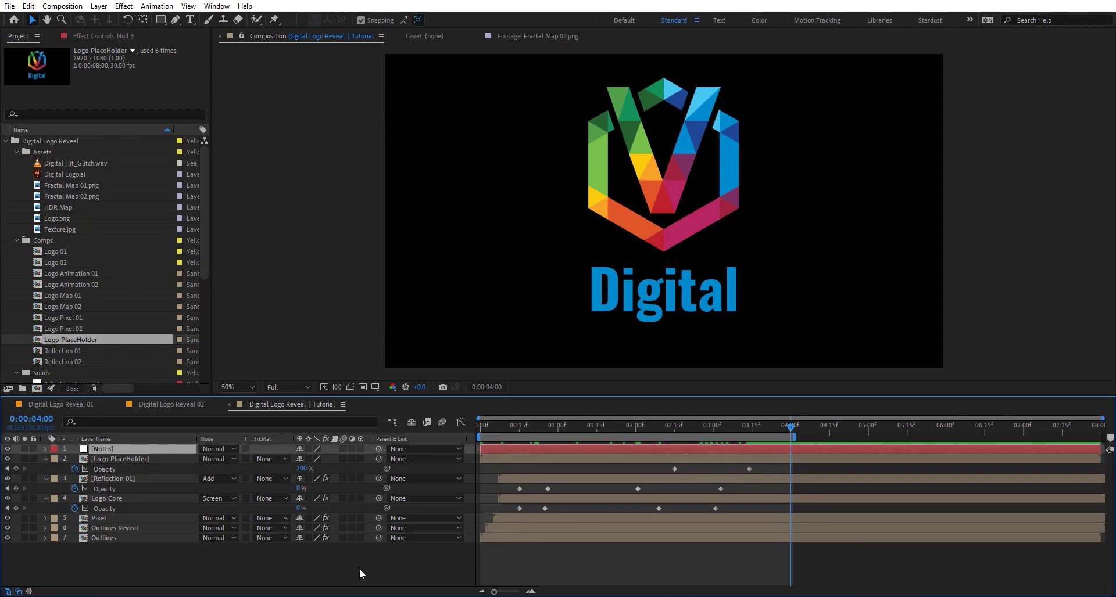
key("Return")
type("Scale")
key("Return")
- Keyframe the Scale null's scale from 100% at 0:00:00:00 to 80% at 0:00:04:05
key("s")
key("Home")
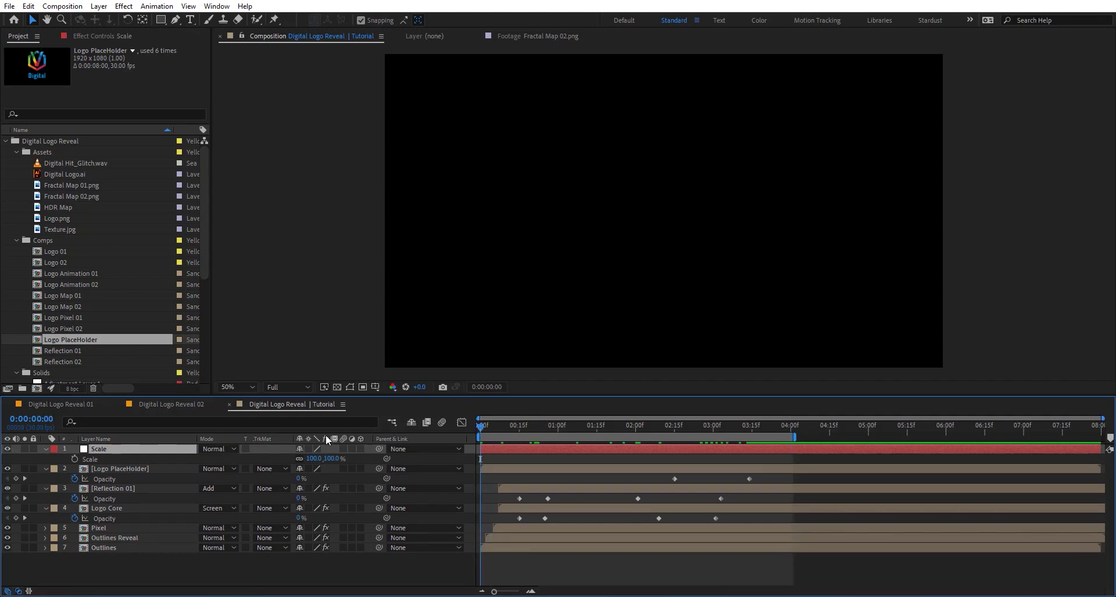
left_click(74, 459)
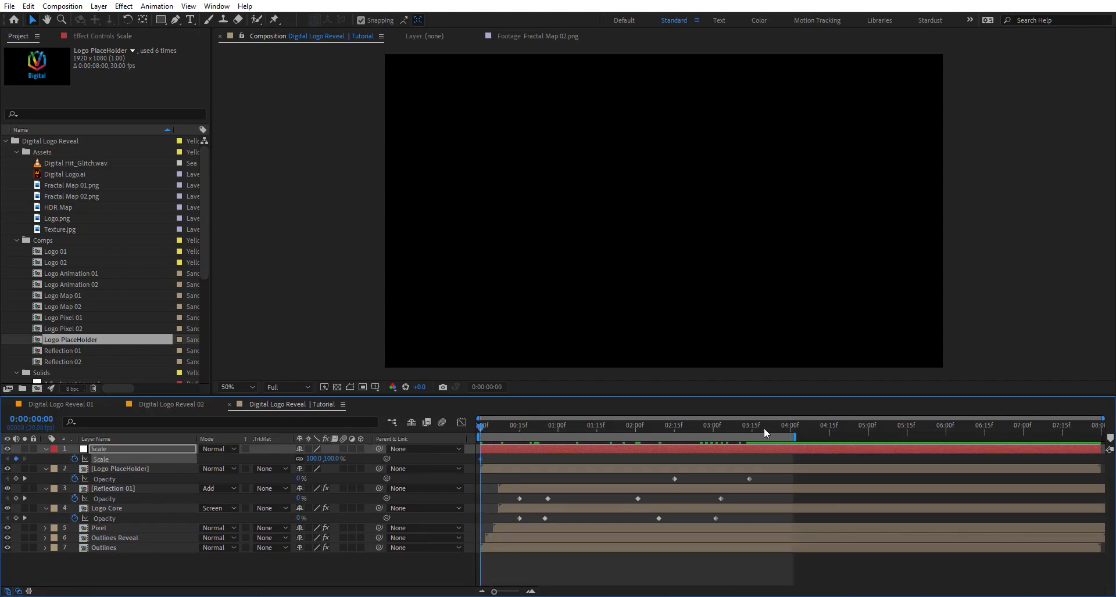
left_click(780, 428)
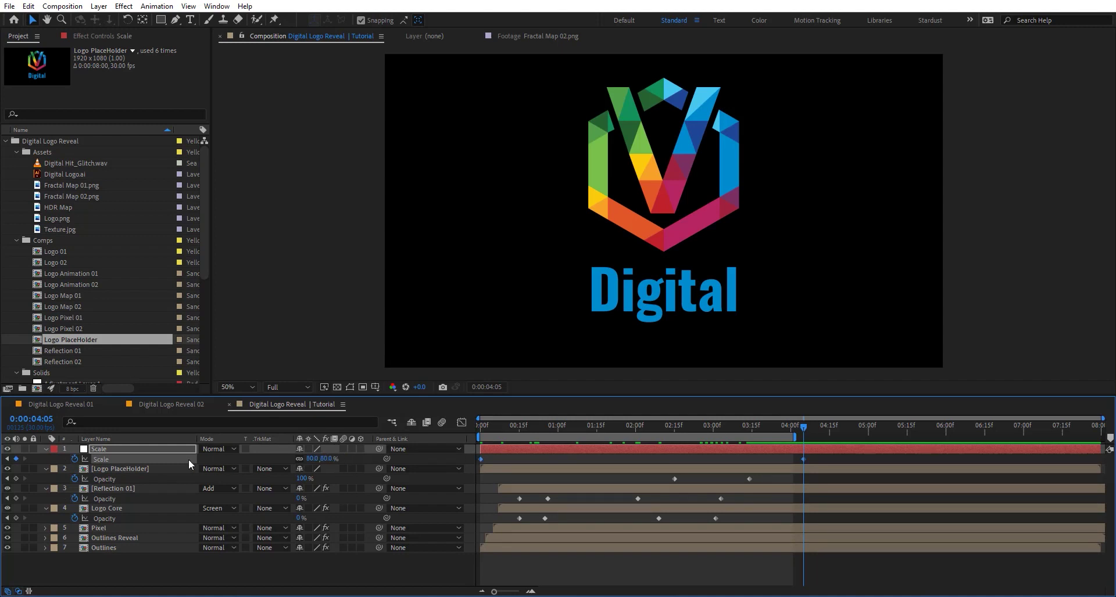
- Reshape the Scale keyframes' speed graph to peak early and ease out slowly toward the last keyframe
left_click(461, 424)
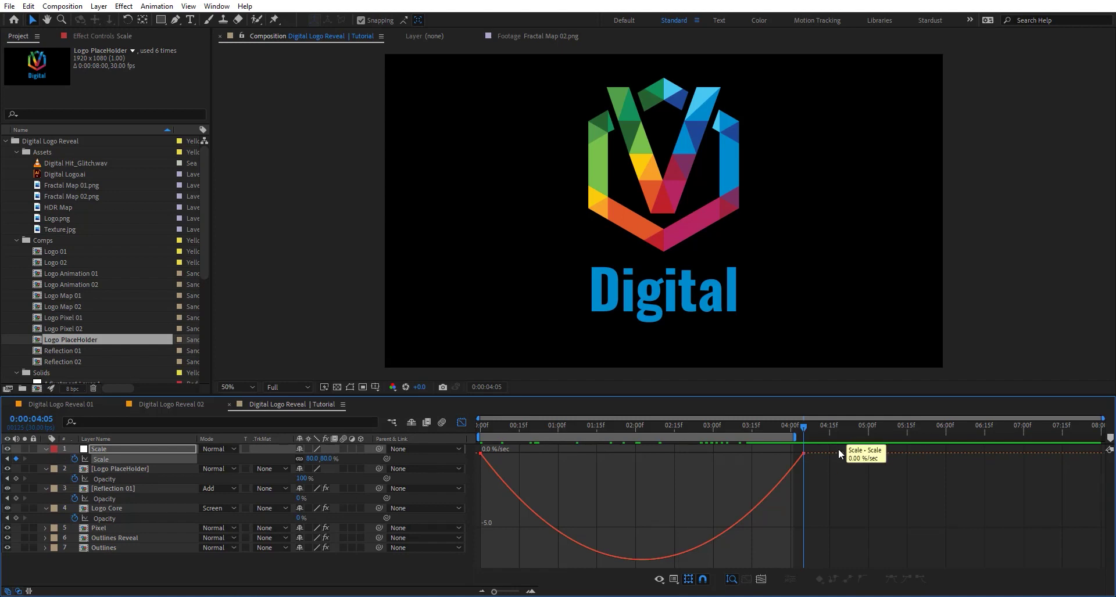
left_click_drag(839, 454, 444, 466)
left_click_drag(749, 458, 641, 455)
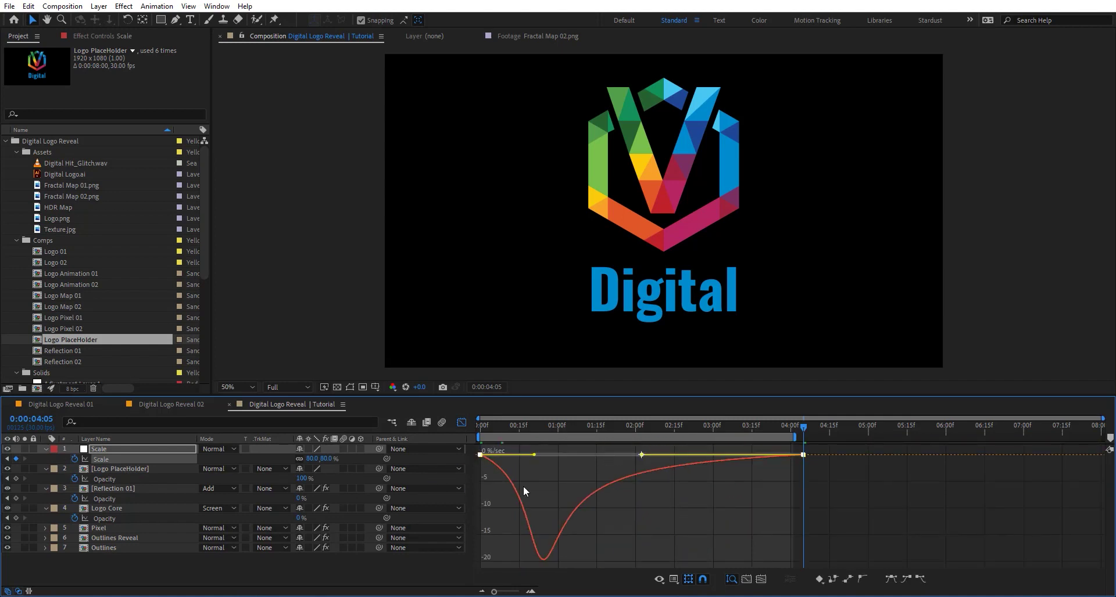
- Parent all layers from Logo PlaceHolder through Outlines to the Scale null and return to the layer bar view
left_click(107, 547)
left_click(142, 478, "shift")
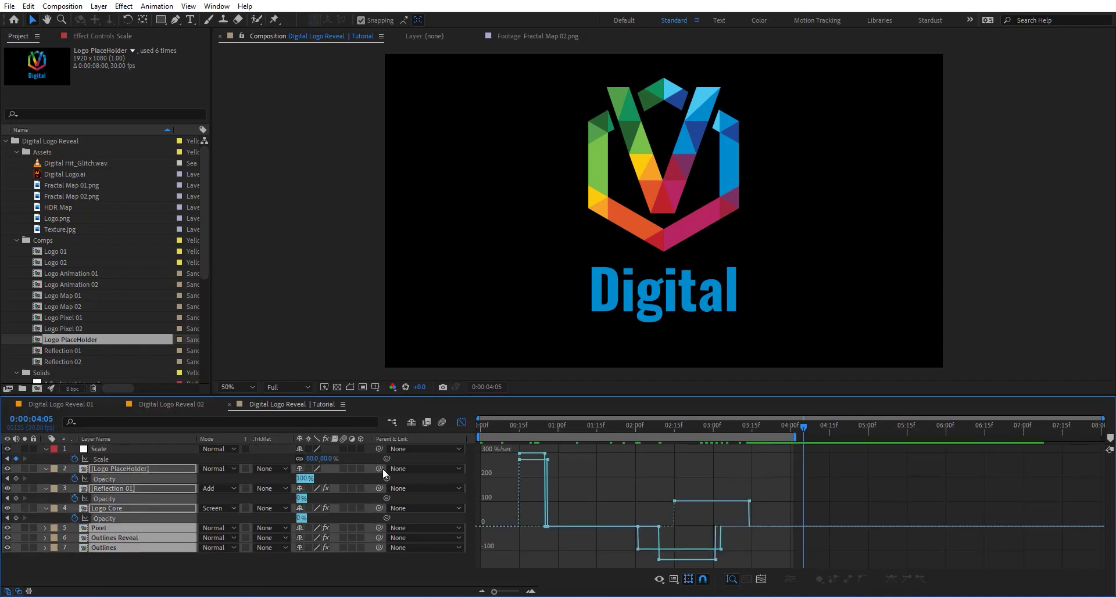
left_click_drag(304, 472, 124, 448)
left_click(462, 423)
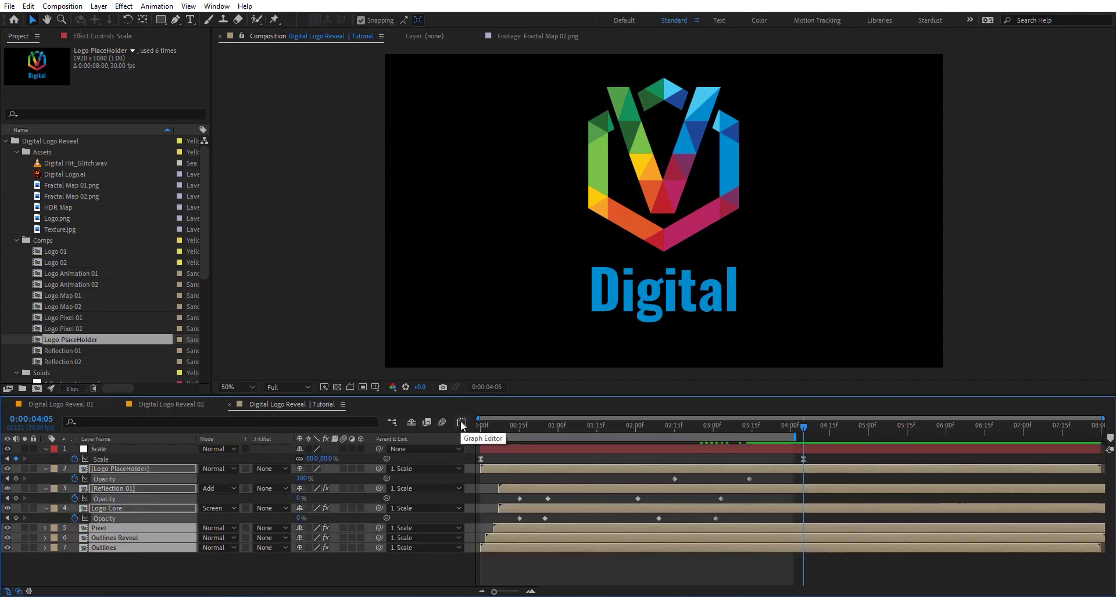
- Preview the scaling logo animation from the start of the composition
key("Home")
left_click(413, 561)
key("space")
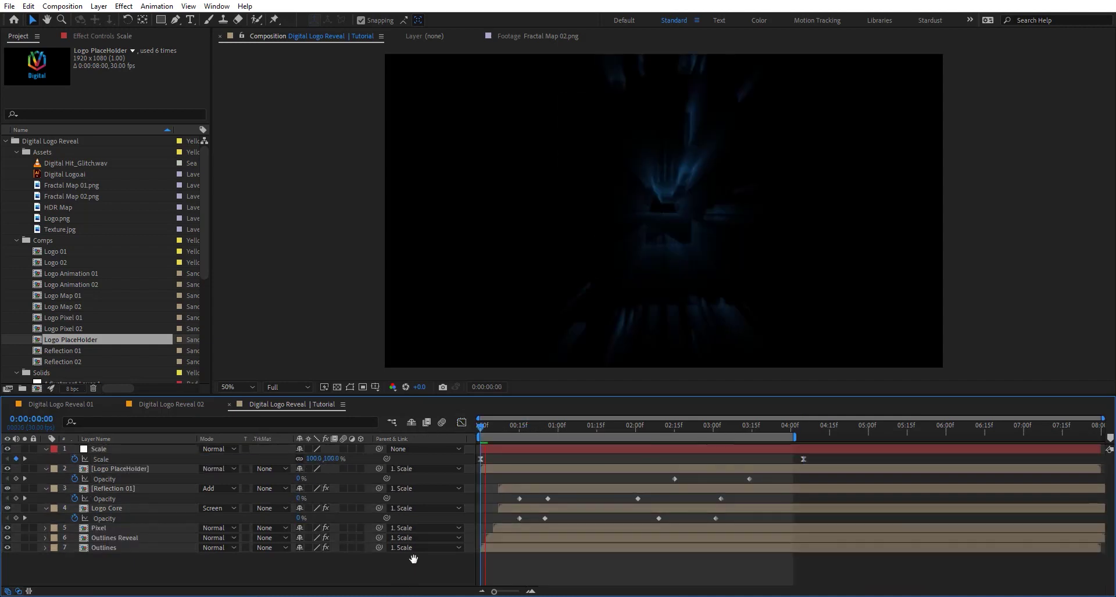
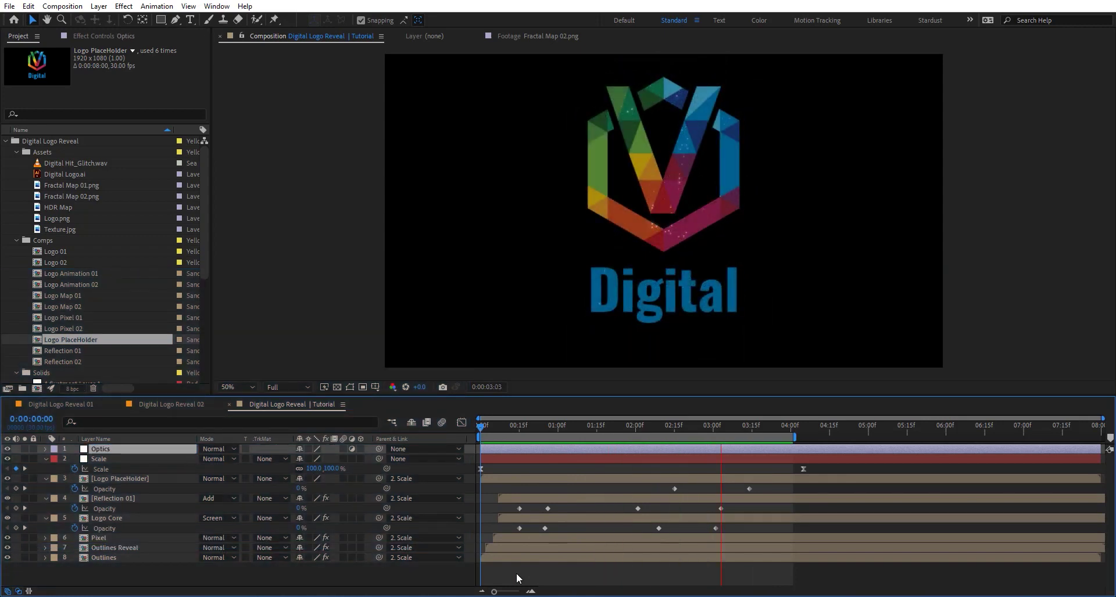
- Apply the Optics Compensation effect to the Optics adjustment layer and enable Reverse Lens Distortion
key("ctrl+space")
type("optic")
key("Down")
key("Down")
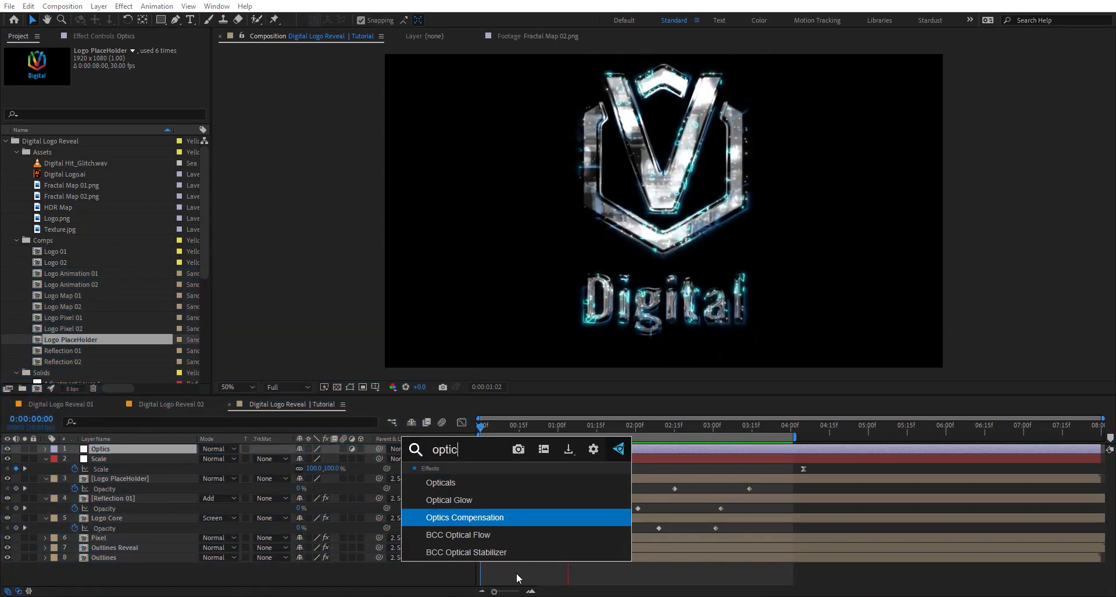
key("Return")
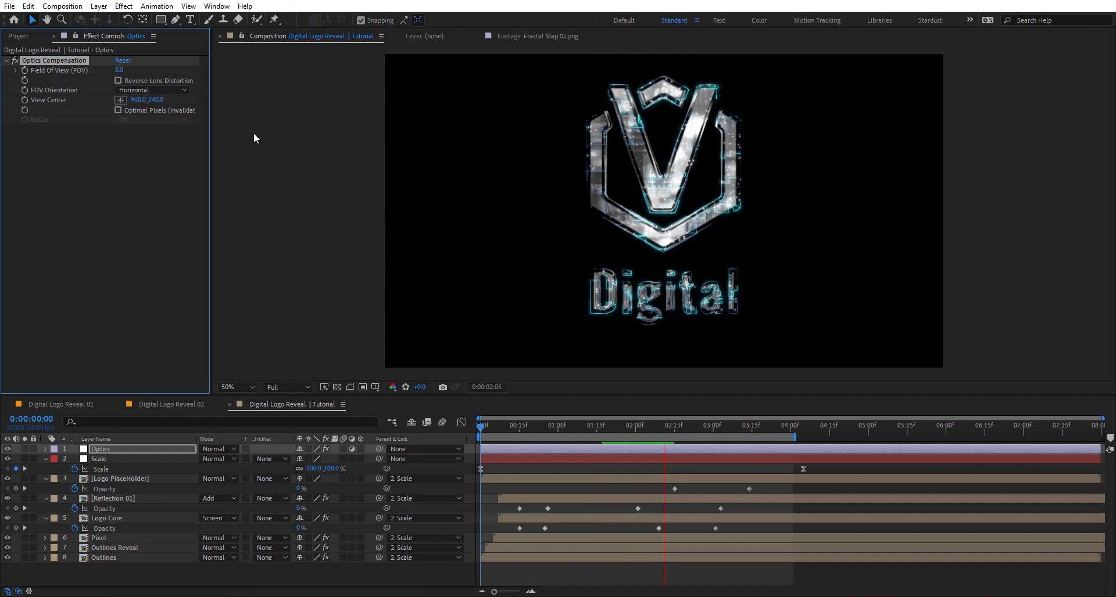
left_click(138, 82)
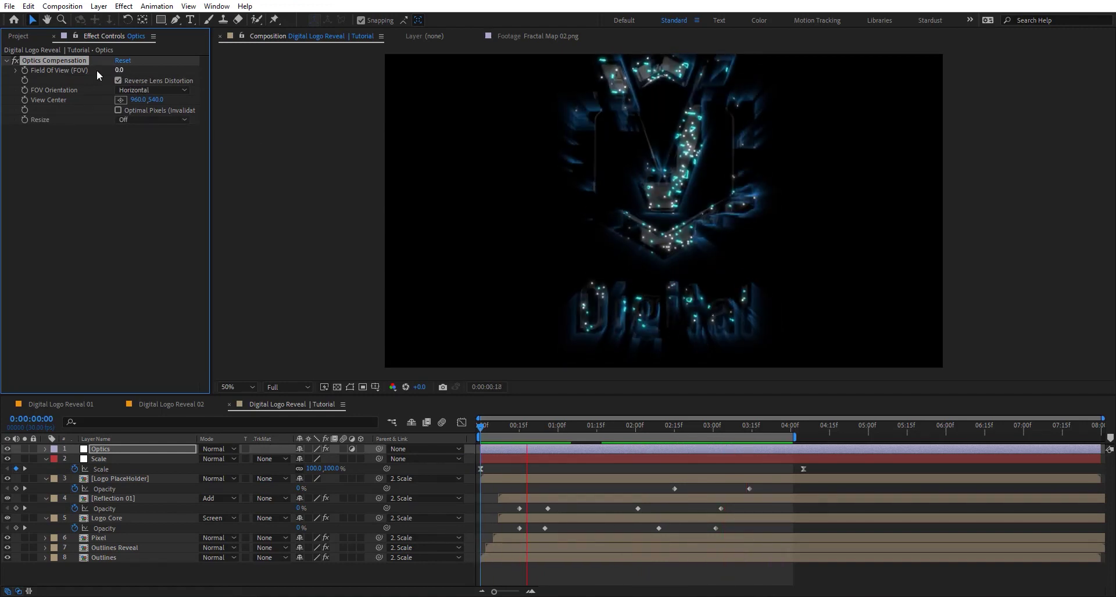
- Add a Field Of View keyframe at 0:00:00:00 in Optics Compensation and set it to 150
left_click(482, 424)
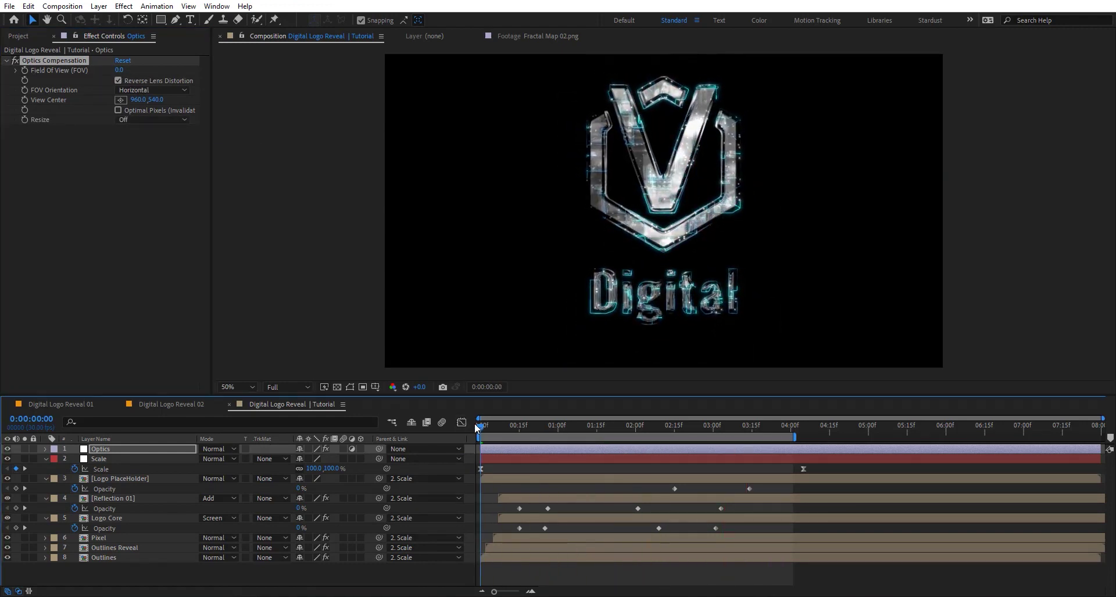
left_click(24, 70)
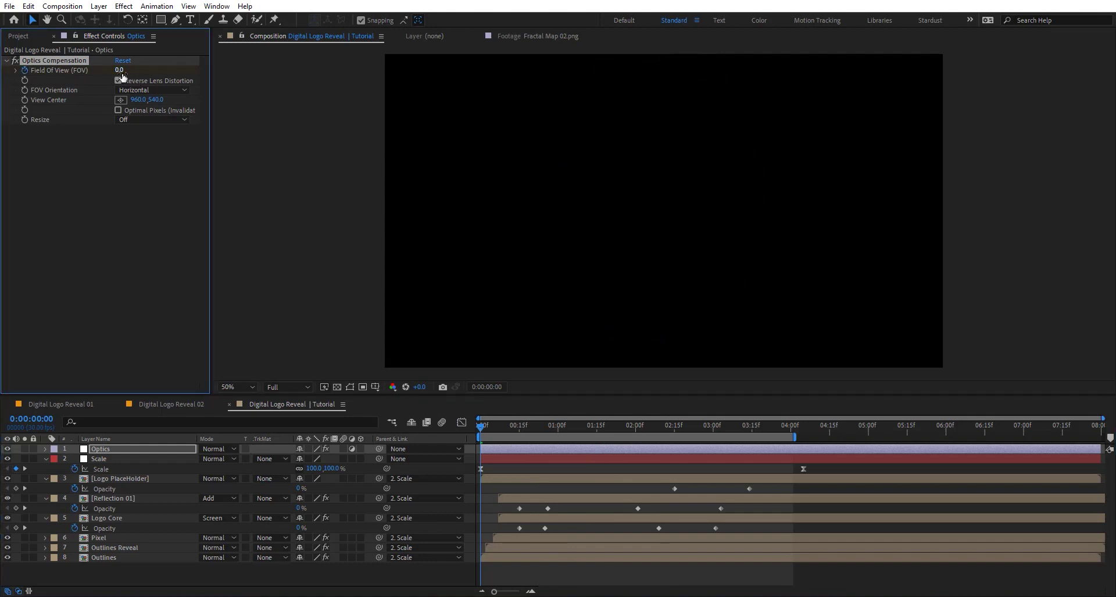
left_click(124, 71)
type("150")
key("Return")
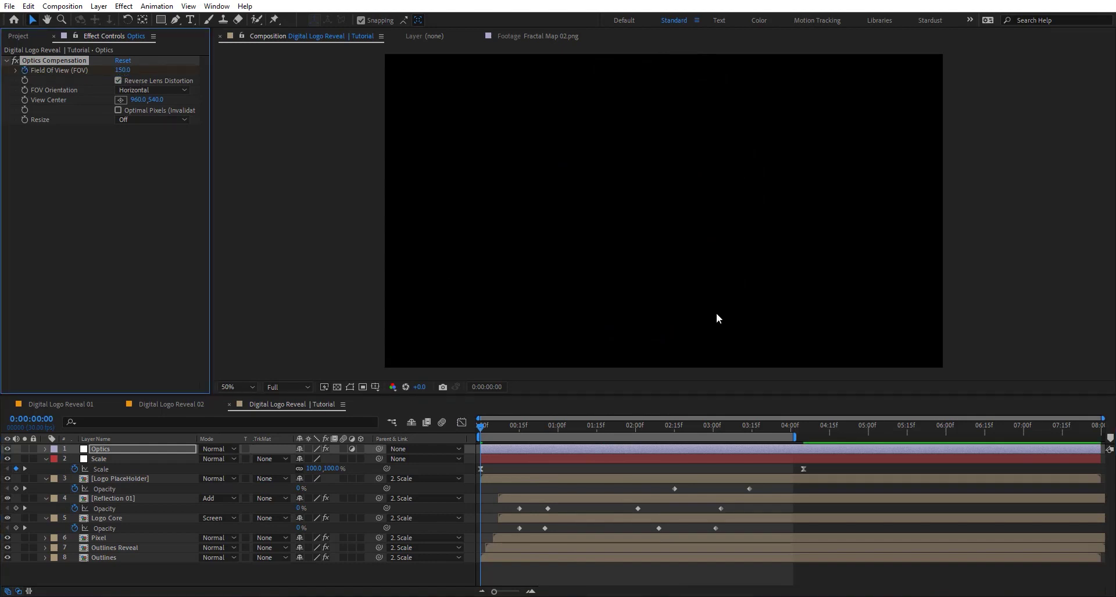
- Set Optics Compensation's Field Of View to 0 at 0:00:04:11
left_click_drag(795, 428, 819, 428)
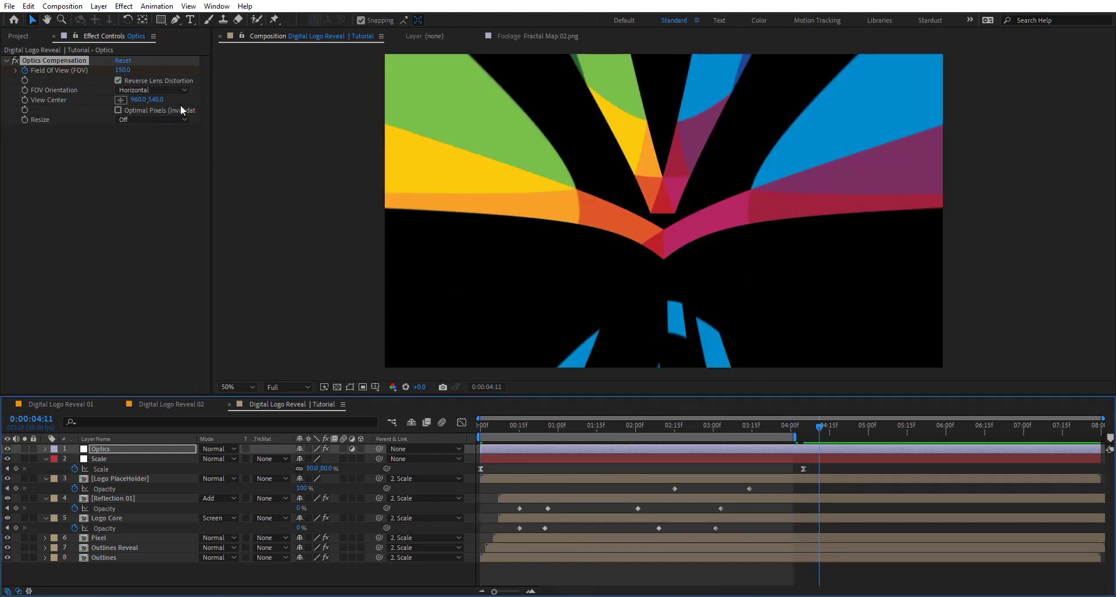
left_click(125, 71)
type("0")
key("Return")
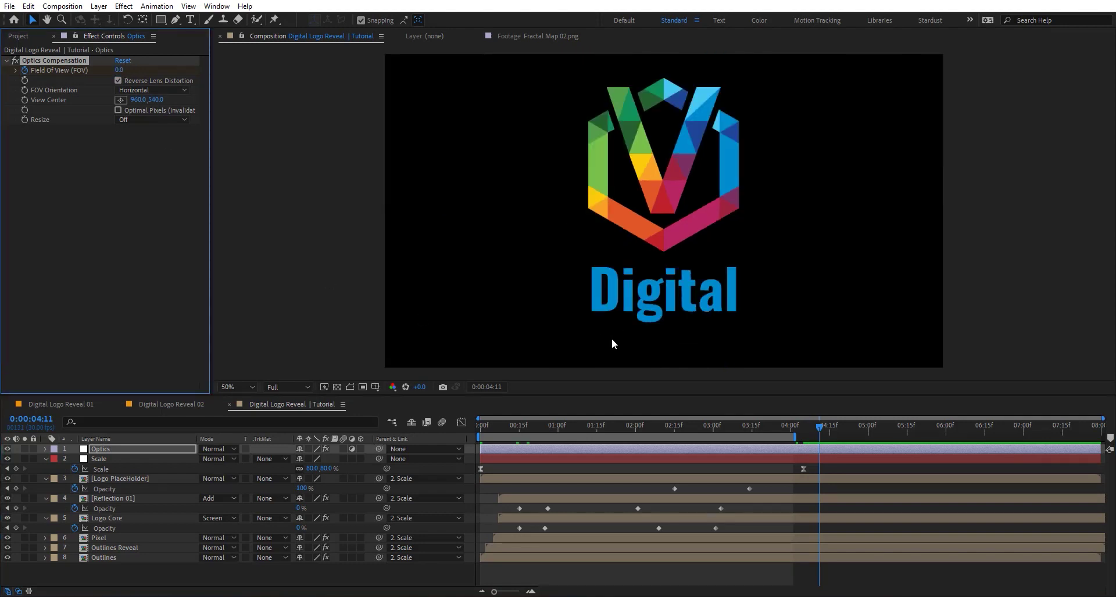
- Preview the lens distortion animation from the start and inspect the frame at 0:00:00:22
left_click_drag(570, 427, 472, 448)
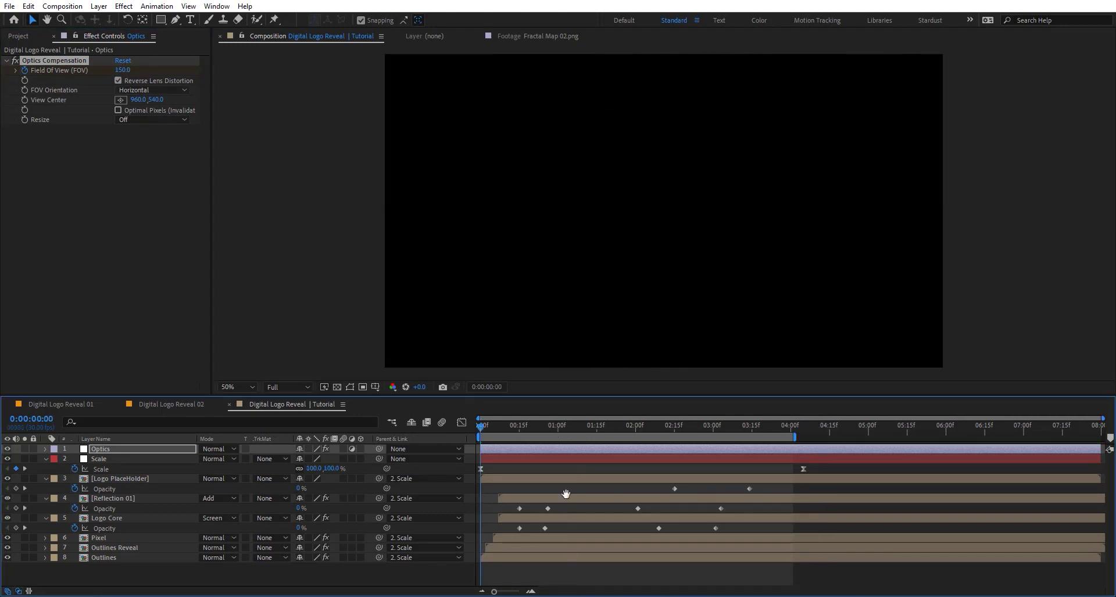
key("space")
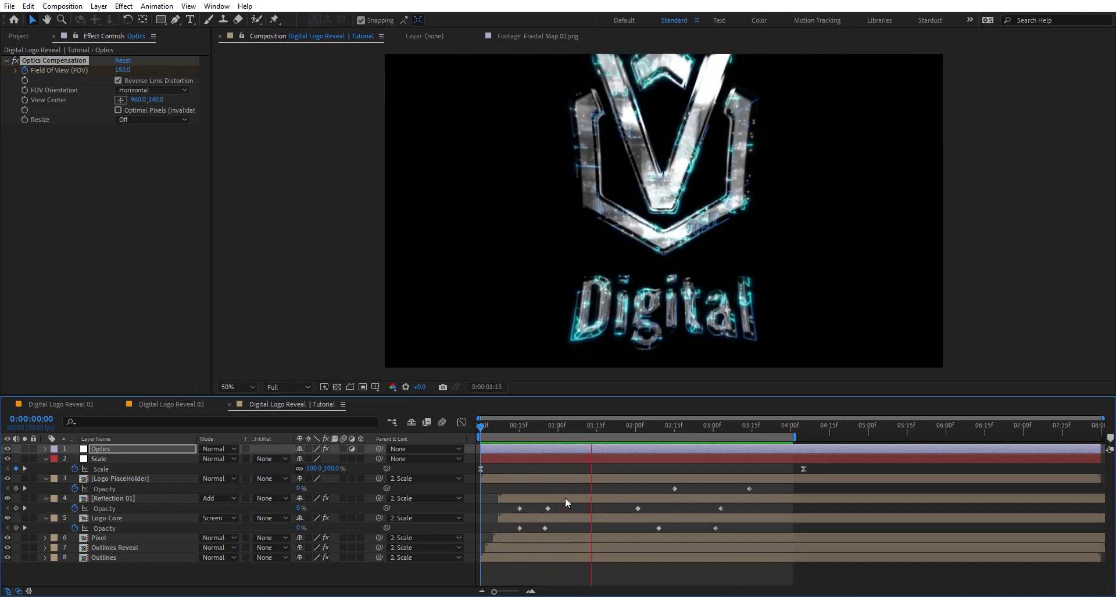
left_click_drag(493, 426, 537, 430)
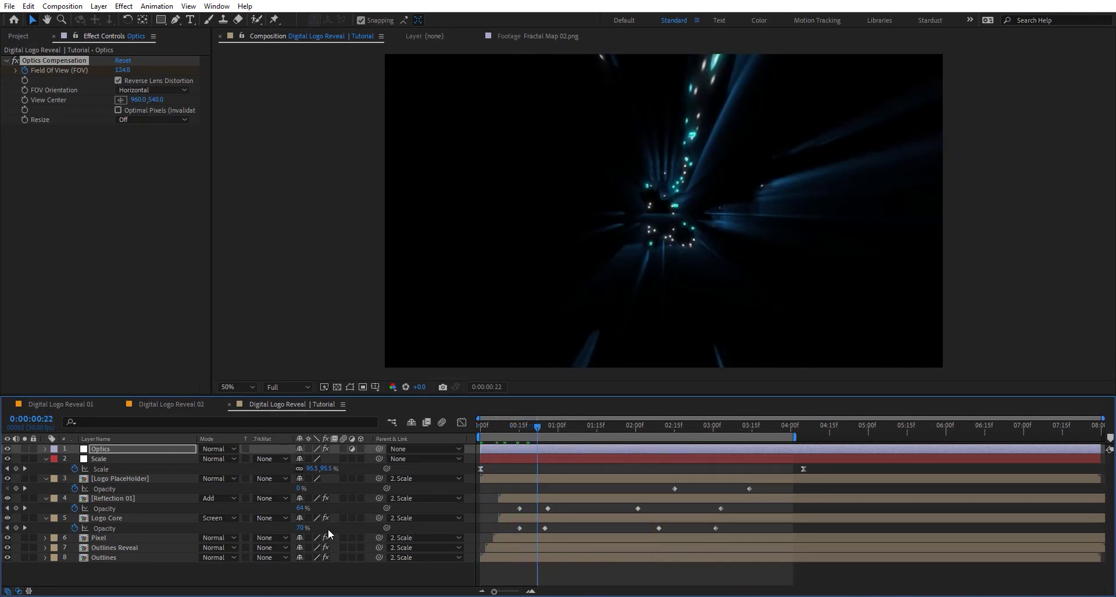
- Solo the Logo Core layer and move its CC Image Wipe effect below CC Blobbylize
left_click(128, 518)
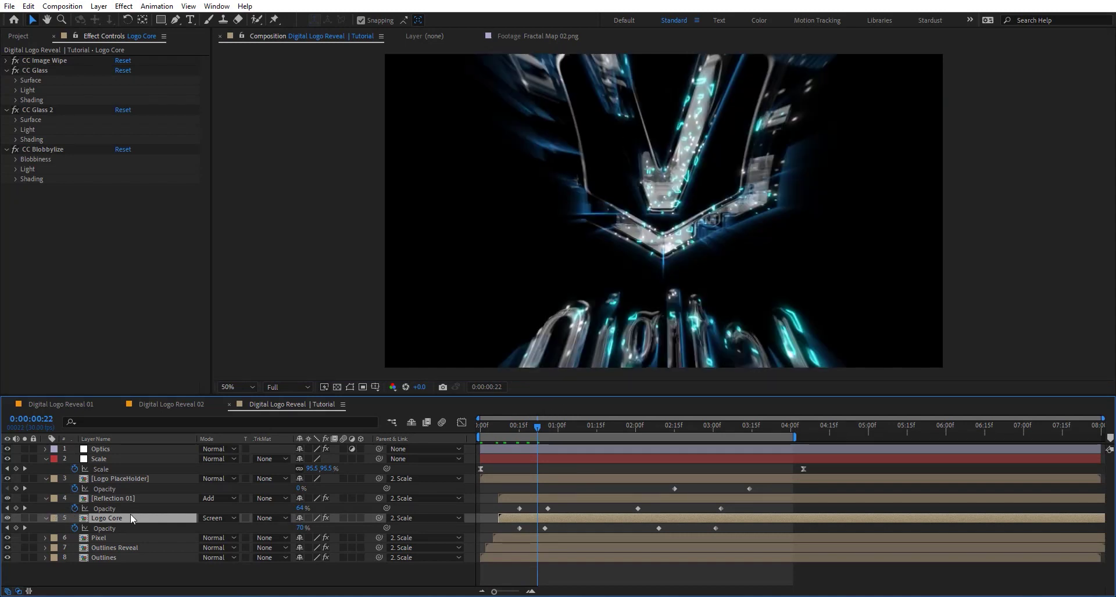
left_click(24, 518)
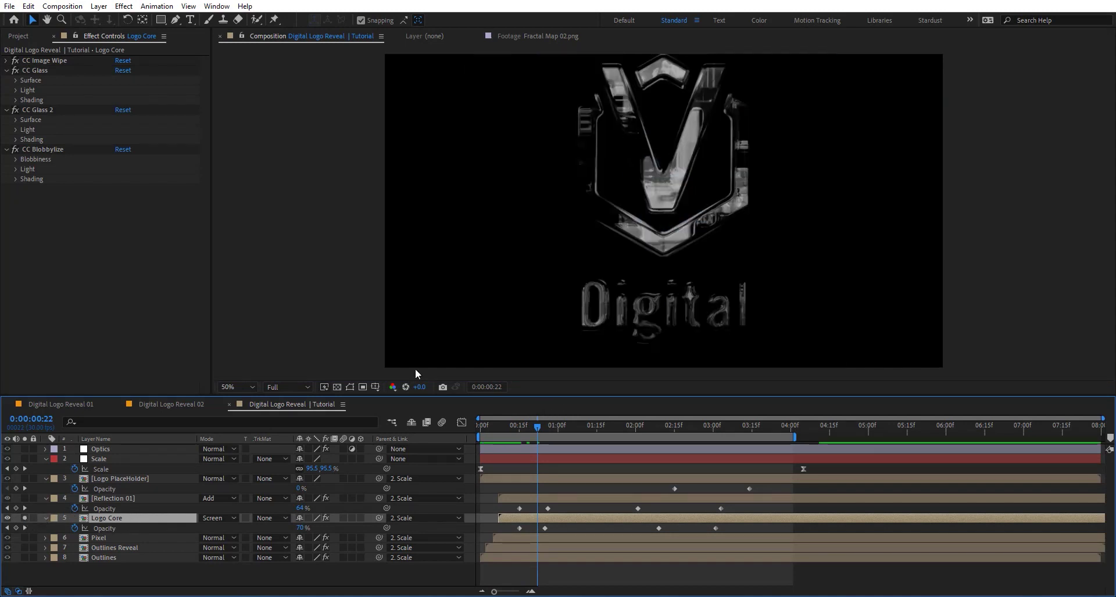
left_click(50, 60)
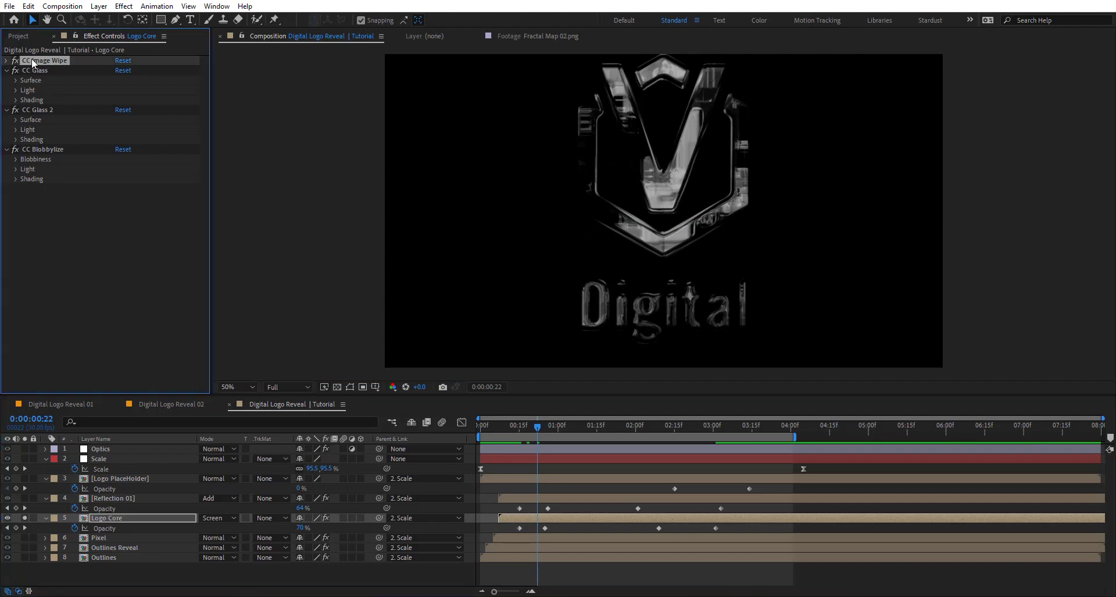
left_click_drag(51, 60, 78, 179)
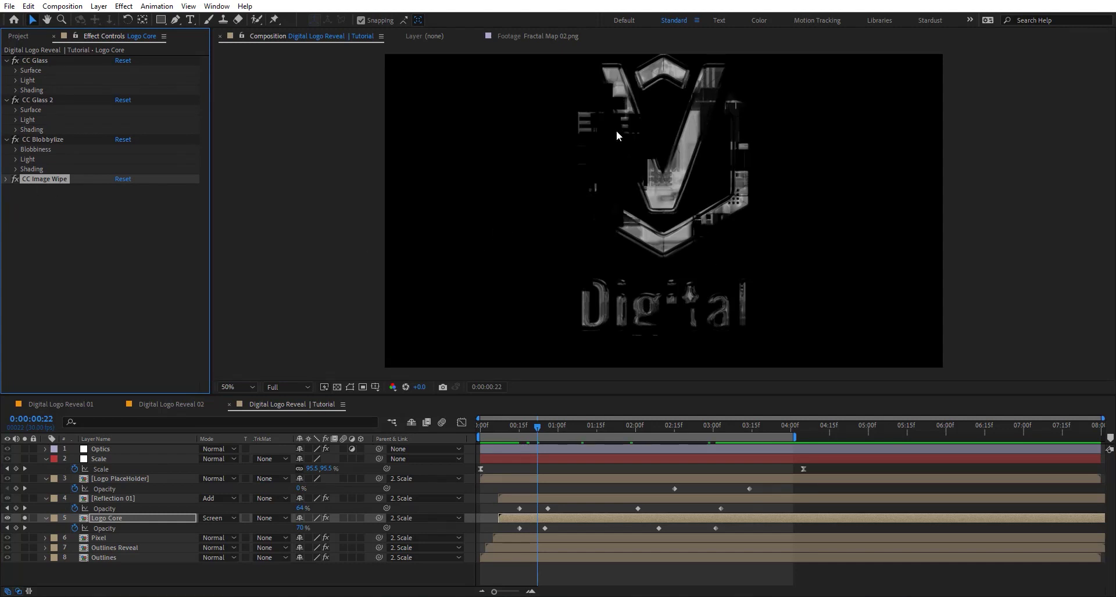
- Examine the Completion and Gradient settings of Logo Core's CC Image Wipe at 0:00:01:07
left_click(6, 180)
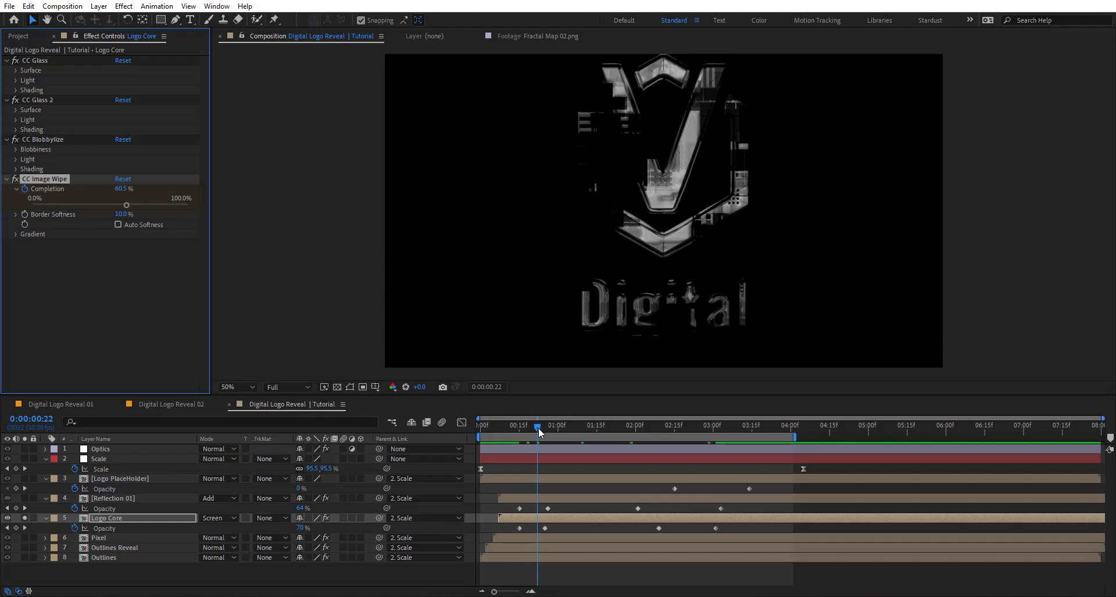
left_click_drag(539, 428, 577, 428)
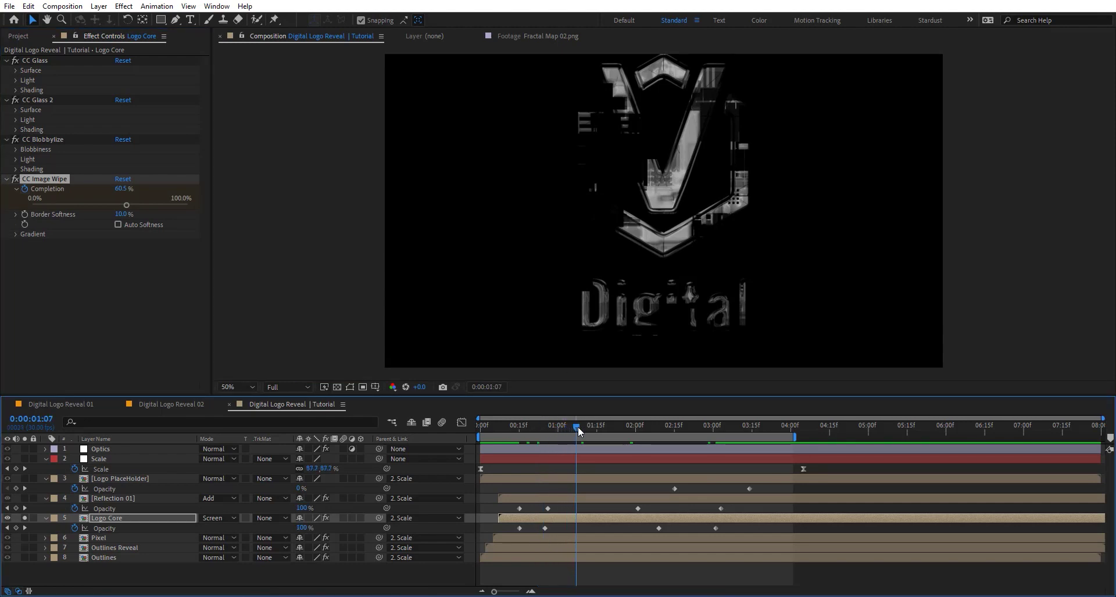
left_click(16, 234)
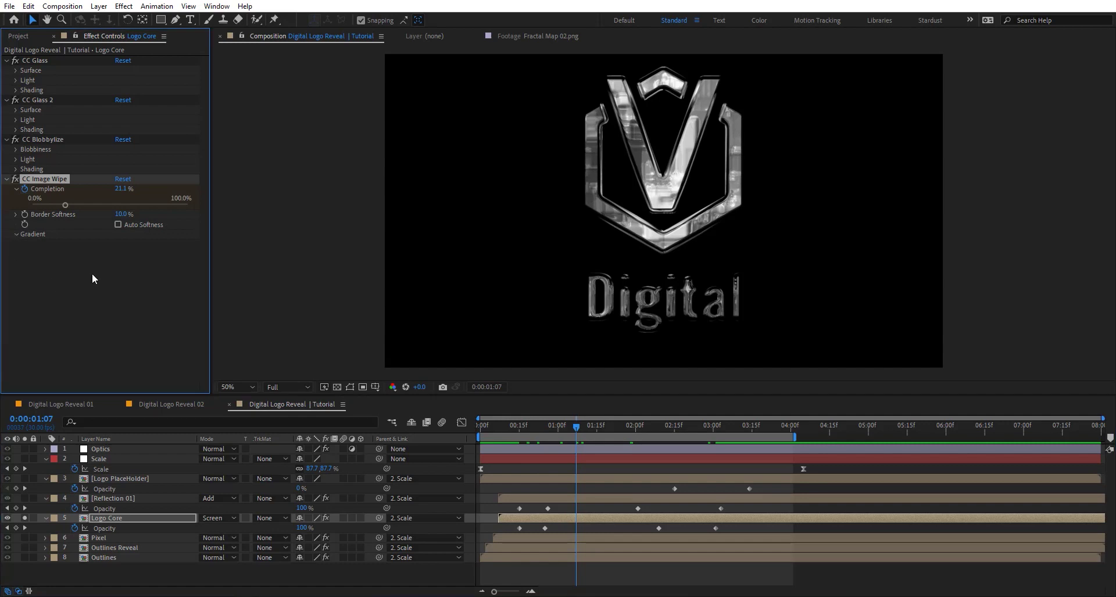
- Play the full composition from the beginning to check the reordered wipe effect
left_click(562, 433)
key("Home")
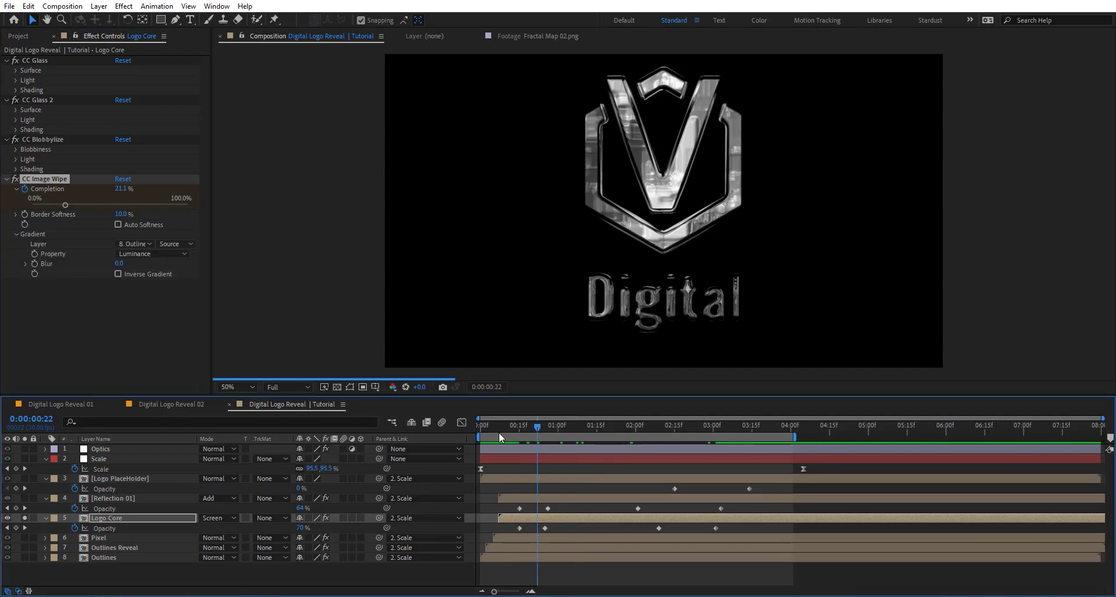
key("space")
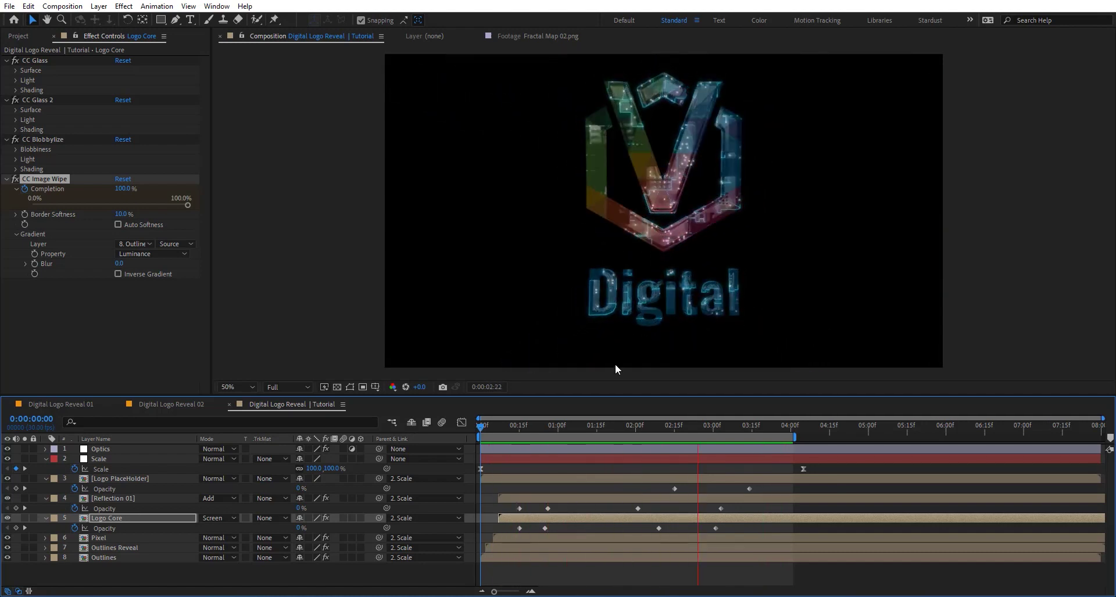
- At 0:00:00:26, add an adjustment layer named V_Glow and place it directly below the Logo Core layer
left_click_drag(485, 430, 550, 433)
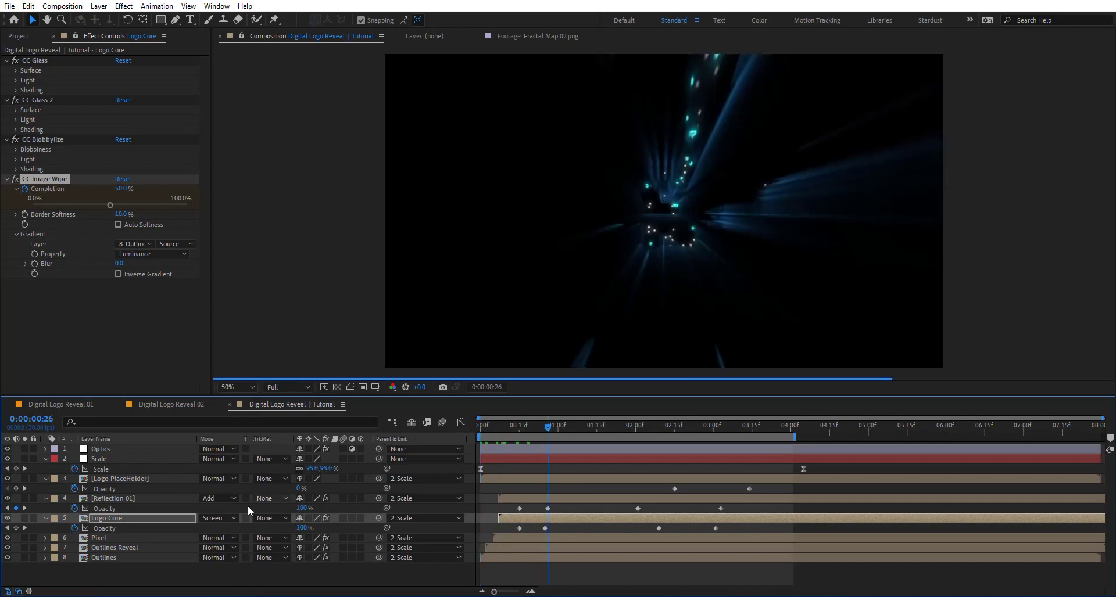
left_click(147, 451)
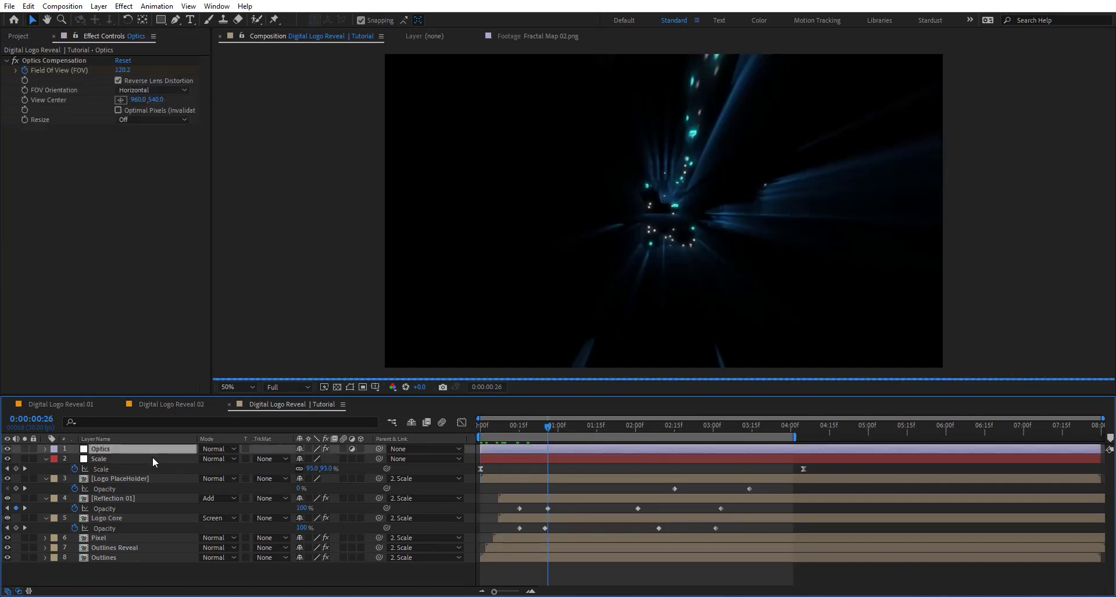
key("ctrl+alt+y")
key("Return")
type("V")
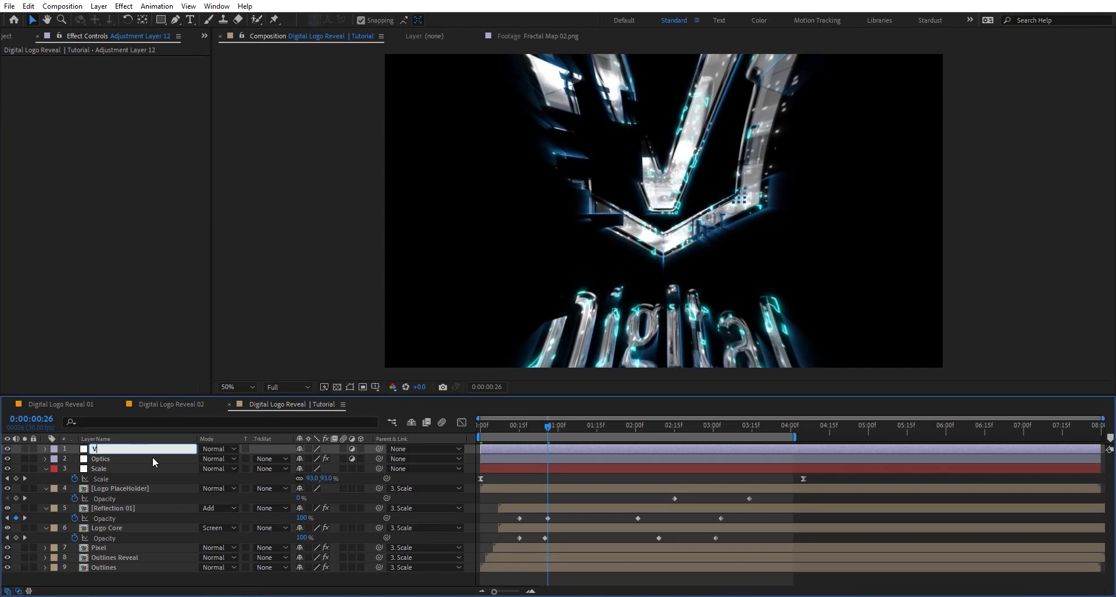
type("_Glow")
key("Return")
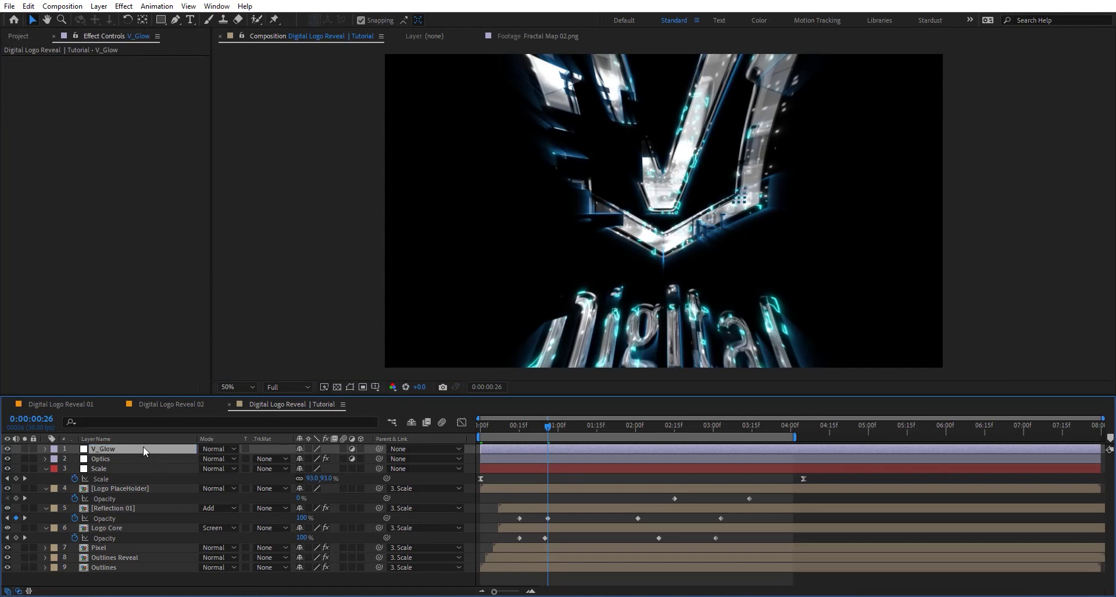
left_click_drag(143, 447, 131, 531)
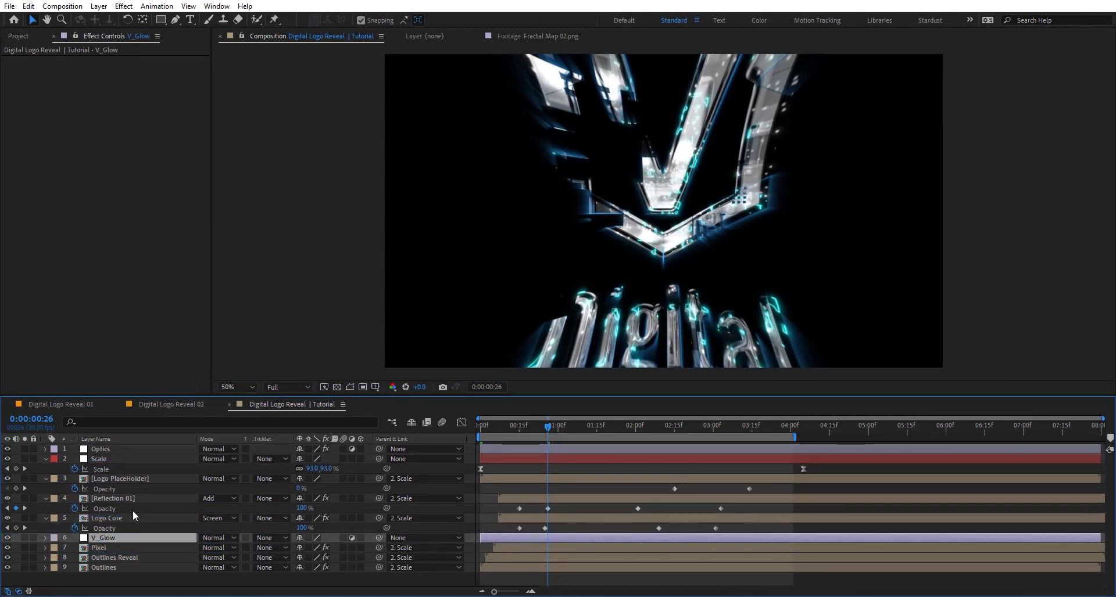
- Apply the Glow effect to V_Glow and set its Glow Dimensions to Vertical
key("ctrl+space")
type("glow")
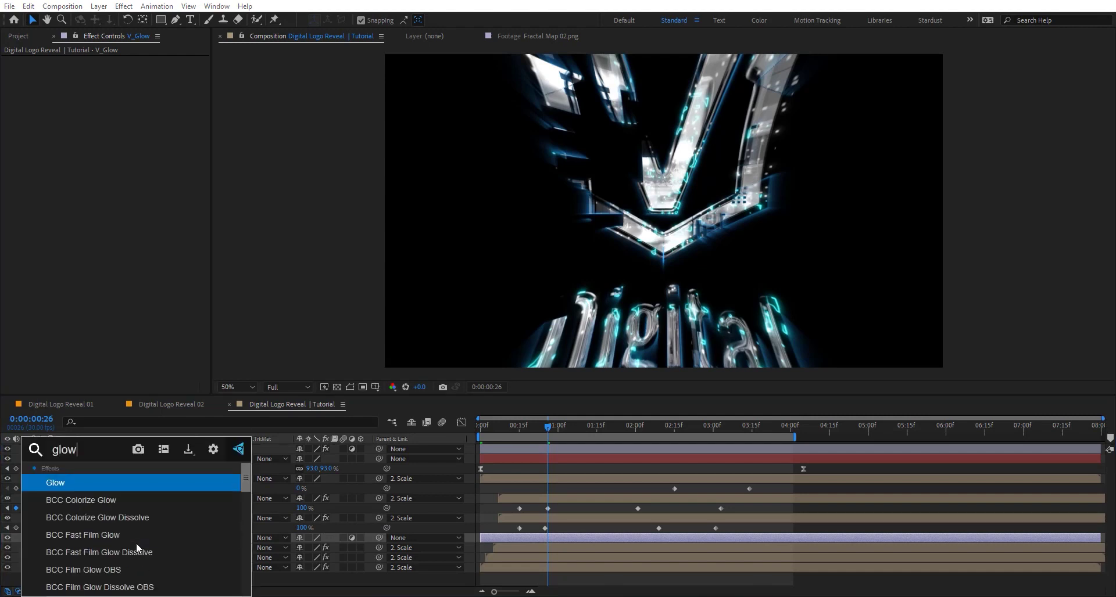
key("Return")
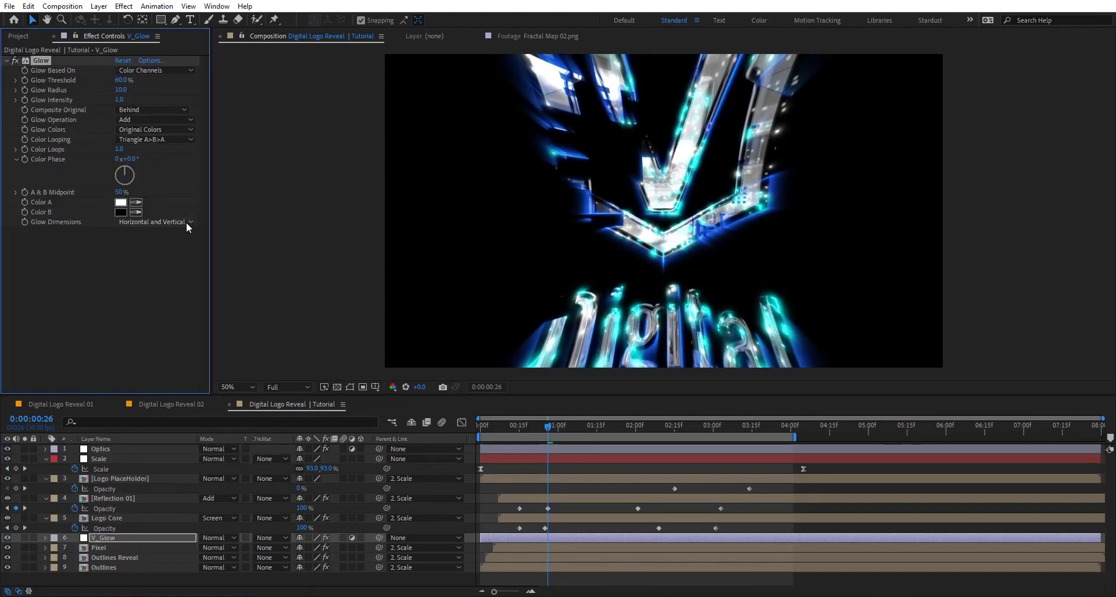
left_click(188, 227)
left_click(154, 261)
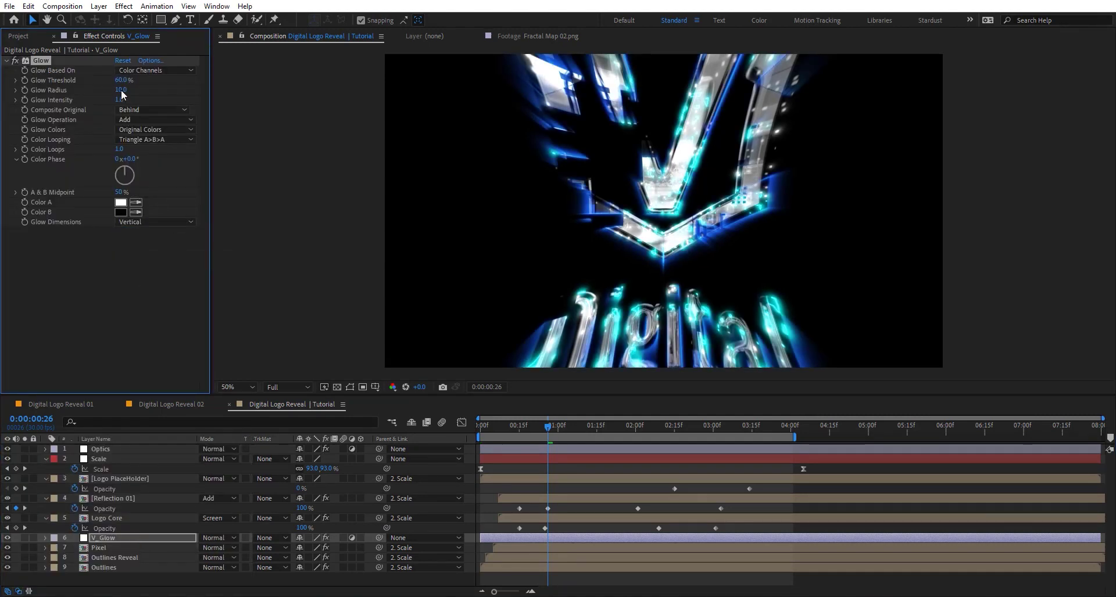
- Set V_Glow's Glow Threshold to 100%, Glow Radius to 250 and Glow Intensity to 2
left_click_drag(120, 82, 159, 91)
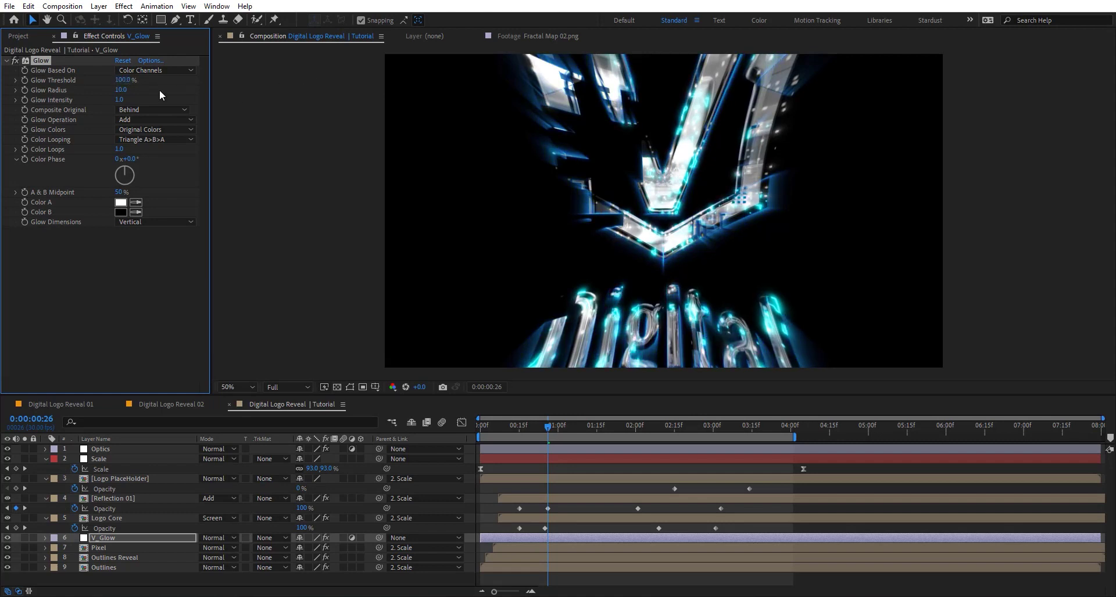
left_click(119, 90)
type("250")
key("Return")
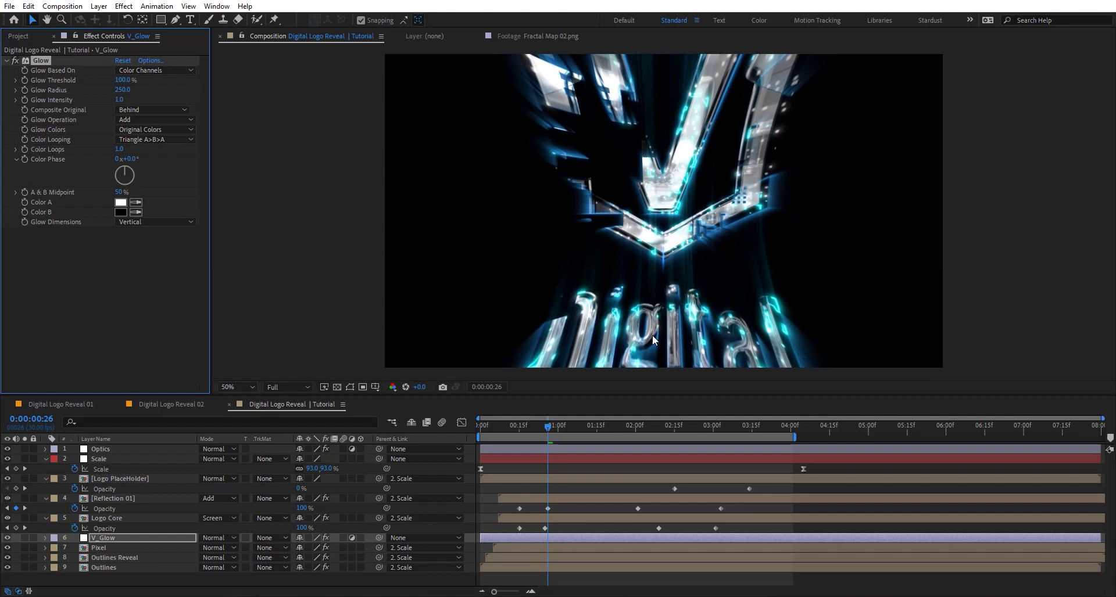
left_click(123, 100)
type("2")
key("Return")
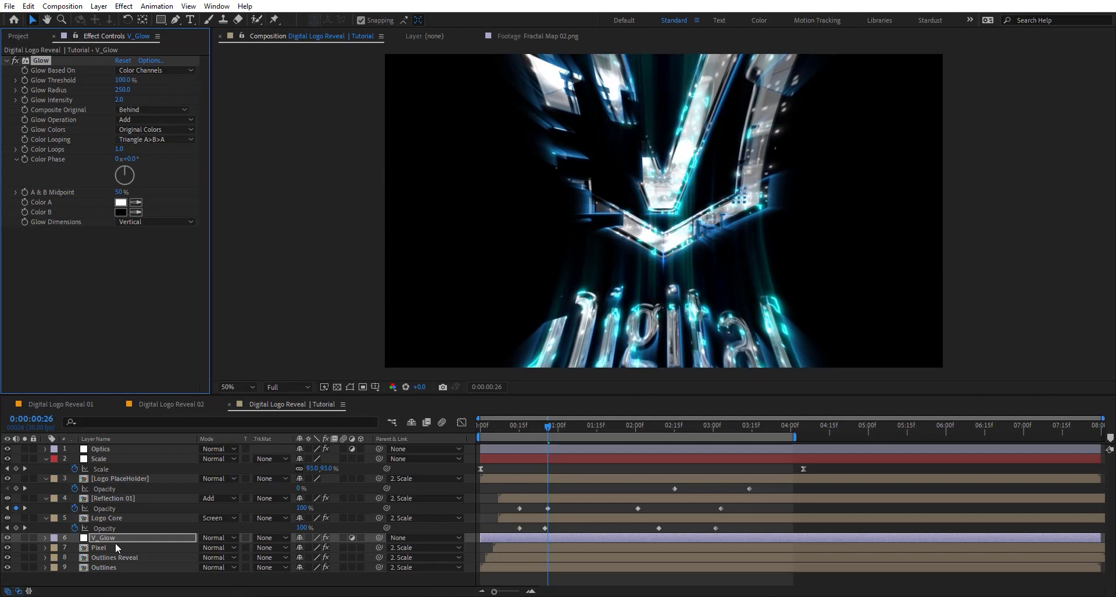
- Set the V_Glow layer's blending mode to Add and its opacity to 50%
left_click(218, 538)
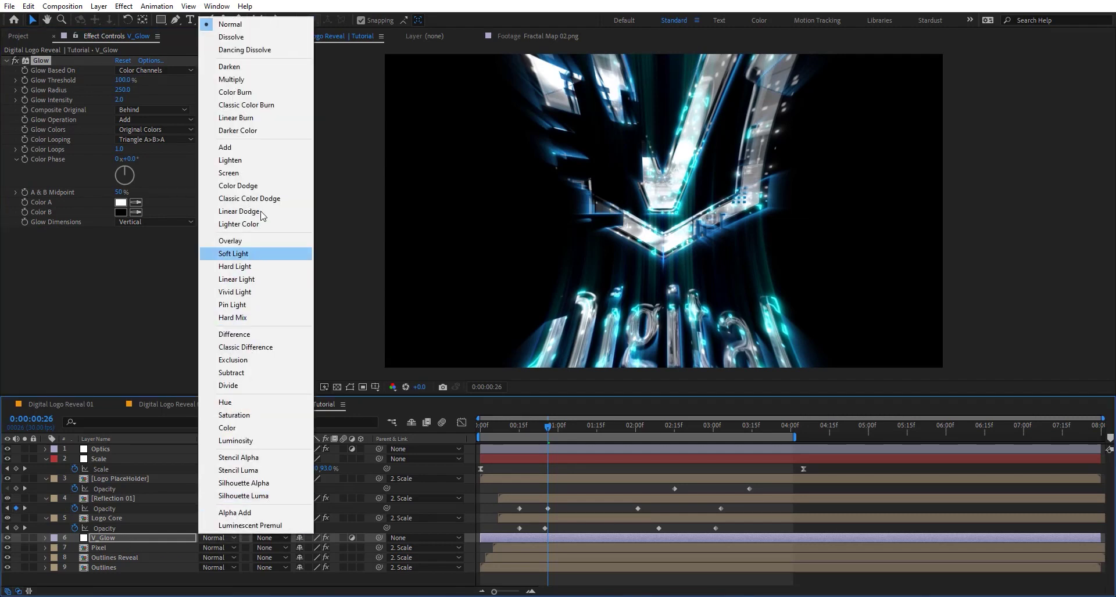
left_click(258, 146)
left_click(158, 538)
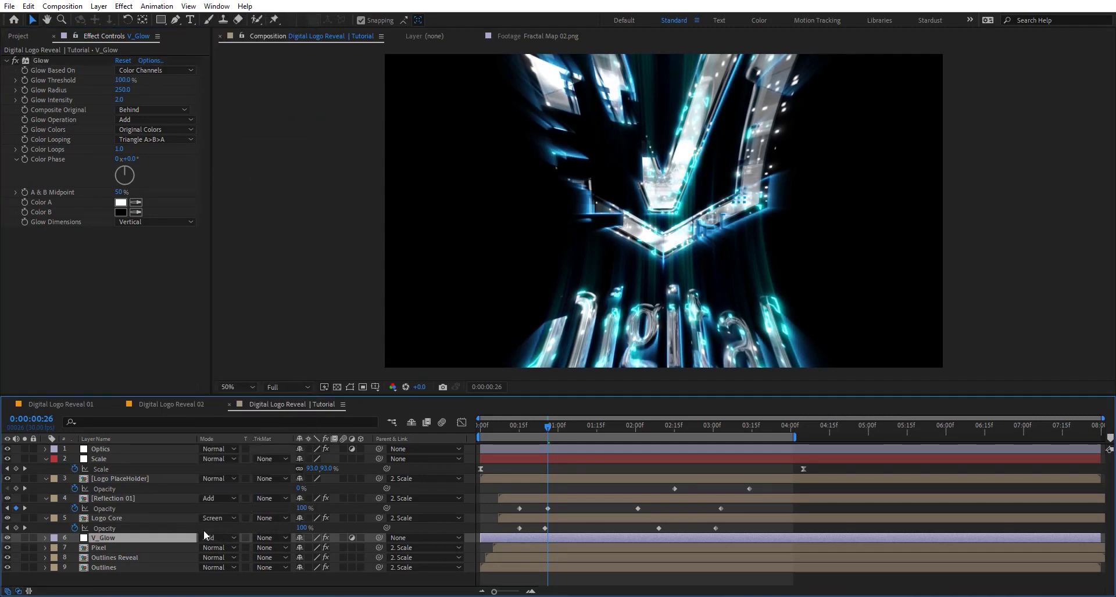
key("t")
left_click(300, 548)
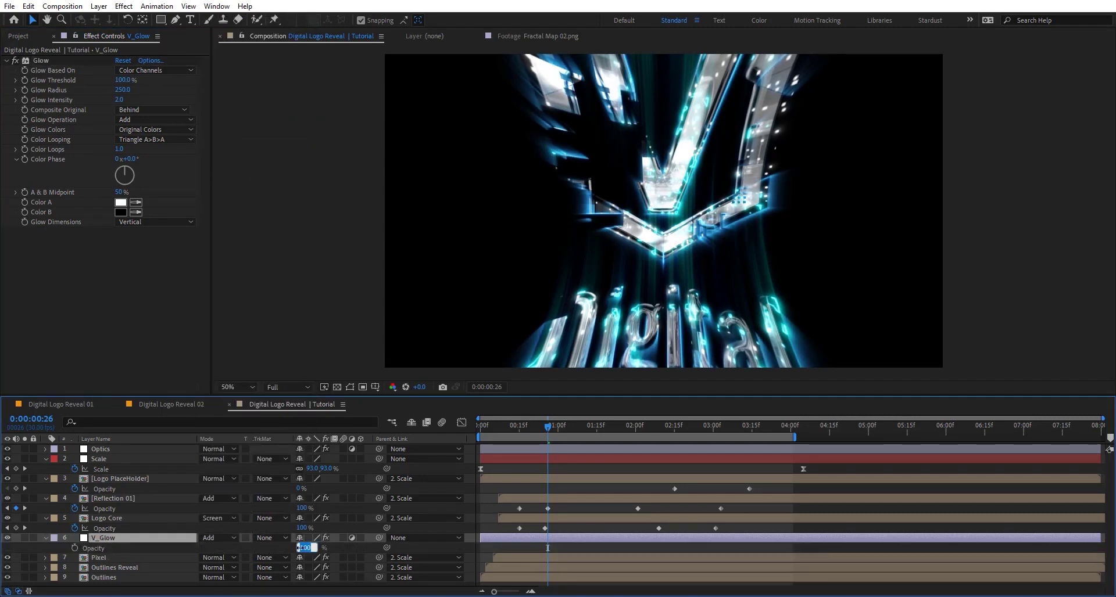
type("50")
key("Return")
- Duplicate the V_Glow layer and rename the copy D_Blur
left_click(161, 539)
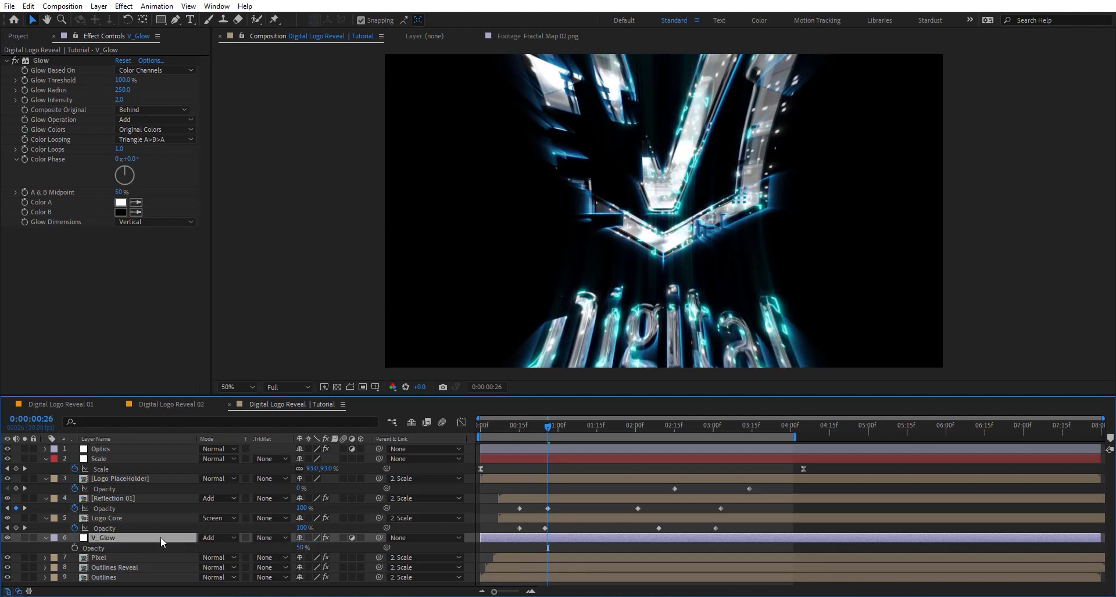
key("ctrl+d")
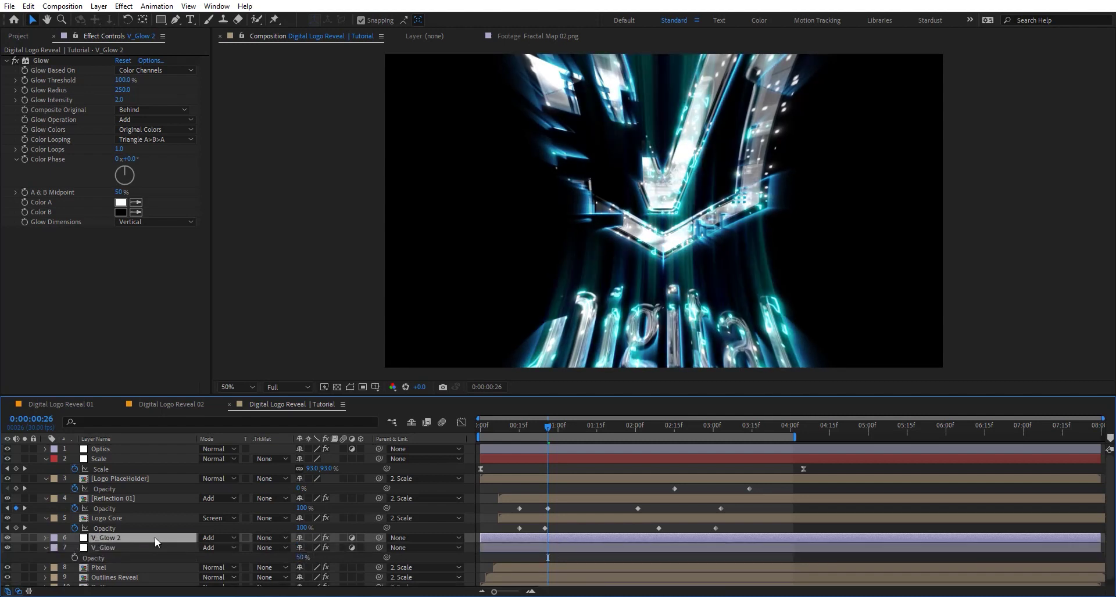
key("Return")
key("BackSpace")
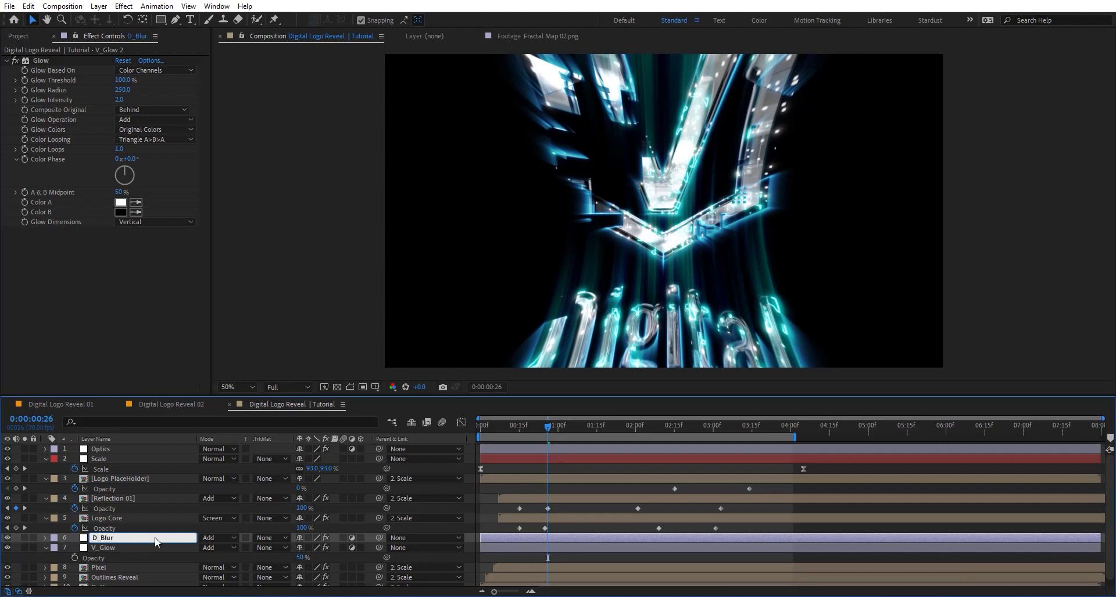
type("D_Blur")
key("Return")
- Apply Directional Blur to the D_Blur layer and delete its Glow effect
key("ctrl+space")
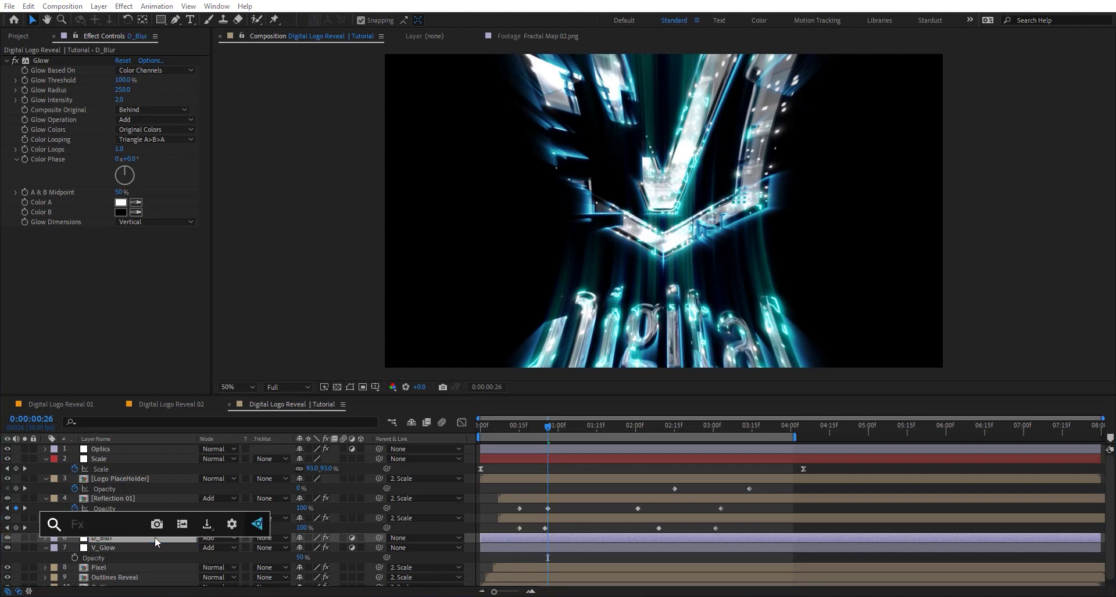
type("Dire")
key("Return")
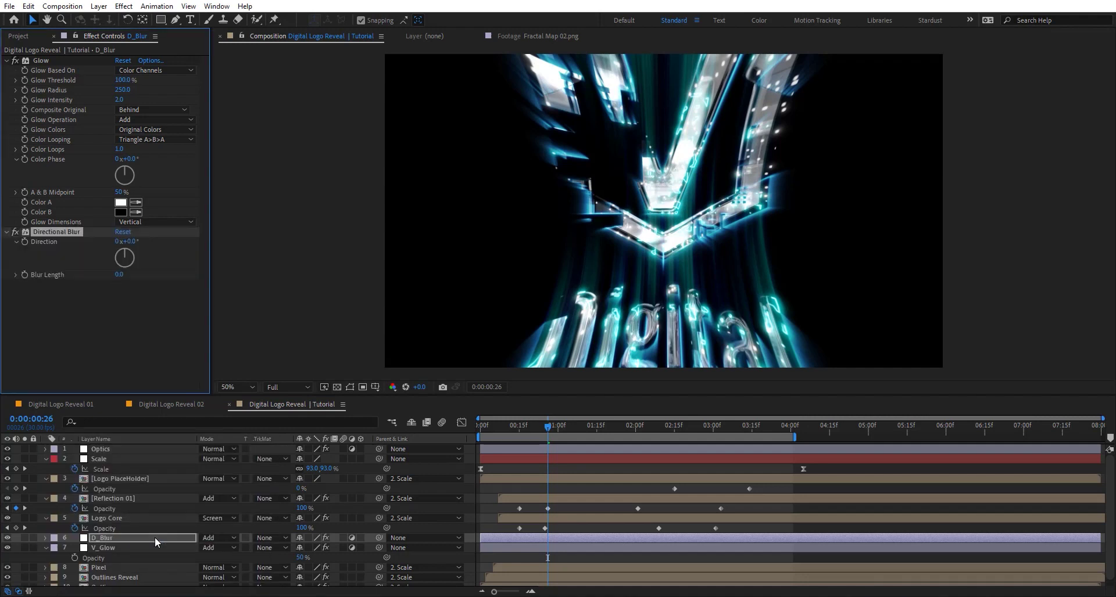
left_click(39, 62)
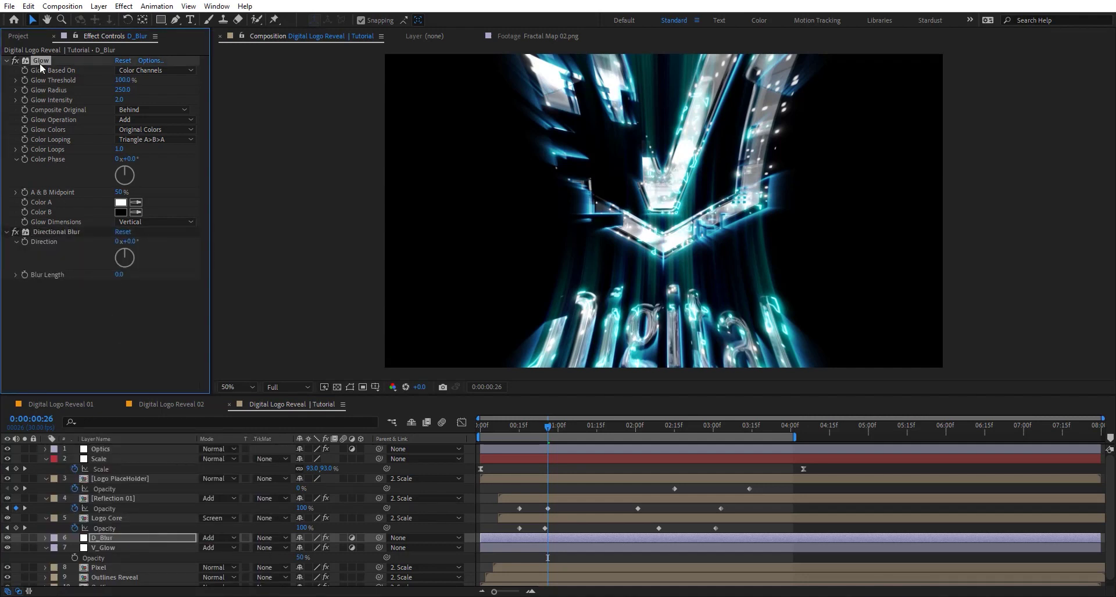
key("Delete")
- Set the Blur Length of D_Blur's Directional Blur to 180
left_click(120, 103)
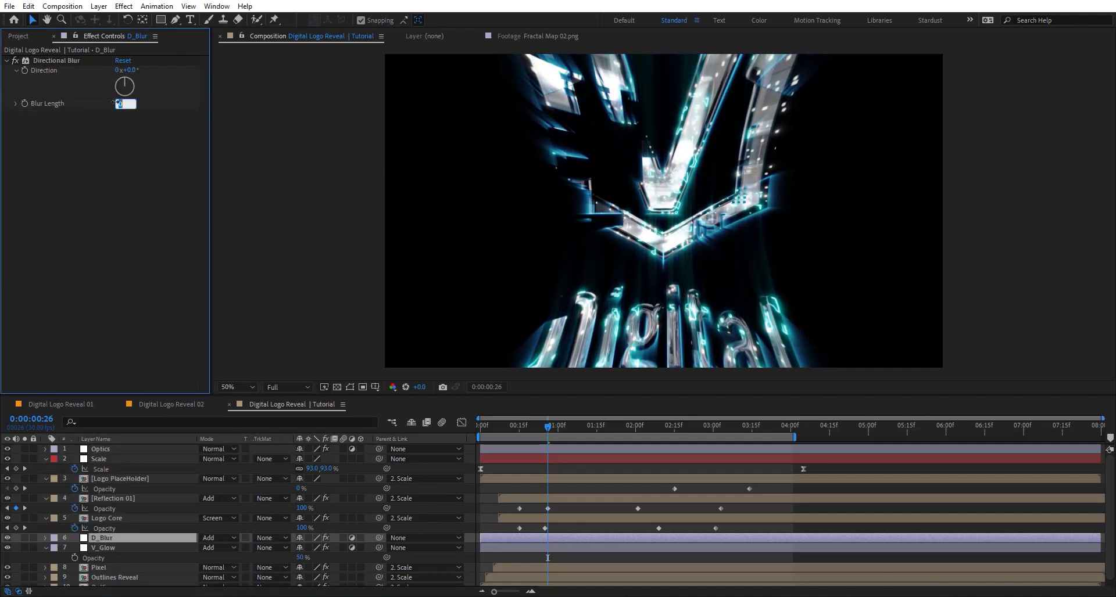
type("4")
type("80")
key("Return")
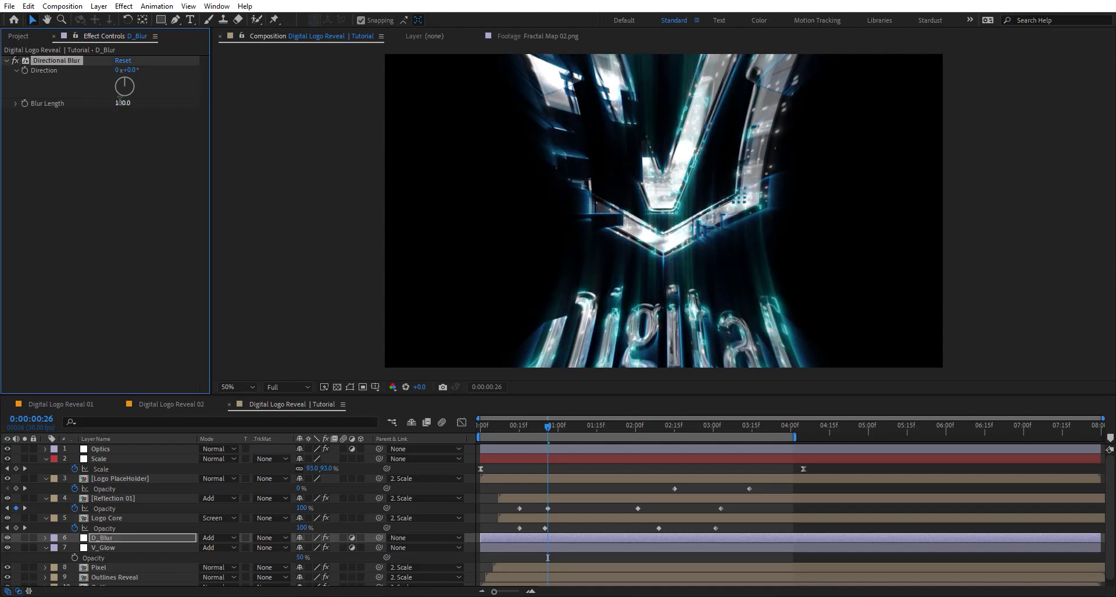
left_click(15, 61)
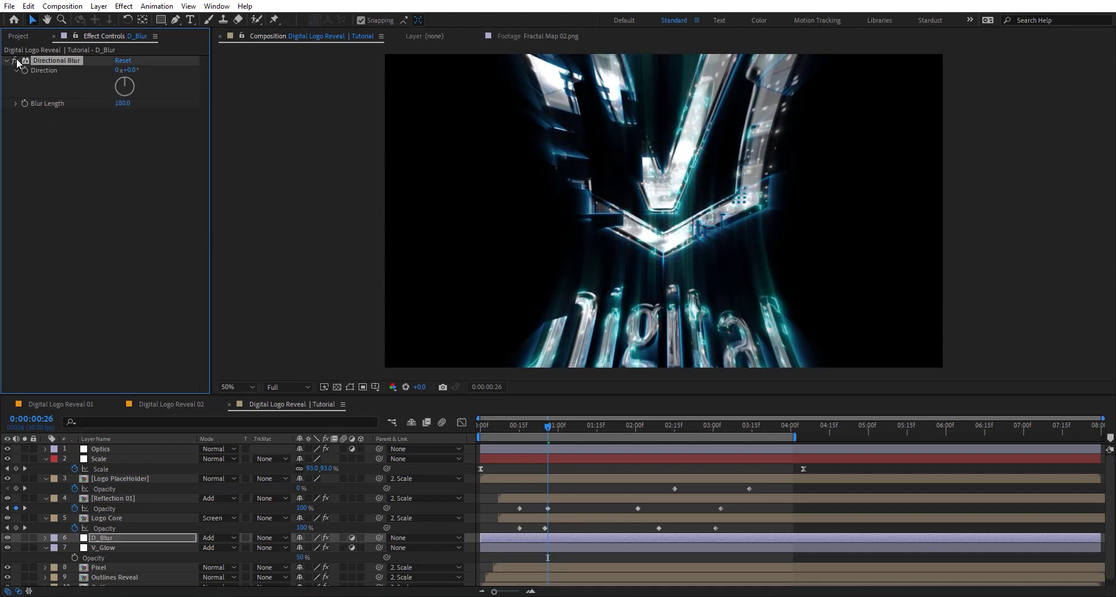
- Set the D_Blur layer's opacity to 76% and preview the logo animation
left_click(133, 538)
key("t")
left_click(298, 548)
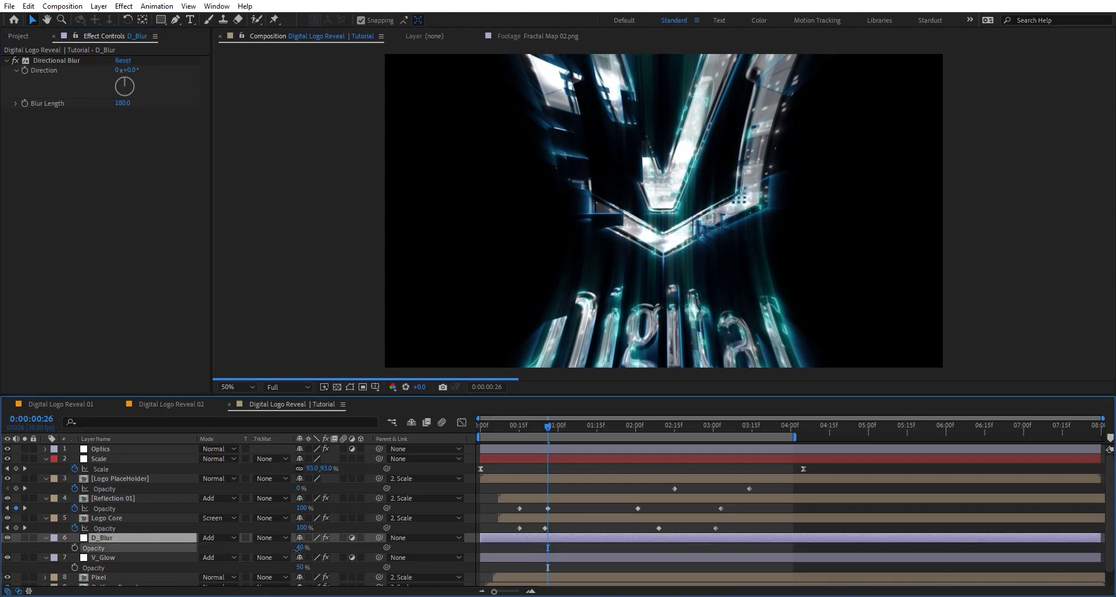
left_click_drag(298, 548, 254, 551)
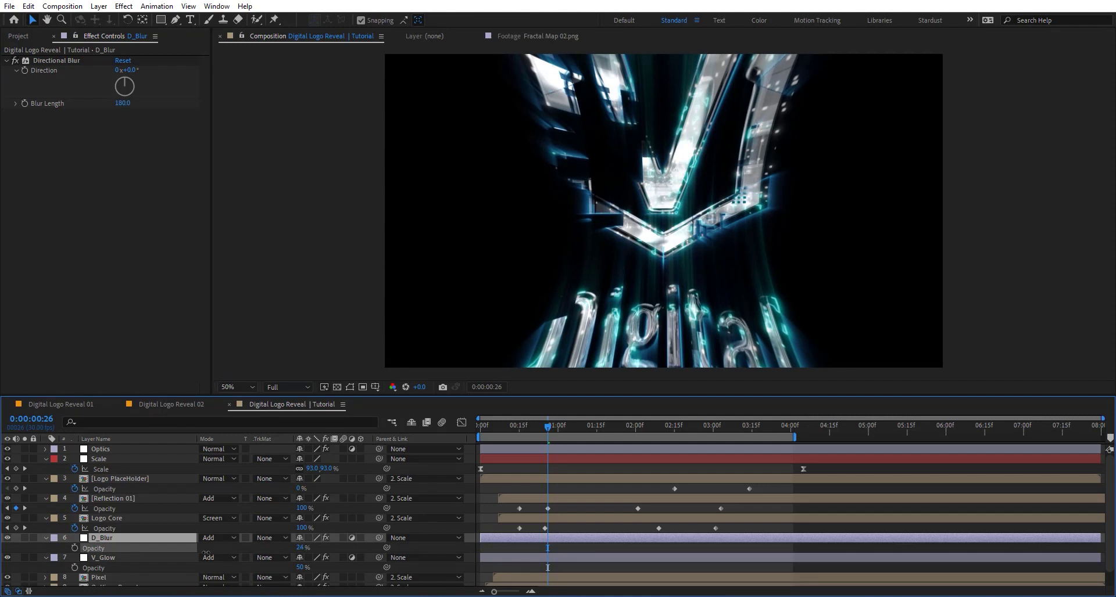
left_click_drag(206, 551, 505, 548)
key("space")
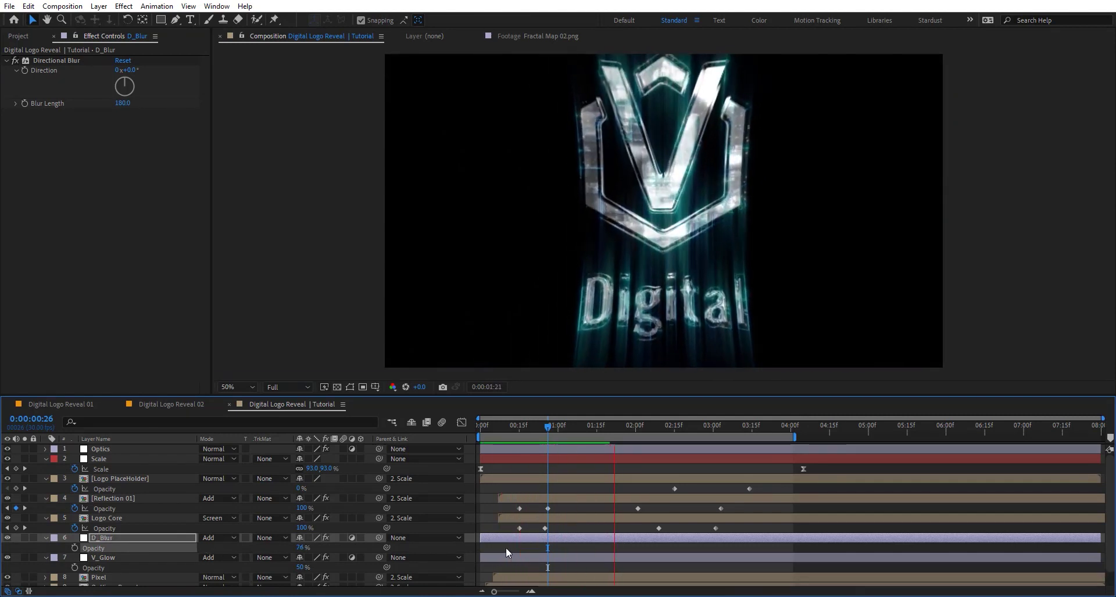
- Pre-compose all layers into a new composition named Logo Animation
left_click(520, 545)
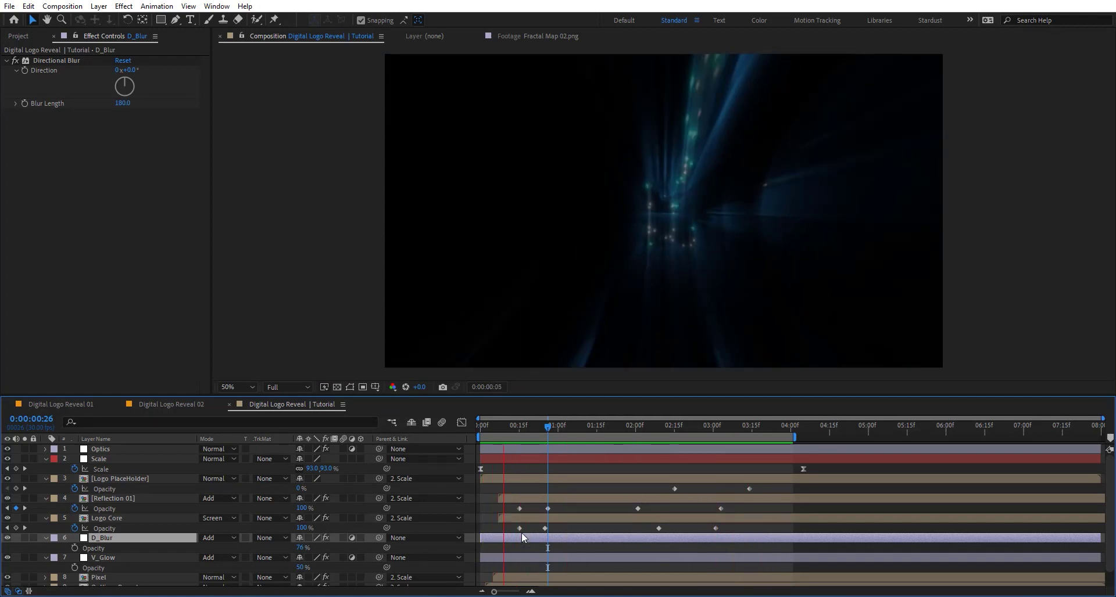
key("ctrl+a")
key("ctrl+shift+c")
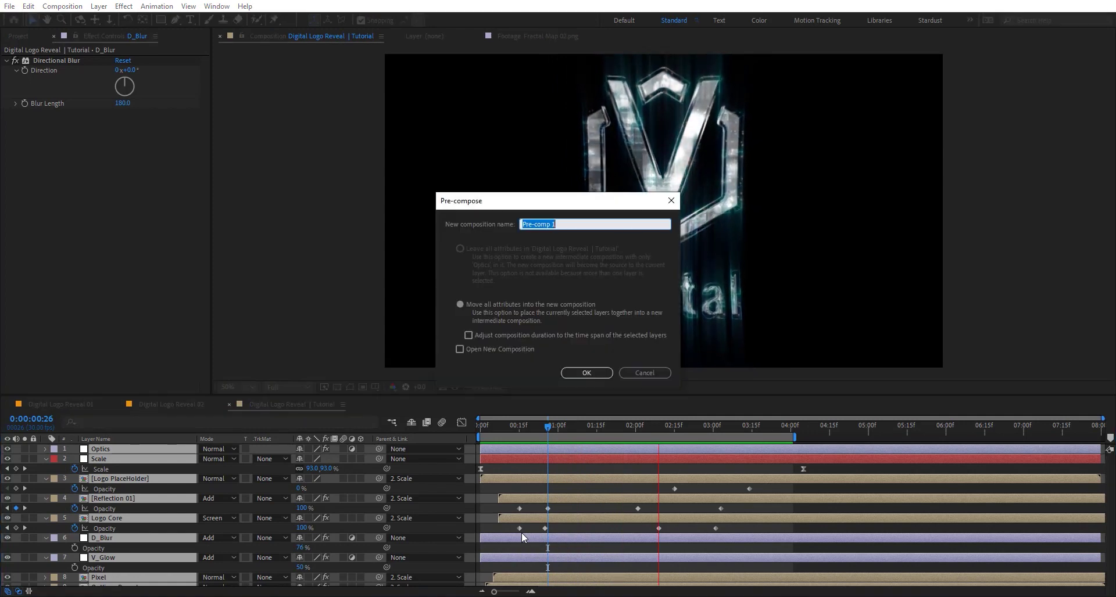
type("Logo Animat")
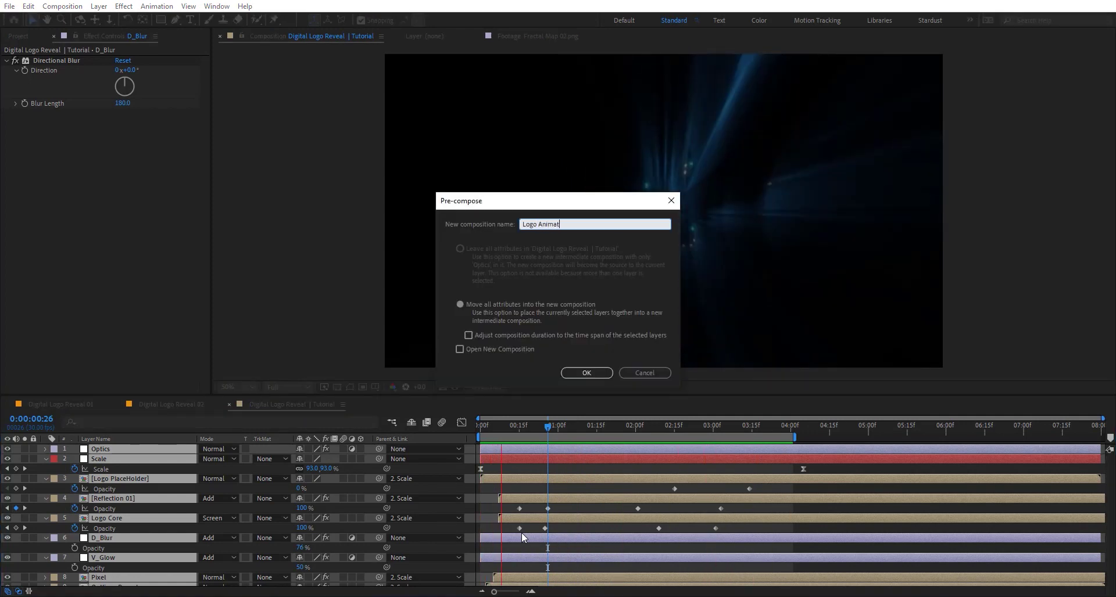
type("ion")
key("Return")
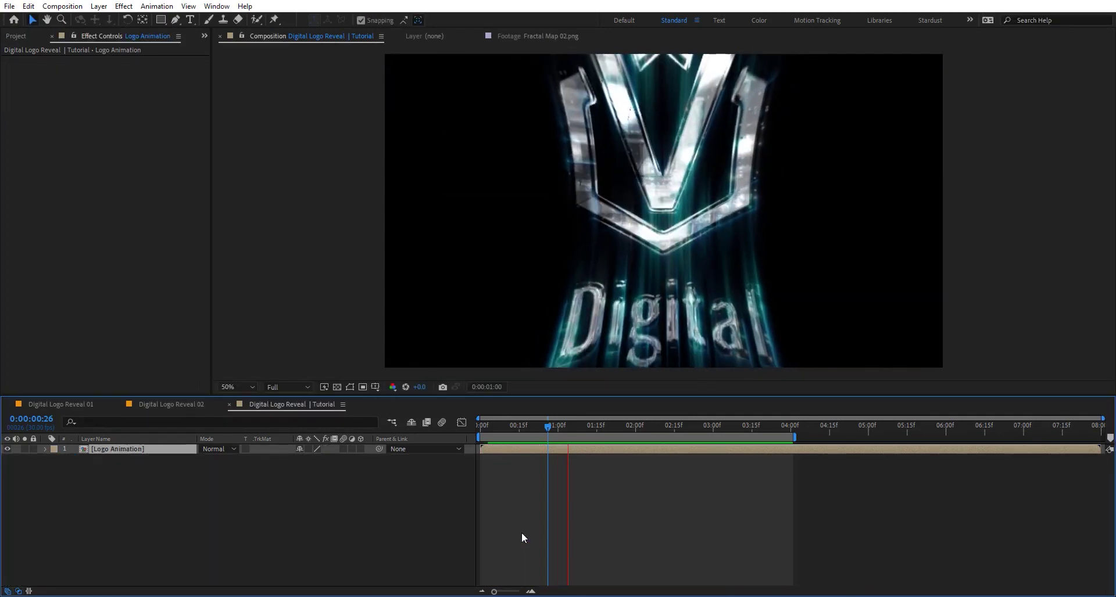
- Open the Logo Animation composition and reveal it among the project items
double_click(500, 448)
right_click(431, 562)
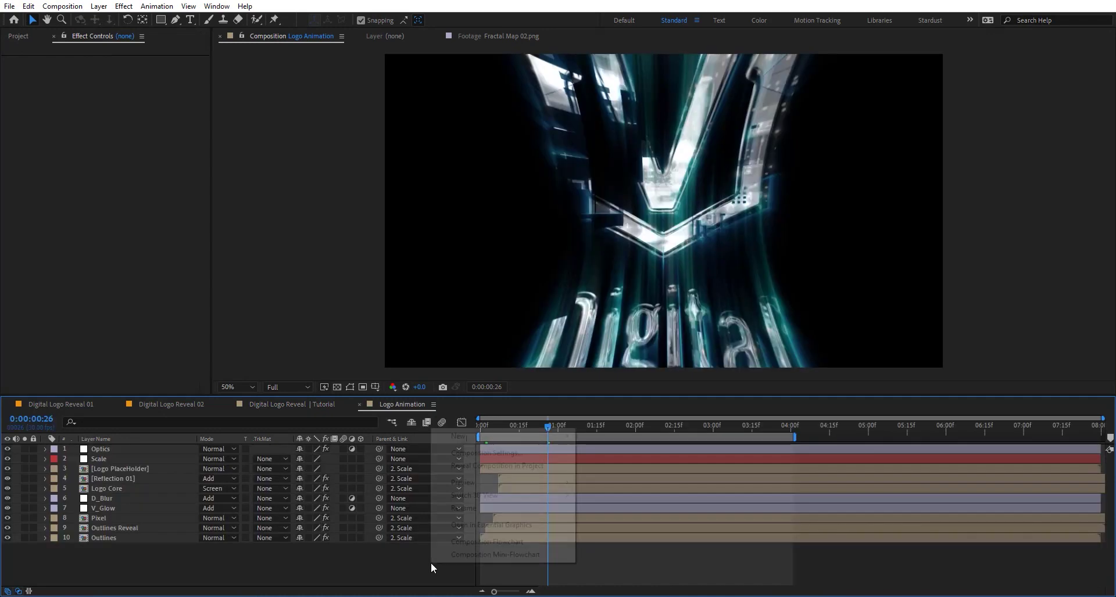
left_click(497, 466)
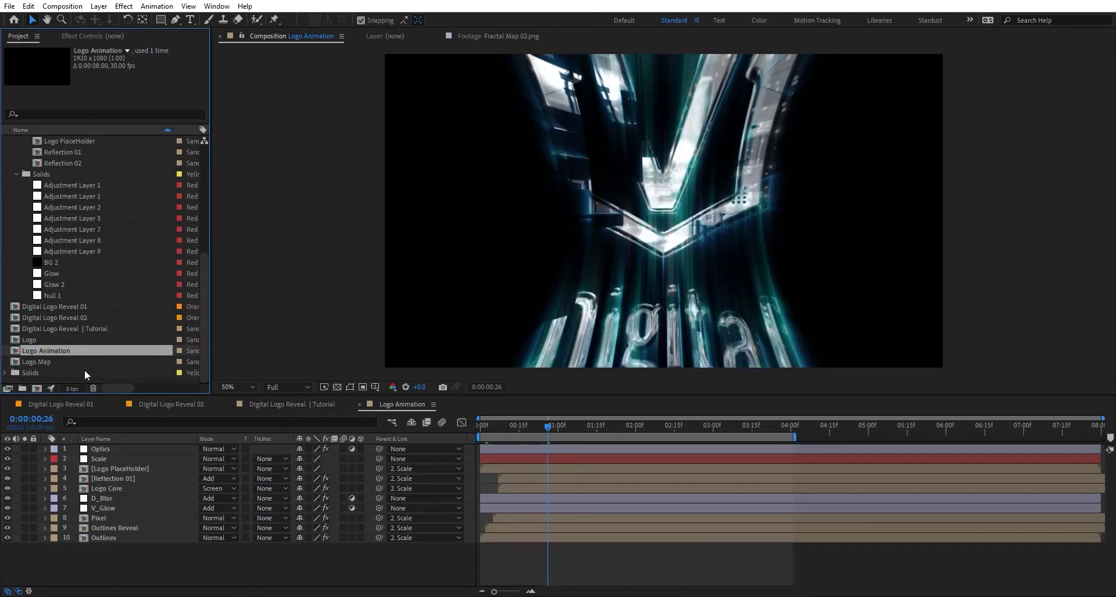
- Duplicate the Logo Animation composition, rename the copy Logo Pixel and open it
key("ctrl+d")
key("Return")
left_click_drag(78, 373, 40, 372)
type("Pixel")
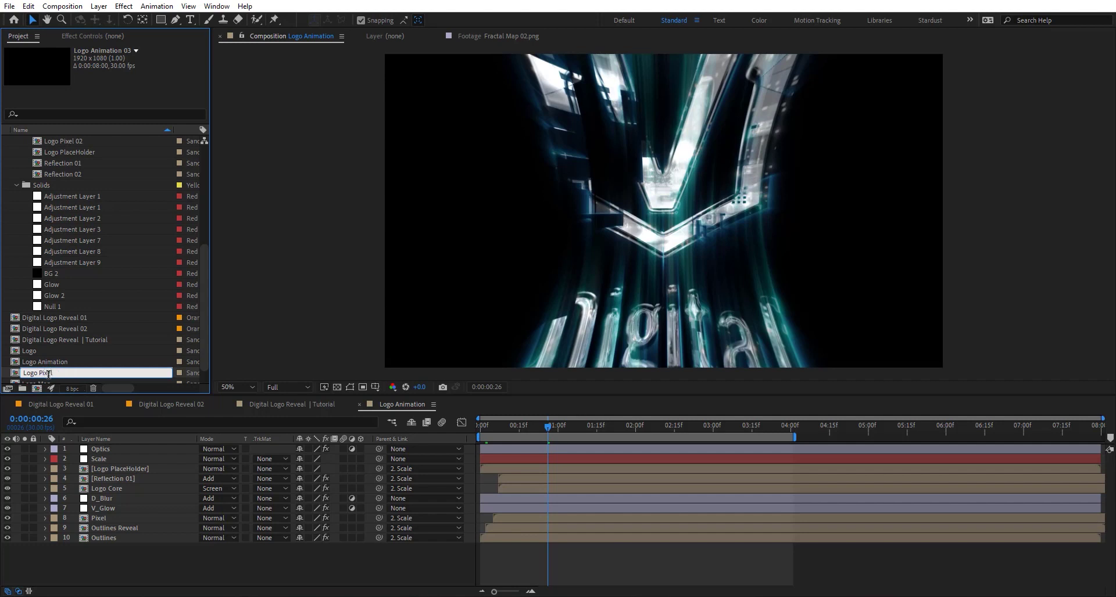
key("Return")
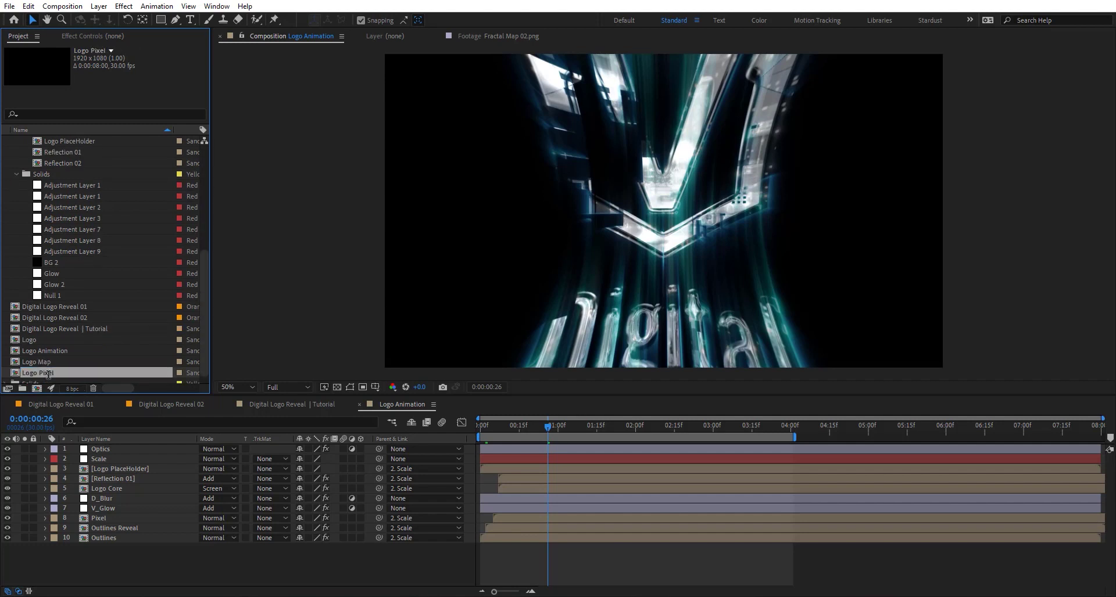
double_click(48, 373)
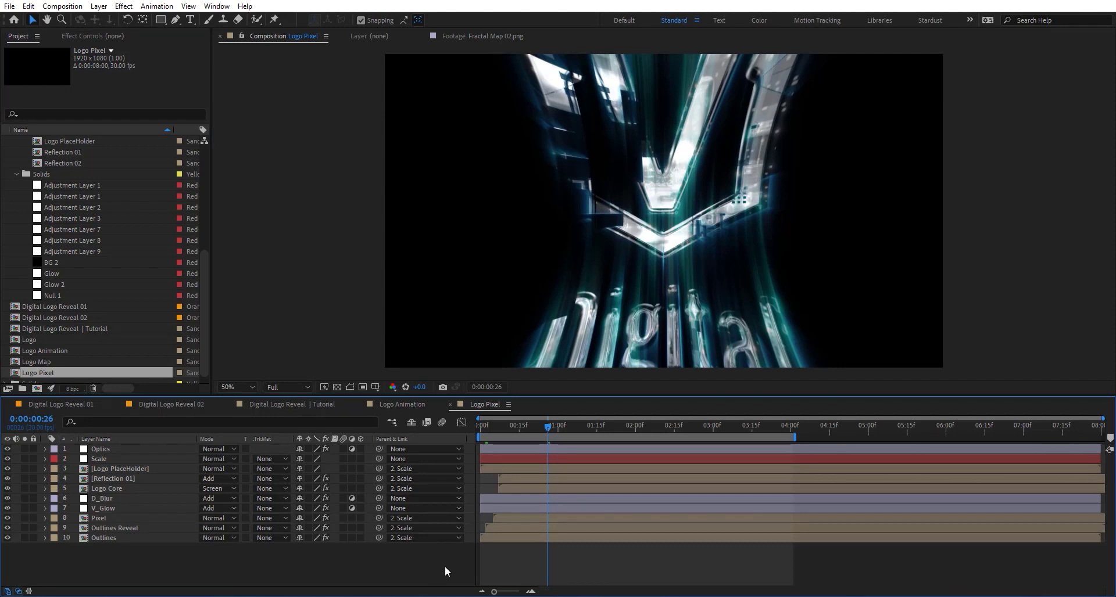
- Add Texture.jpg as the bottom layer of the Logo Pixel composition and solo it at the first frame
left_click_drag(538, 424, 473, 426)
scroll(104, 184, "up", 6)
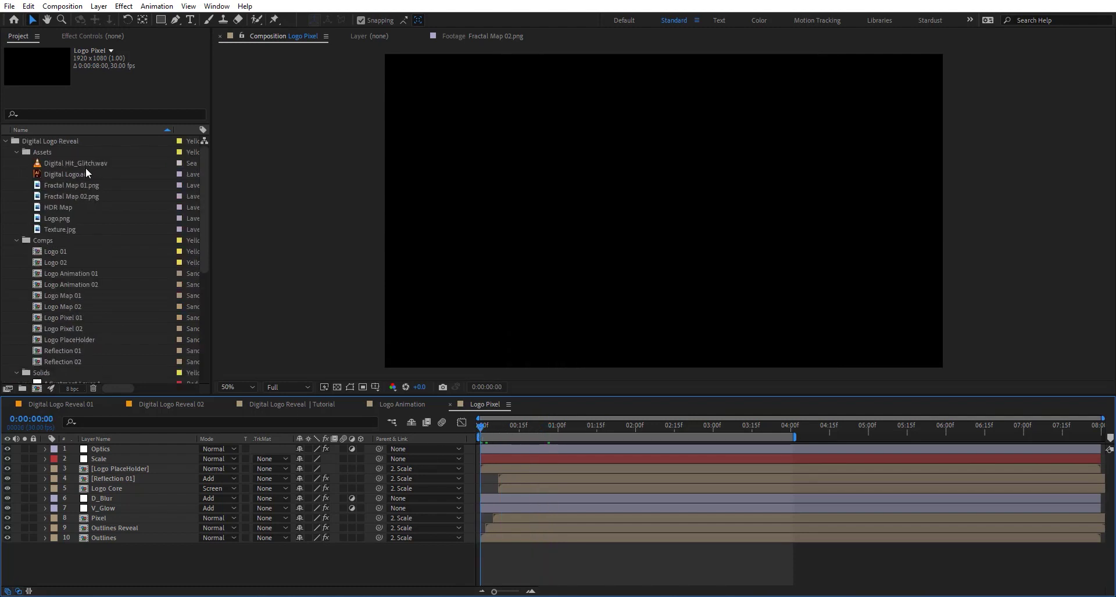
left_click_drag(61, 229, 131, 559)
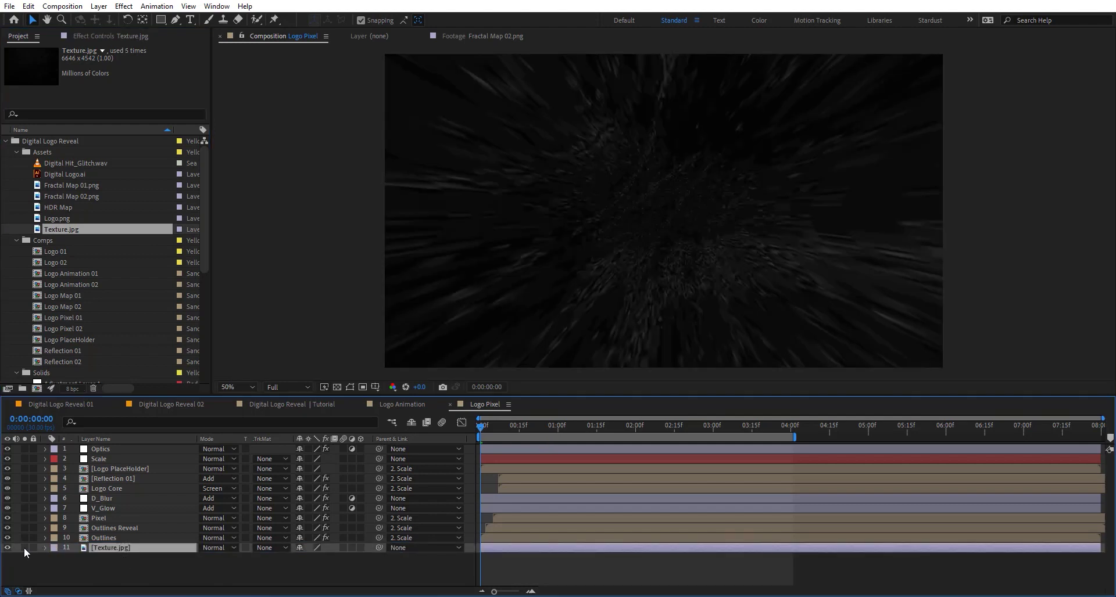
left_click(24, 548)
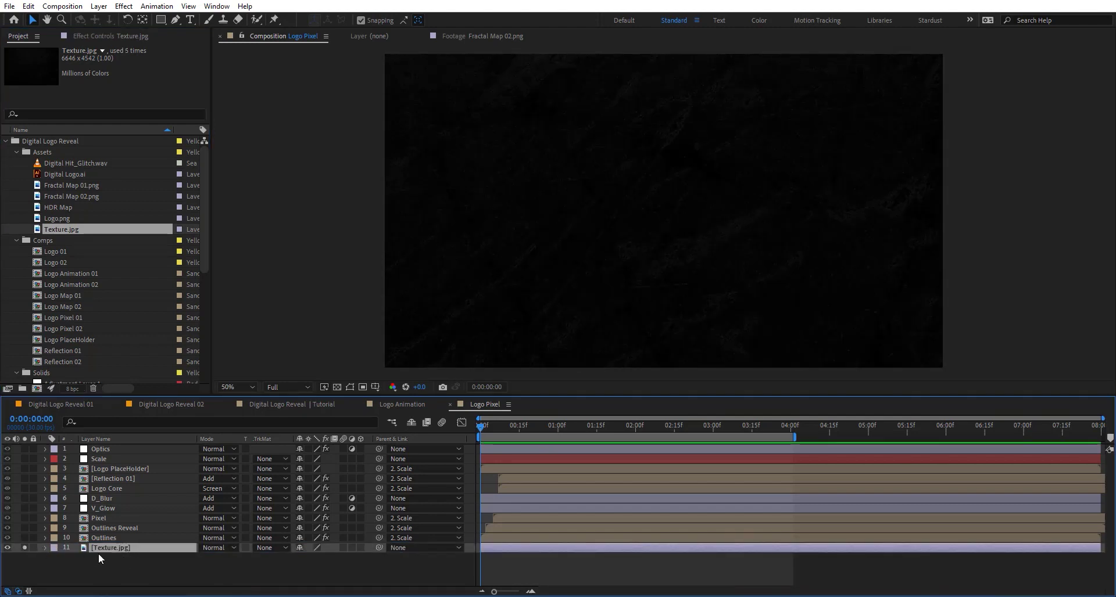
- Apply the Curves effect to the Texture.jpg layer
left_click(116, 35)
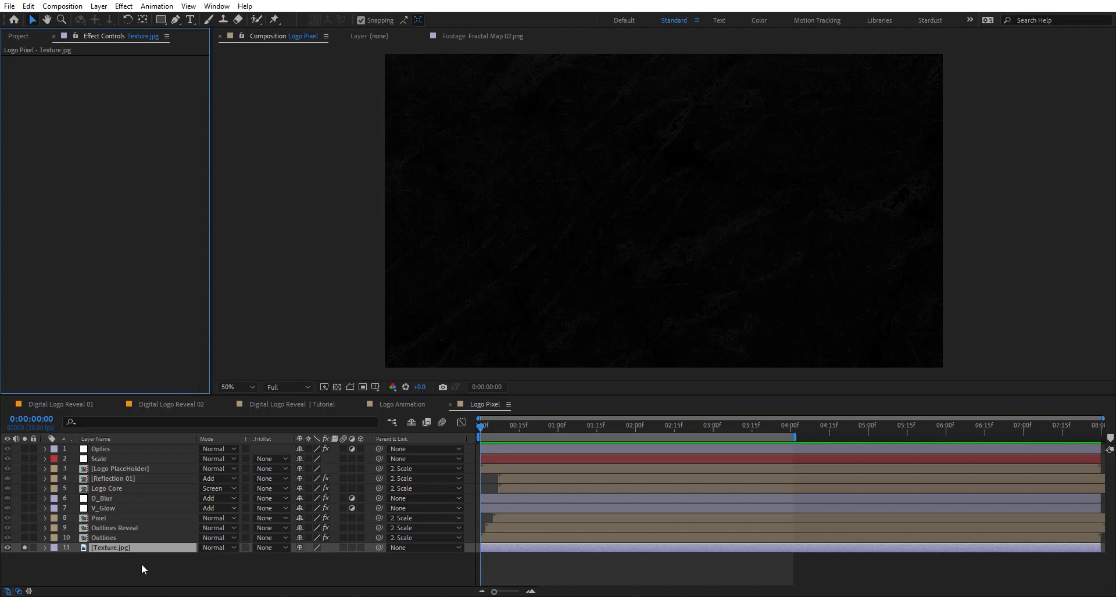
left_click(158, 547)
key("ctrl+space")
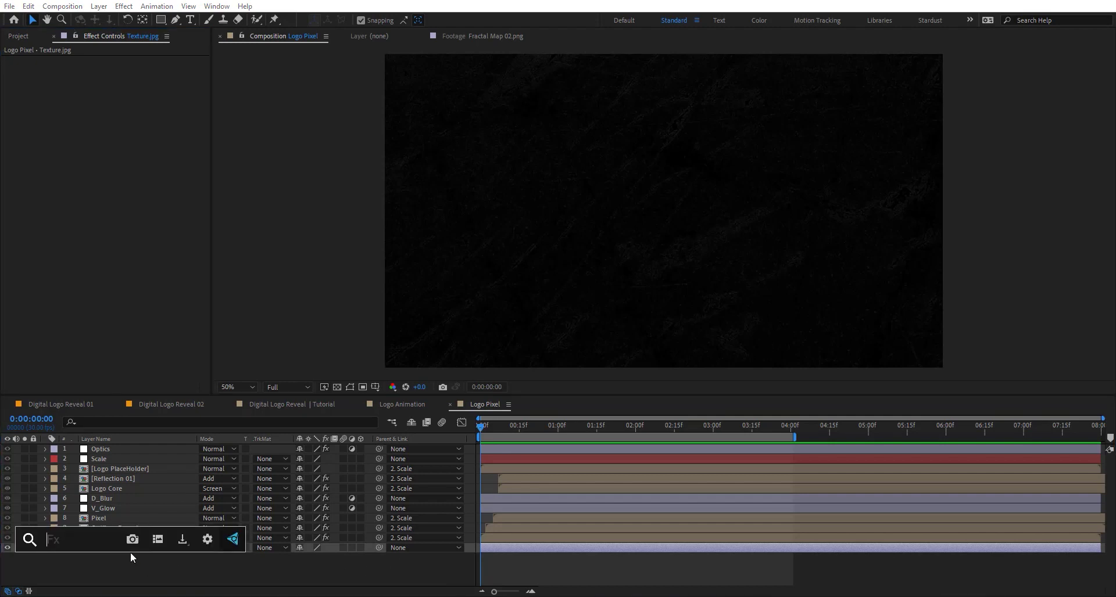
type("cur")
key("Return")
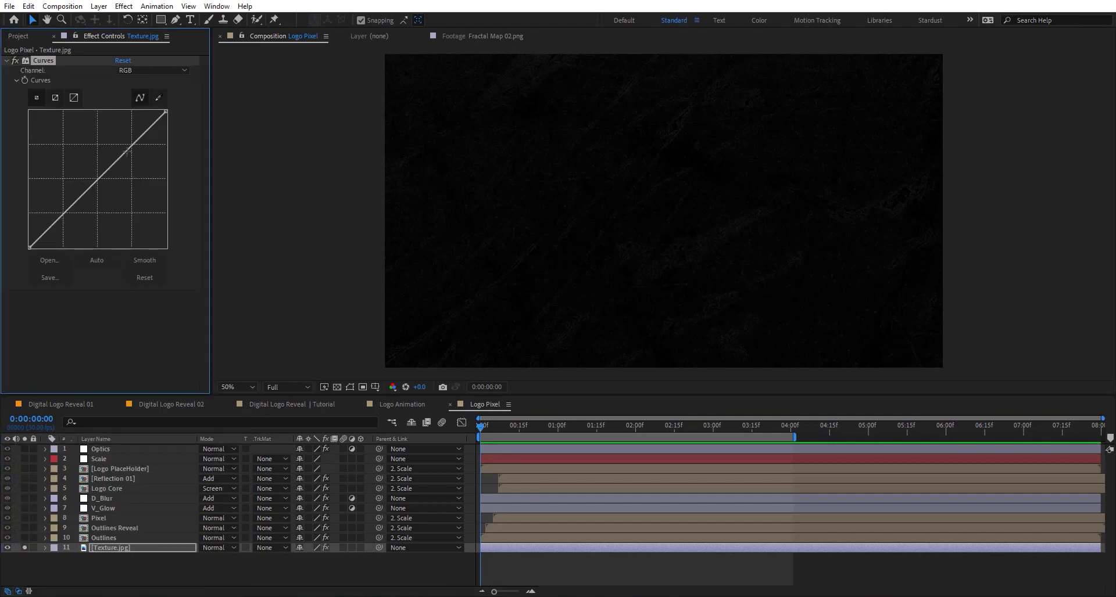
- Shape the texture's RGB curve into a near-vertical rise close to the black end, isolating only tiny bright specks
left_click_drag(117, 157, 45, 111)
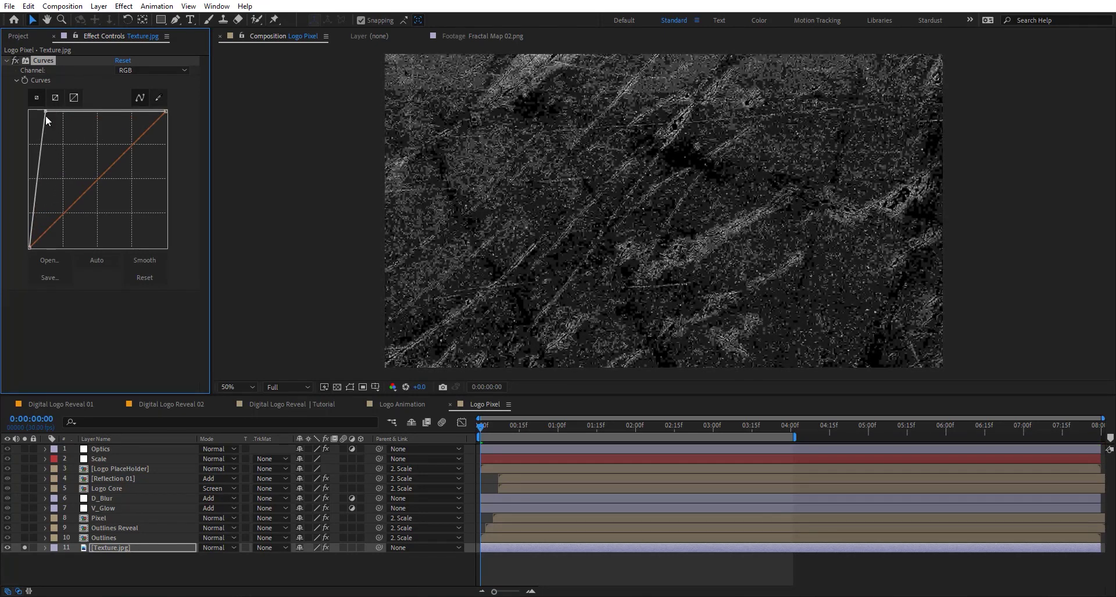
left_click_drag(35, 214, 42, 247)
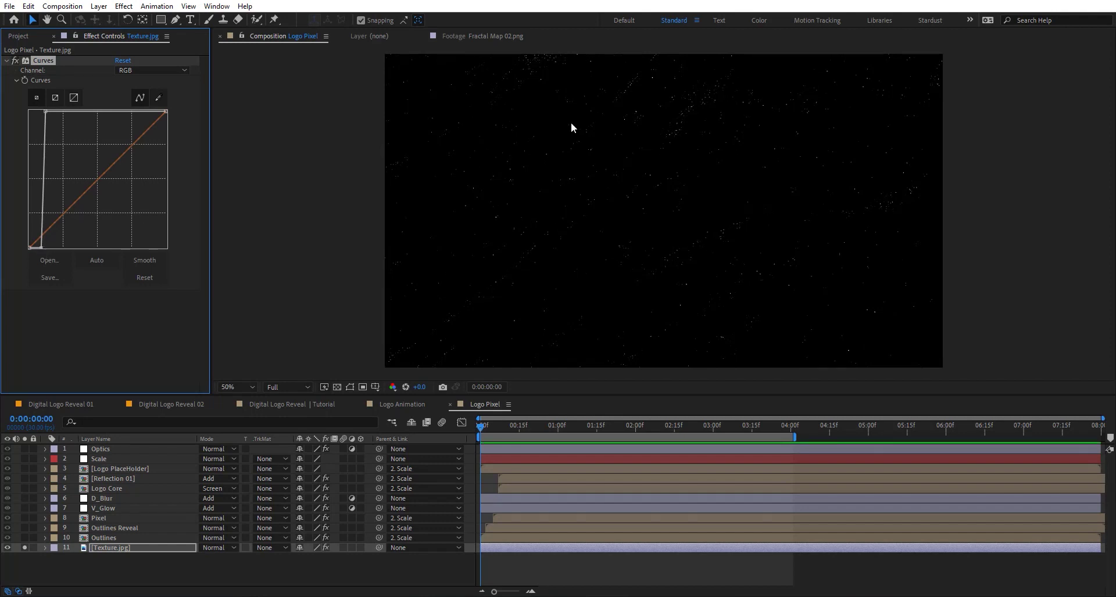
scroll(709, 138, "up", 2)
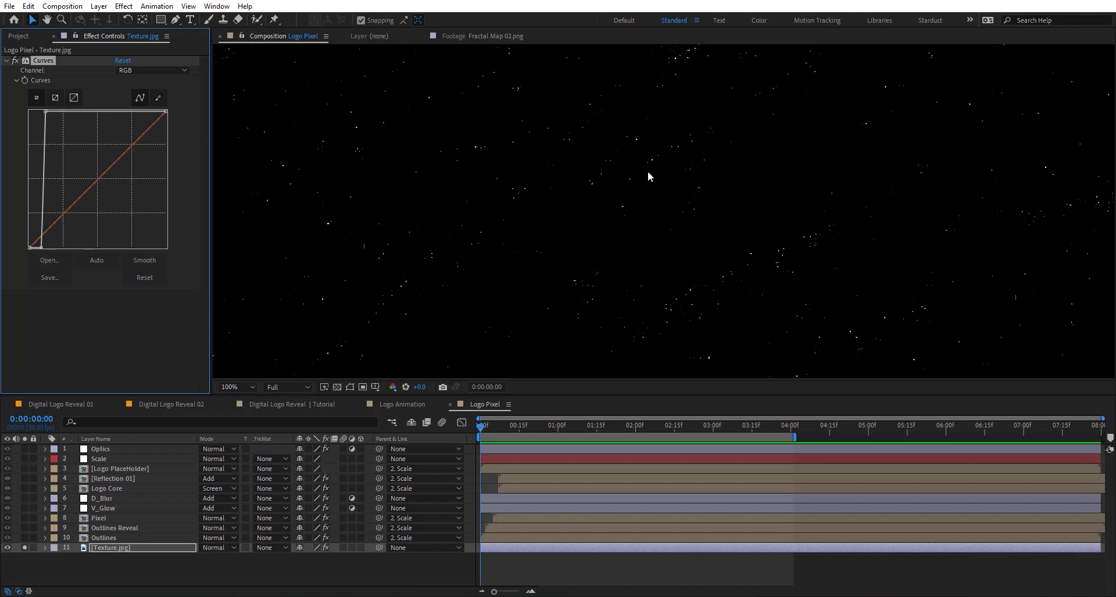
scroll(647, 175, "down", 1)
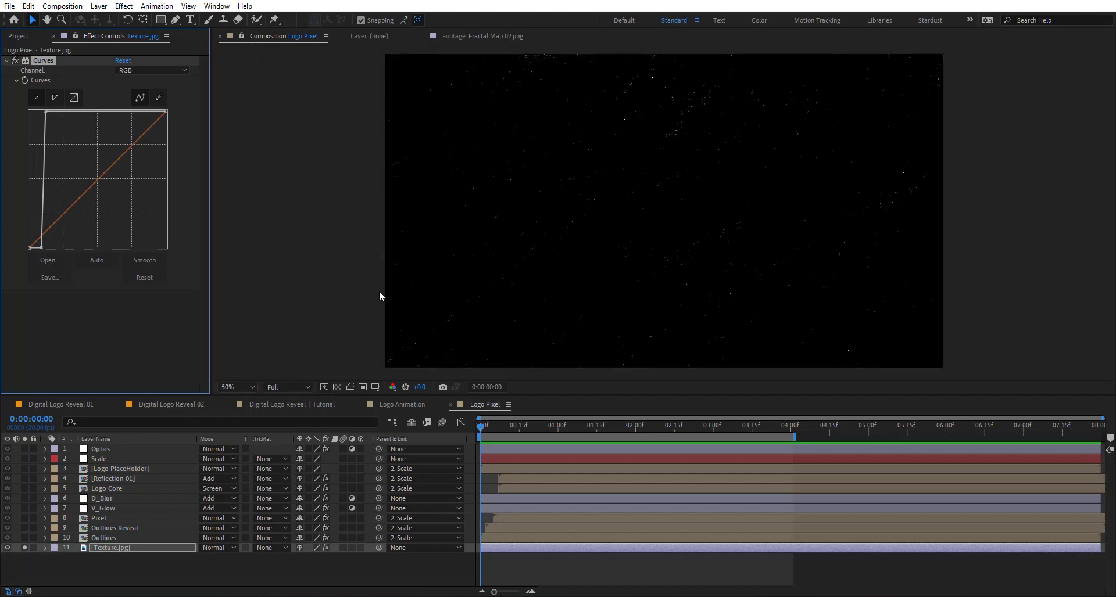
- Create an adjustment layer above all other layers and name it Pixel
left_click(178, 557)
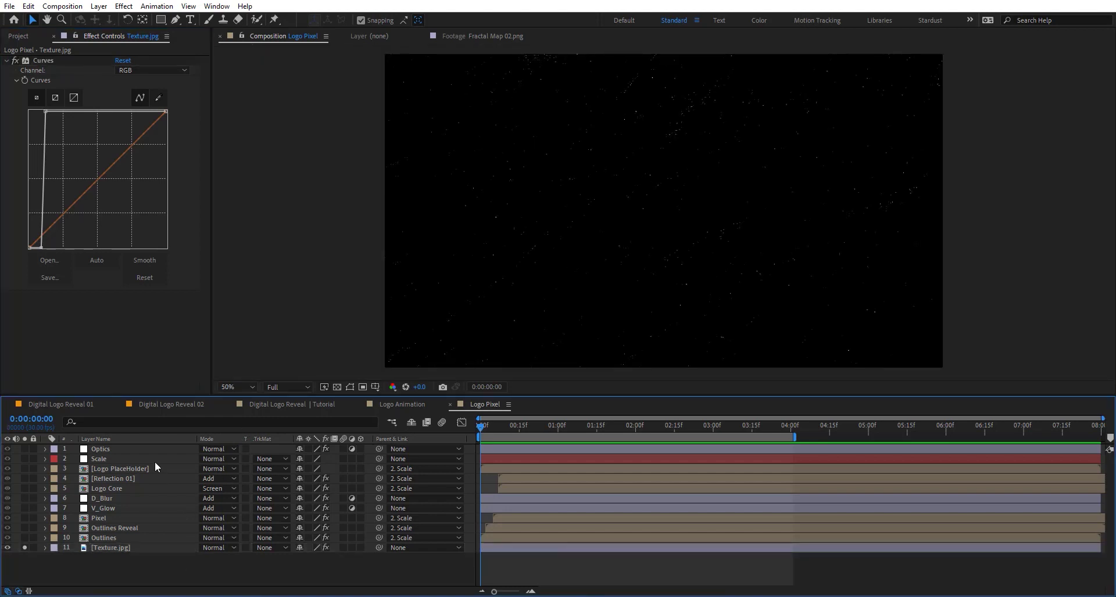
left_click(157, 449)
key("ctrl+alt+y")
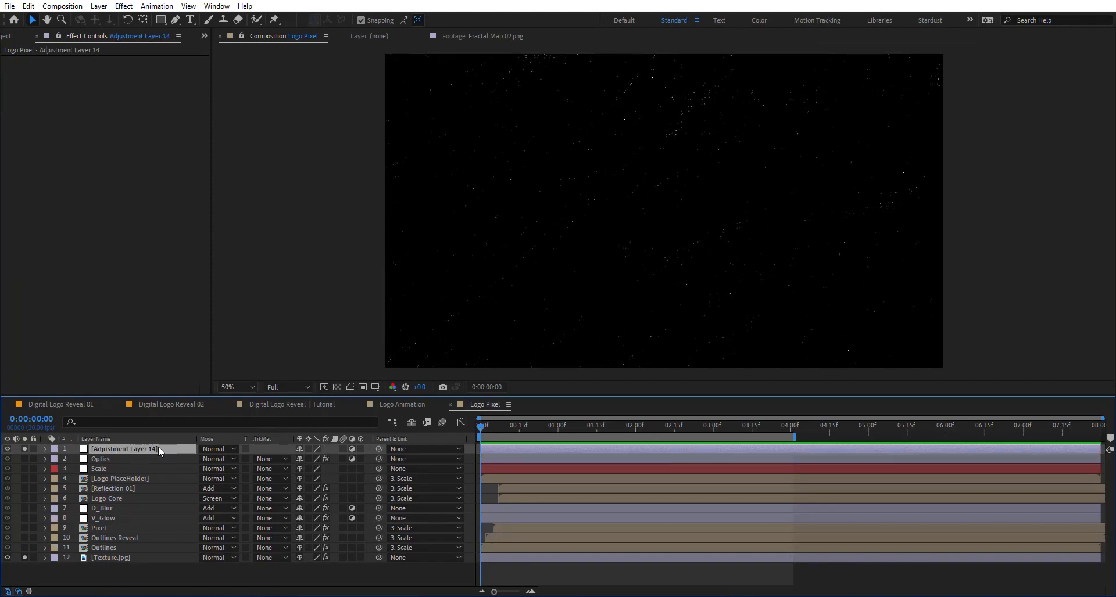
key("Return")
type("Pixel")
key("Return")
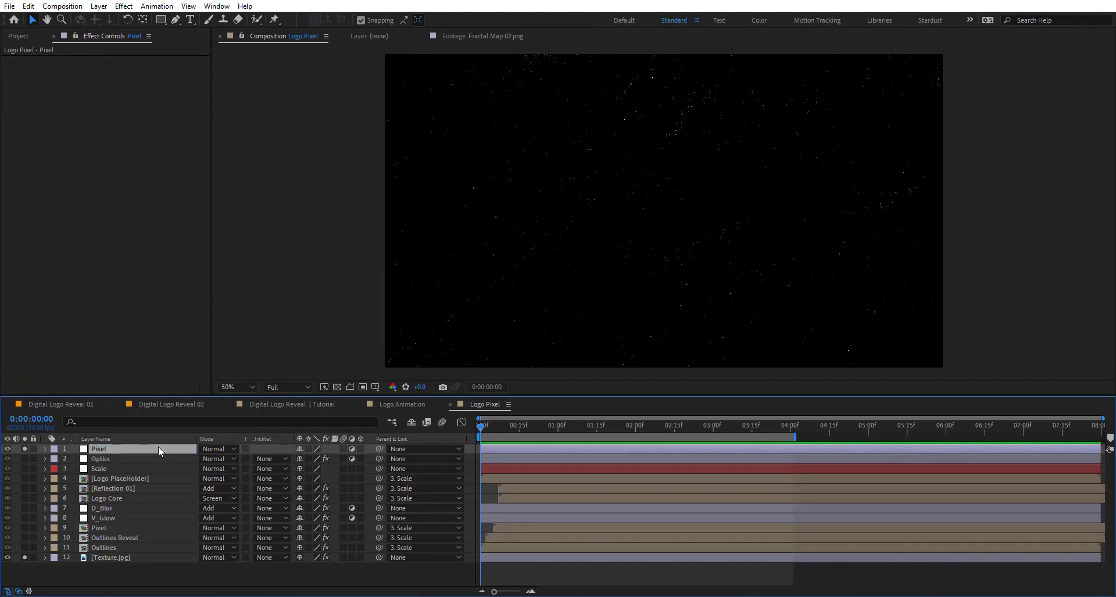
- Apply CC Ball Action to the Pixel adjustment layer with a Grid Spacing of 2
key("ctrl+space")
type("cc ba")
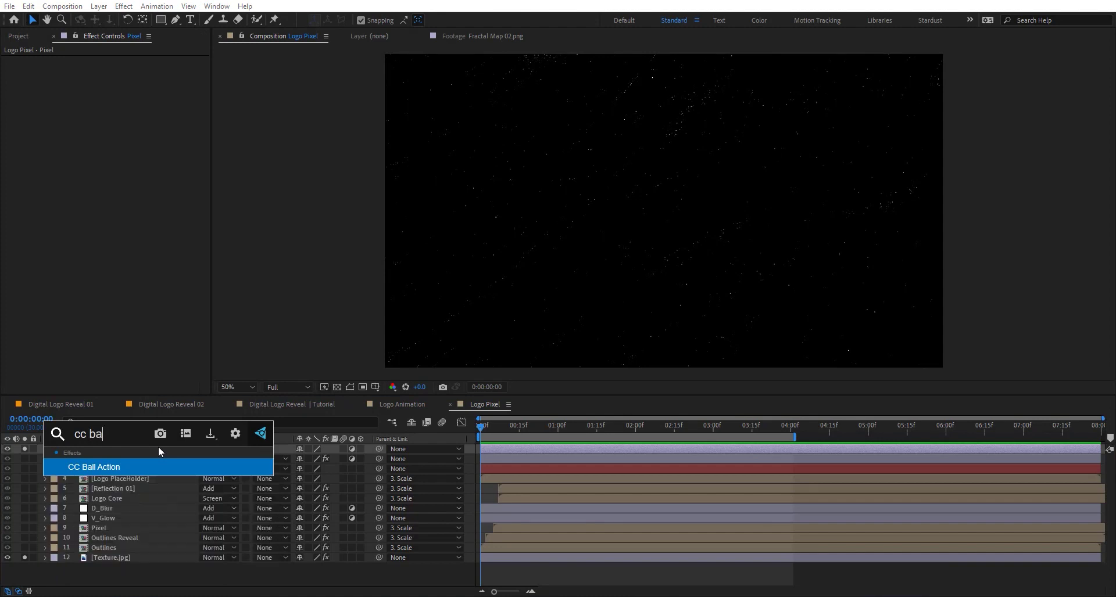
key("Return")
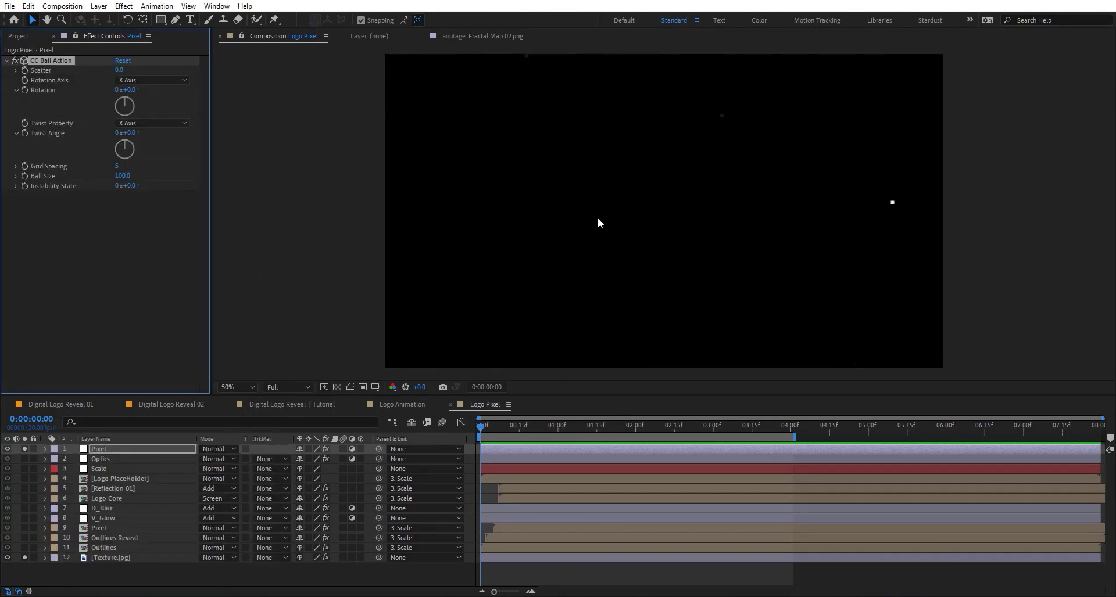
left_click(76, 173)
left_click(119, 168)
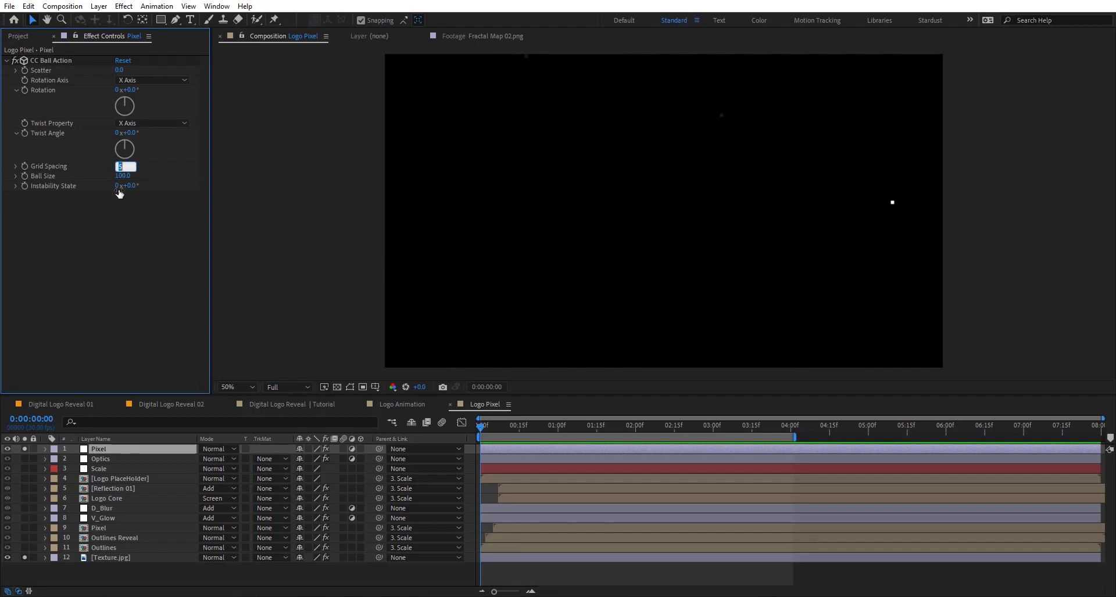
type("2")
key("Return")
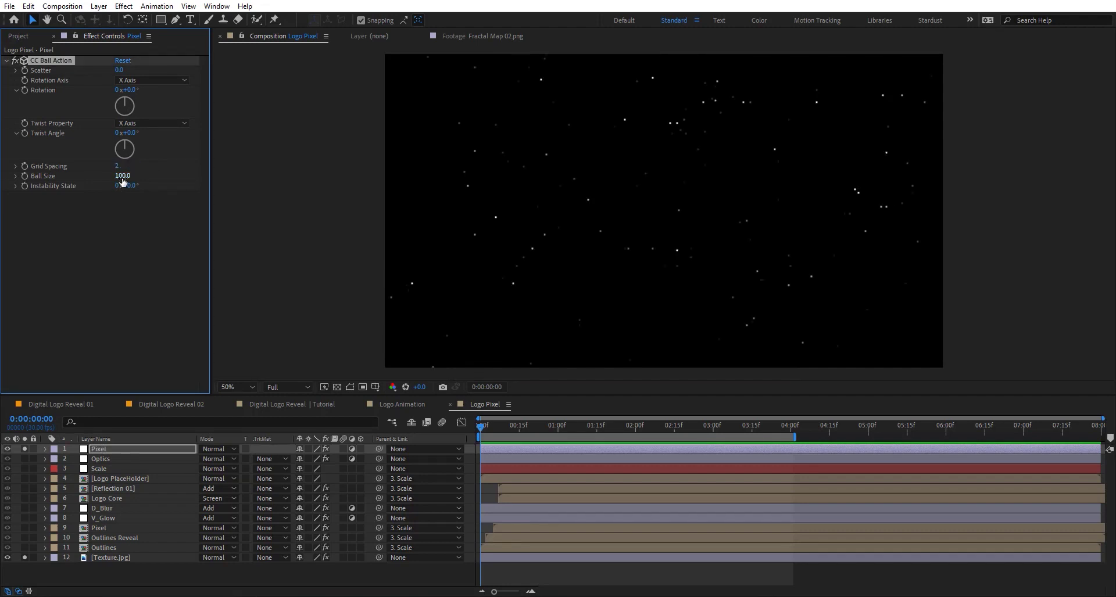
- Set the CC Ball Action Ball Size to 50 and turn off solo for the Pixel and texture layers
left_click(123, 175)
key("Return")
left_click(25, 449)
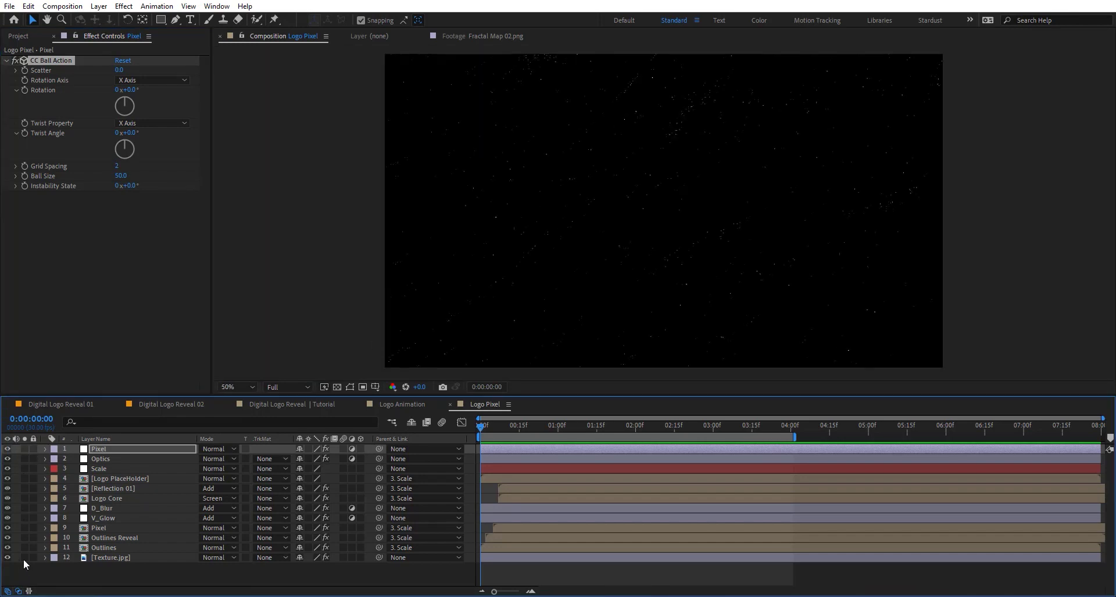
- Compare the logo at 0:00:01:21 with the Pixel adjustment layer hidden and shown, and examine the dot pattern up close
left_click(597, 428)
left_click(611, 428)
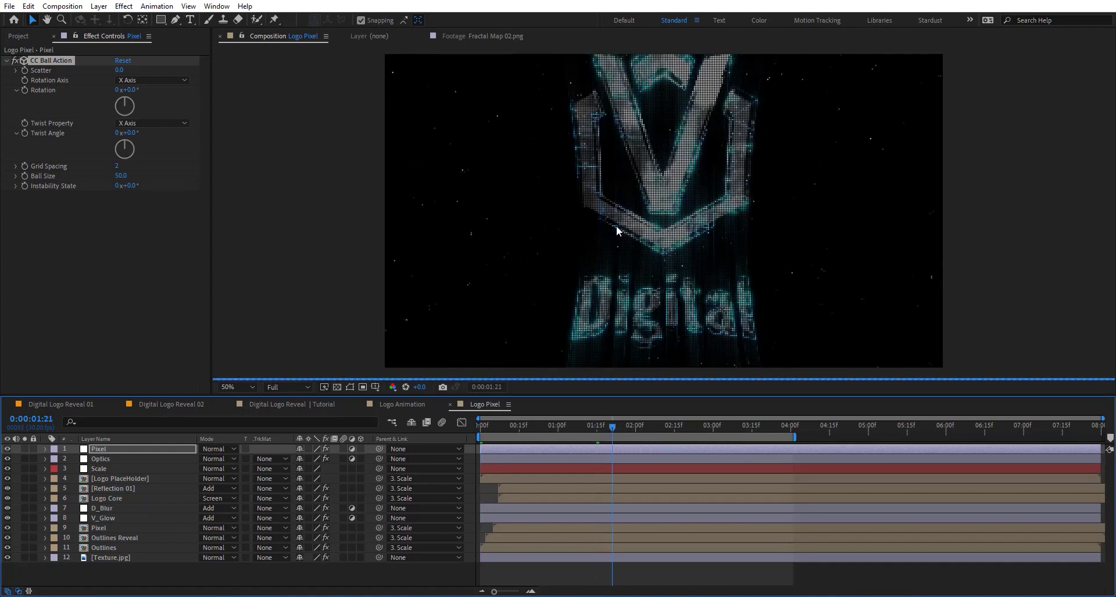
left_click(8, 450)
left_click(8, 451)
left_click(7, 451)
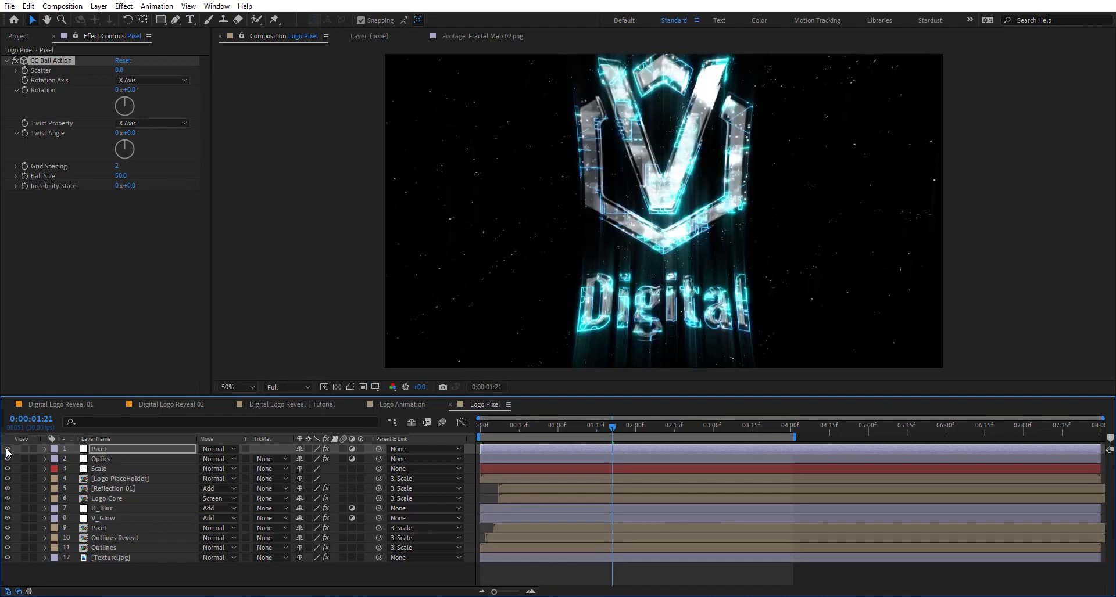
left_click(7, 451)
left_click(7, 450)
left_click(8, 450)
scroll(677, 235, "up", 2)
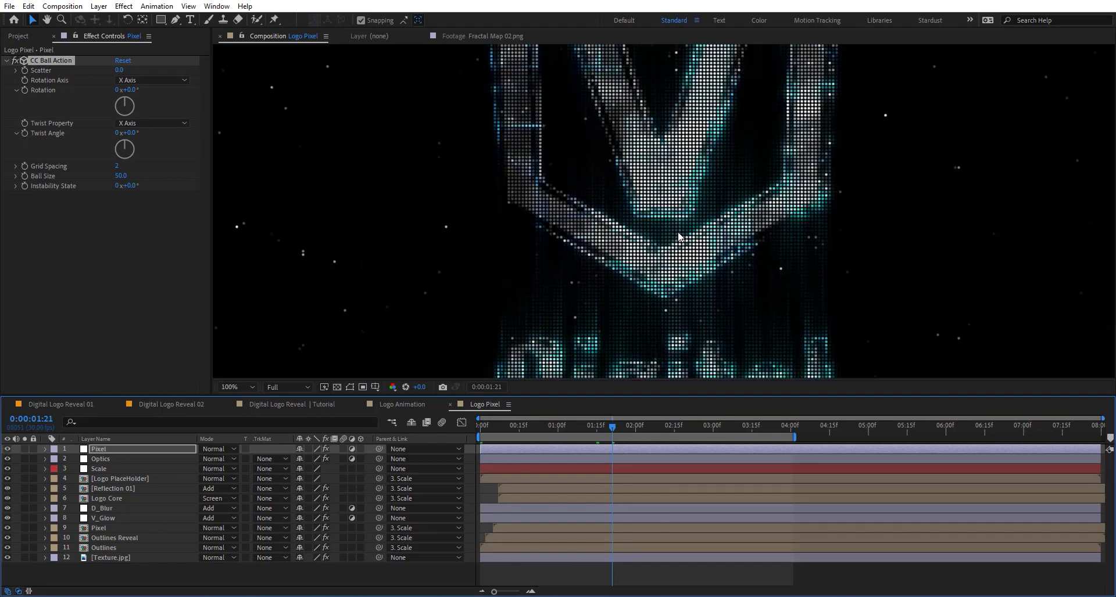
scroll(678, 235, "up", 2)
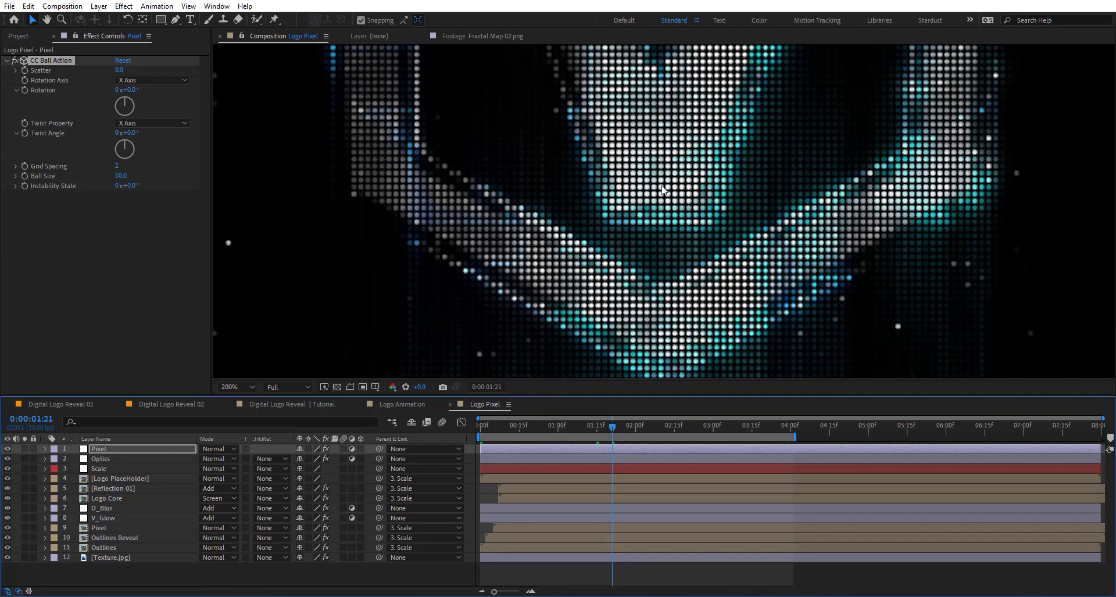
- Apply Minimax to the Pixel adjustment layer with the Maximum Then Minimum operation and the Alpha and Color channel
left_click(160, 443)
key("ctrl+space")
type("min")
key("Return")
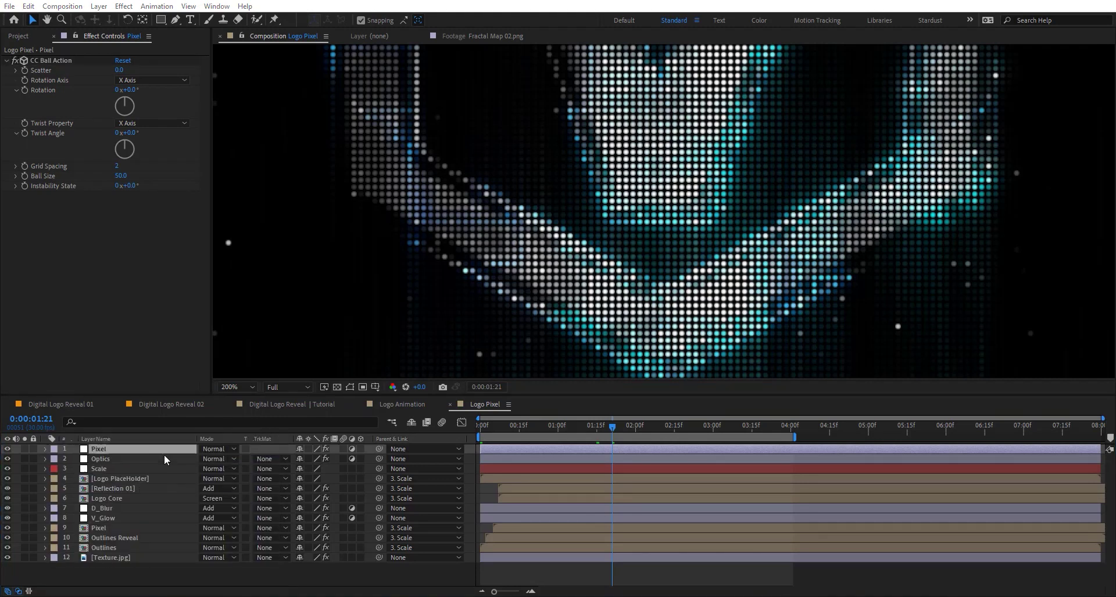
left_click(150, 206)
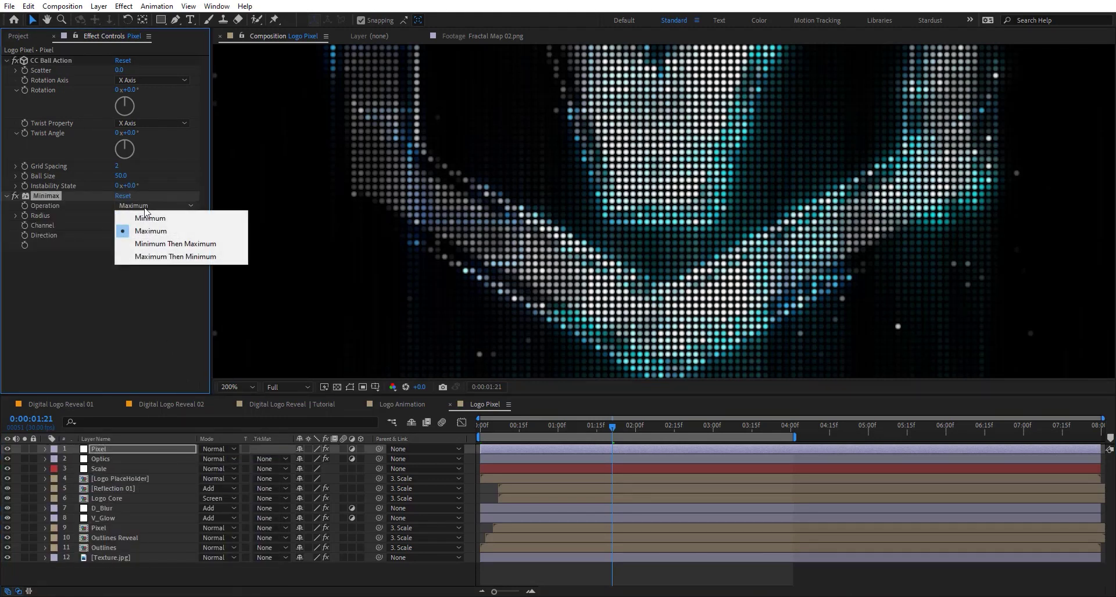
left_click(175, 257)
left_click(130, 226)
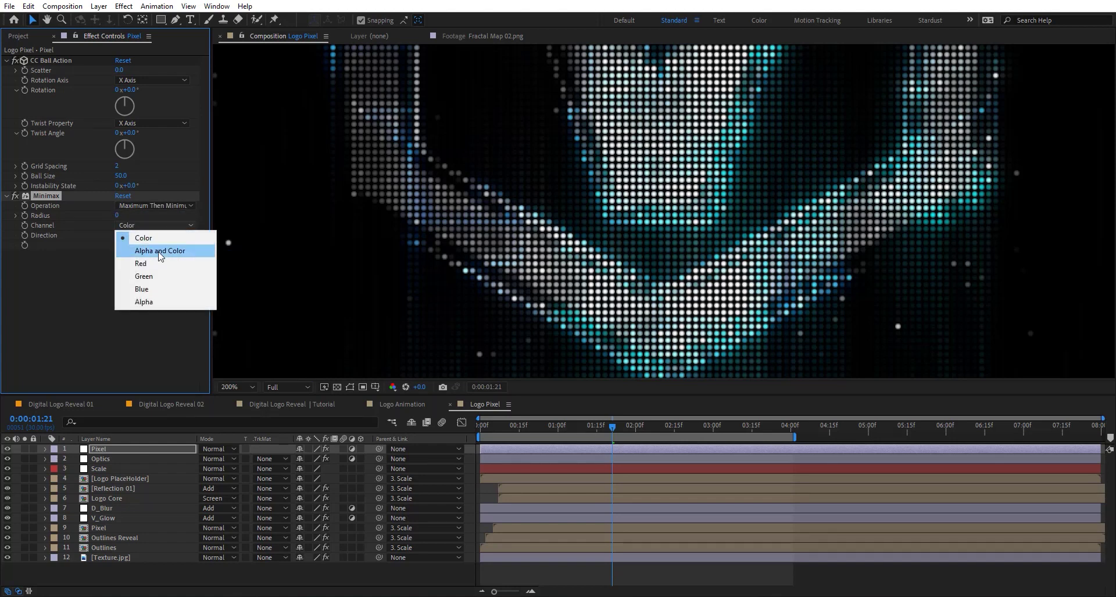
left_click(132, 233)
- Set the Minimax Radius to 2, keeping the Maximum Then Minimum operation
left_click(123, 214)
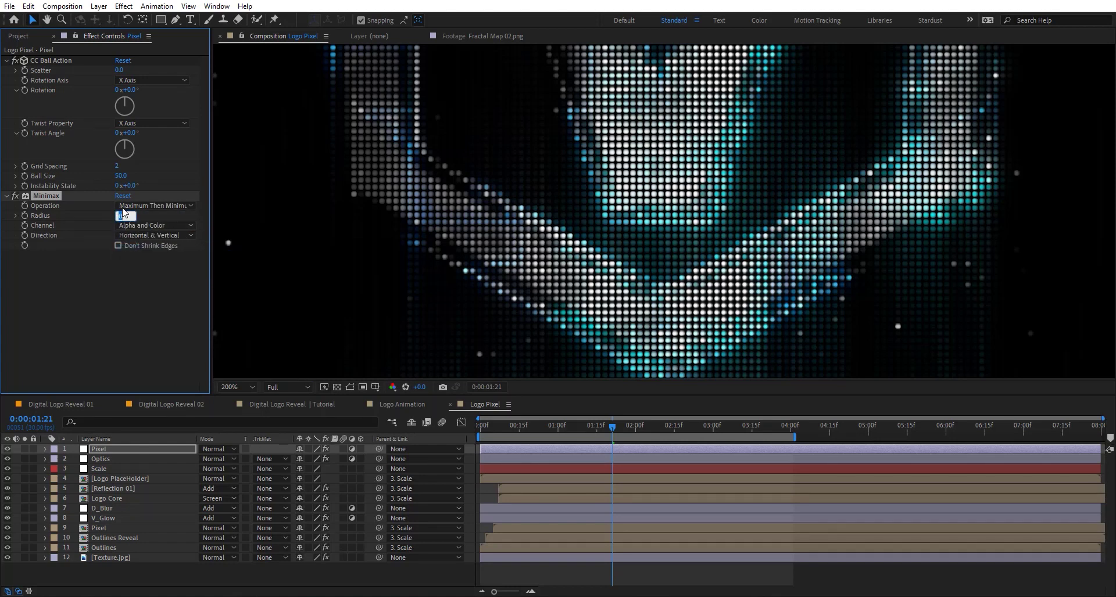
key("Return")
left_click(122, 206)
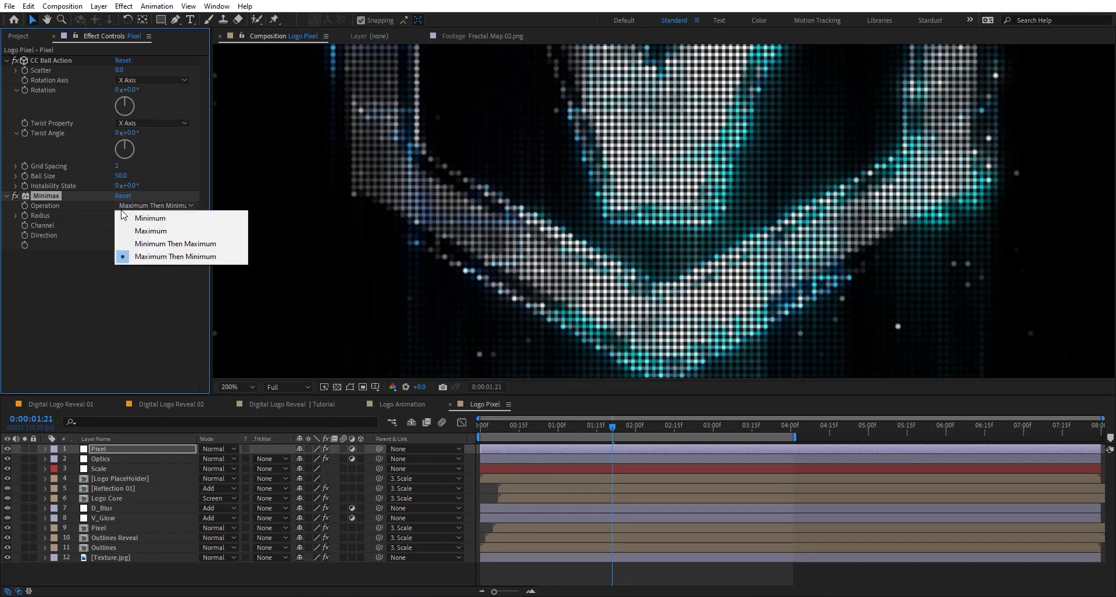
left_click(111, 218)
left_click(118, 215)
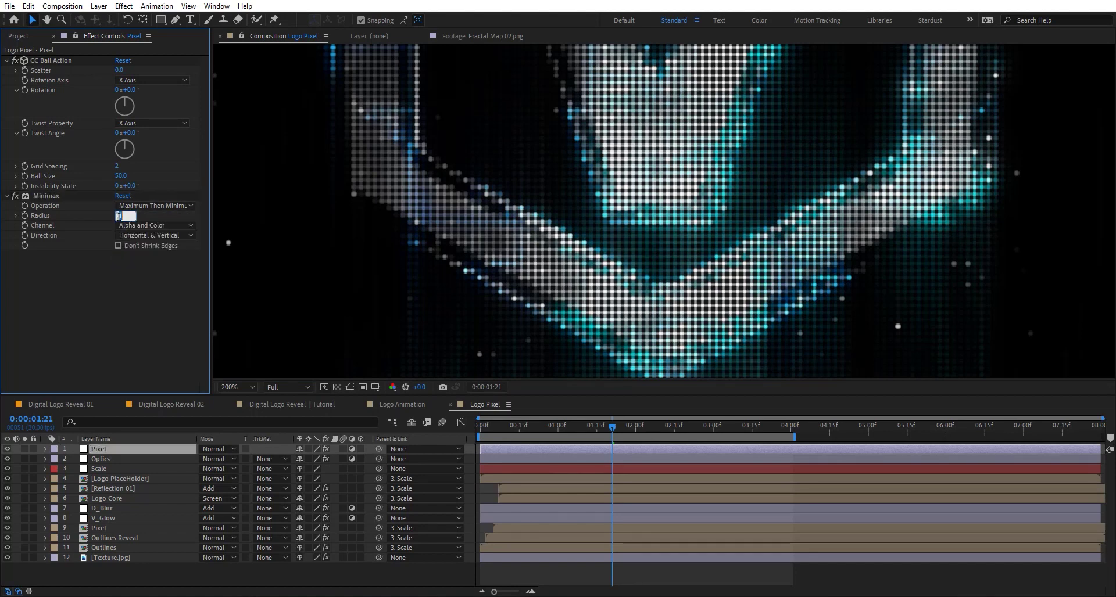
type("2")
key("Return")
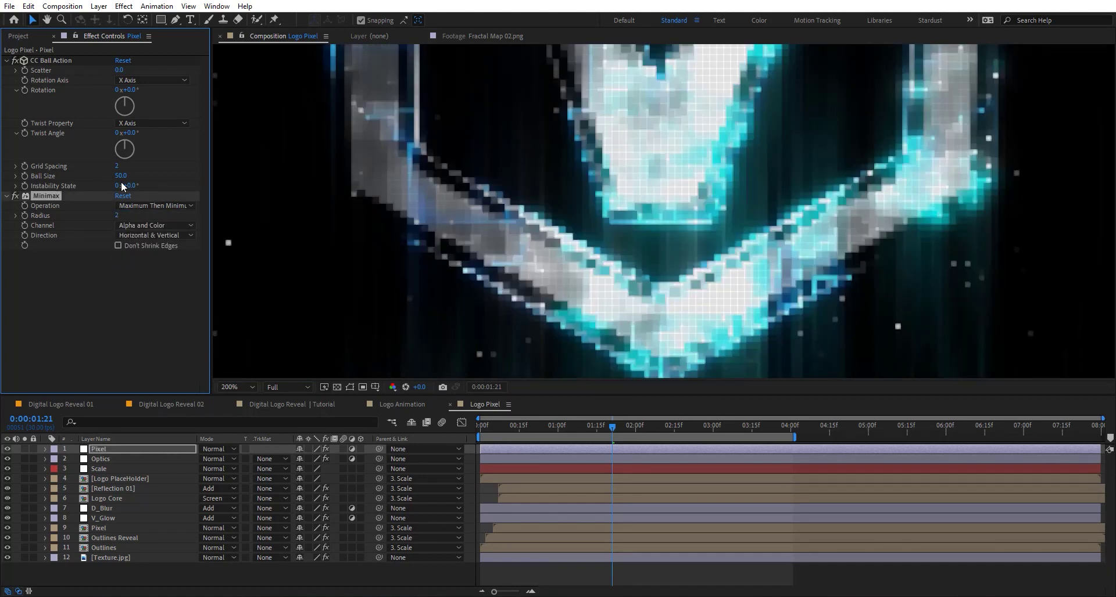
- Reduce the CC Ball Action Ball Size to 24.2 and preview the animation
left_click_drag(121, 176, 58, 175)
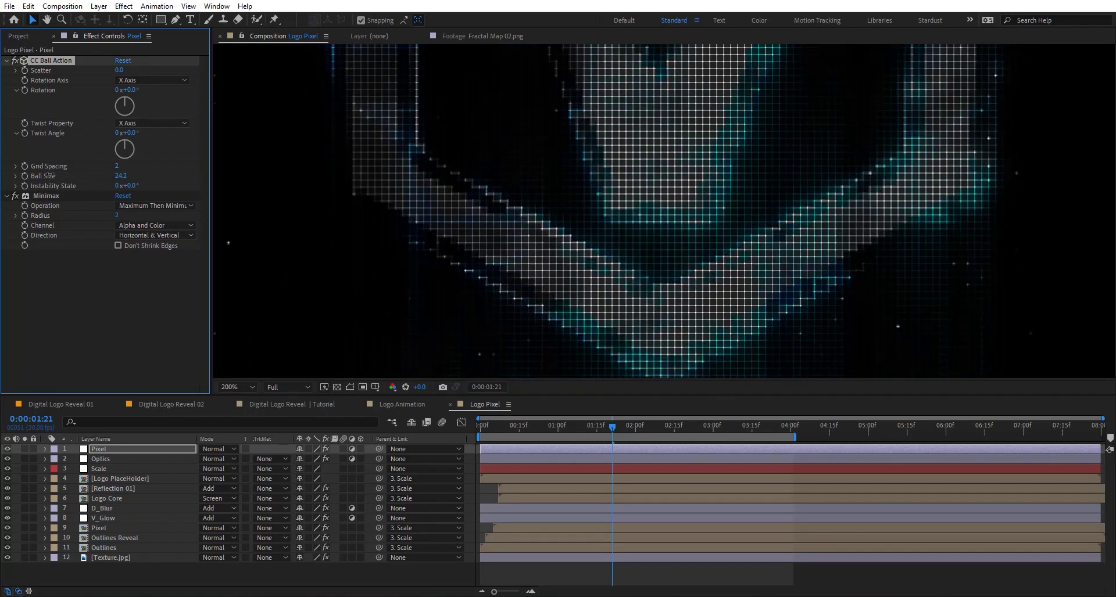
scroll(512, 171, "down", 1)
key("space")
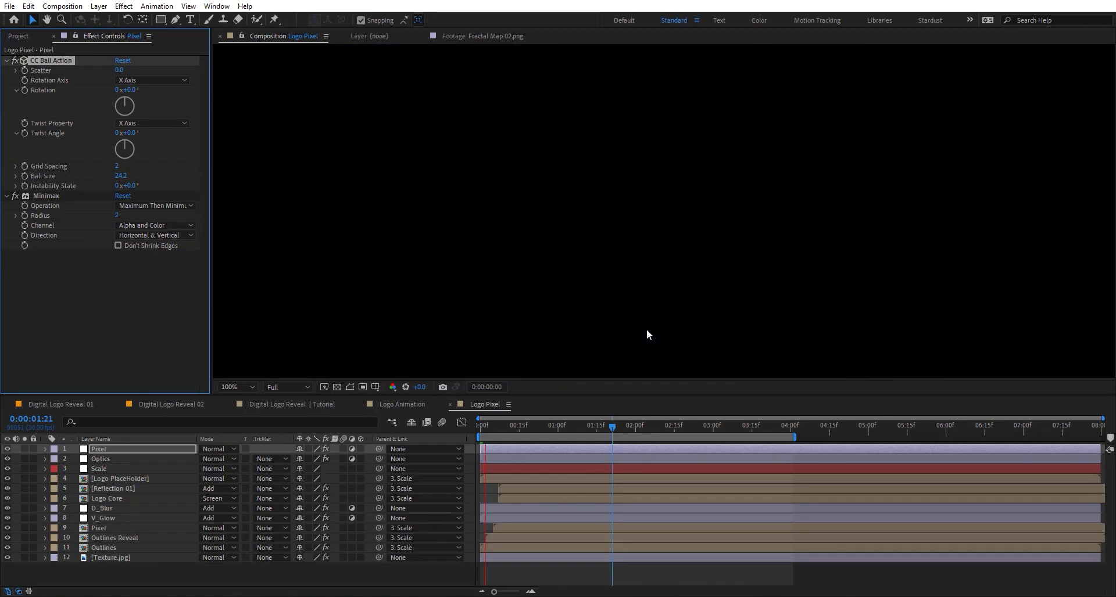
key("space")
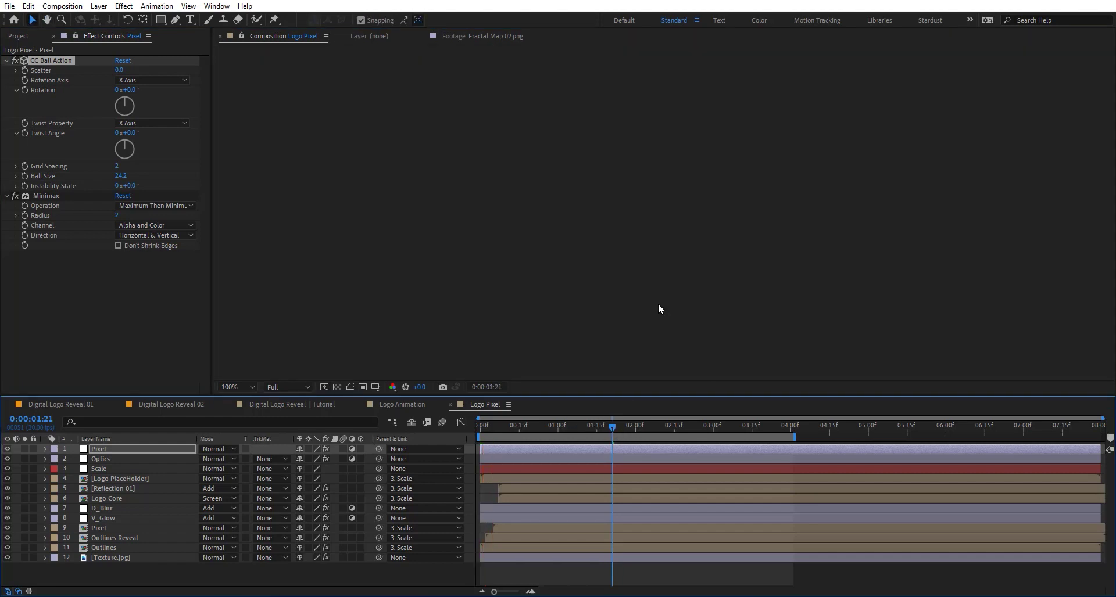
- Set the Ball Size of CC Ball Action on the Pixel adjustment layer to 50
left_click_drag(658, 302, 645, 102)
left_click_drag(553, 145, 574, 285)
left_click_drag(687, 167, 636, 294)
mouse_move(548, 192)
left_mouse_down()
mouse_move(528, 370)
mouse_move(586, 214)
left_mouse_up()
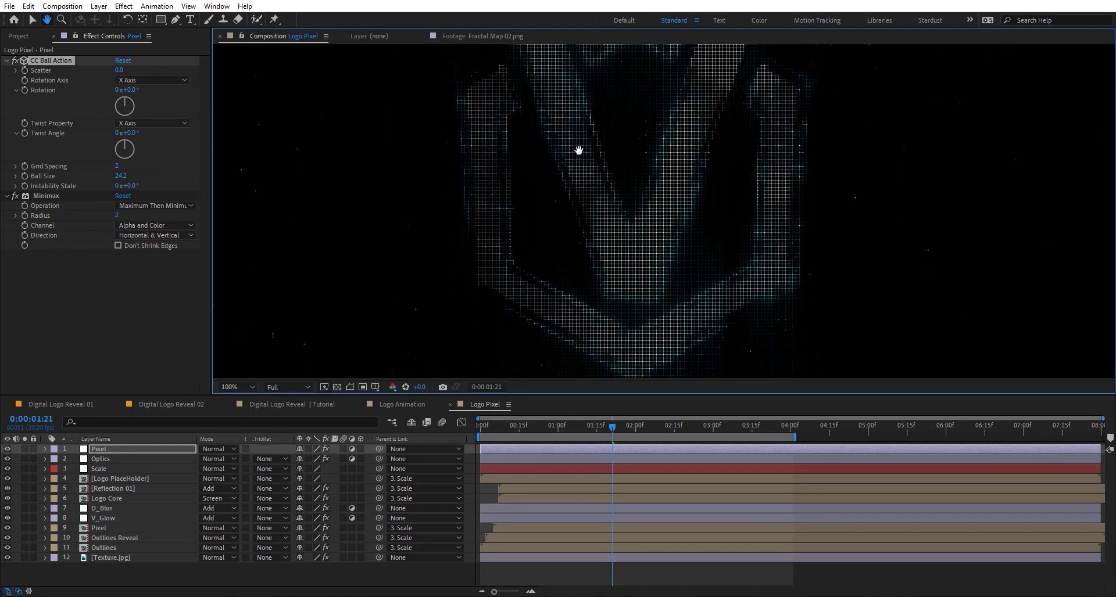
mouse_move(578, 150)
left_mouse_down()
mouse_move(616, 169)
mouse_move(563, 222)
left_mouse_up()
key("v")
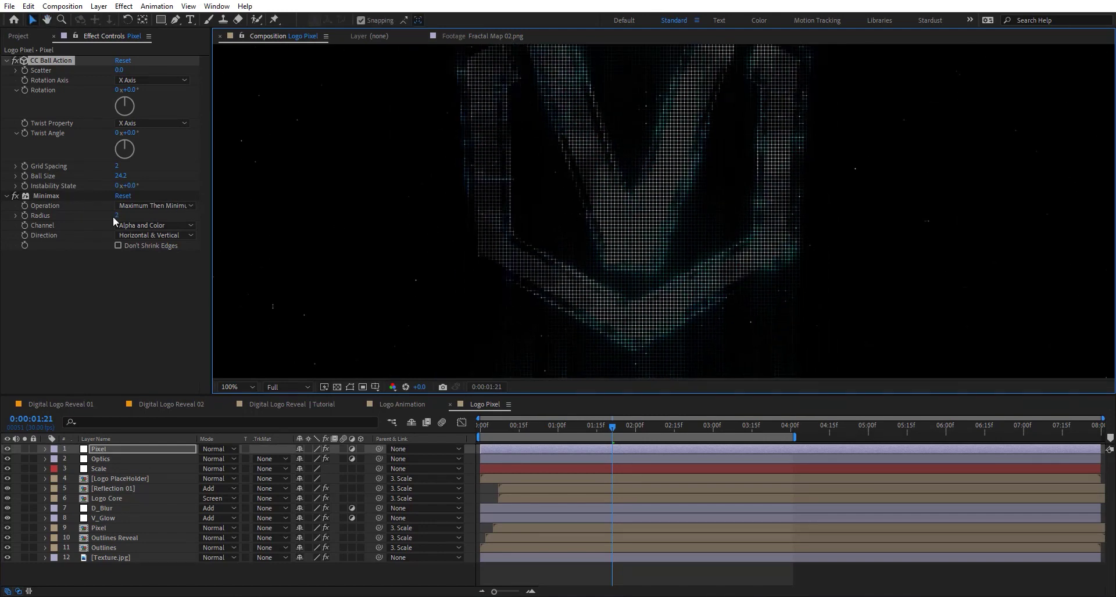
left_click(119, 176)
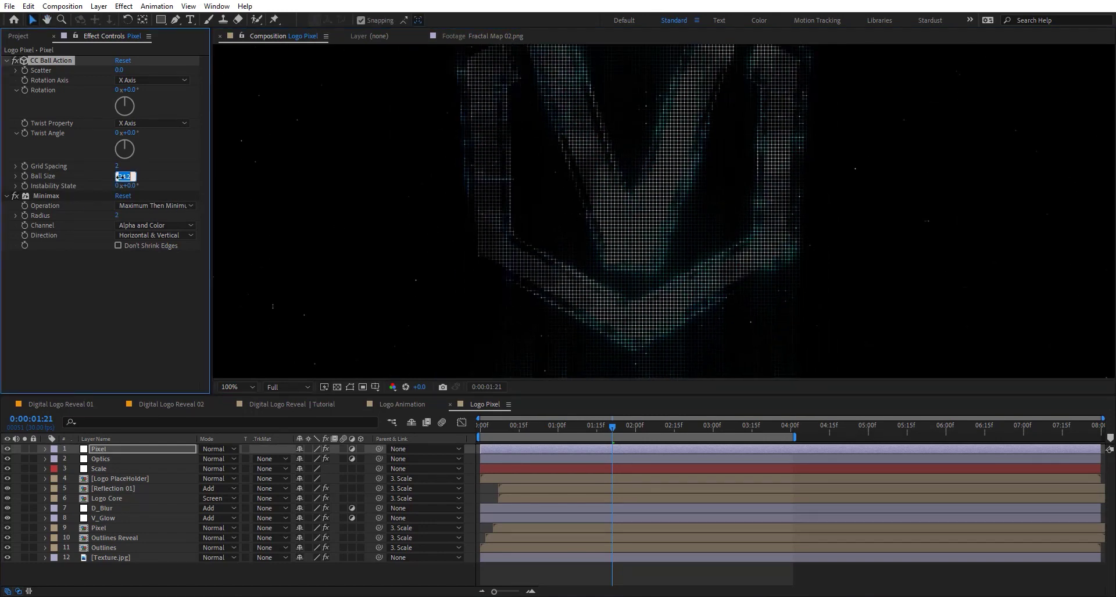
type("50")
key("Return")
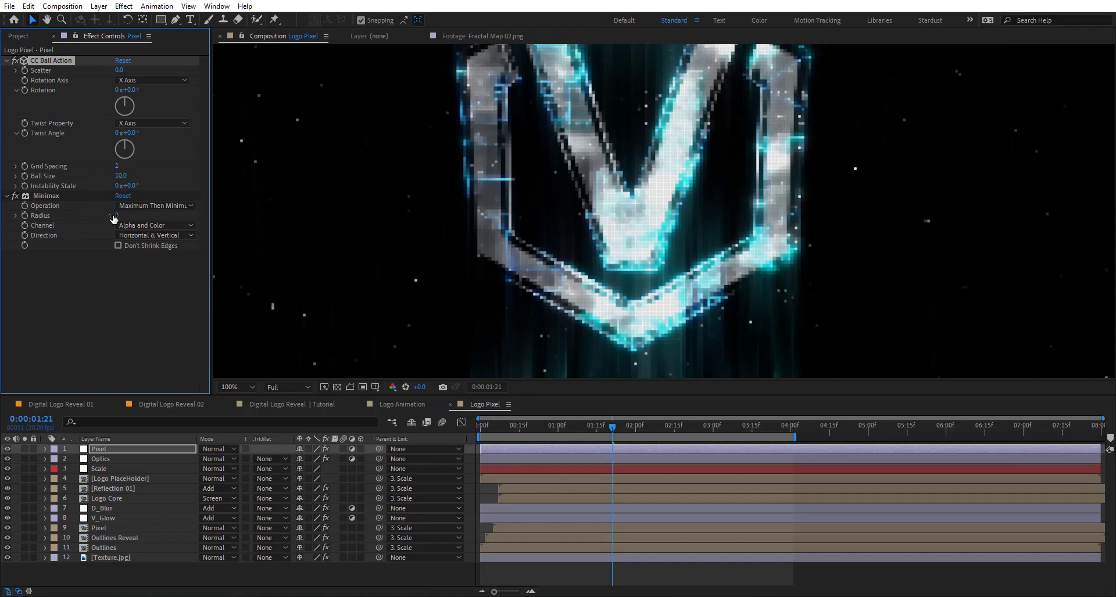
- Set the Minimax Radius to 1 and preview the pixelated logo animation around 0:00:01:19
left_click(117, 217)
type("1")
key("Return")
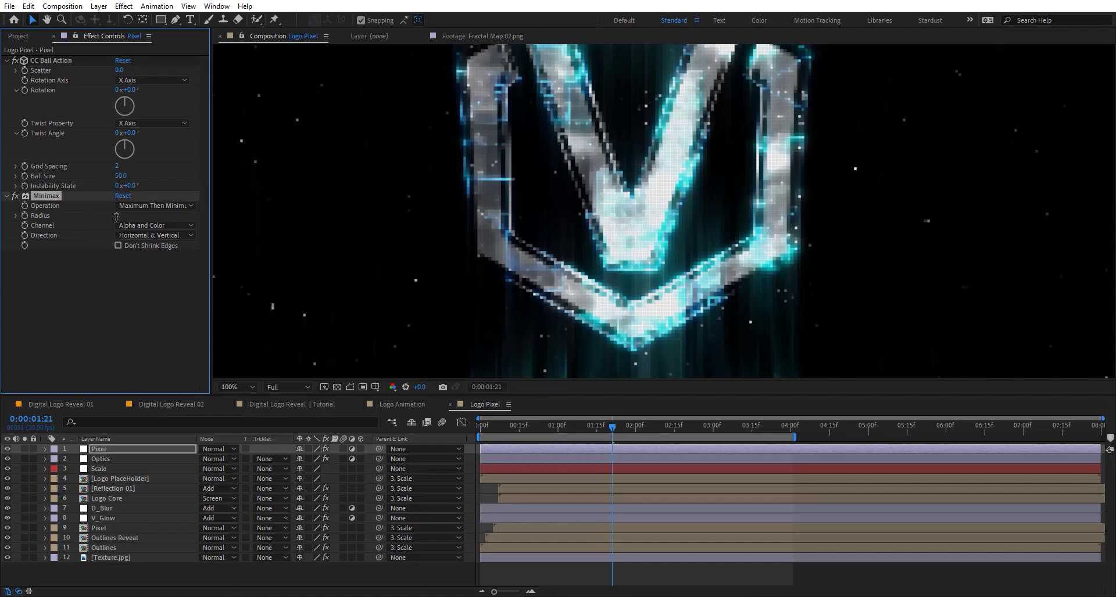
scroll(573, 207, "down", 2)
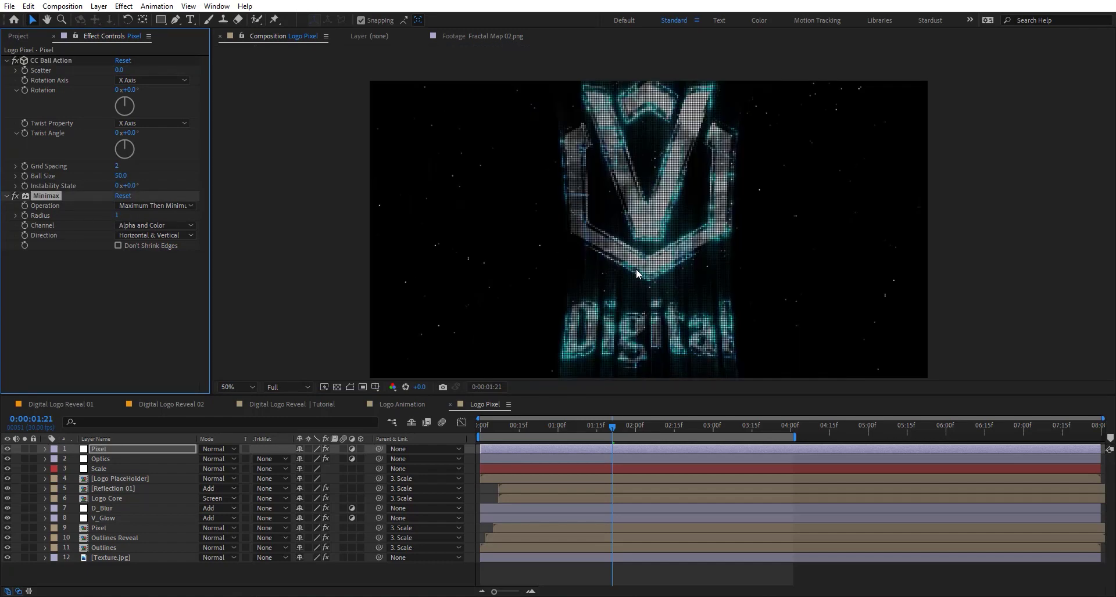
left_click(614, 428)
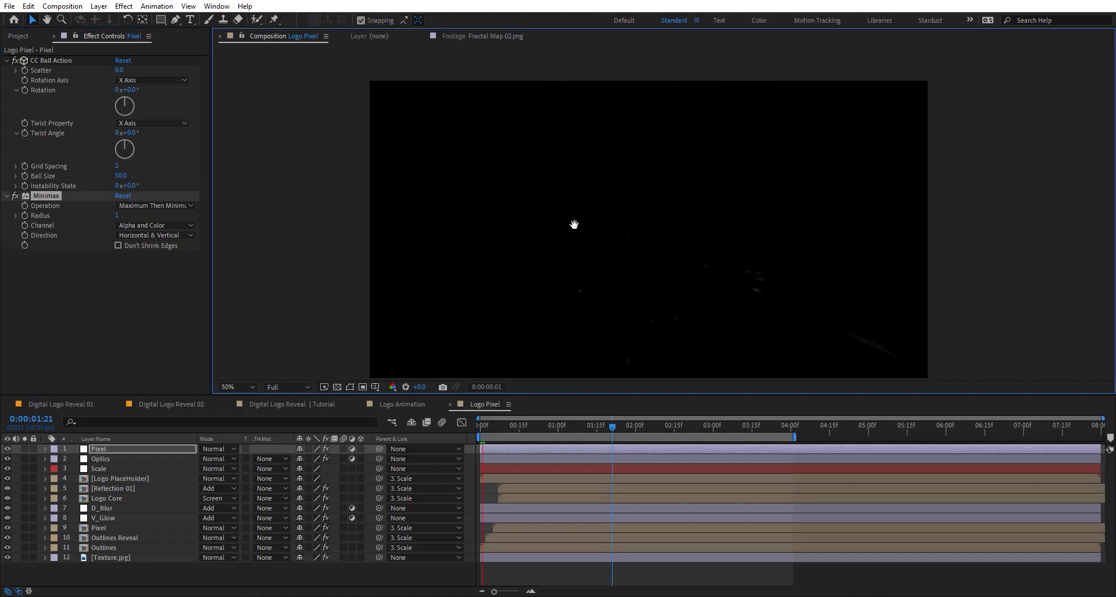
left_click(606, 429)
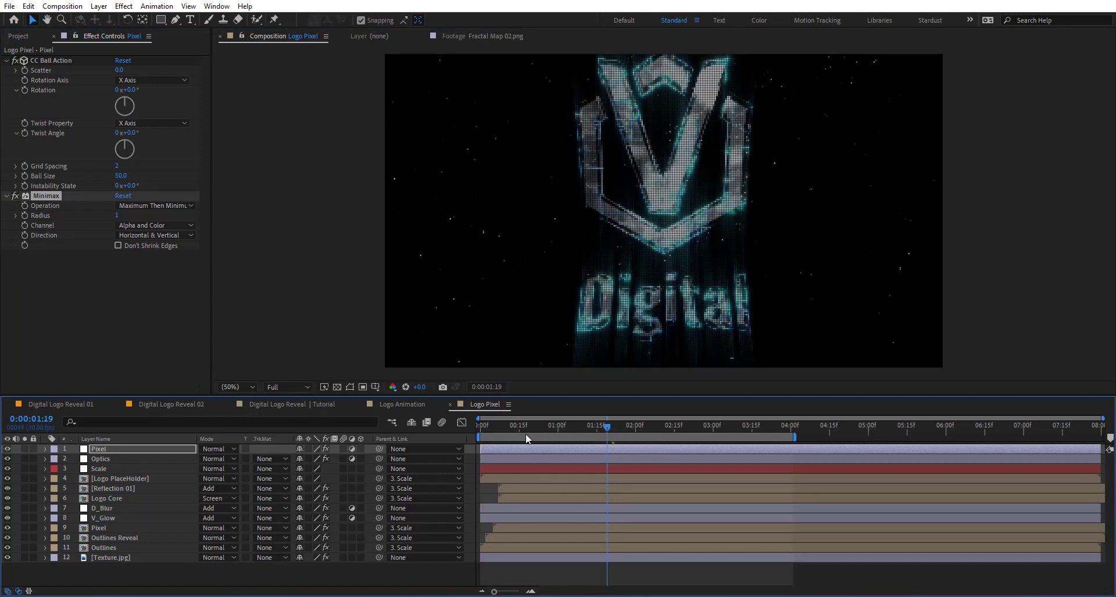
left_click(521, 435)
left_click_drag(520, 434, 583, 435)
- Solo the Texture.jpg layer and apply Displacement Map to it with a Max Horizontal Displacement of -215
left_click(116, 558)
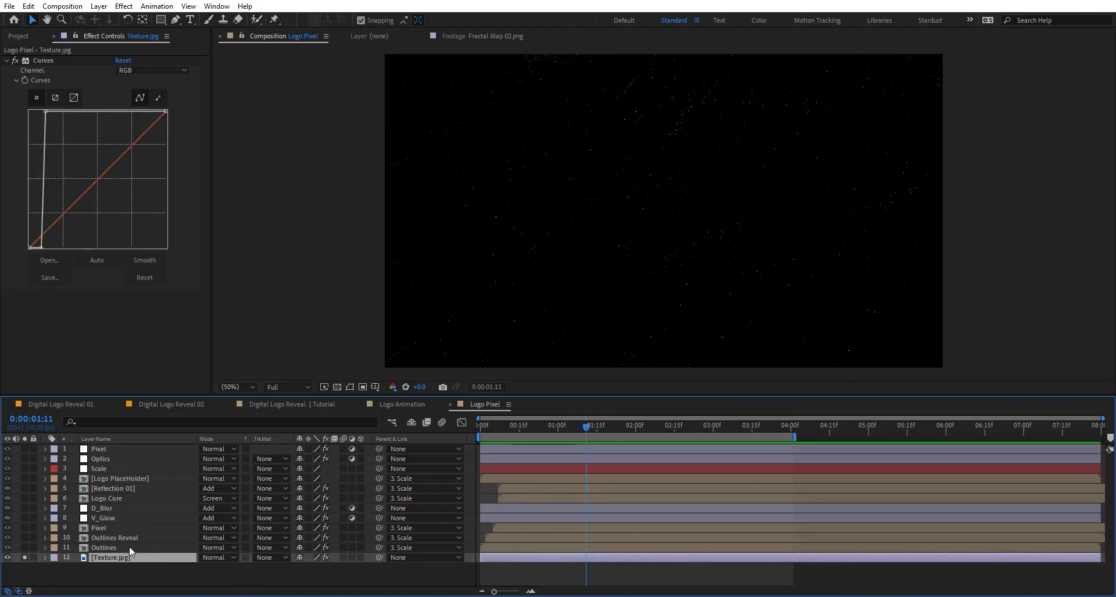
key("ctrl+space")
type("displace")
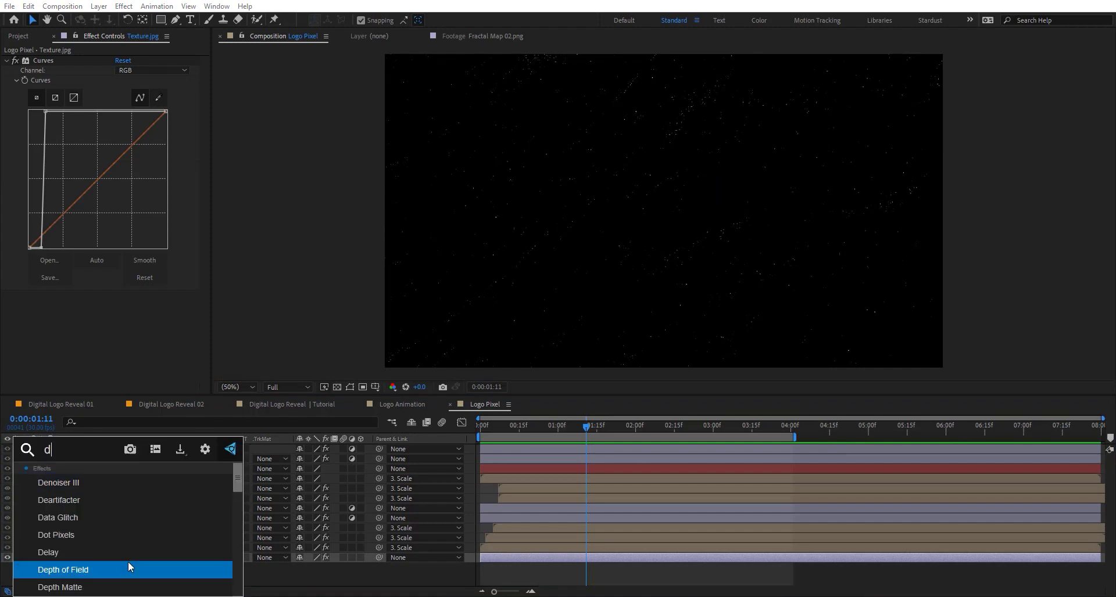
key("Return")
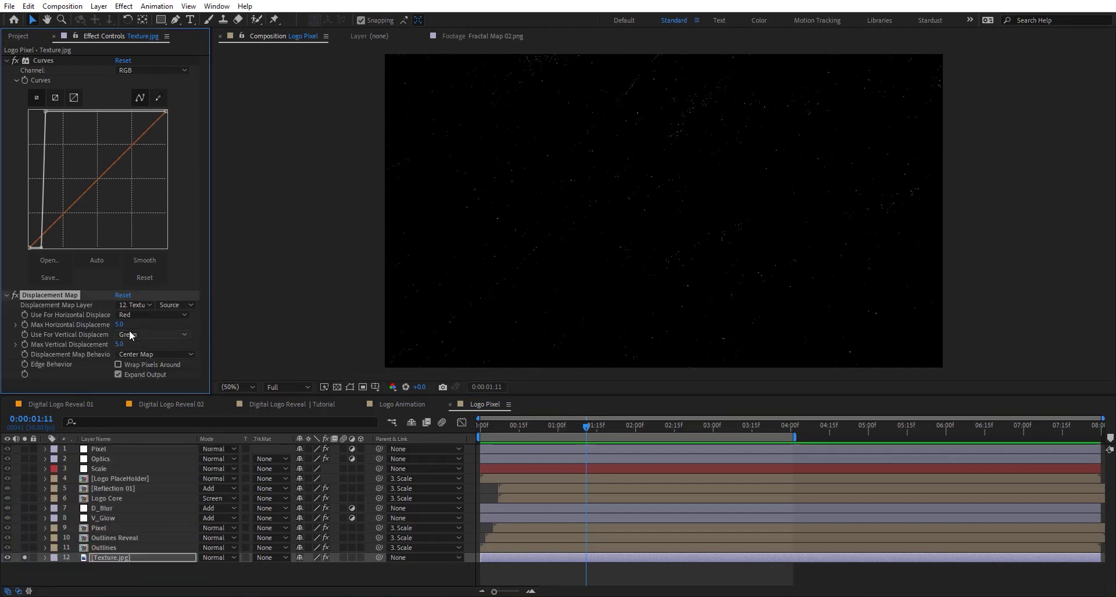
left_click_drag(120, 325, 2, 324)
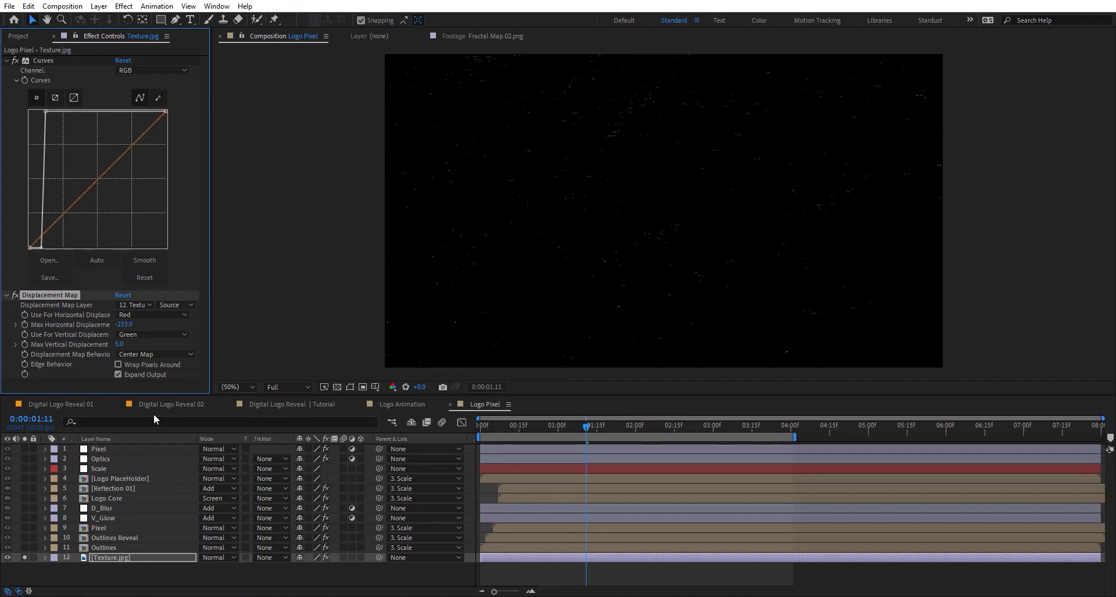
- Keyframe Max Horizontal Displacement on Texture.jpg at -1475 at 0:00:00:00 and 2765 at 0:00:04:06, and scrub through the motion
left_click(478, 438)
left_click_drag(124, 325, 52, 327)
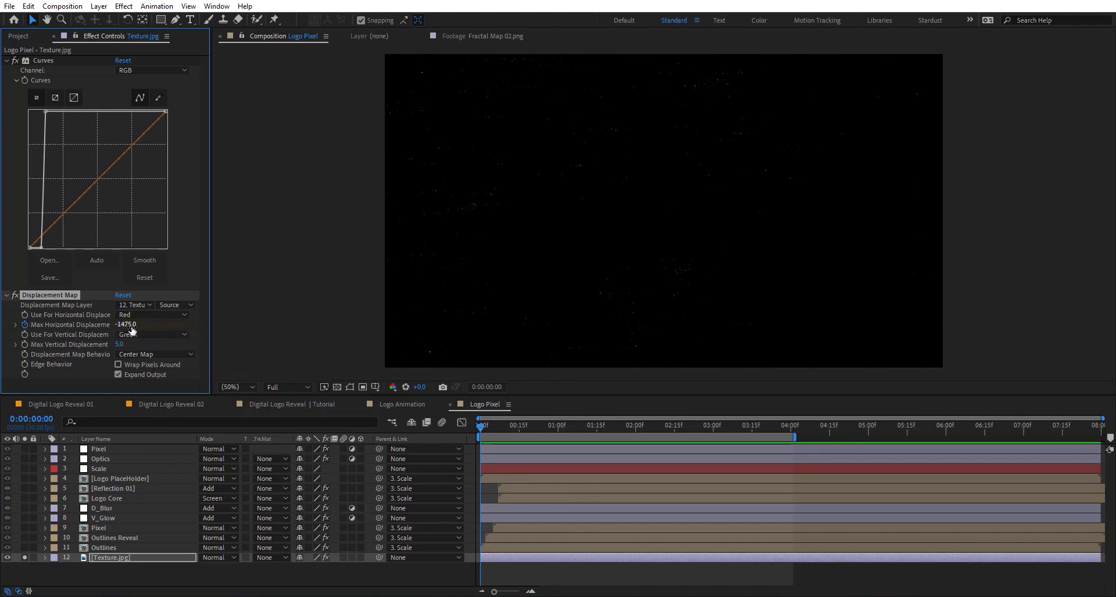
left_click(806, 431)
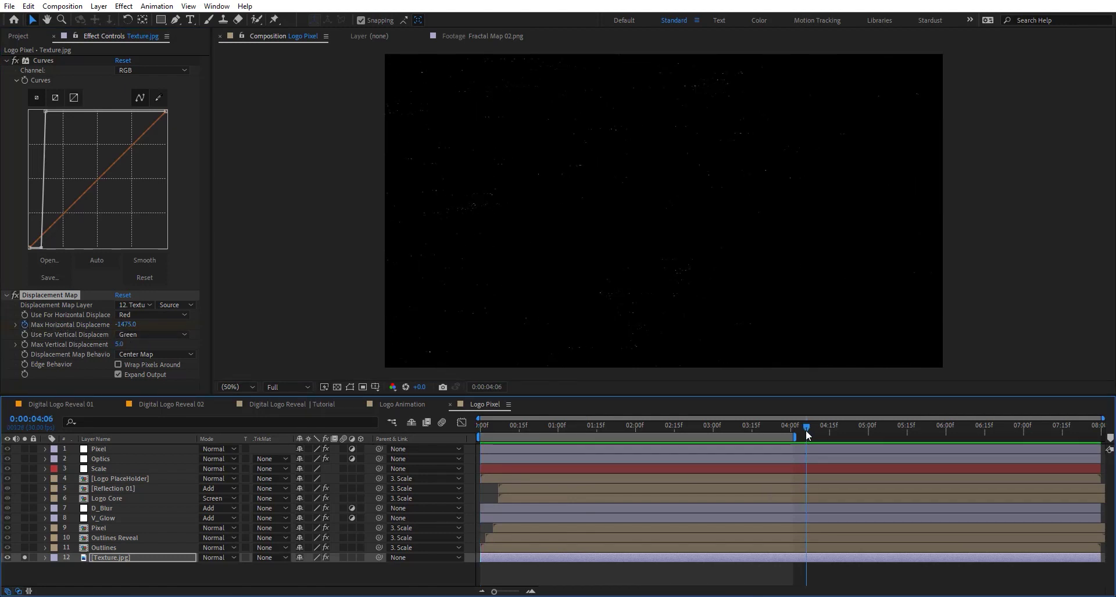
left_click_drag(125, 325, 353, 317)
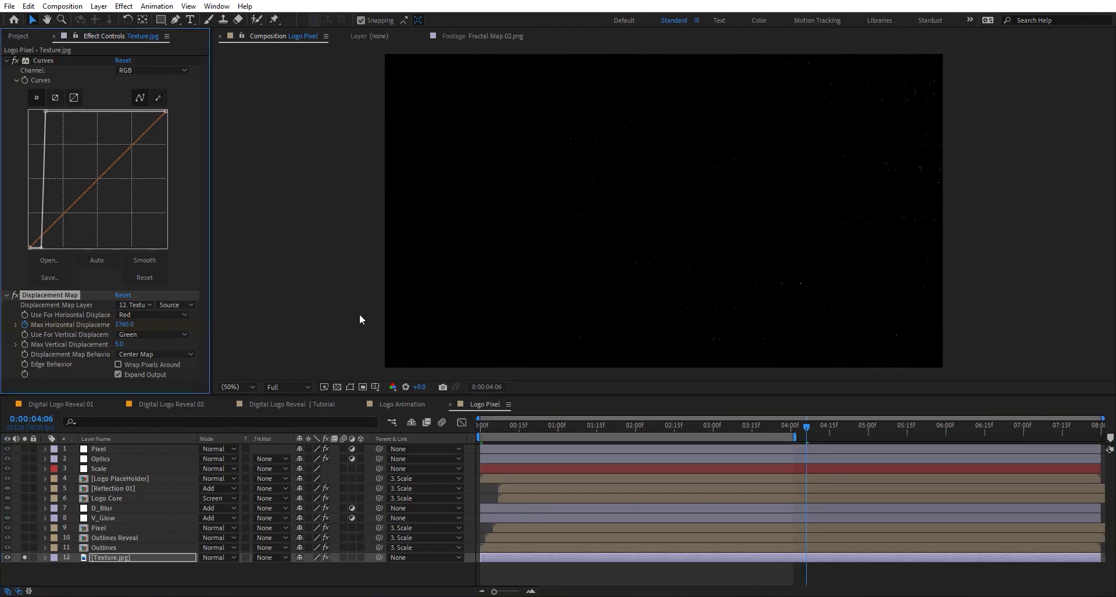
left_click_drag(804, 426, 601, 440)
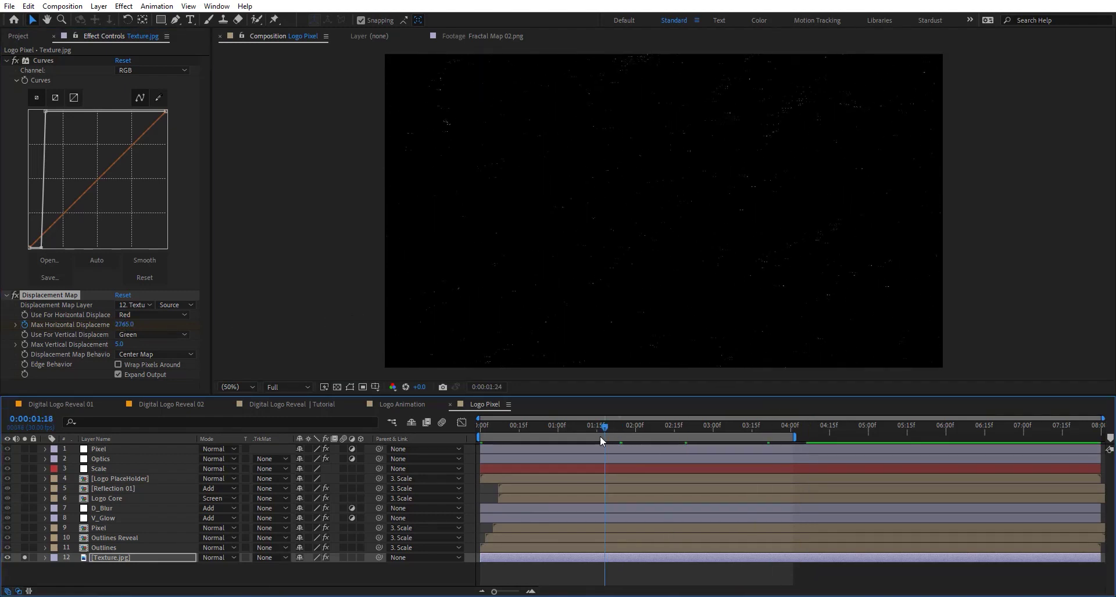
key("F2")
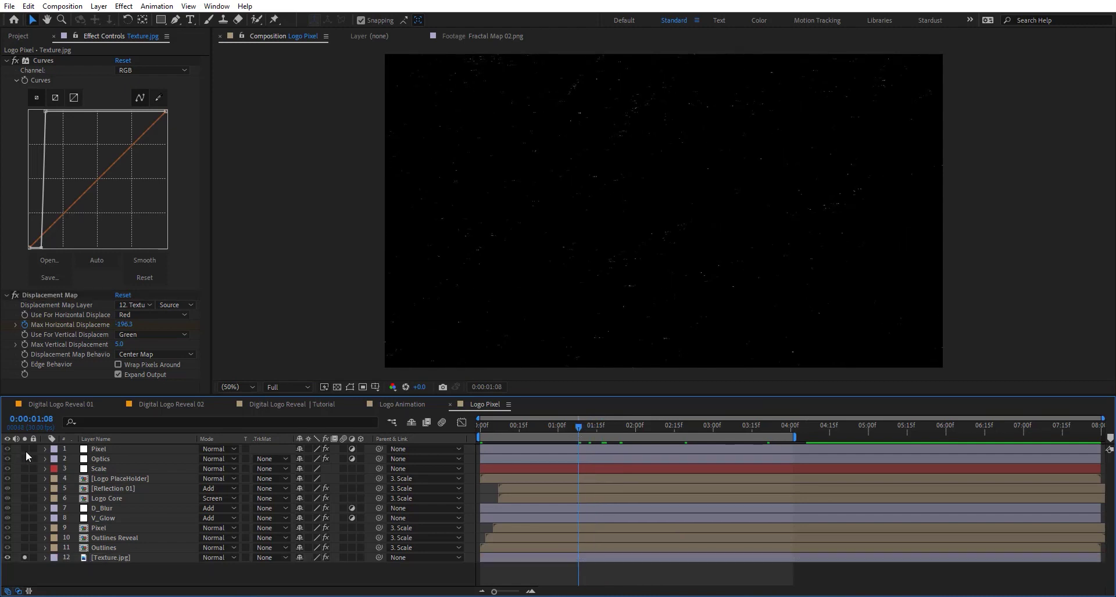
- Solo the Pixel adjustment layer together with Texture.jpg and preview the moving dots up to 0:00:01:17
left_click(116, 451)
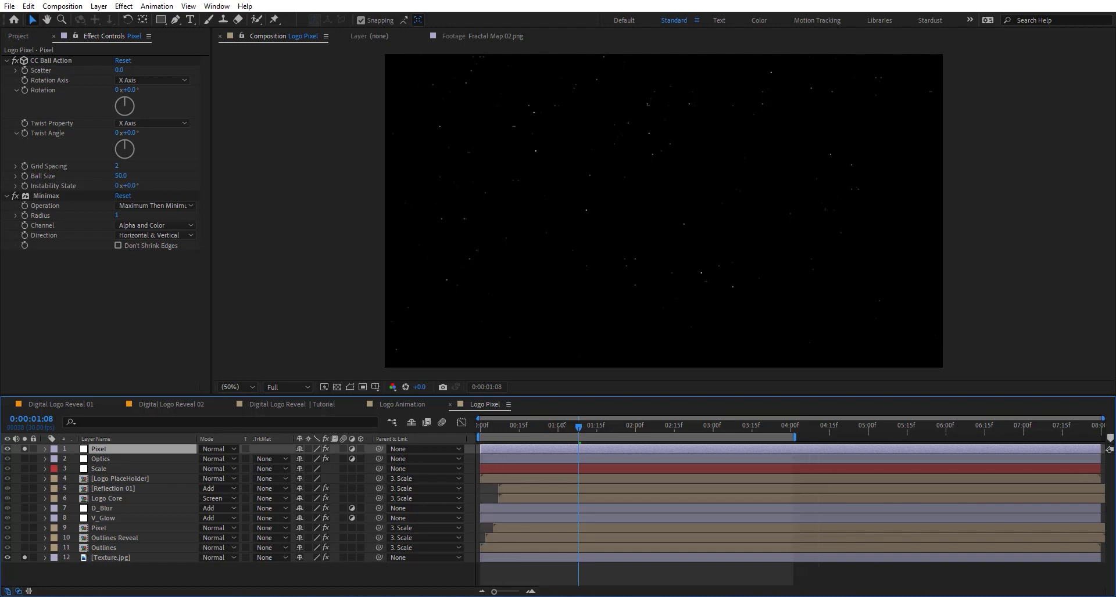
left_click_drag(644, 430, 480, 414)
left_click(577, 428)
key("space")
mouse_move(597, 434)
left_mouse_down()
mouse_move(559, 434)
mouse_move(602, 437)
left_mouse_up()
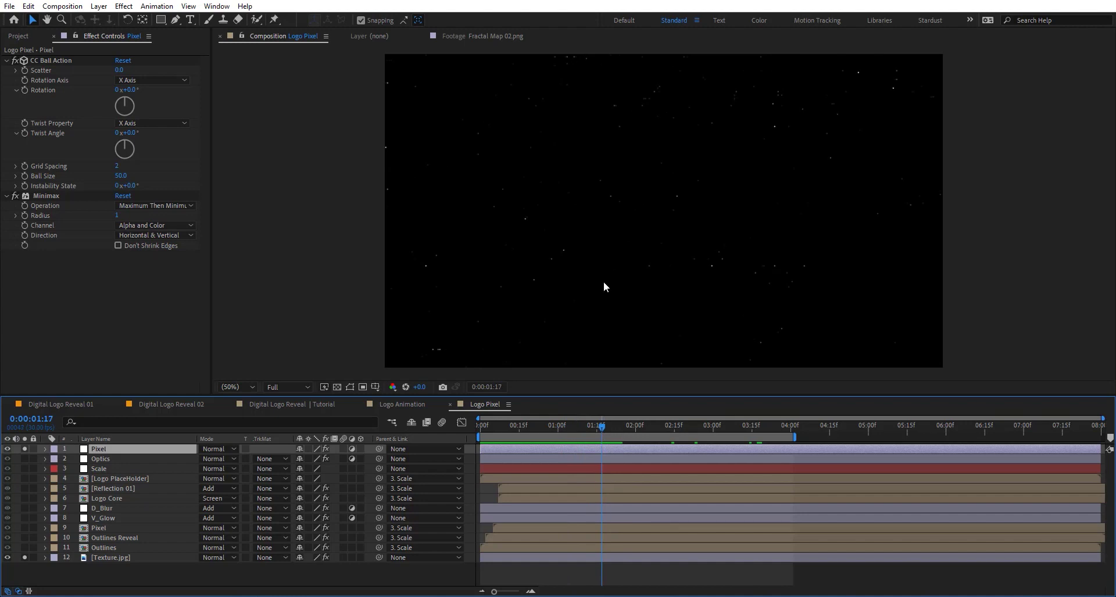
- Apply Brightness & Contrast to Texture.jpg, place it above Curves, and set its Brightness to 38
left_click(94, 558)
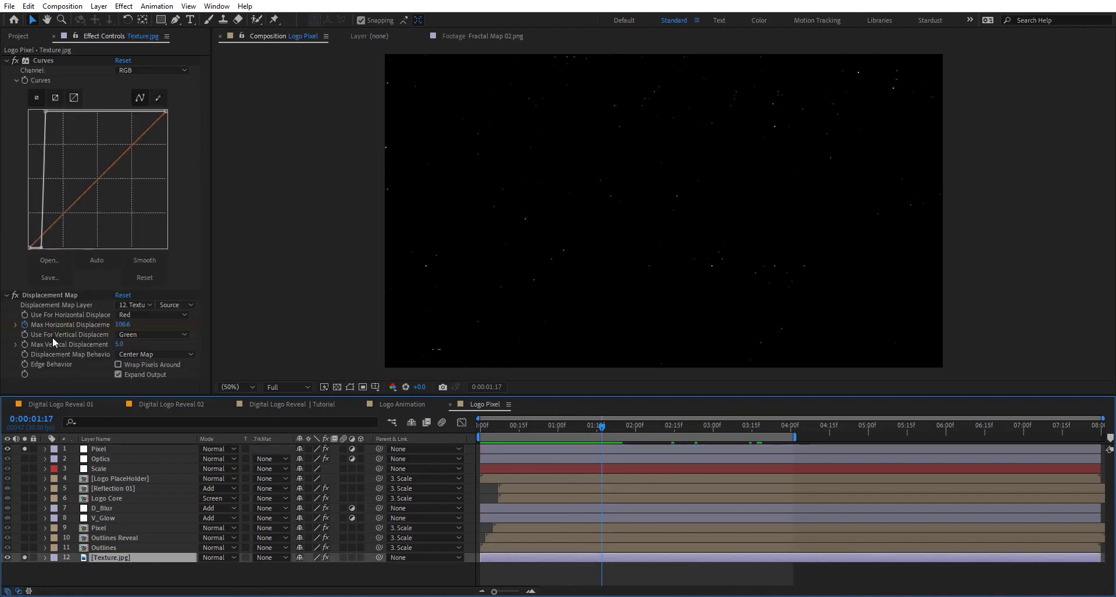
key("ctrl+space")
type("bright")
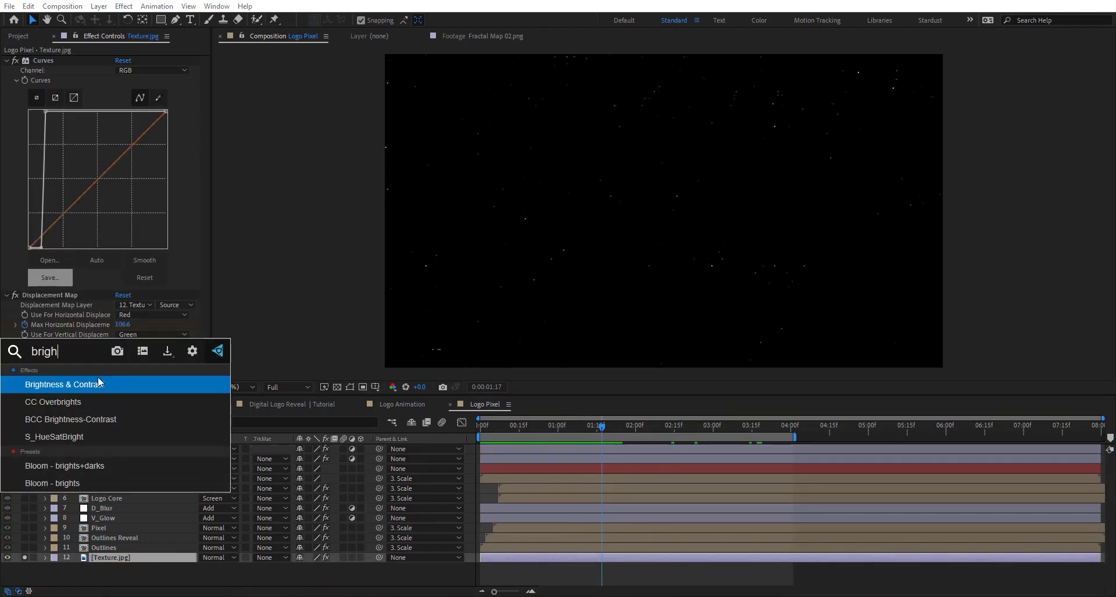
key("Return")
scroll(44, 336, "down", 1)
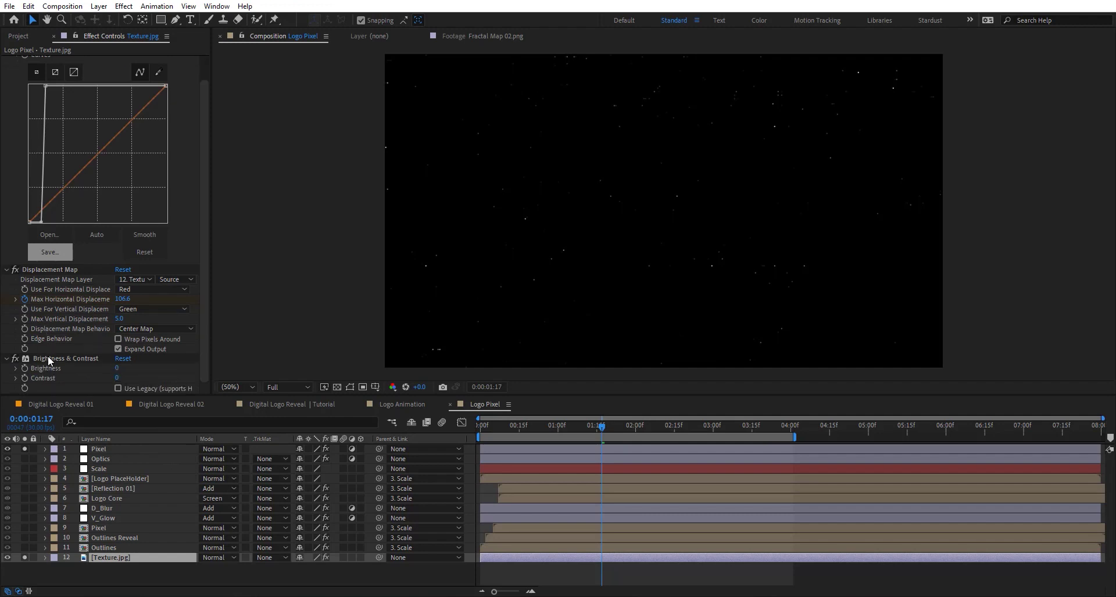
left_click_drag(48, 356, 83, 73)
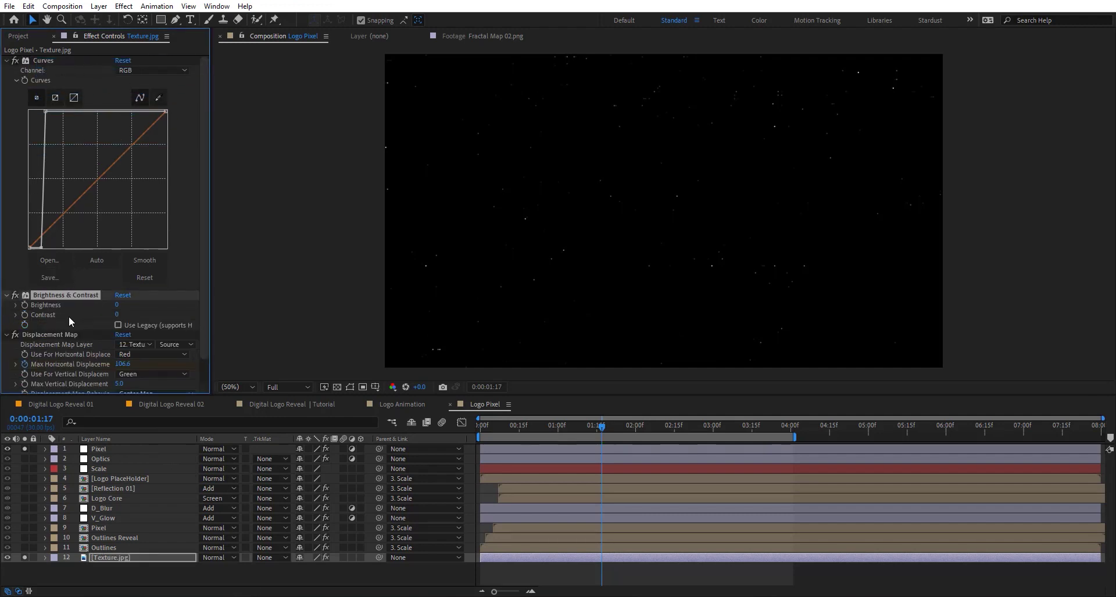
left_click_drag(74, 297, 115, 81)
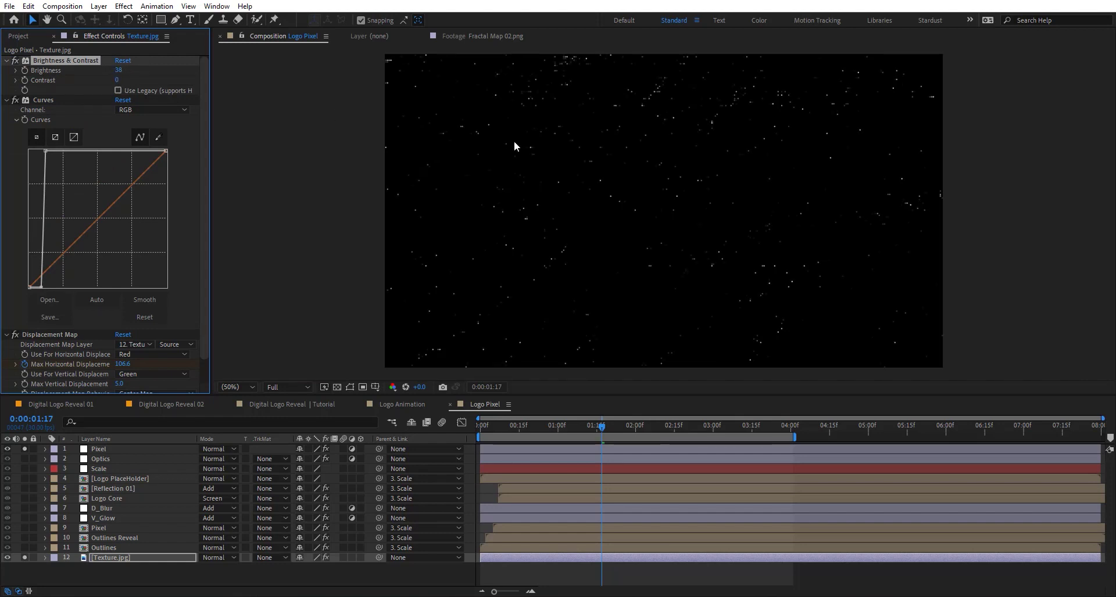
- Apply Fast Box Blur to Texture.jpg with a Blur Radius of 1
scroll(513, 141, "up", 2)
key("ctrl+space")
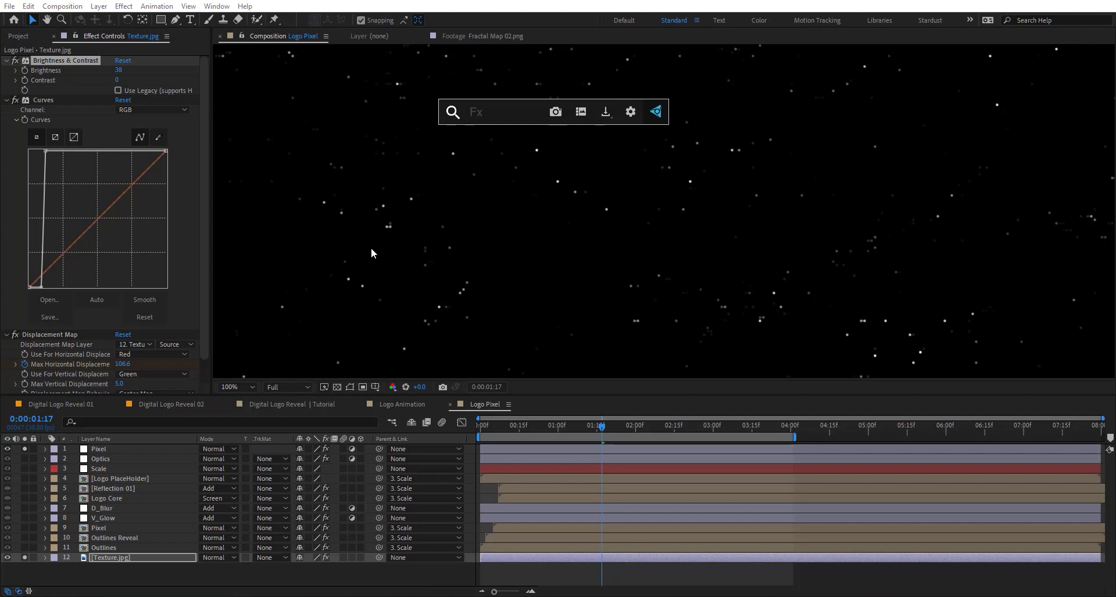
type("fast")
key("Down")
key("Return")
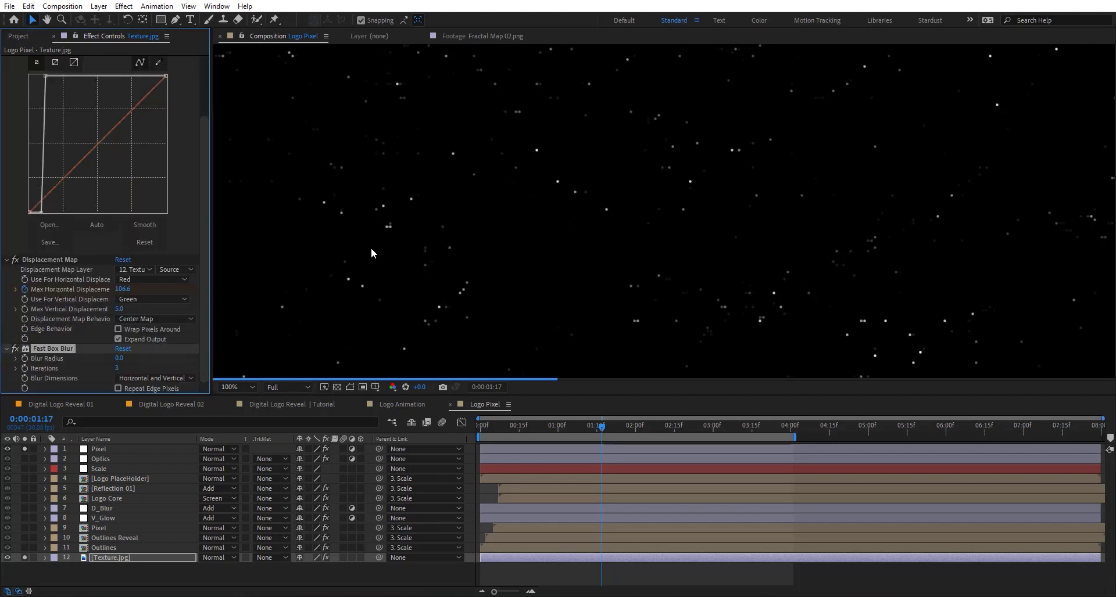
left_click(121, 359)
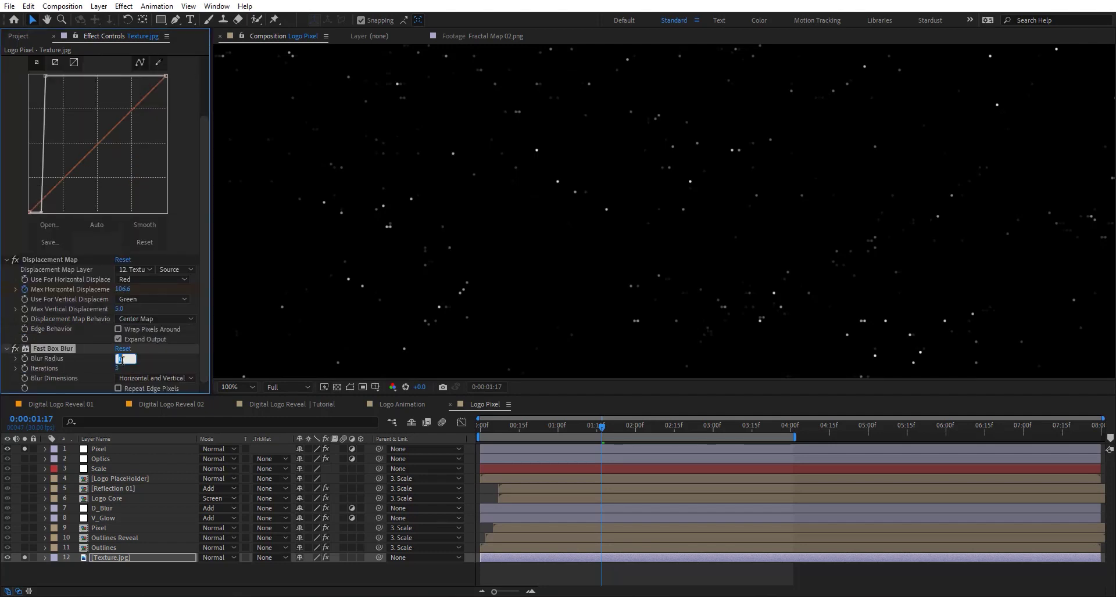
type("1")
key("Return")
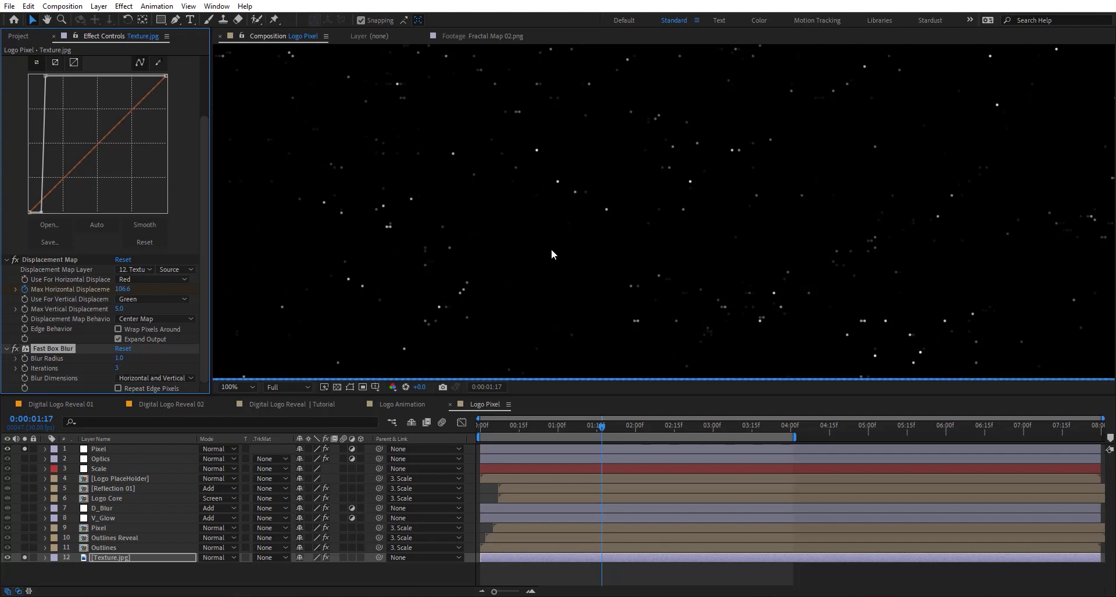
- Move Fast Box Blur between Brightness & Contrast and Curves in the Texture.jpg effect stack
key("comma")
key("period")
key("period")
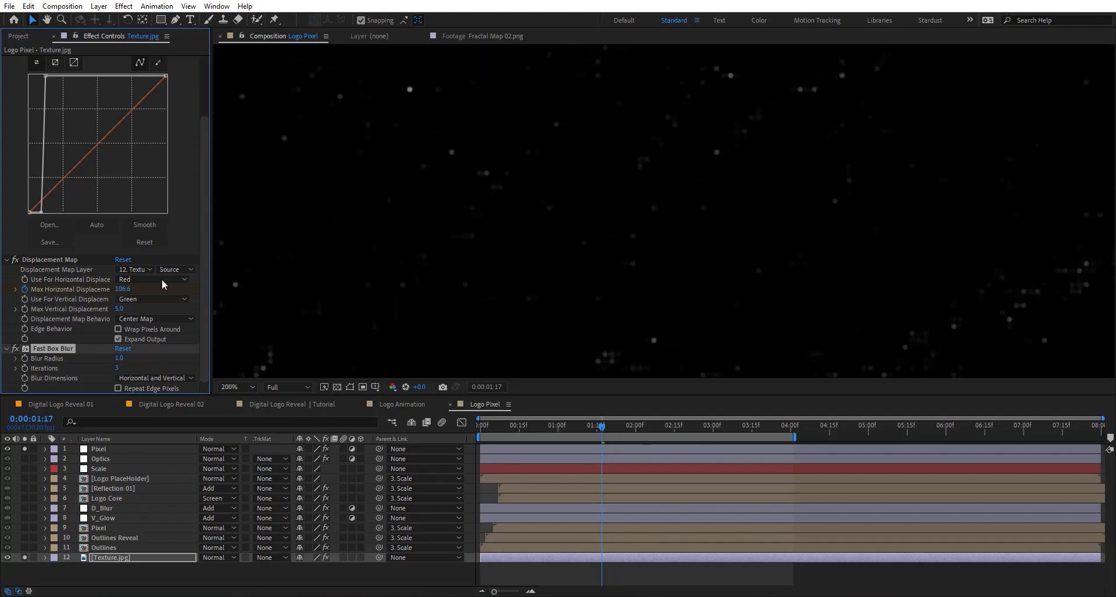
left_click_drag(57, 350, 77, 84)
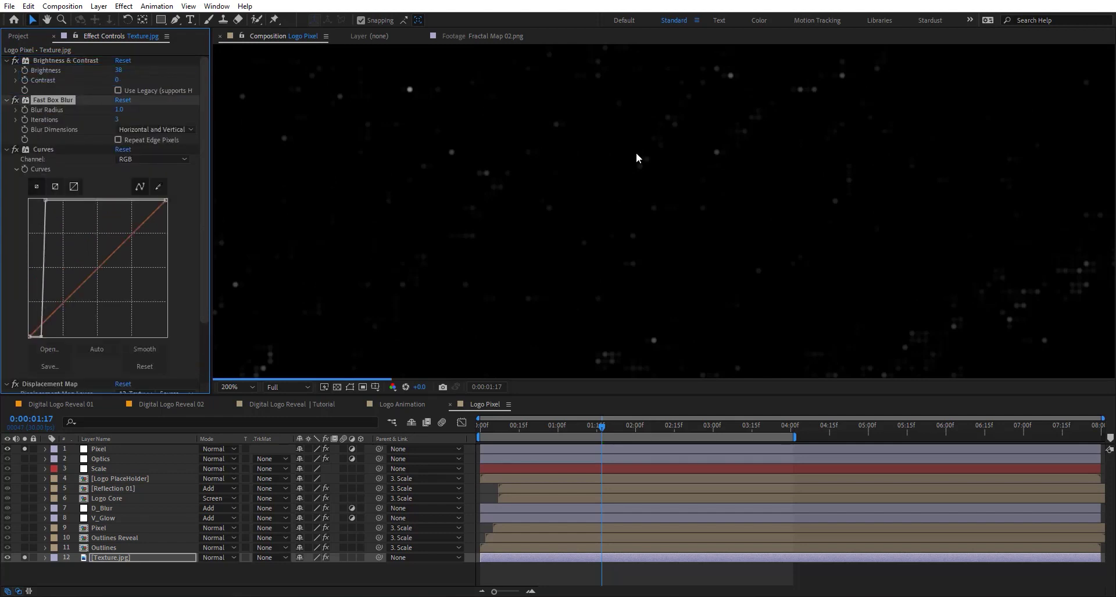
key("comma")
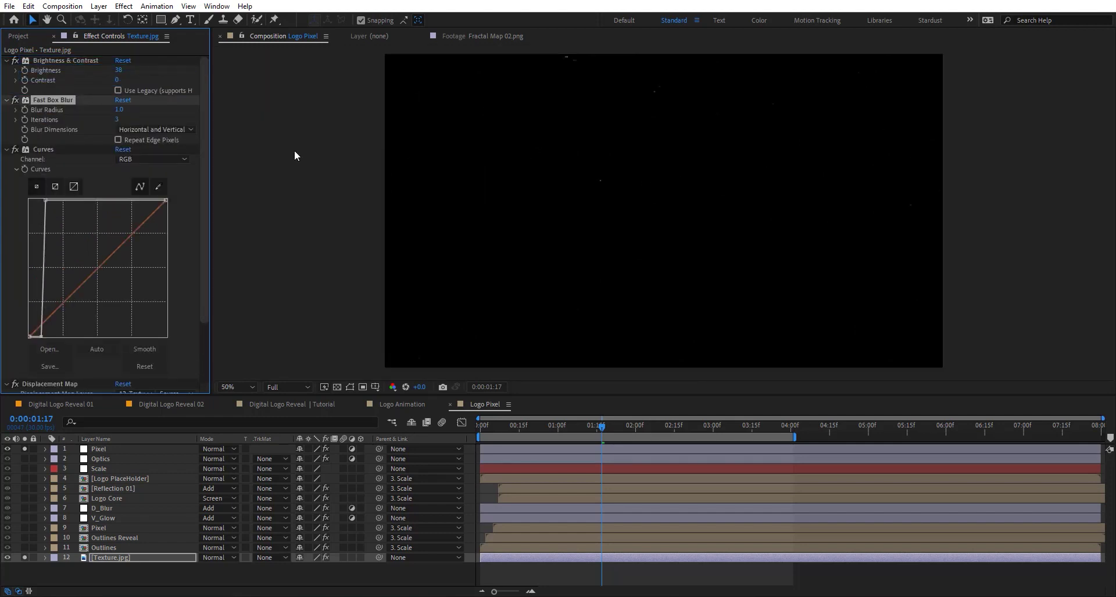
- Raise the Brightness & Contrast Brightness on Texture.jpg to 110 and check the dots up close
left_click(124, 112)
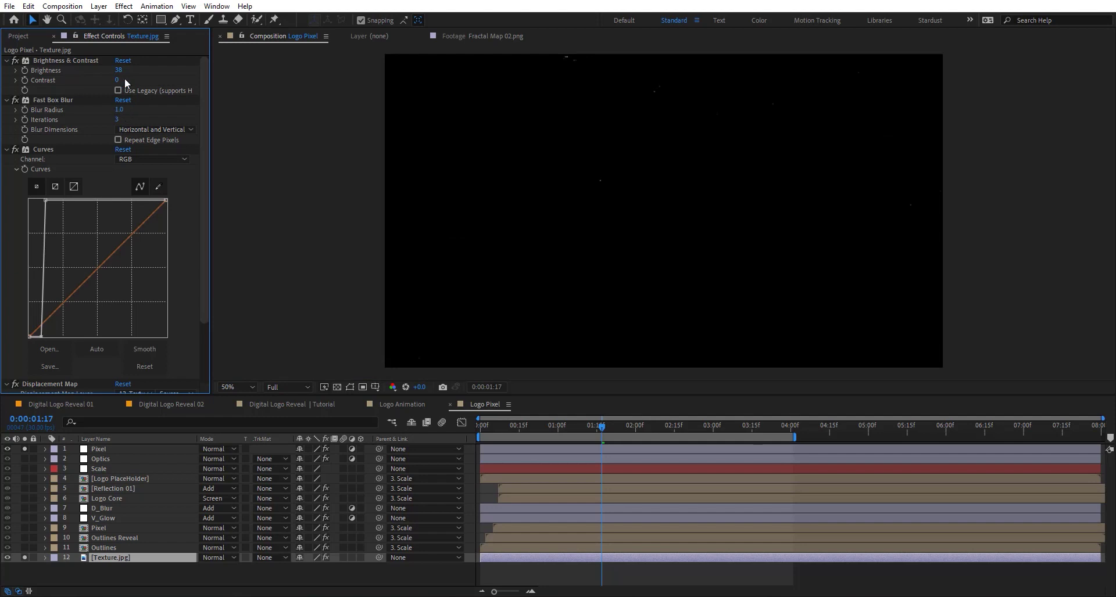
left_click_drag(160, 69, 159, 71)
scroll(621, 154, "up", 2)
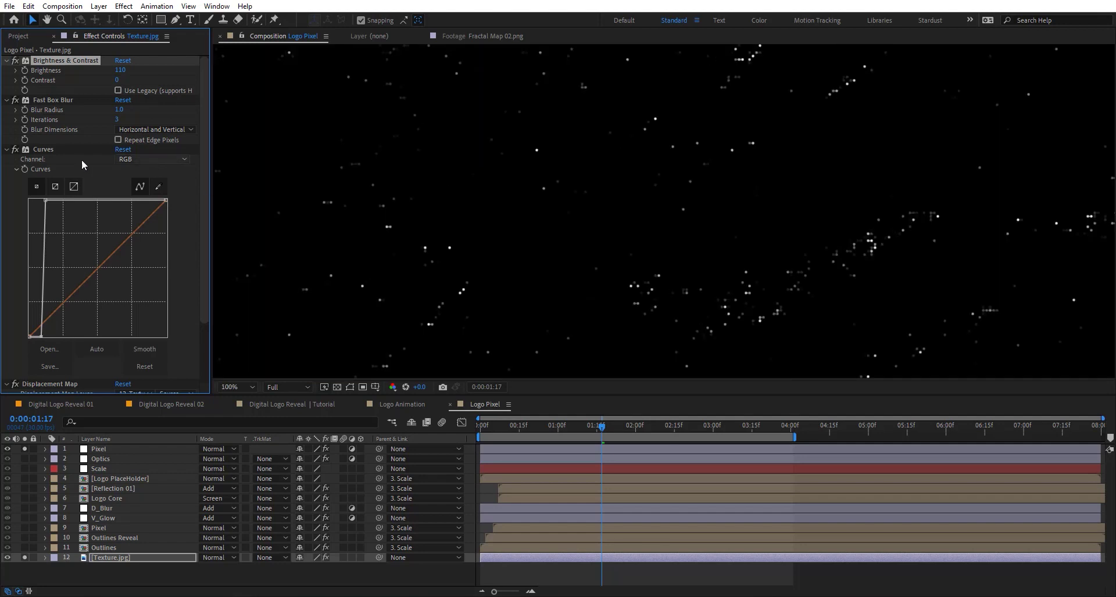
- Try the Fast Box Blur on Texture.jpg without blur, and settle on a Blur Radius of 0.5
left_click(16, 100)
left_click_drag(117, 109, 111, 106)
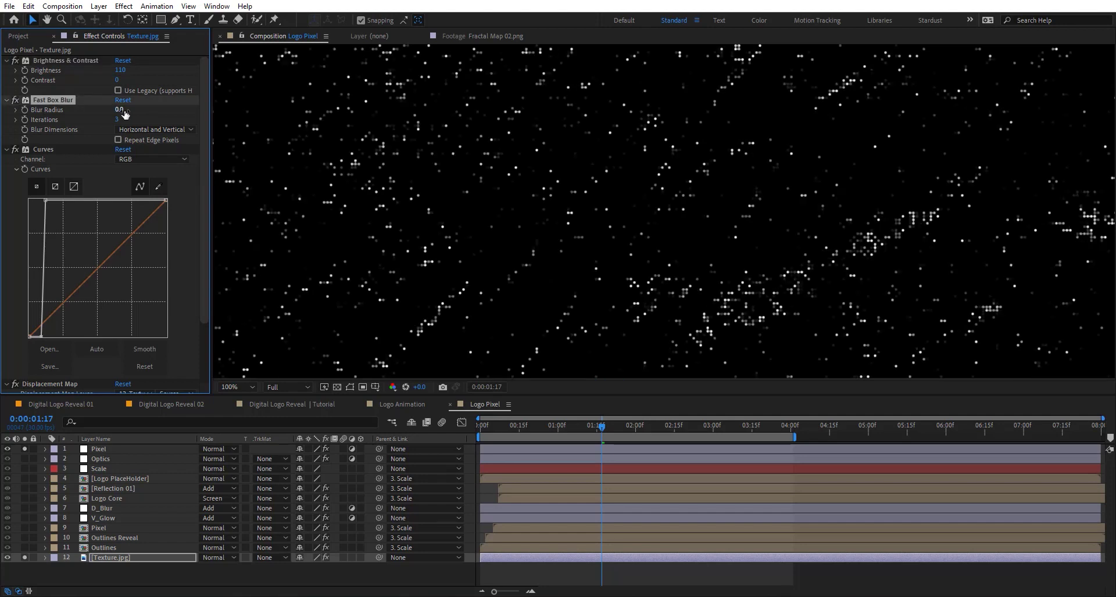
left_click(118, 109)
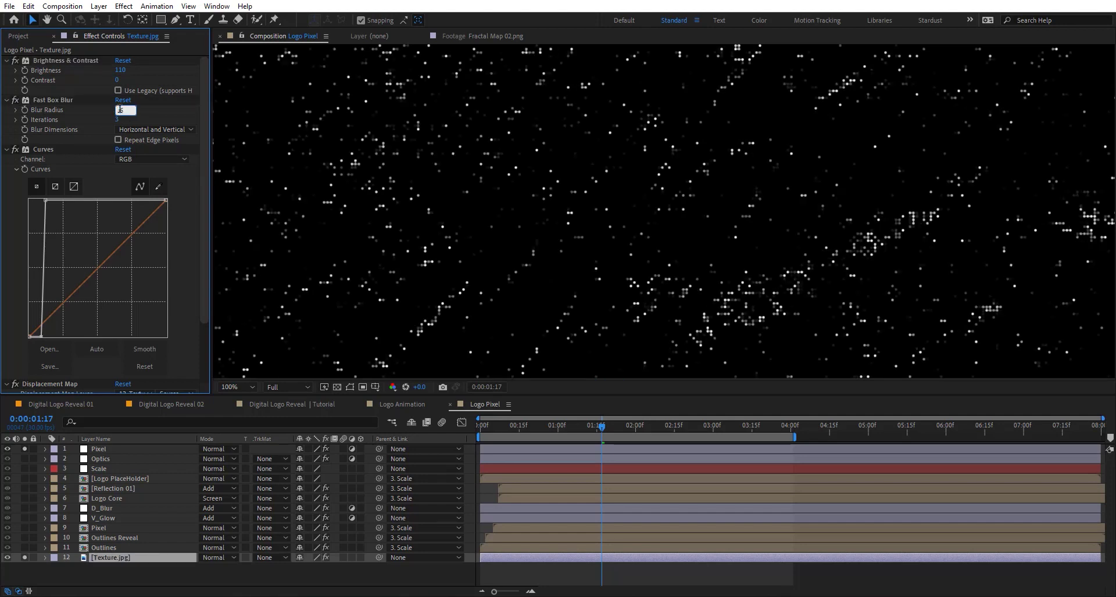
type("0.5")
key("Return")
scroll(474, 124, "down", 1)
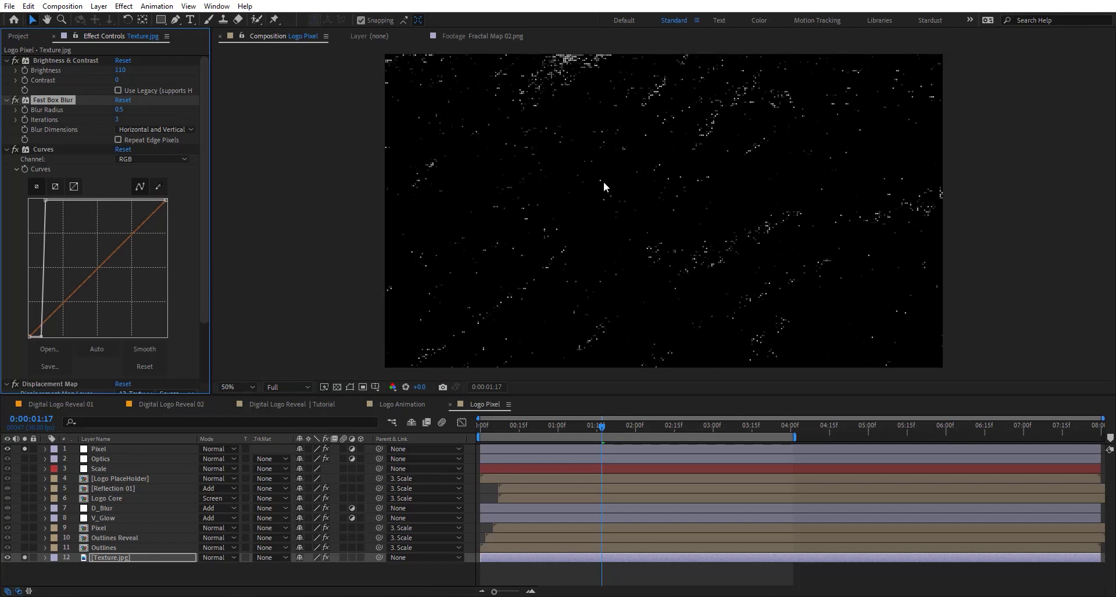
- Check the dots at different times and lower the Brightness & Contrast Brightness on Texture.jpg to 93
left_click_drag(692, 422, 811, 429)
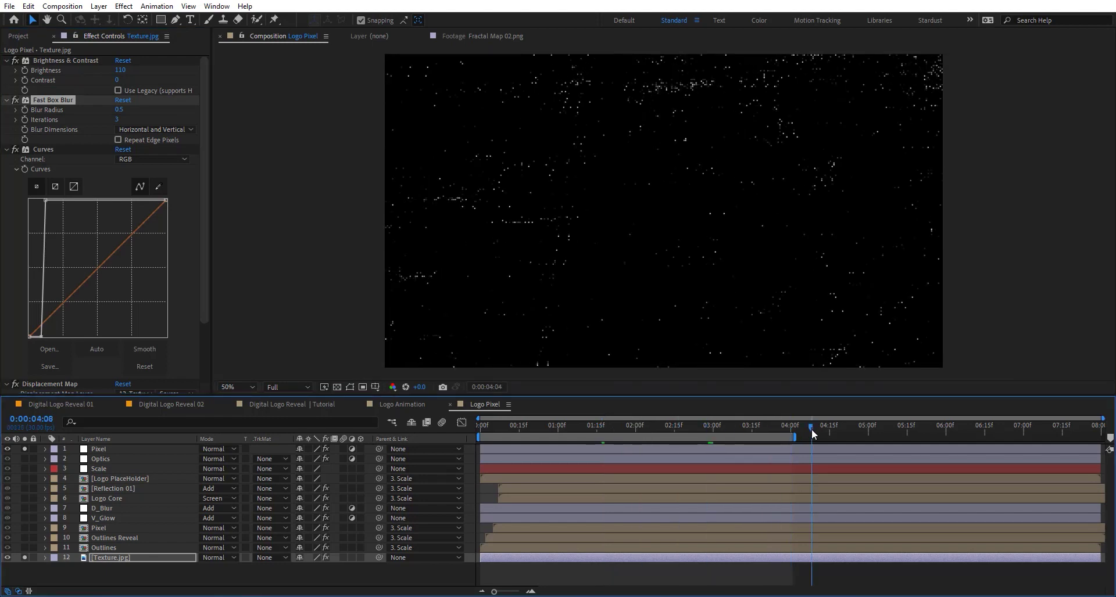
left_click(697, 439)
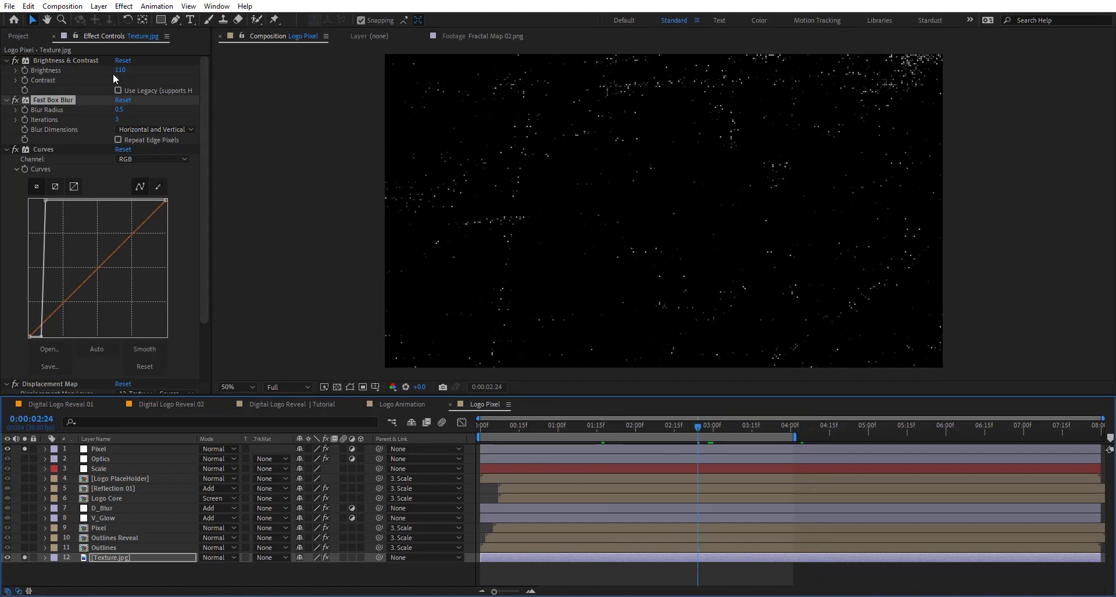
left_click_drag(119, 70, 35, 79)
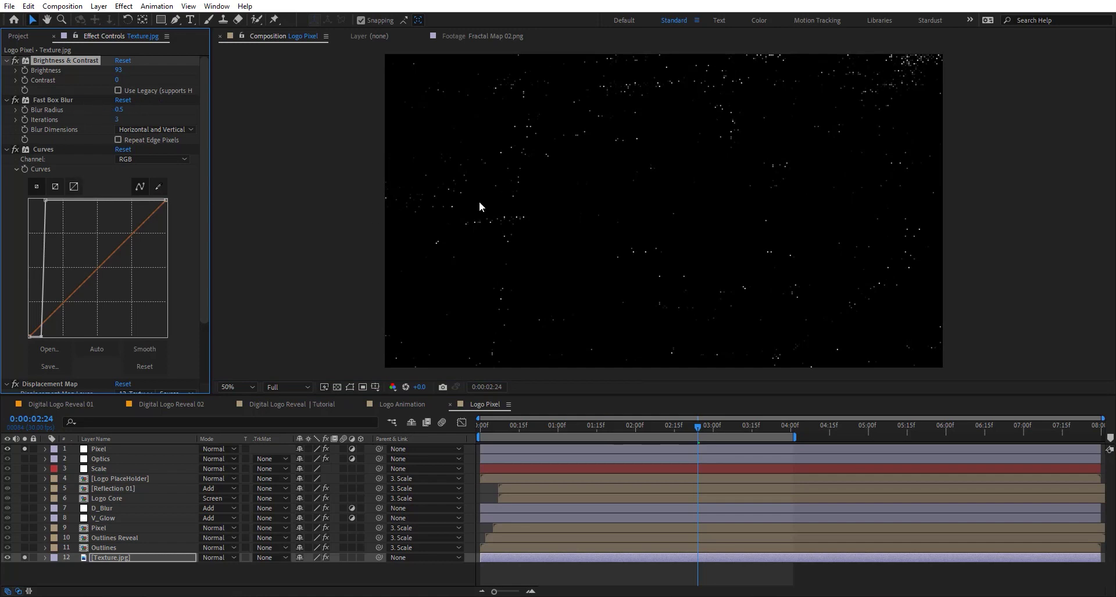
- Turn off solo for the top Pixel adjustment layer and Texture.jpg, and go to 0:00:01:04
left_click(27, 447)
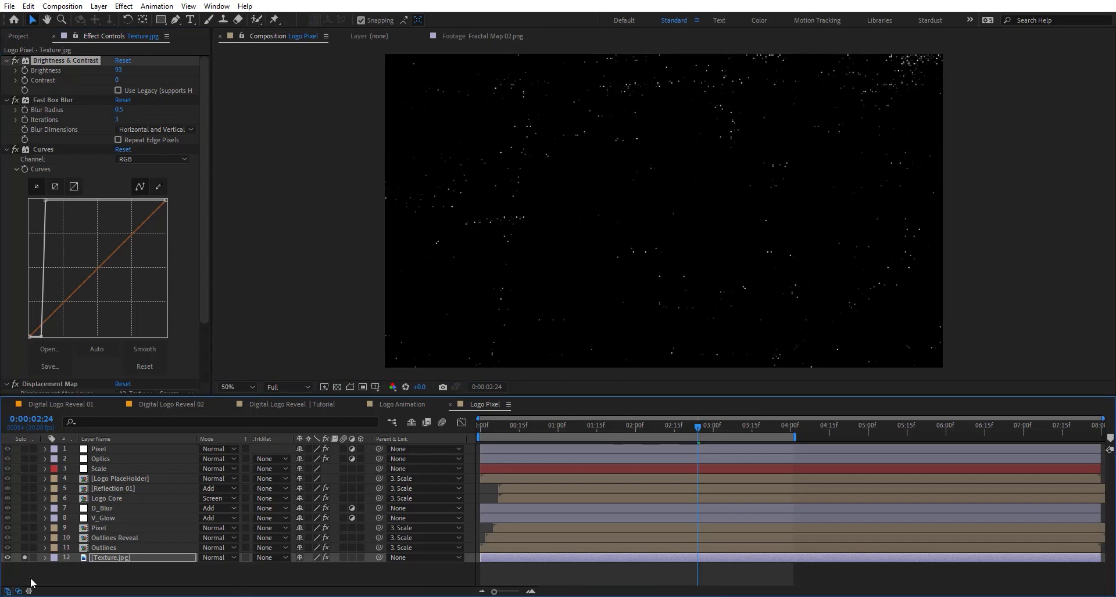
left_click(25, 558)
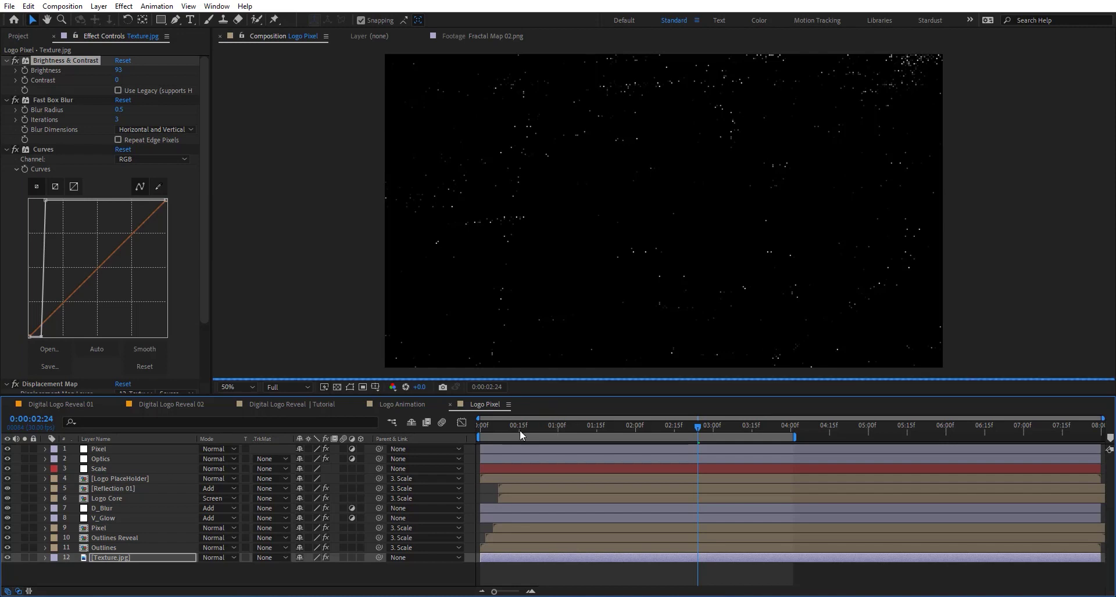
left_click_drag(535, 429, 448, 436)
left_click(568, 427)
- Duplicate the Texture.jpg layer and offset the copy down and to the left in the composition
left_click(130, 556)
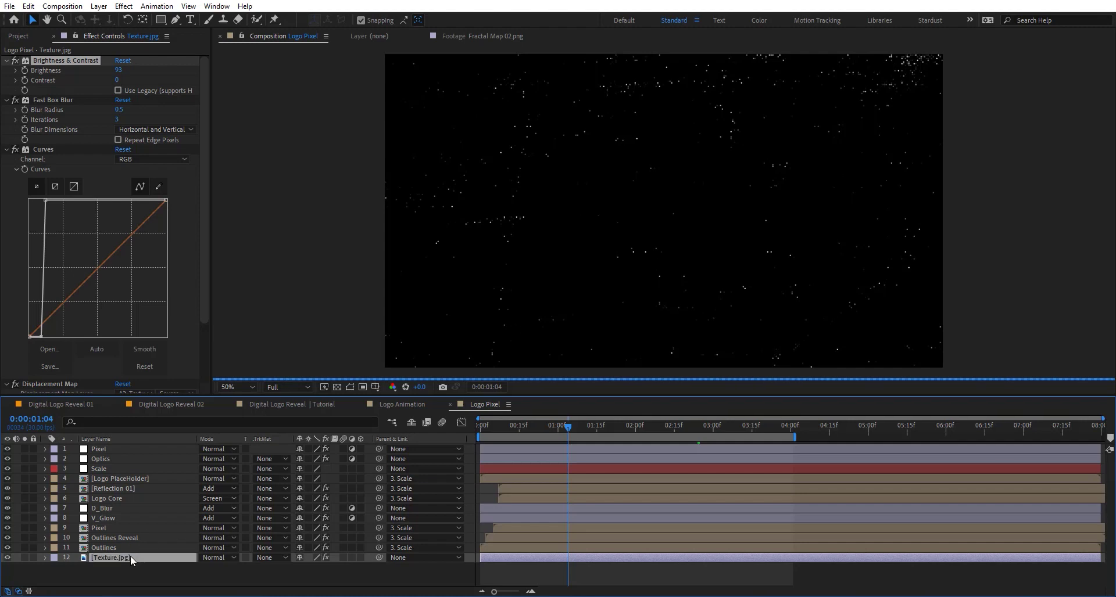
key("ctrl+d")
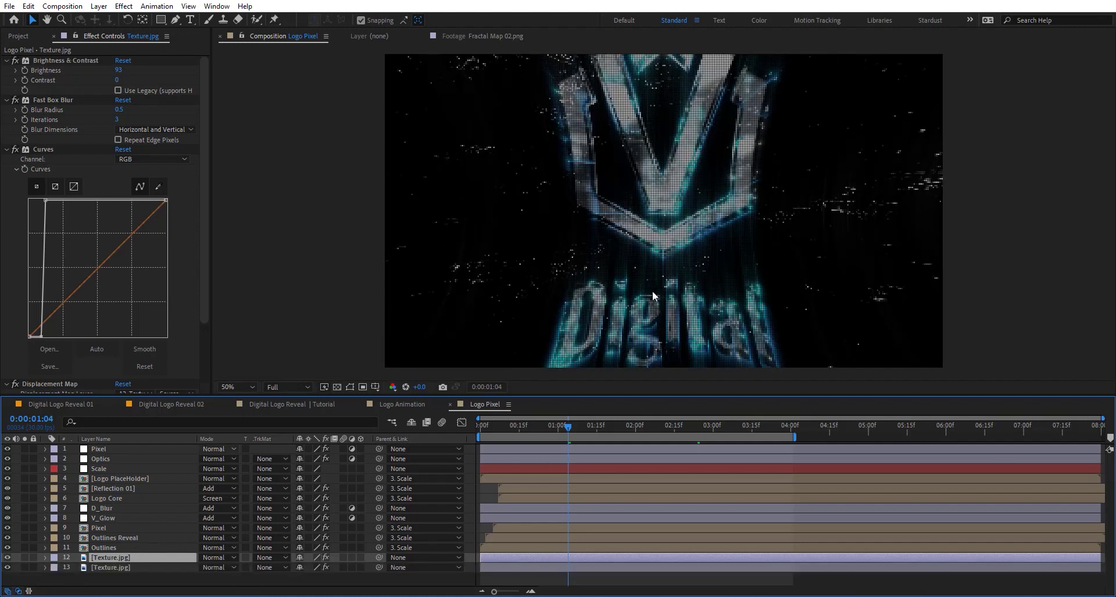
key("comma")
key("comma")
key("period")
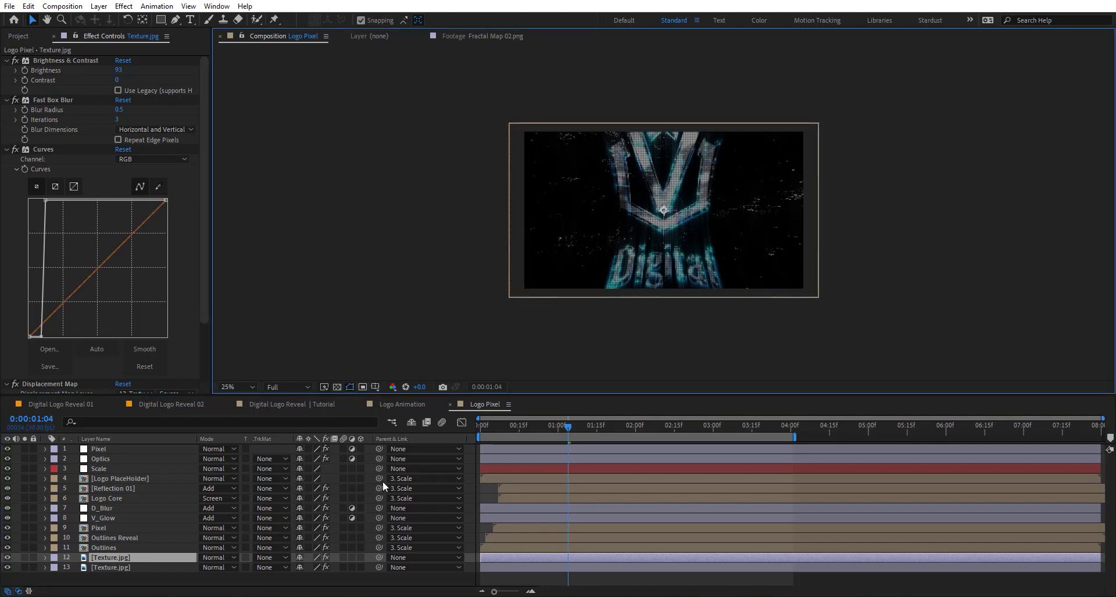
left_click_drag(513, 241, 475, 374)
key("comma")
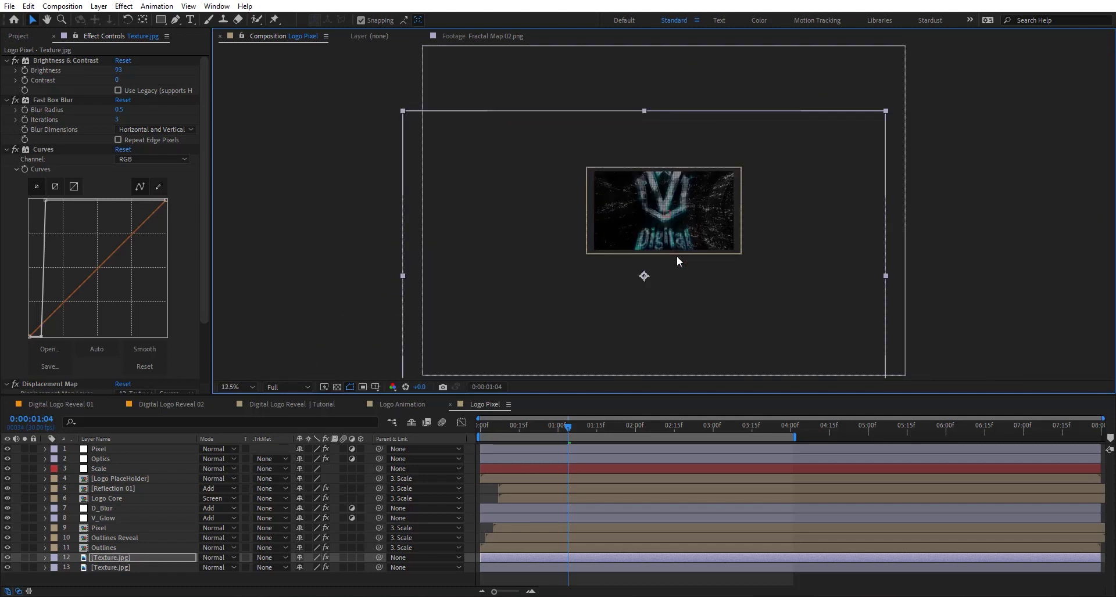
left_click_drag(794, 231, 796, 251)
scroll(798, 244, "up", 2)
scroll(798, 243, "up", 2)
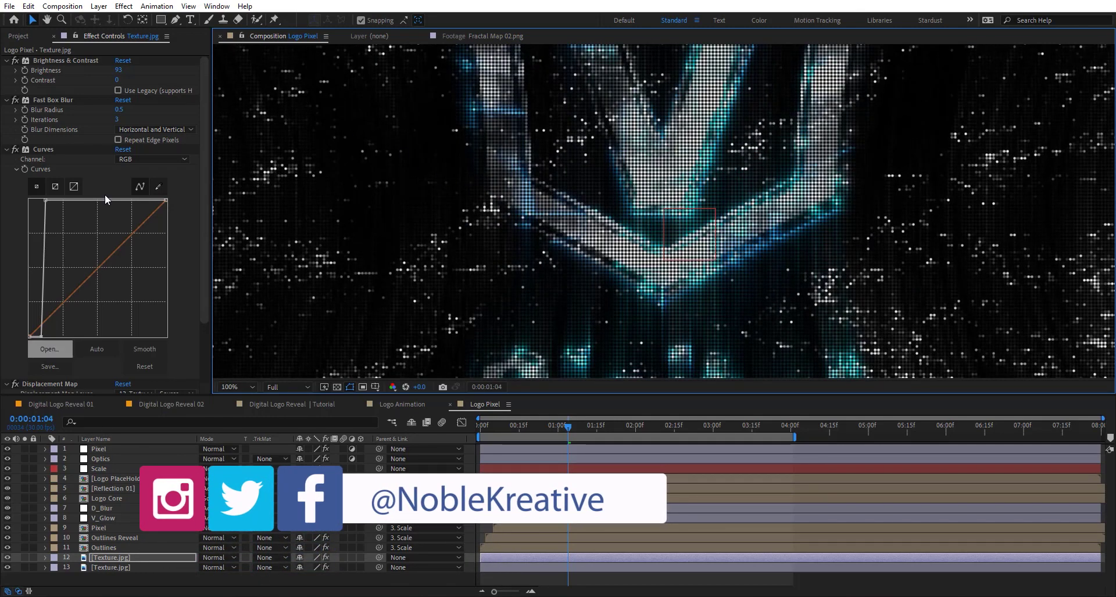
- Set the Brightness & Contrast Brightness on the duplicated Texture.jpg to 50 and check the dots at other times
left_click_drag(118, 70, 99, 70)
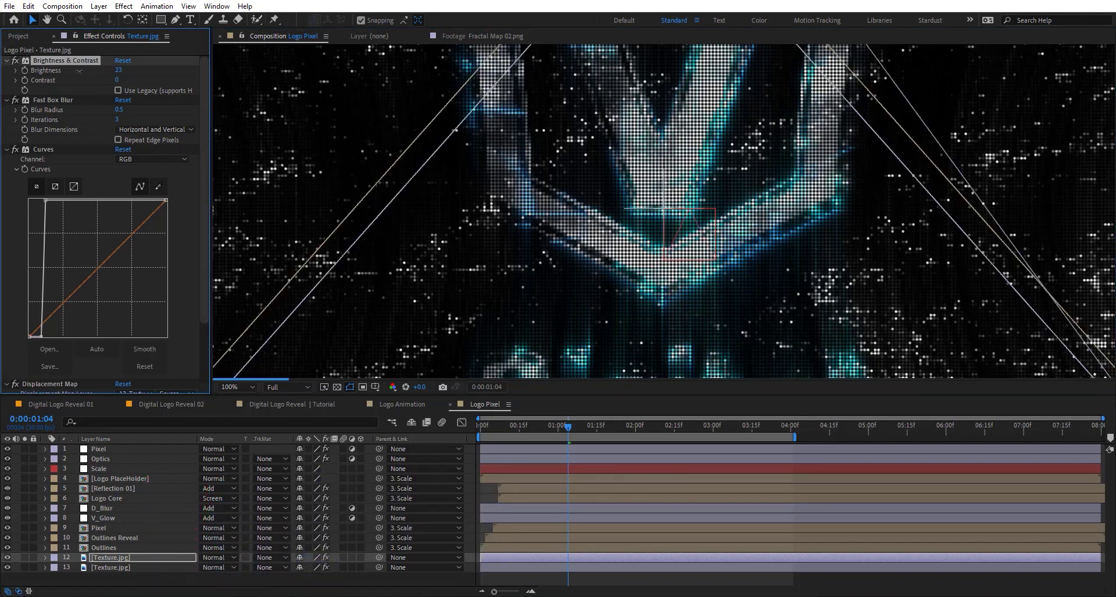
left_click(116, 70)
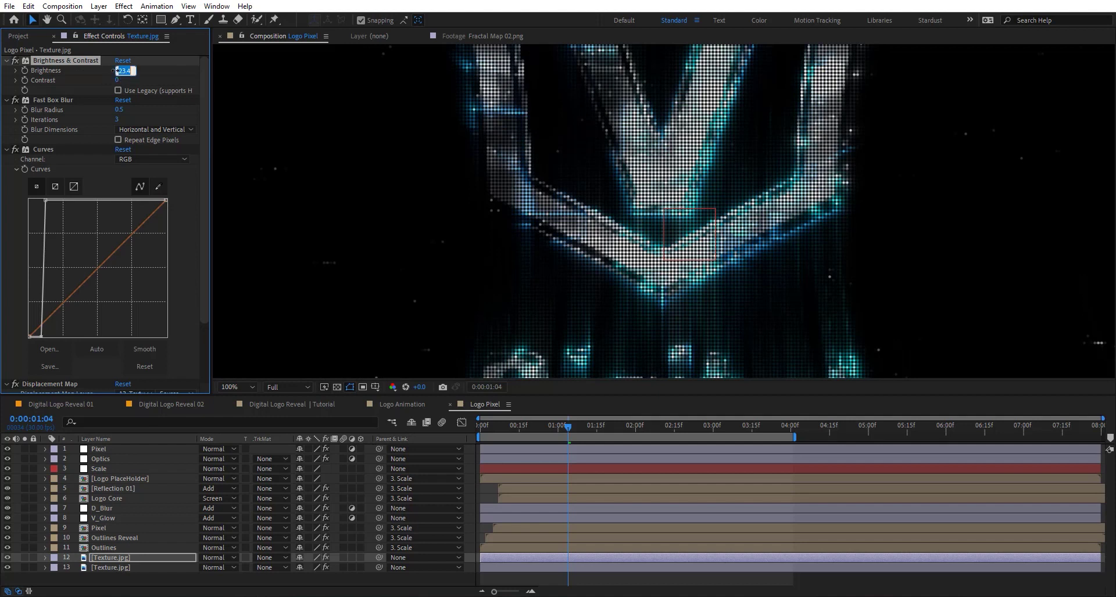
type("50")
key("Return")
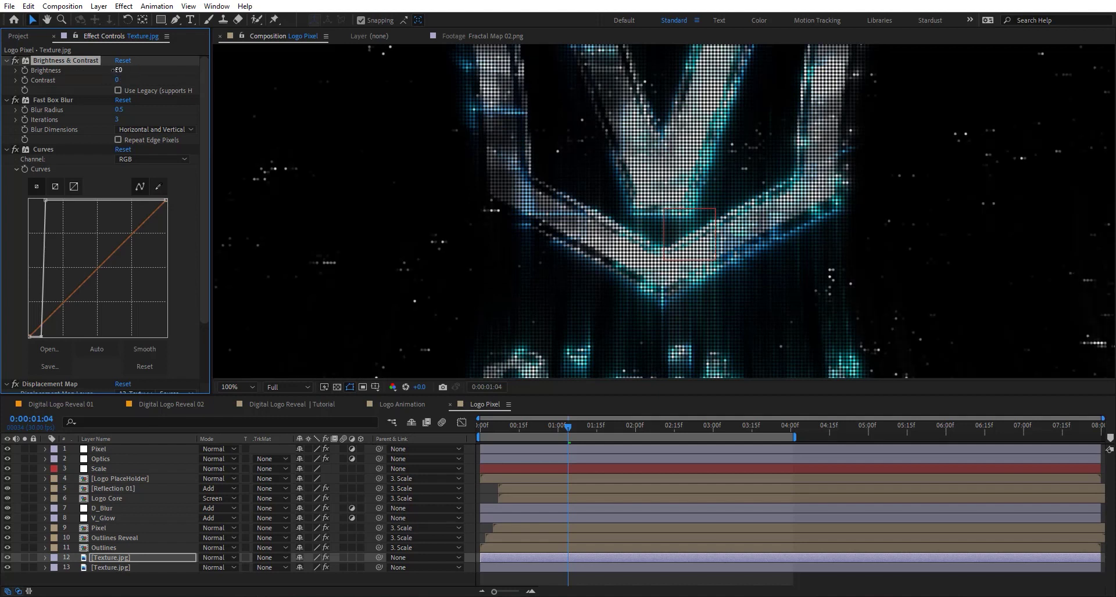
scroll(627, 198, "down", 1)
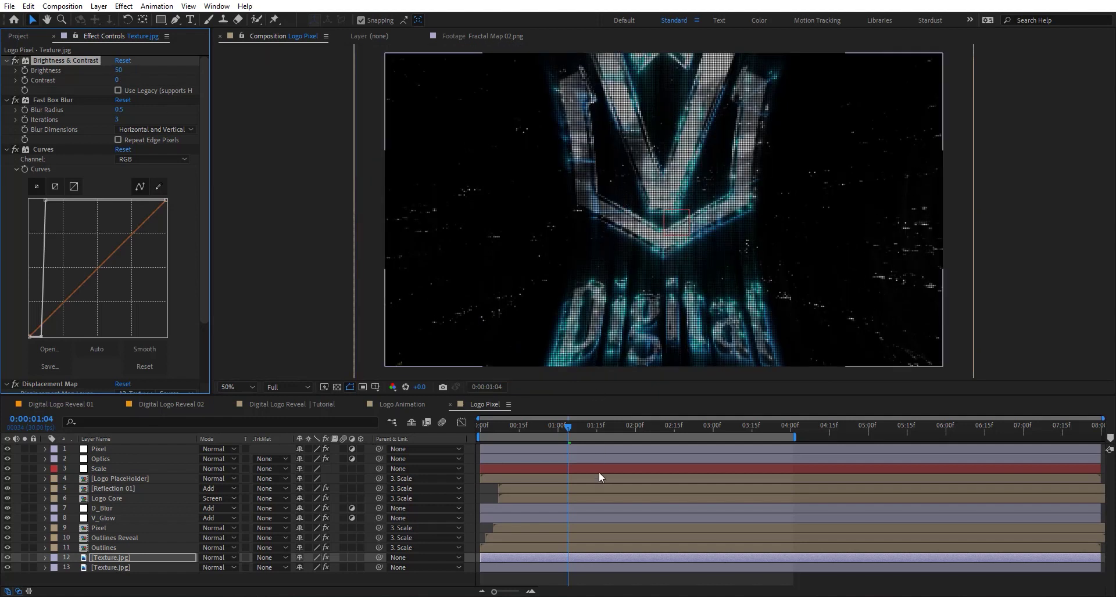
left_click(612, 424)
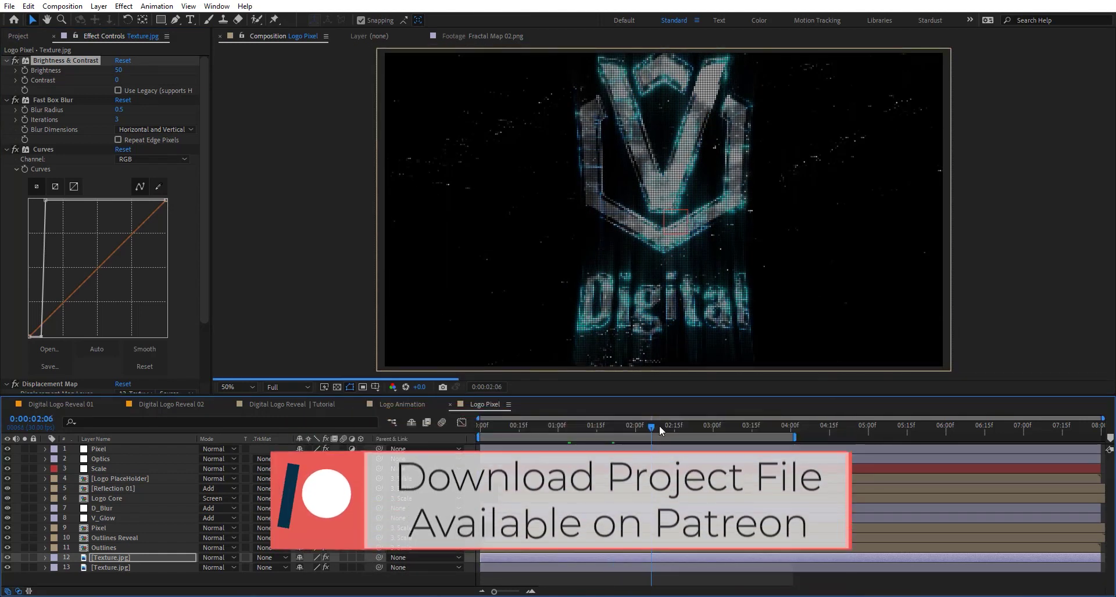
left_click(651, 426)
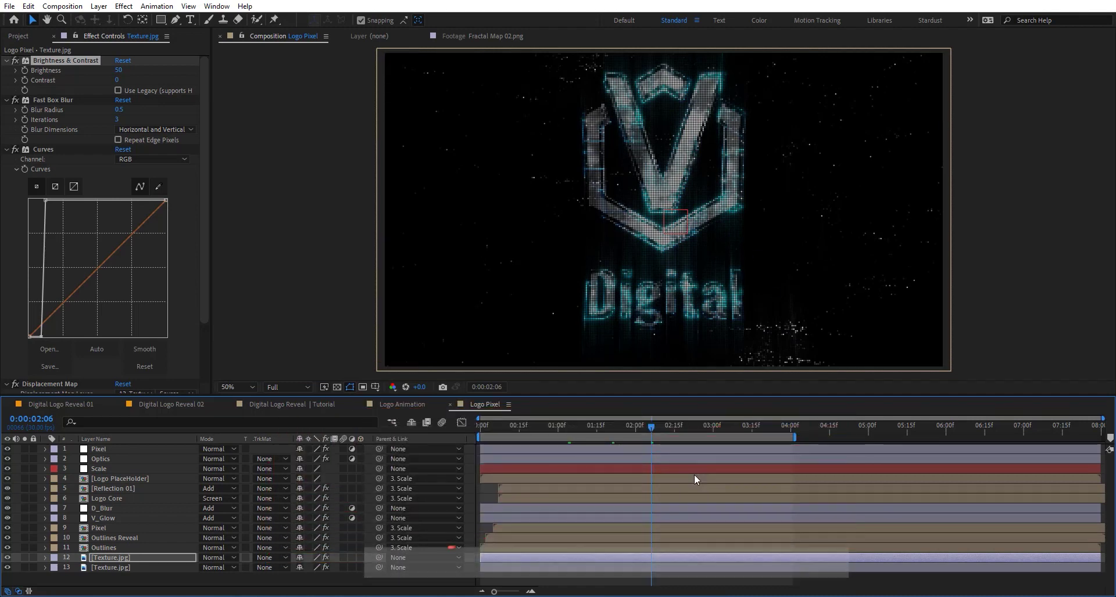
- Locate the Logo Pixel composition in the project and place it below Logo Animation in Digital Logo Reveal | Tutorial
right_click(414, 579)
left_click(488, 482)
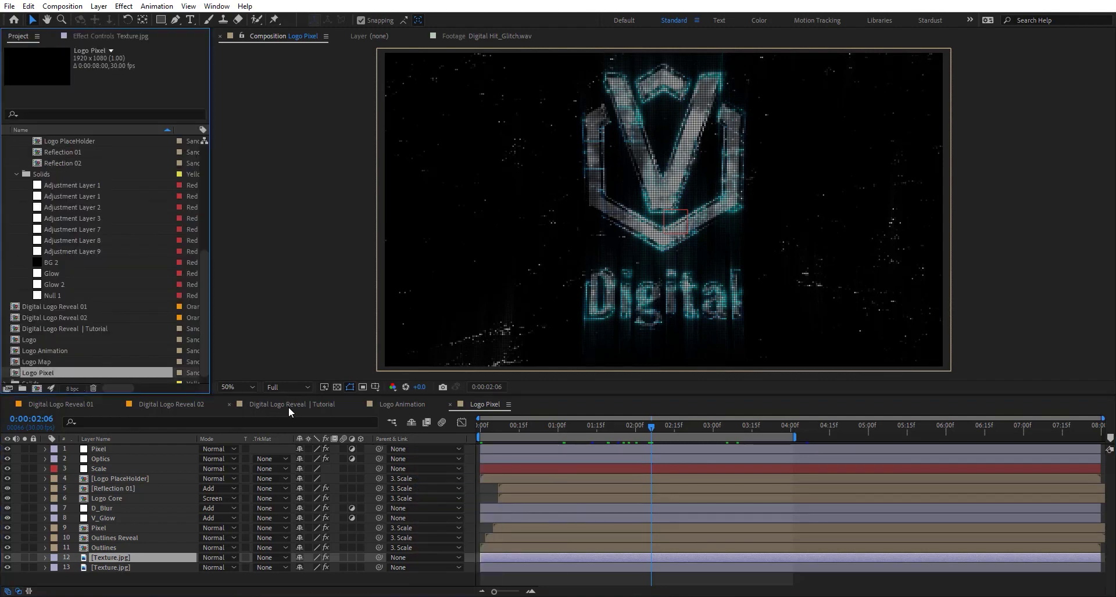
left_click(289, 406)
left_click_drag(144, 372, 131, 457)
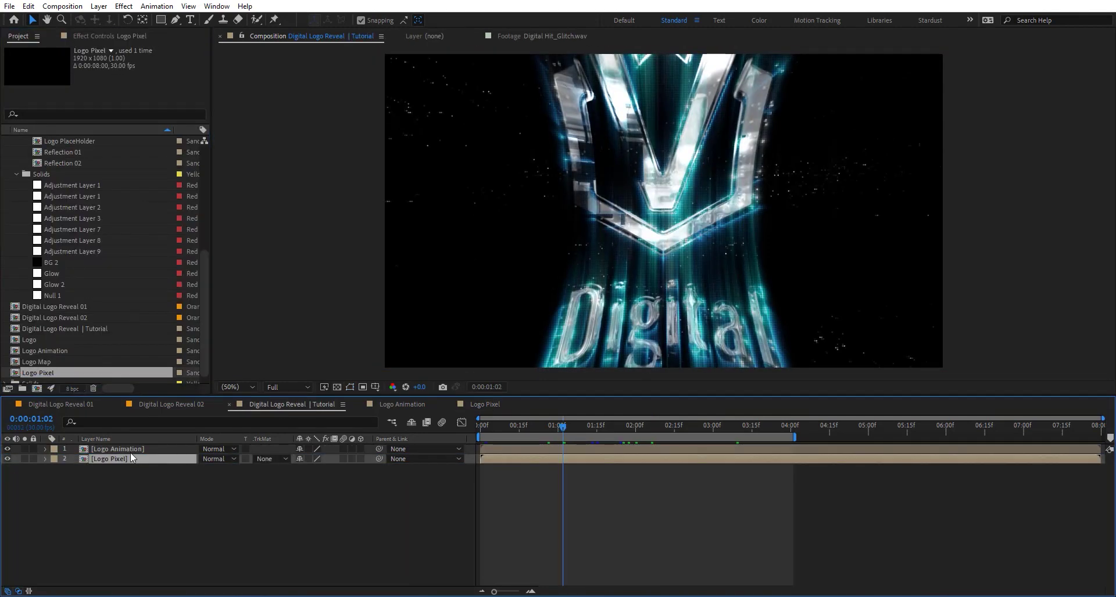
left_click(204, 498)
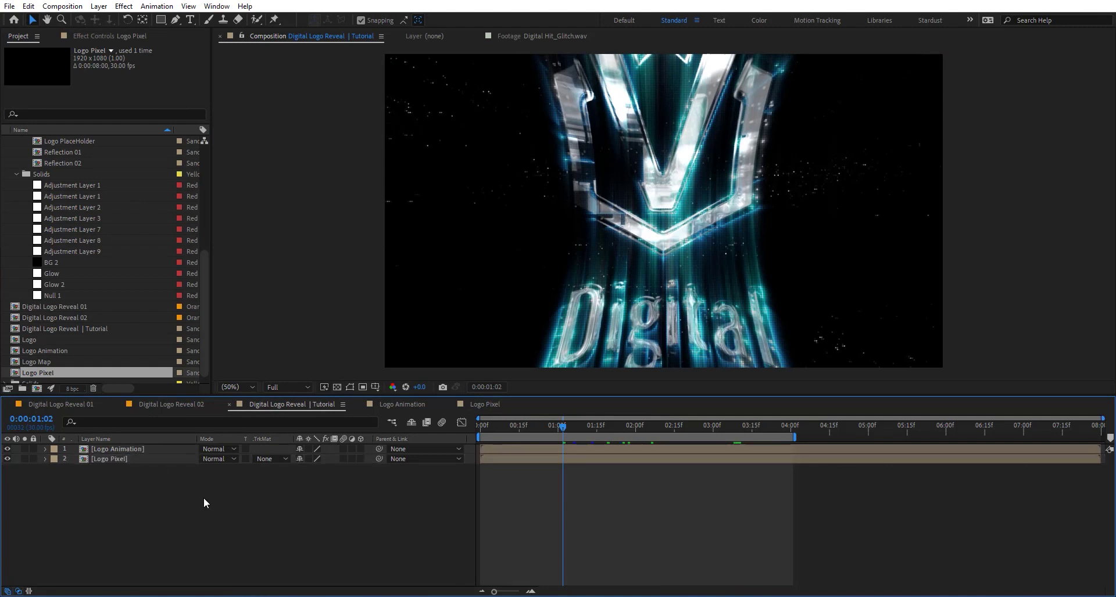
- Create an adjustment layer named Chroma above the logo layers and apply the 3D Glasses effect to it
key("ctrl+alt+y")
key("Return")
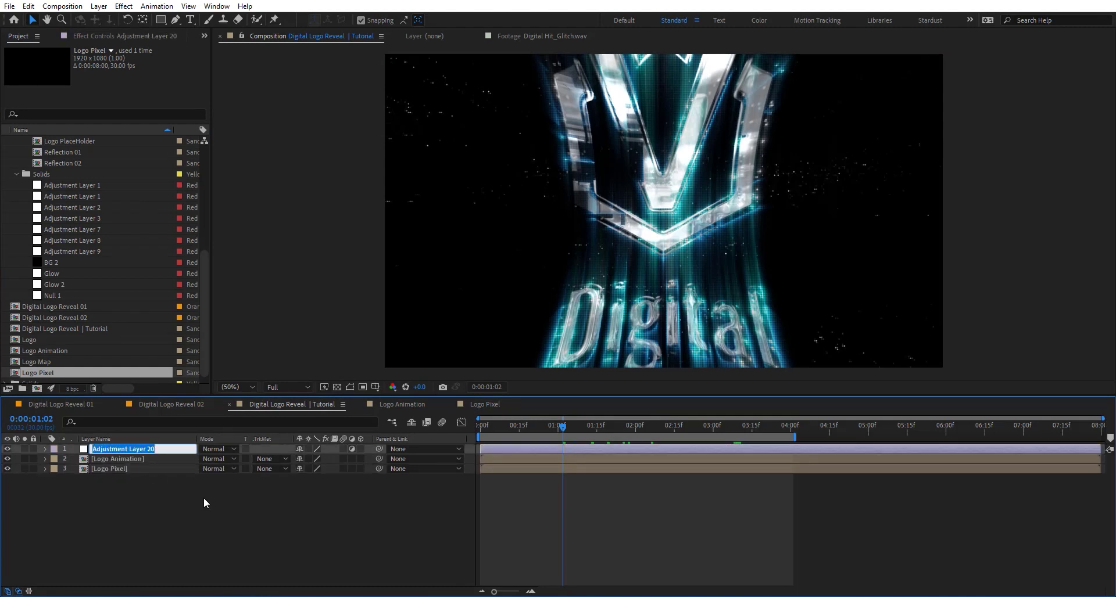
type("Chroma")
key("Return")
key("ctrl+space")
type("3d")
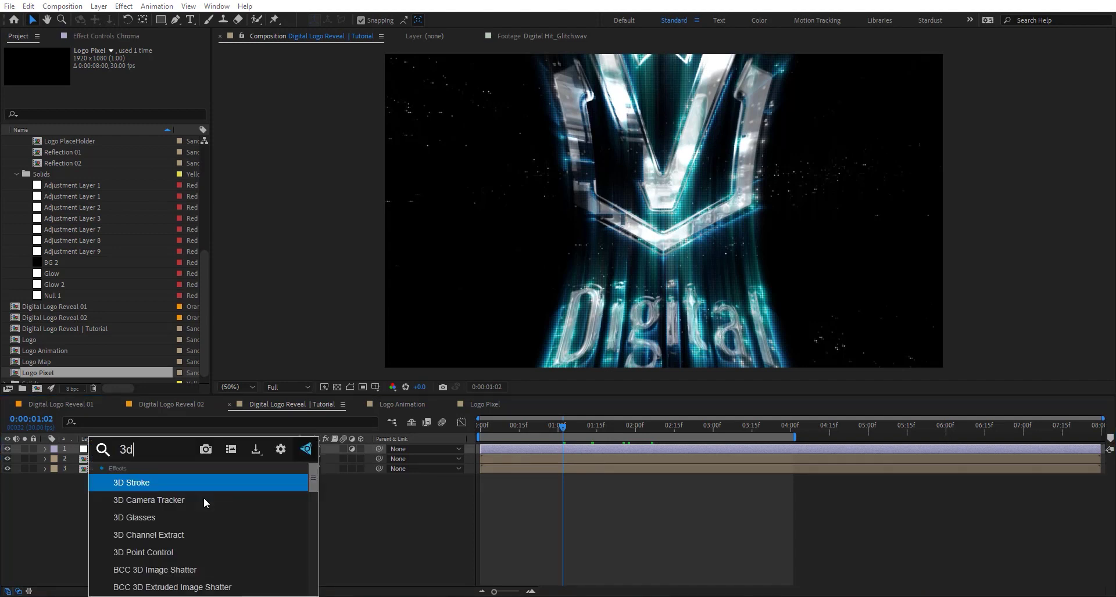
type(" gl")
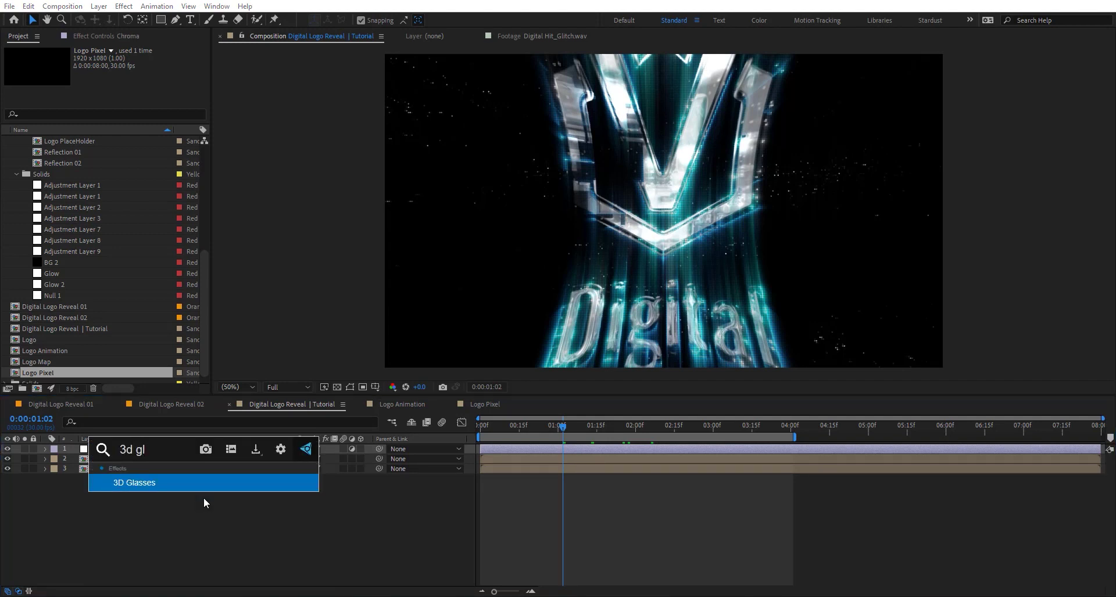
key("Return")
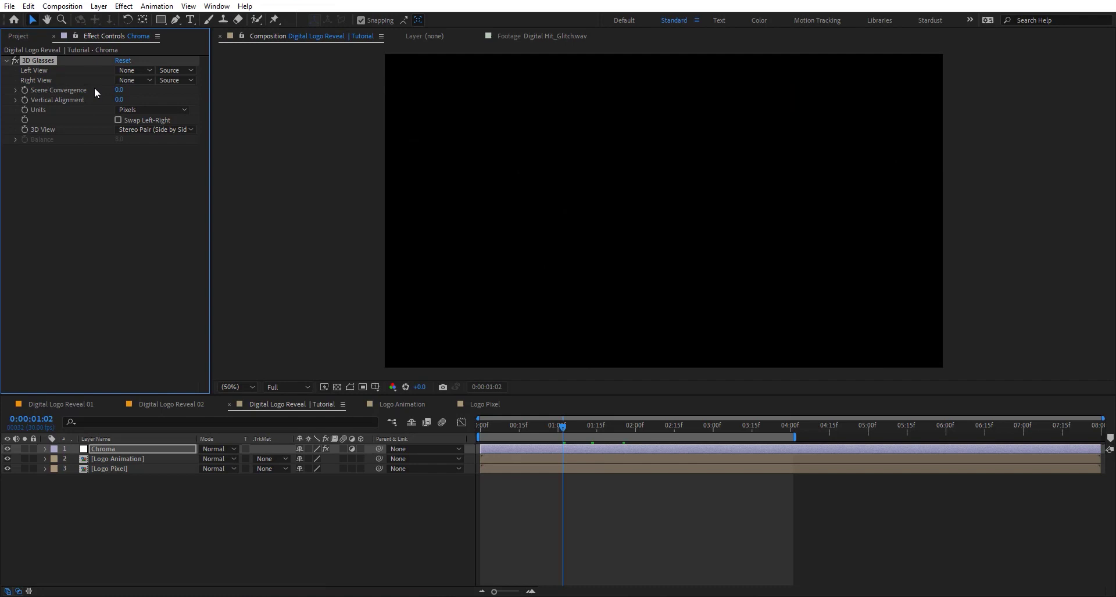
- Set both the Left View and Right View of 3D Glasses to Chroma, and 3D View to Balanced Red Blue LR
left_click(136, 69)
left_click(137, 100)
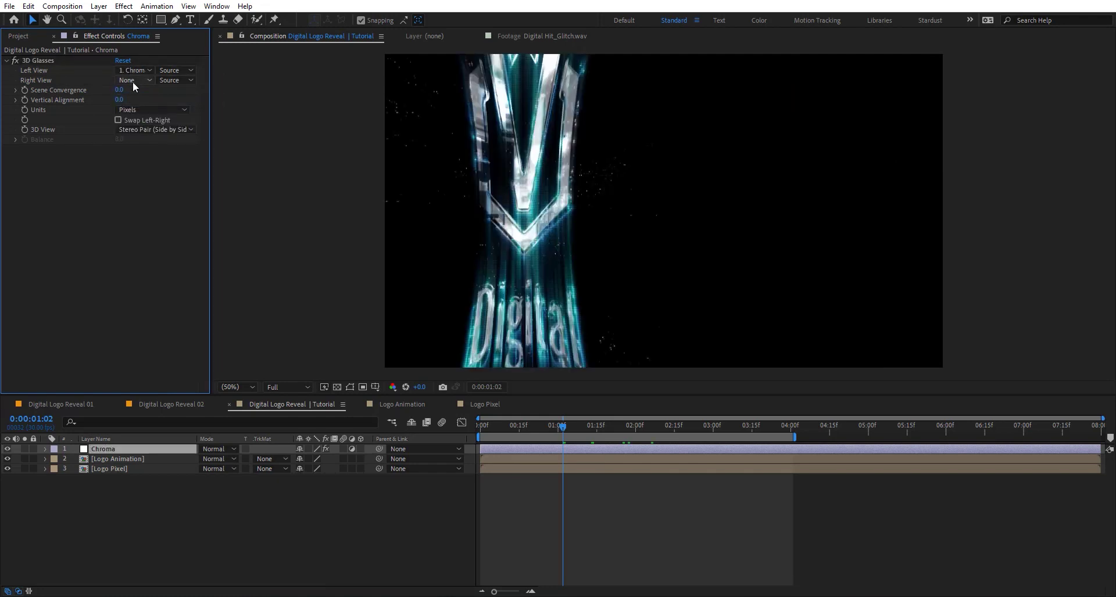
left_click(132, 80)
left_click(137, 110)
left_click(139, 129)
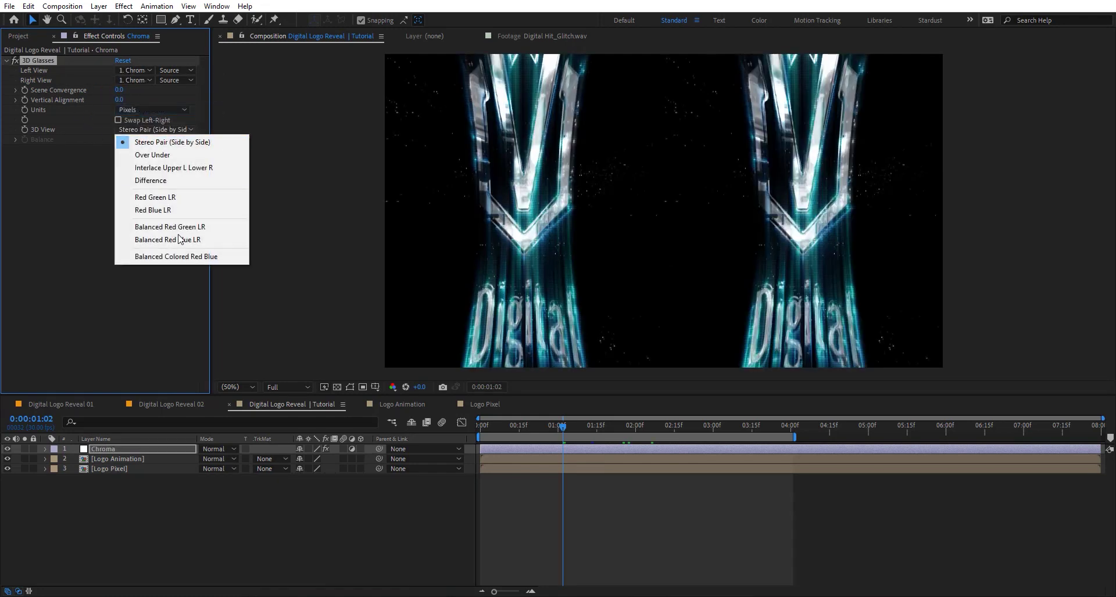
left_click(140, 241)
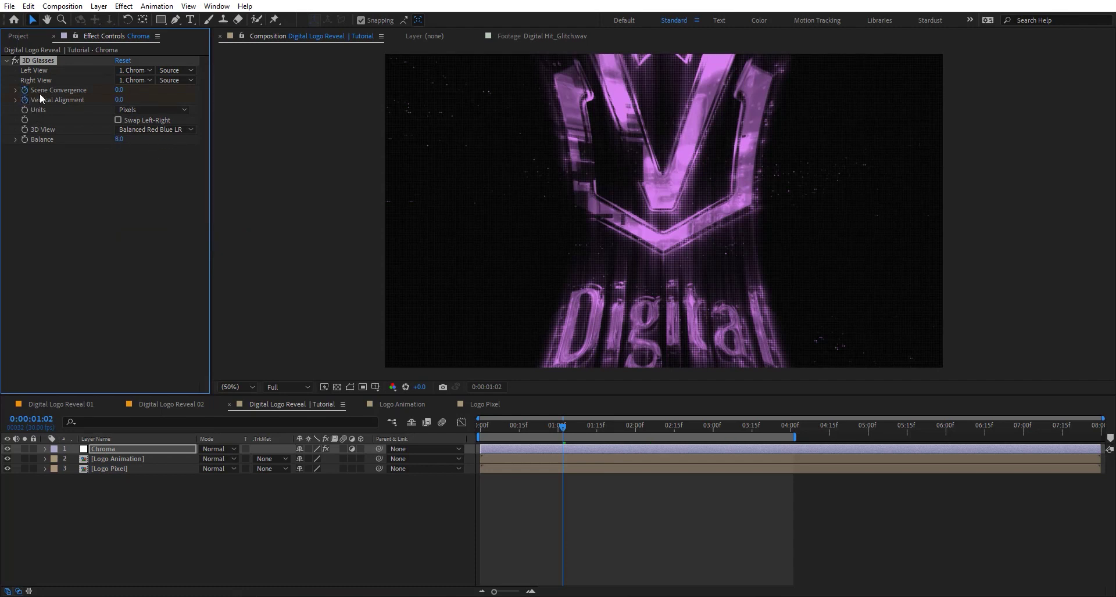
- Reveal the Scene Convergence and Vertical Alignment keyframes on Chroma and move them to 0:00:02:00
key("u")
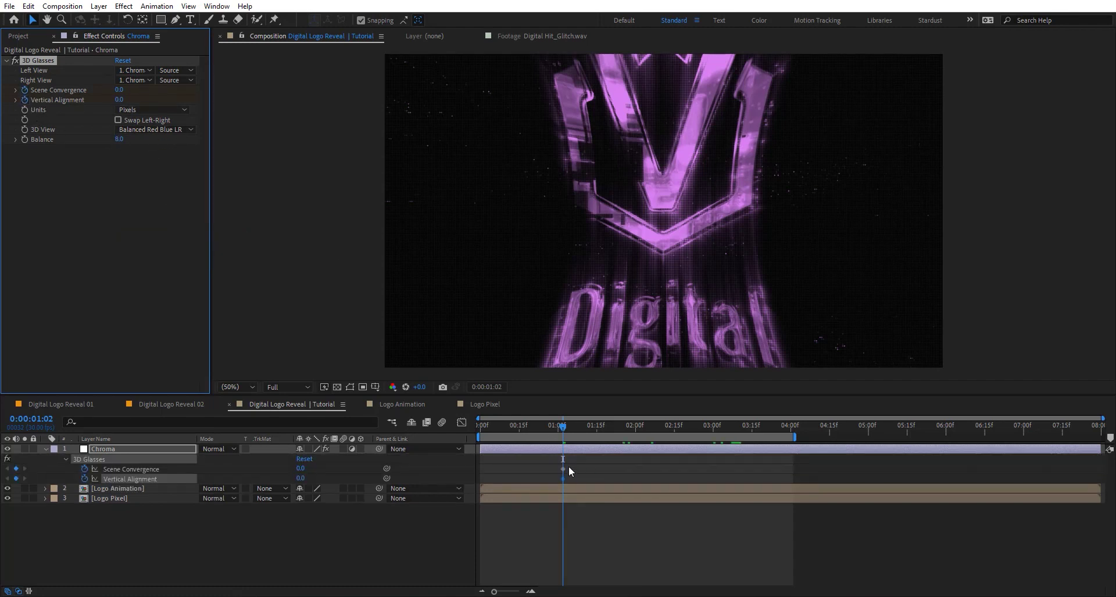
left_click_drag(568, 466, 641, 478)
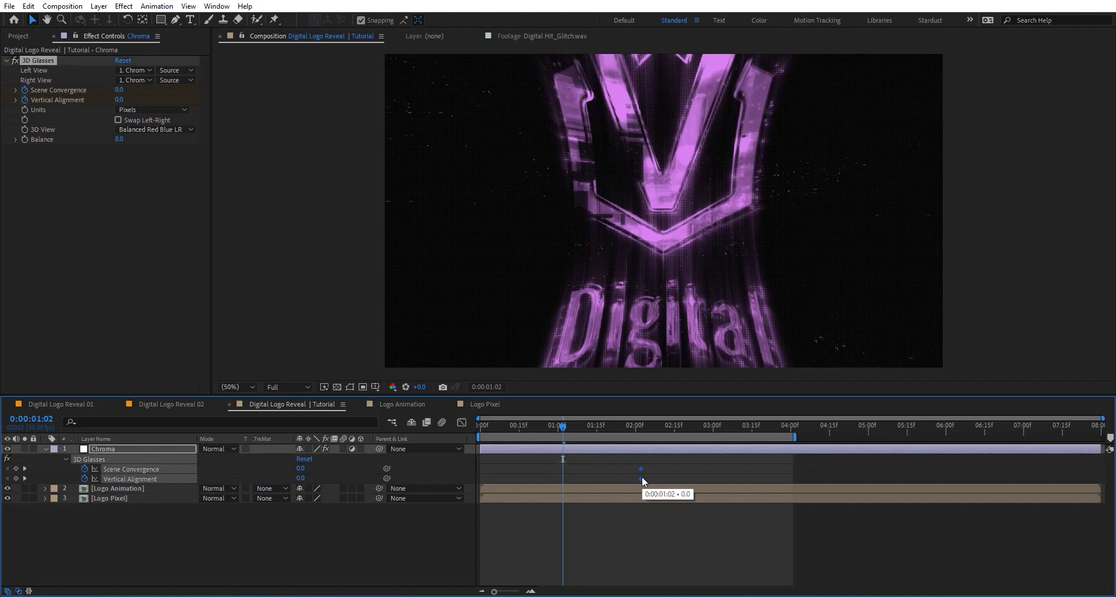
key("k")
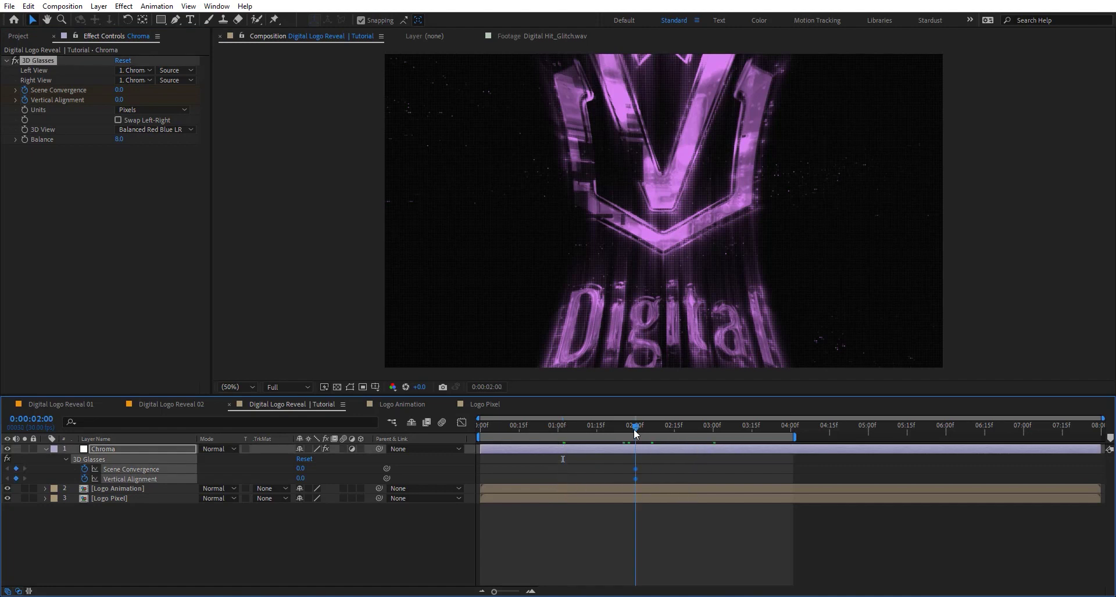
- Set Scene Convergence to 5 and Vertical Alignment to 4 at the 0:00:02:00 keyframes
left_click(301, 468)
type("5")
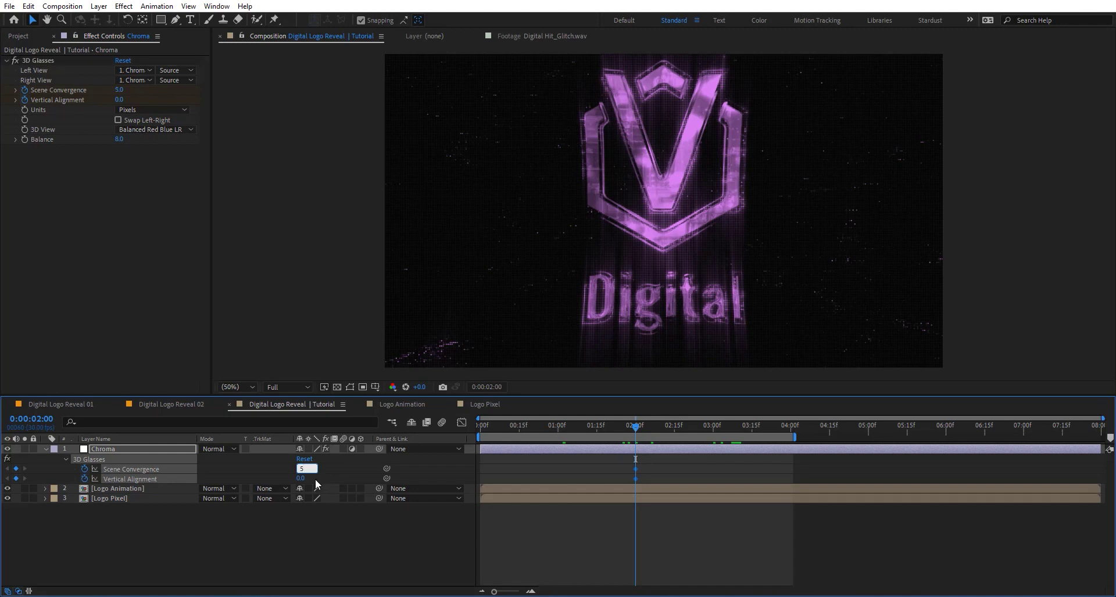
key("Return")
left_click(300, 478)
type("4")
key("Return")
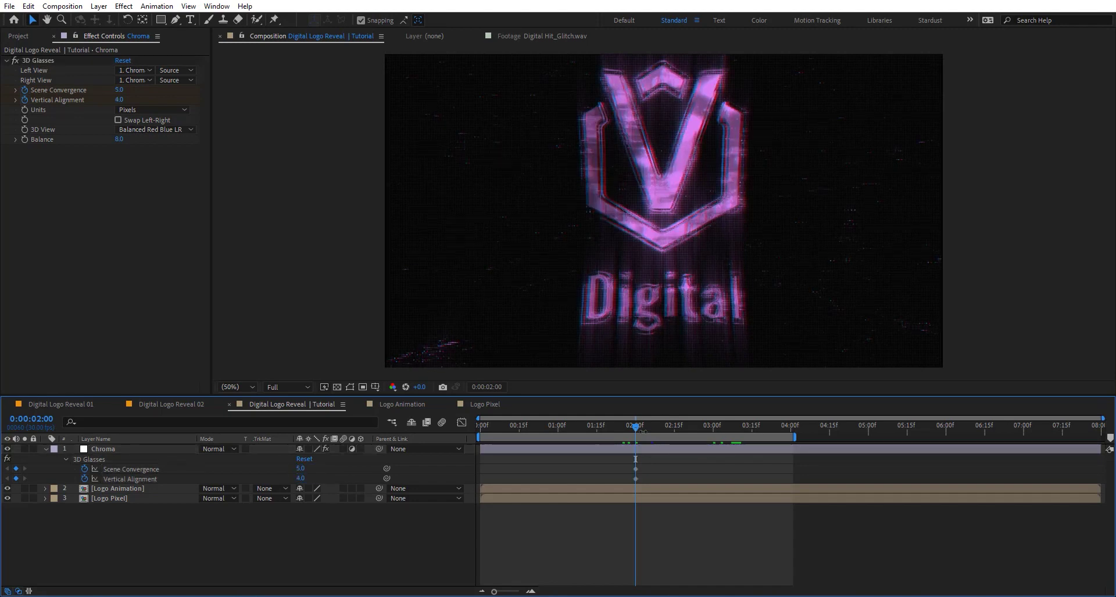
- Set Chroma's Scene Convergence and Vertical Alignment to 0 at 0:00:03:05
left_click(723, 427)
left_click(727, 426)
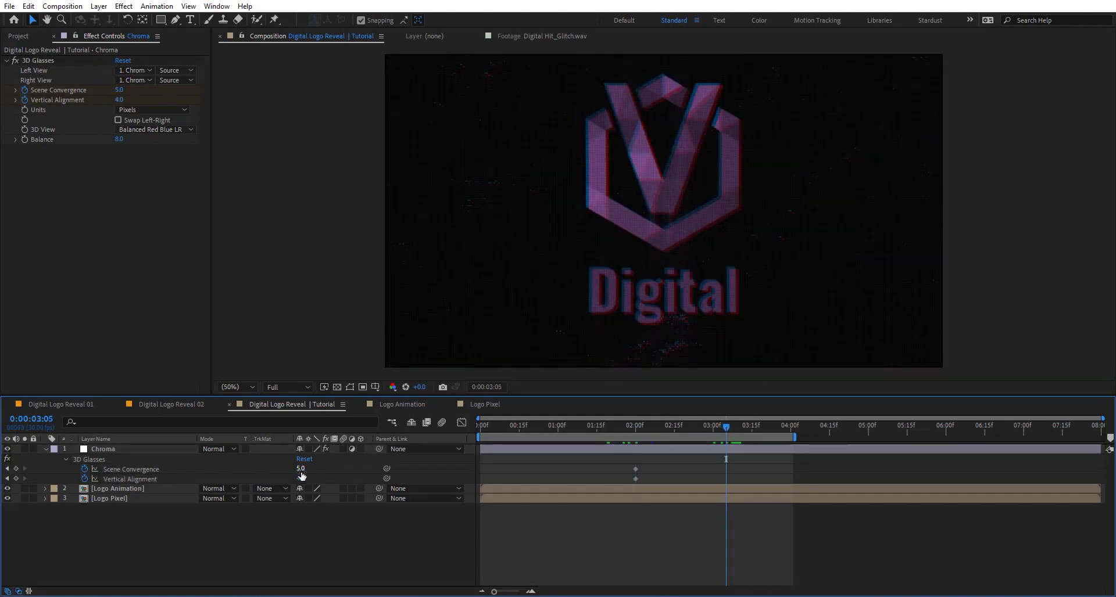
type("0")
key("Return")
type("0")
key("Return")
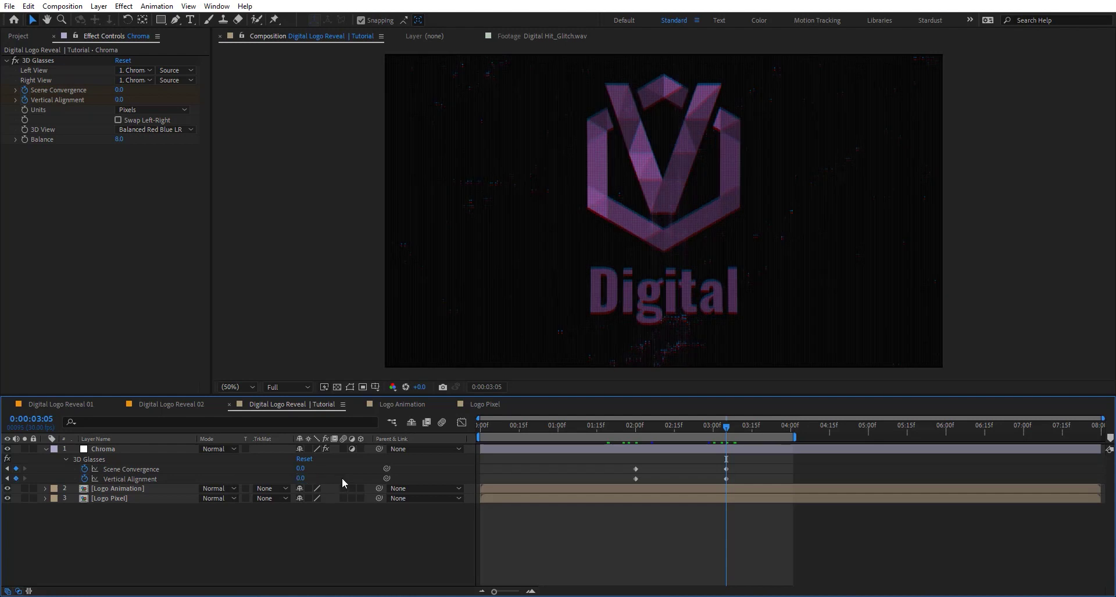
- Add a 100% Opacity keyframe to Chroma and move it to about 0:00:03:00
key("t")
left_click(727, 449)
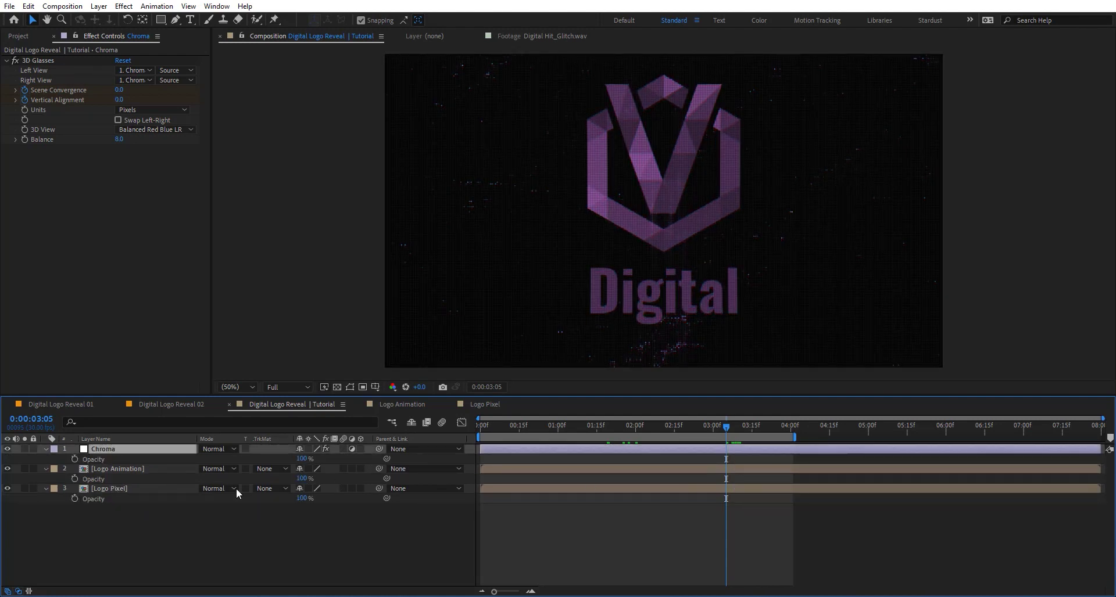
left_click(74, 460)
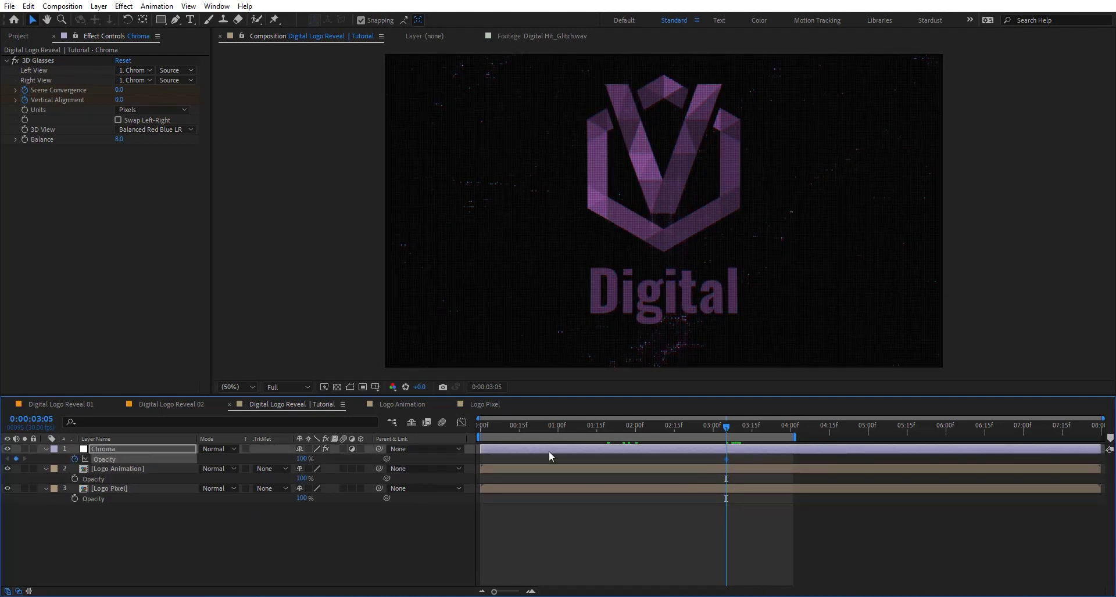
key("u")
left_click_drag(726, 489, 710, 490)
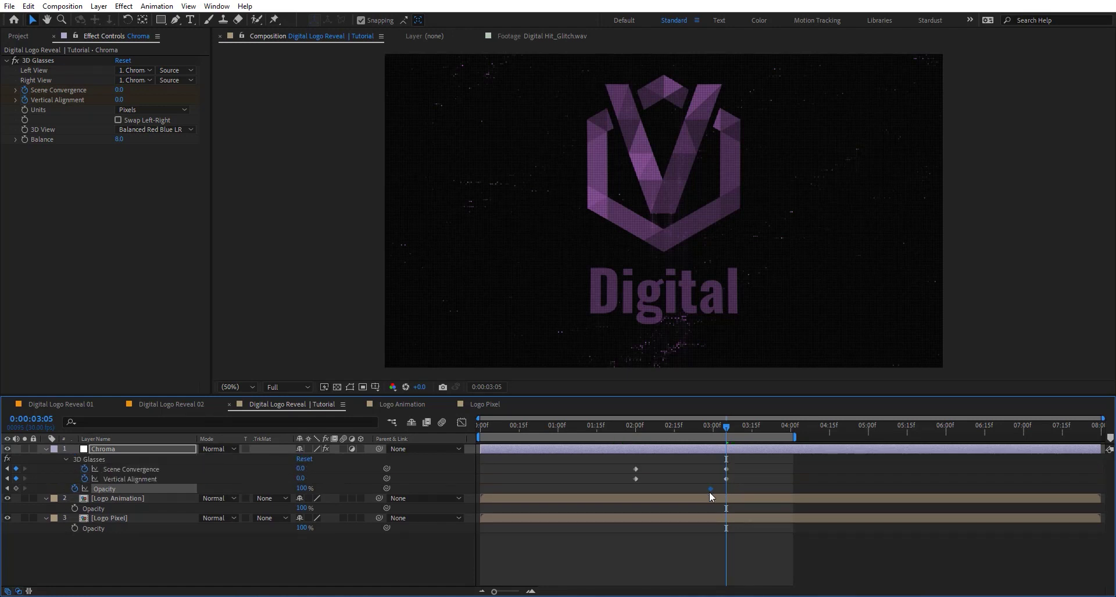
- Set Chroma's Opacity to 0% at 0:00:03:16
left_click(755, 432)
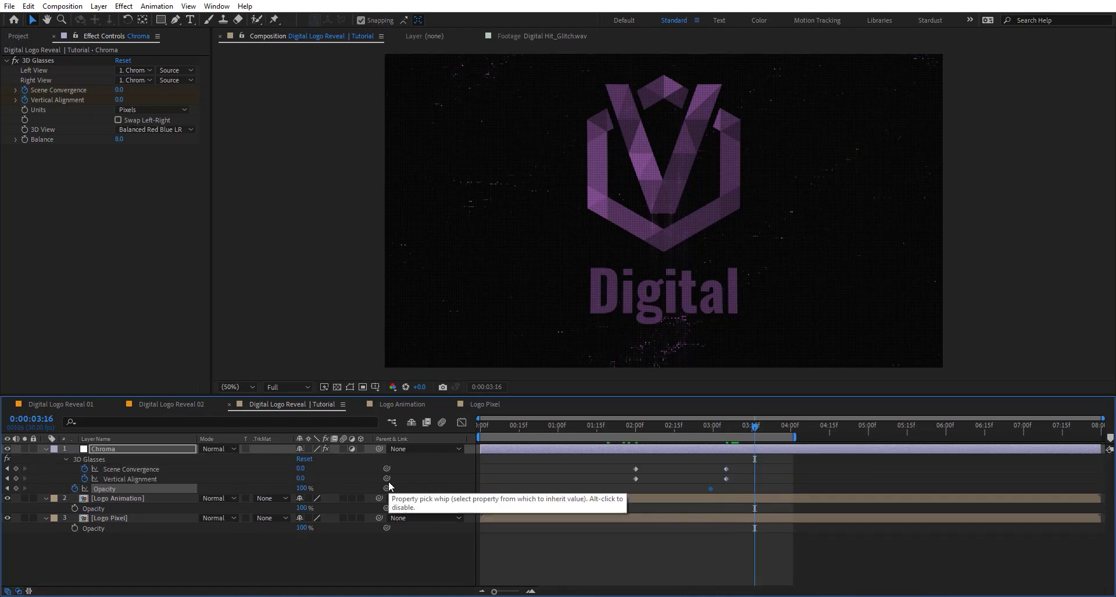
left_click(301, 488)
type("0")
key("Return")
- Set Chroma's blending mode to Lighten and compare the logo at 0:00:01:18 with the layer hidden and shown
left_click(603, 425)
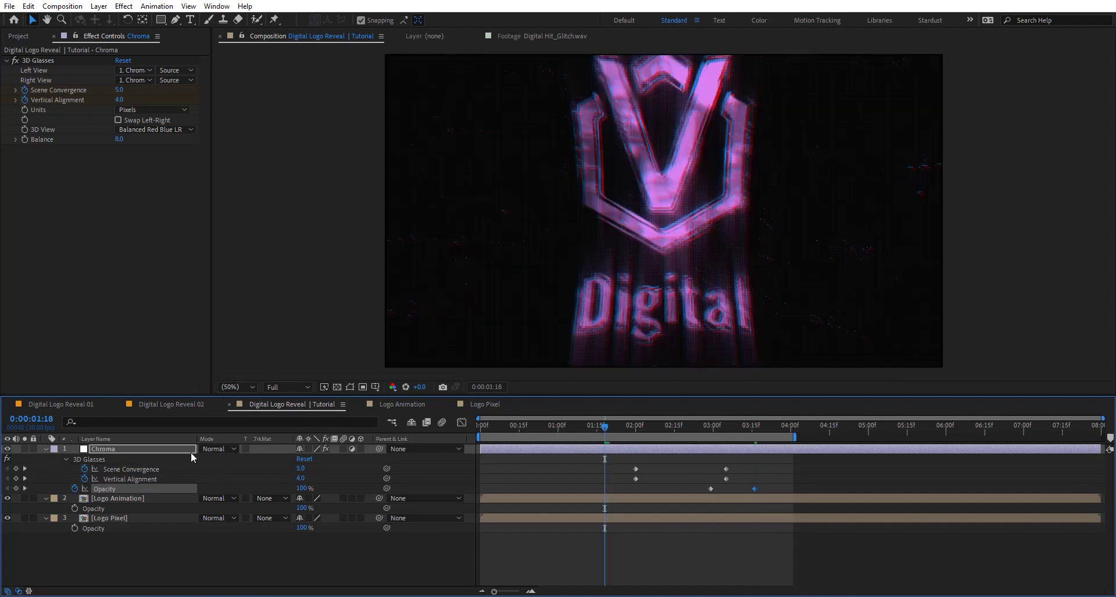
left_click(213, 449)
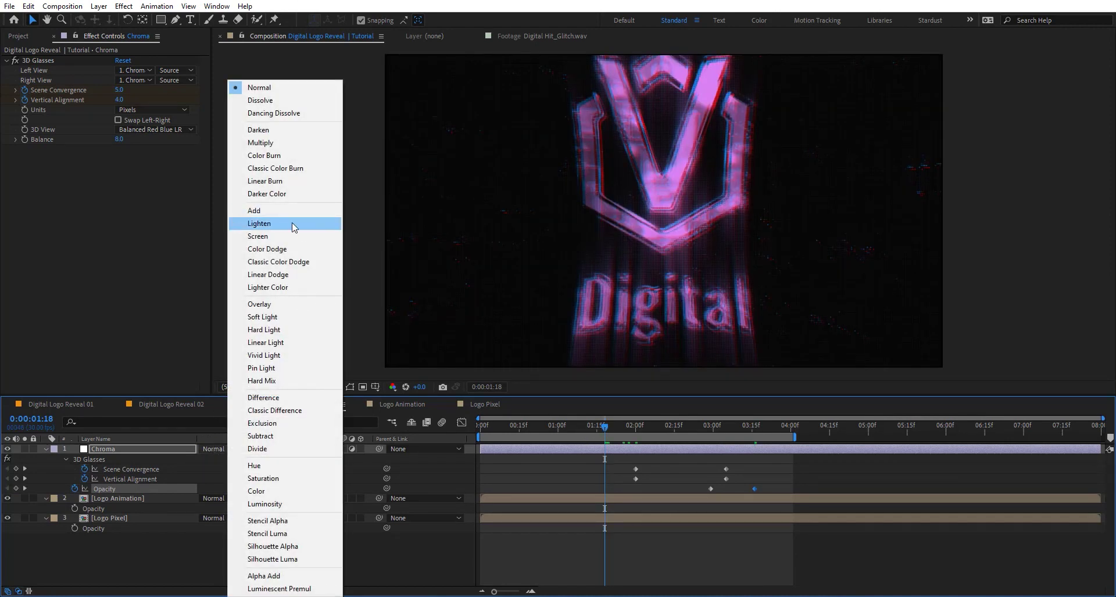
left_click(259, 223)
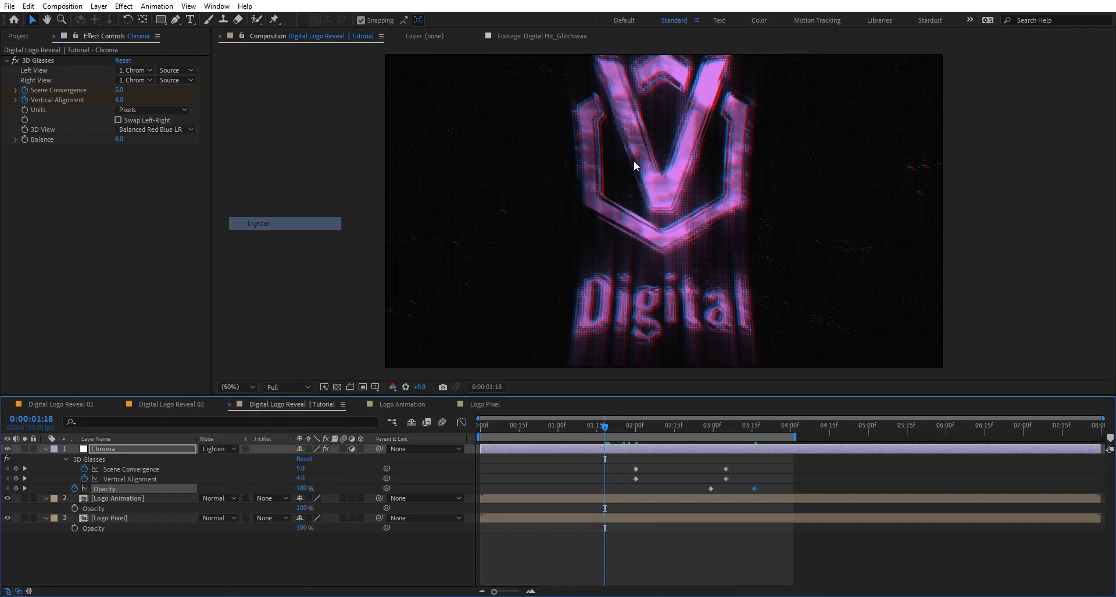
scroll(633, 160, "up", 3)
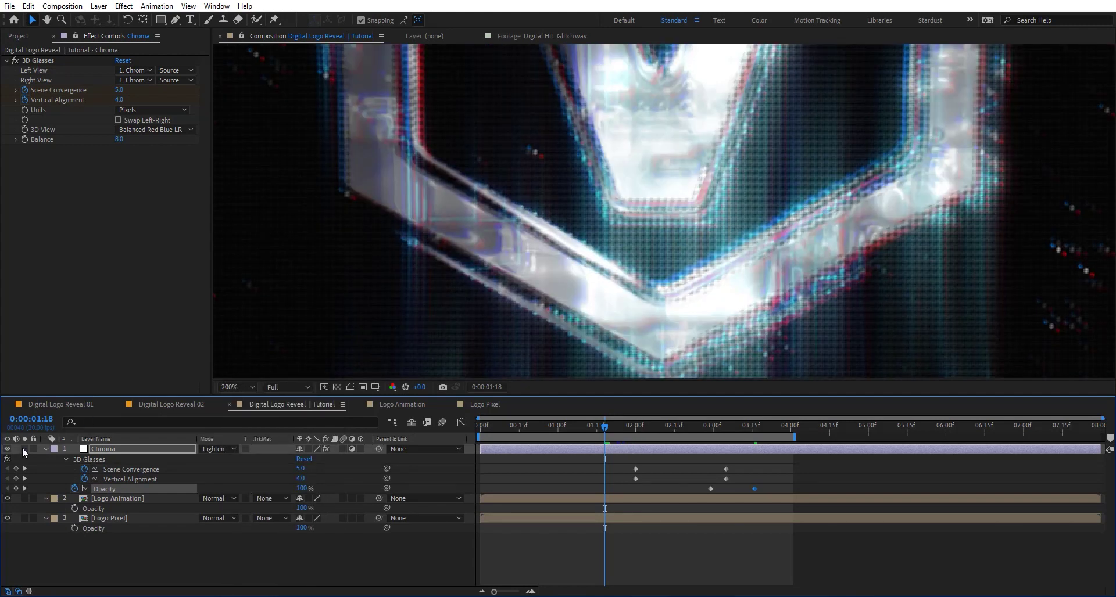
left_click(7, 450)
left_click(8, 450)
left_click(7, 449)
left_click(7, 449)
- Apply the Transform effect to Chroma and set its Scale to 100.6
scroll(437, 312, "down", 2)
key("h")
left_click_drag(284, 232, 623, 270)
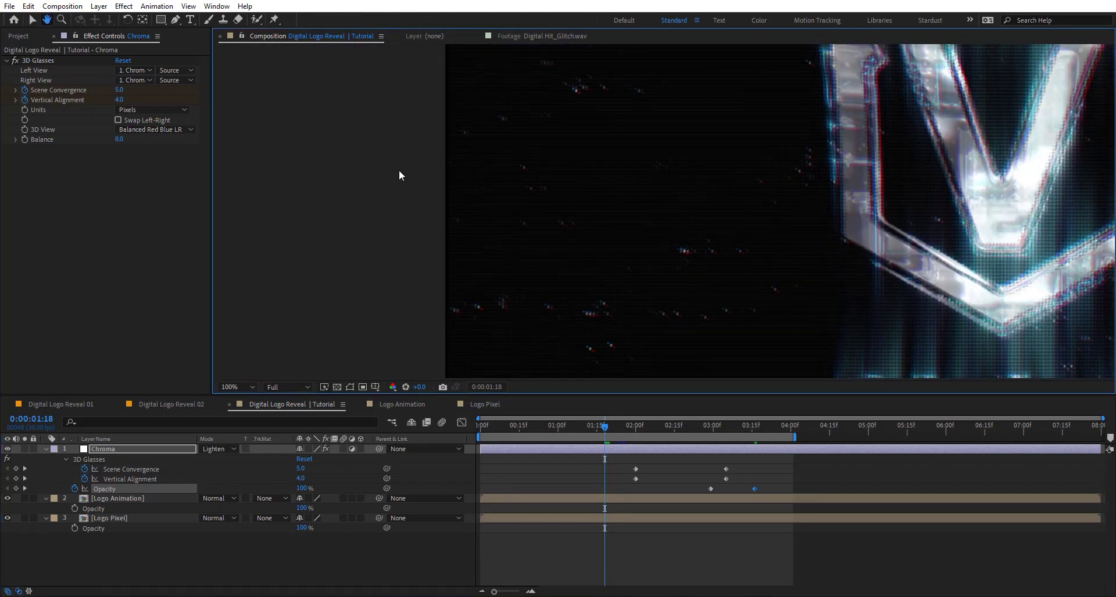
key("v")
key("ctrl+space")
type("tra")
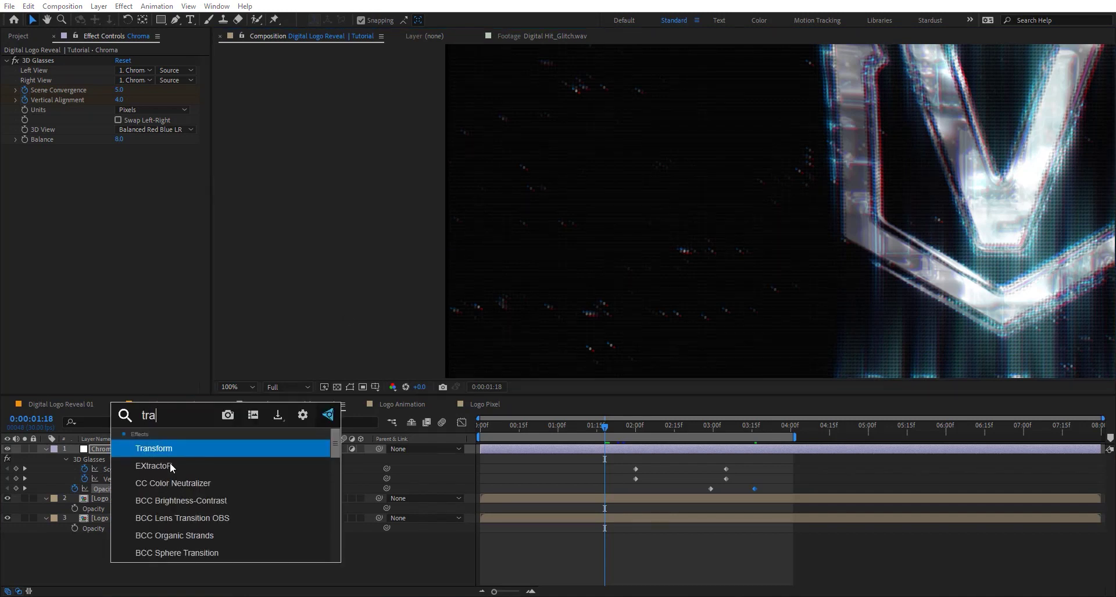
key("Return")
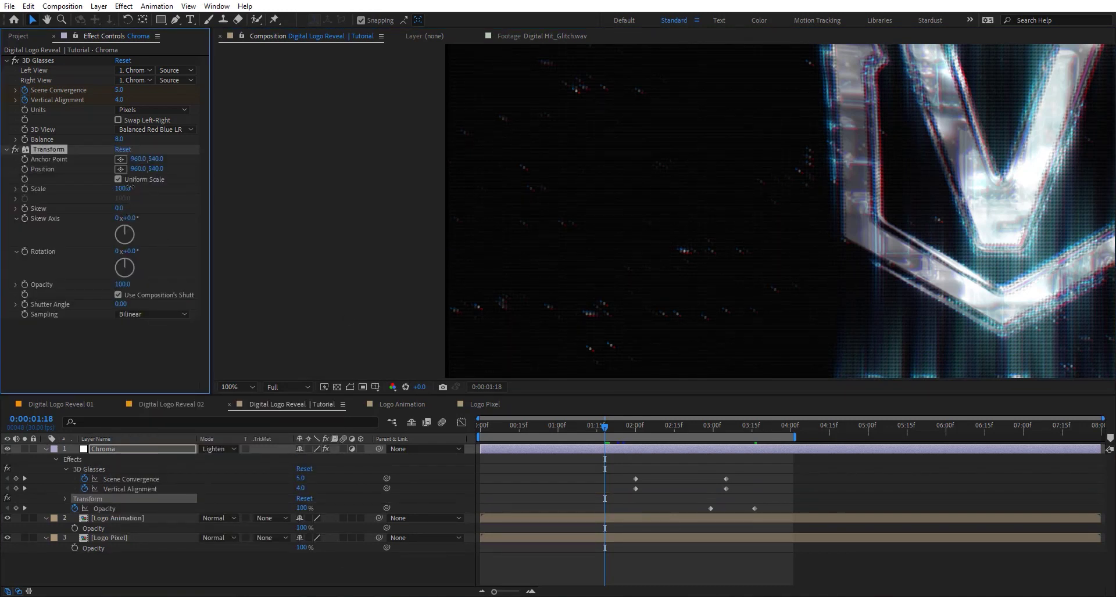
scroll(681, 162, "down", 2)
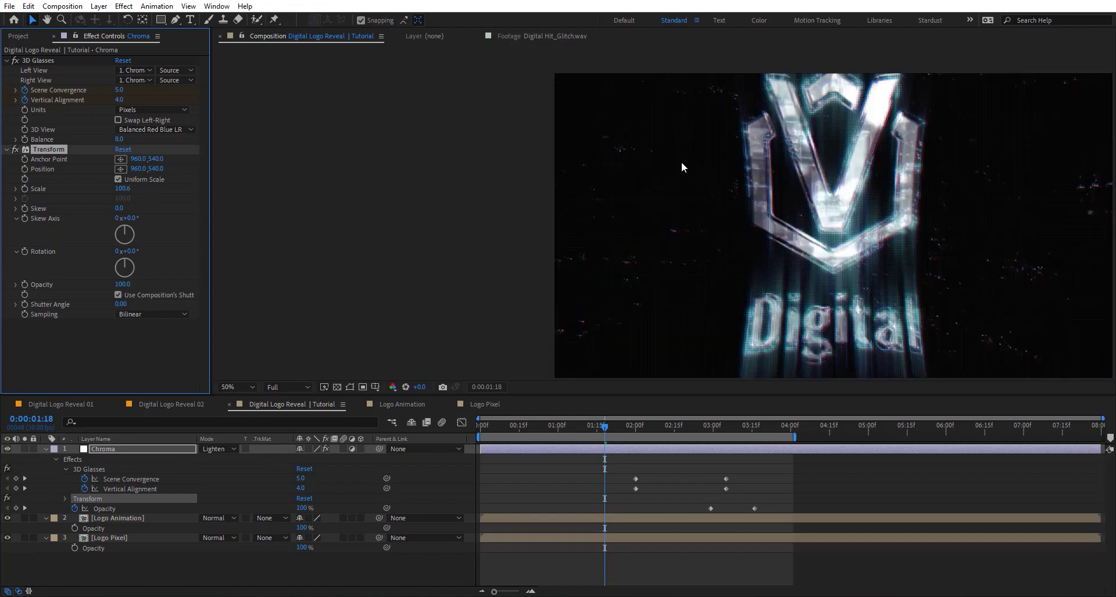
key("space")
- Create an adjustment layer at the top of the layer stack and rename it Look
left_click(457, 562)
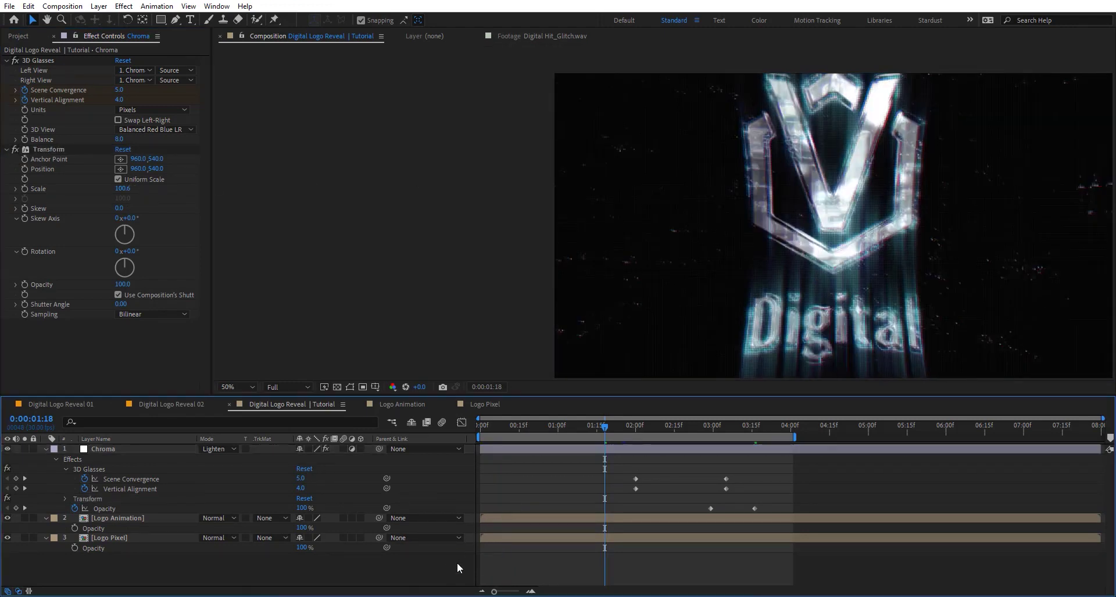
key("alt+/")
key("ctrl+alt+y")
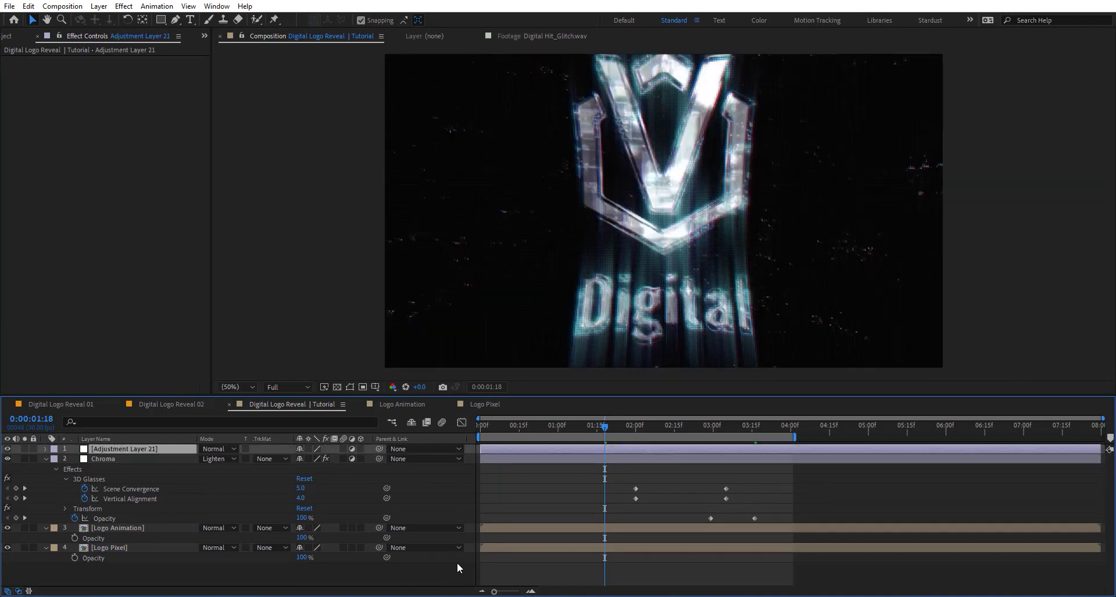
key("Return")
type("Look")
key("Return")
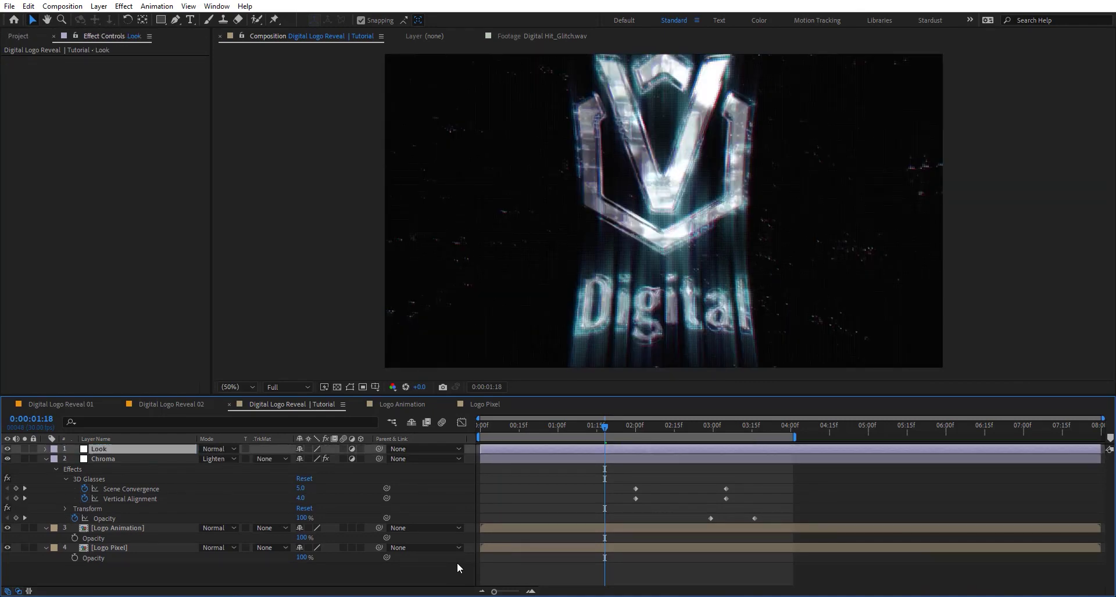
- Apply Lumetri Color to the Look layer with the SL BLUE ICE creative look and Sharpen set to 20
key("ctrl+space")
type("lum")
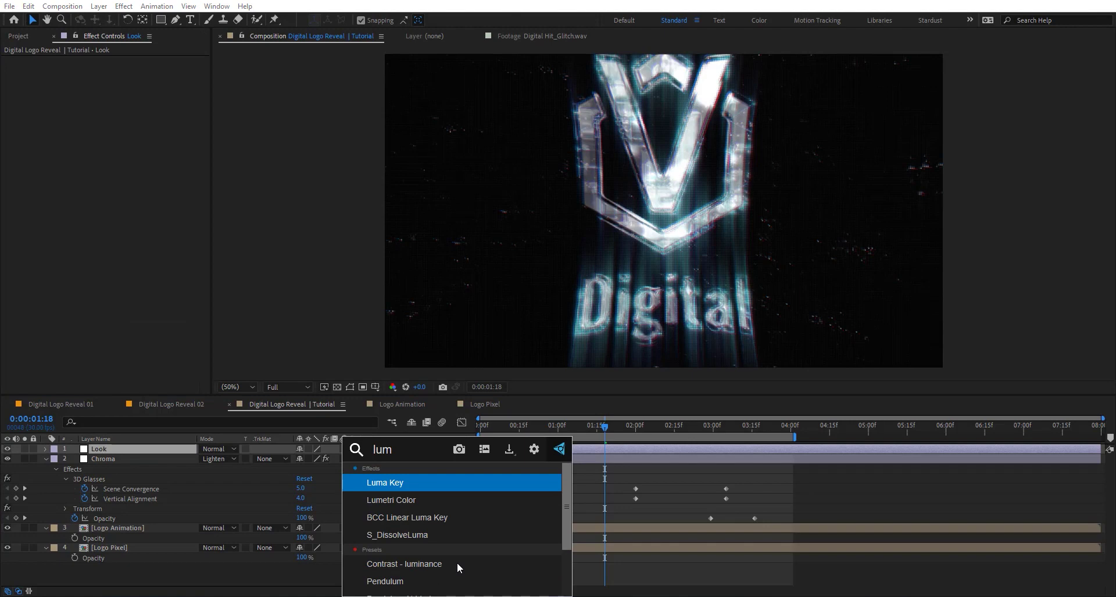
key("Down")
key("Return")
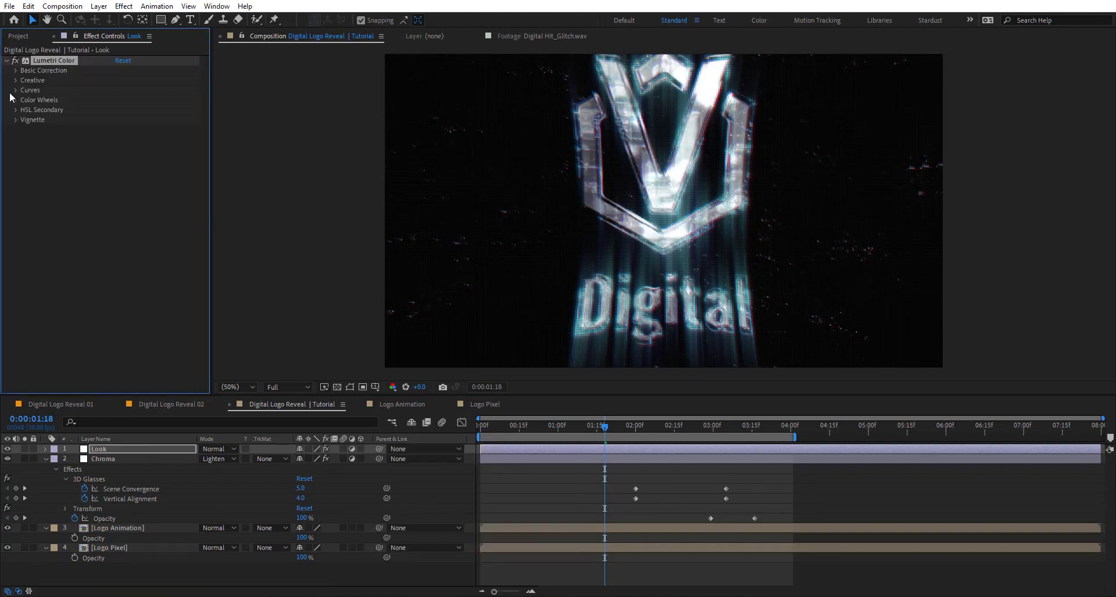
left_click(16, 80)
left_click(139, 100)
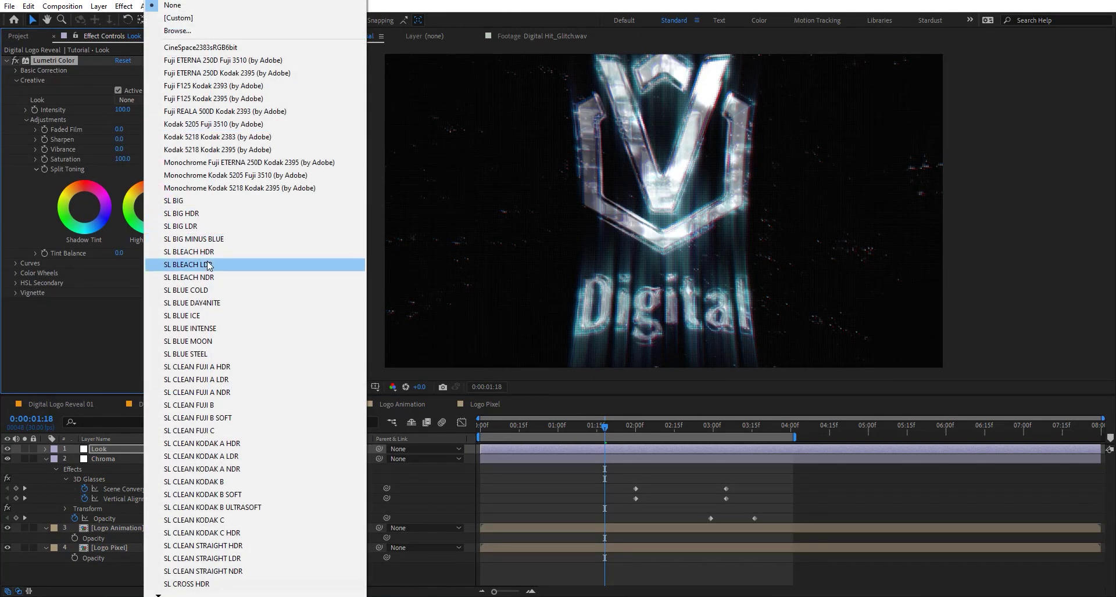
left_click(213, 316)
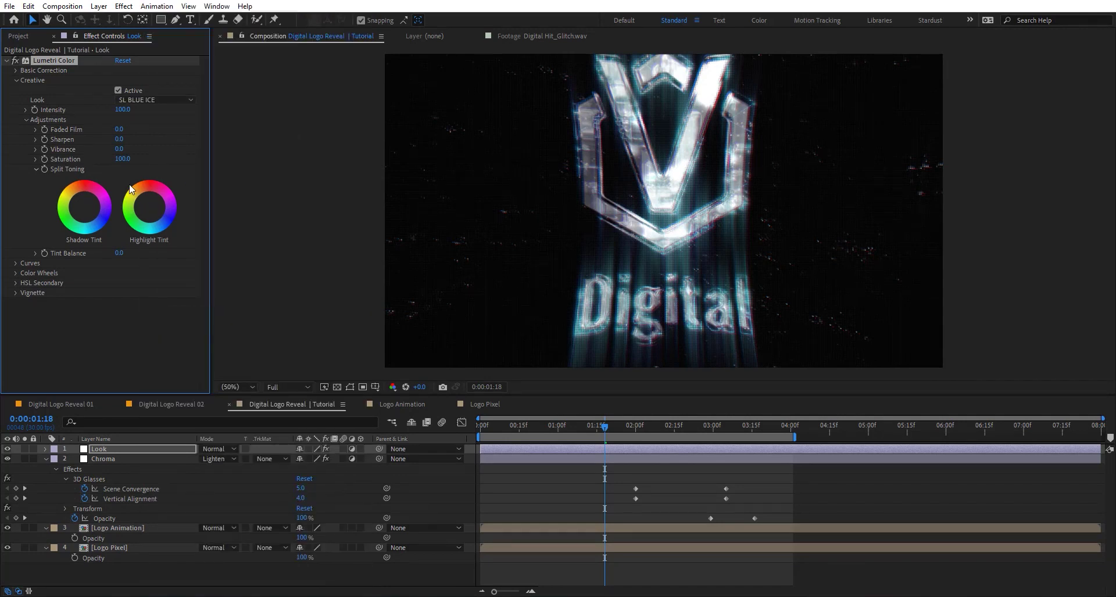
left_click(118, 138)
type("20")
key("Return")
- Add the Noise effect to the Look layer with Amount of Noise at 5%, and collapse Chroma's properties
key("ctrl+space")
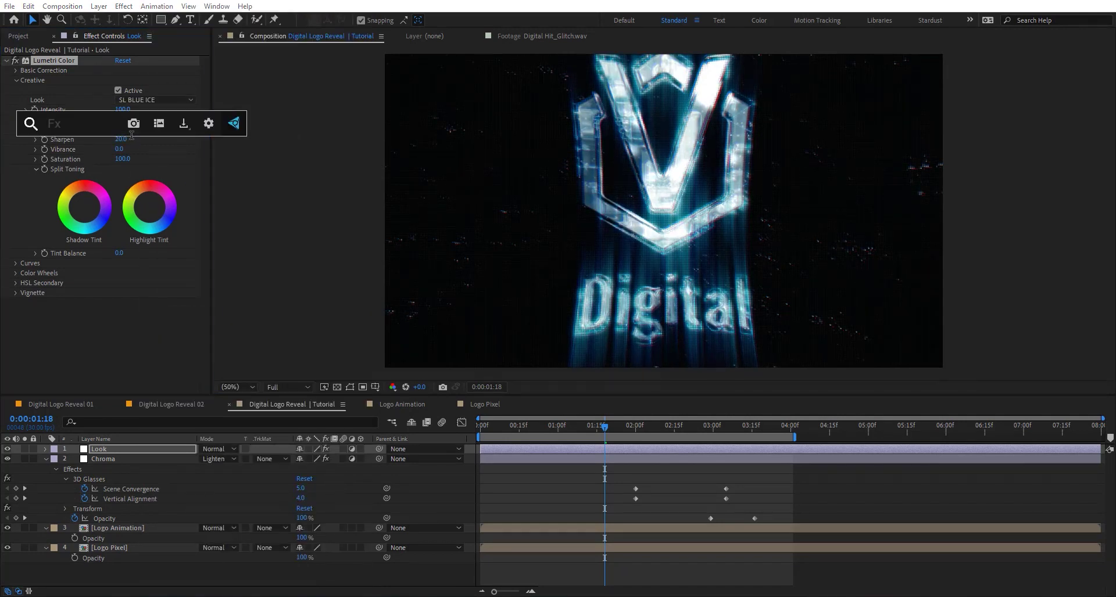
type("nois")
key("Return")
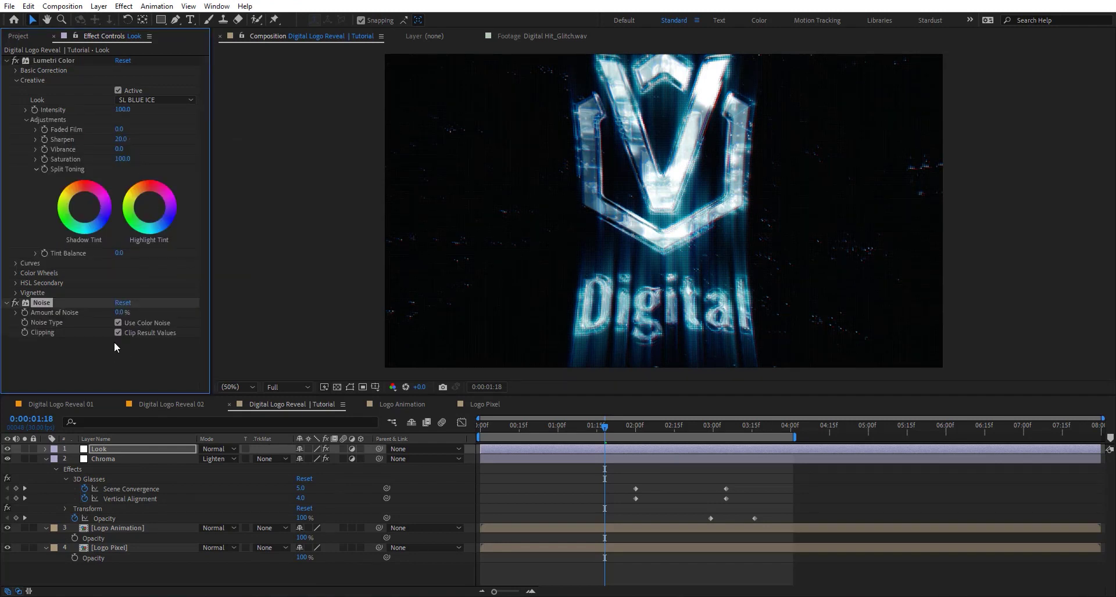
left_click(119, 314)
key("Return")
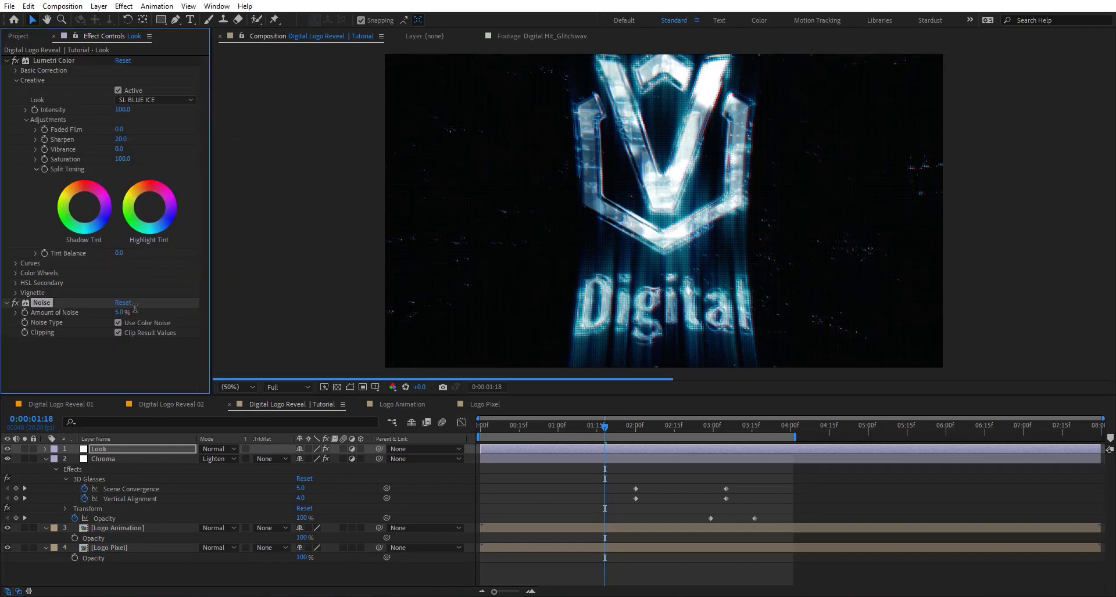
left_click(46, 459)
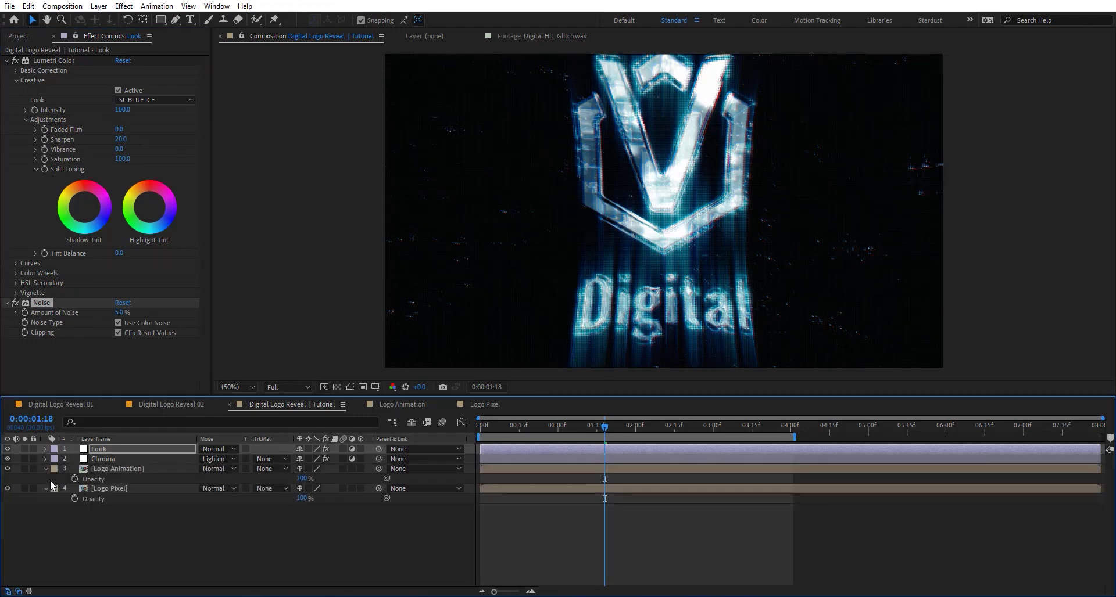
- Open the Digital Hit_Glitch.wav asset as footage and play it back
left_click(18, 36)
scroll(94, 176, "up", 6)
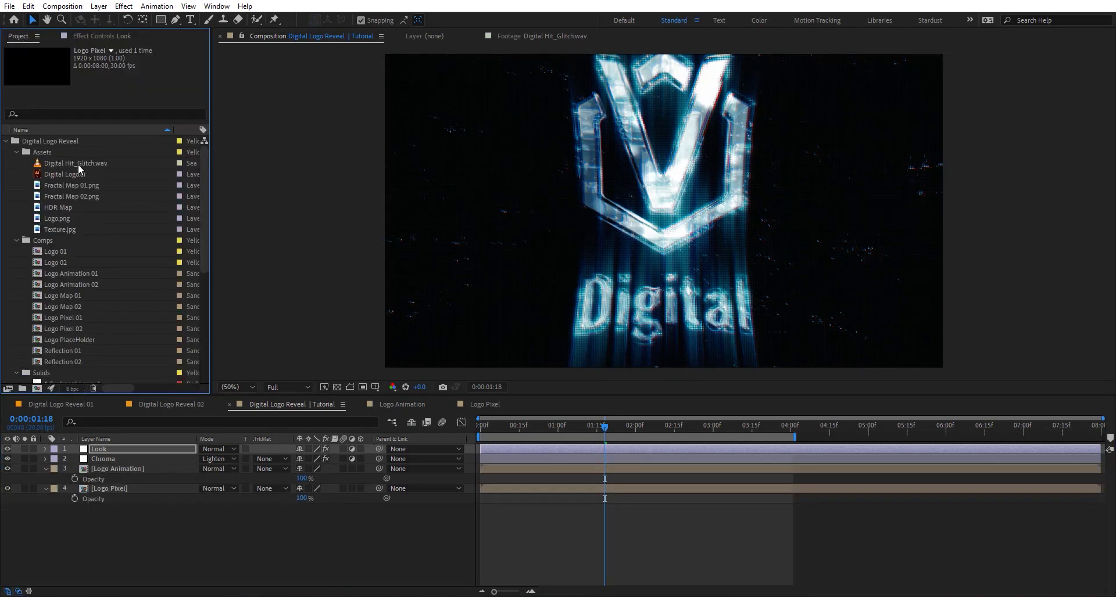
double_click(78, 164)
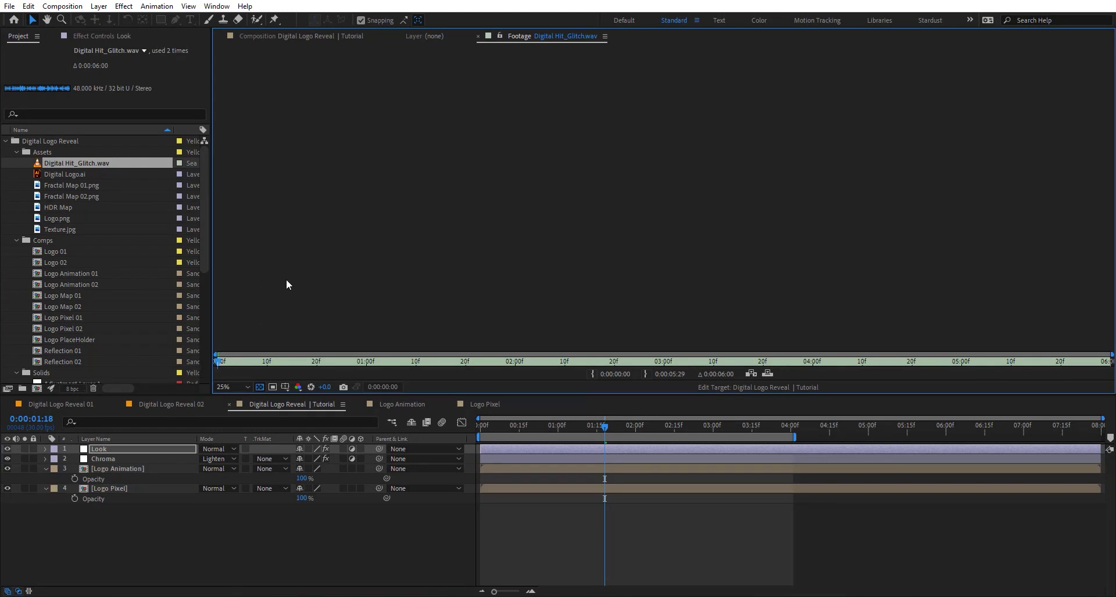
key("space")
key("space")
- Duplicate the Outlines Reveal layer in the Logo Animation comp and rename the copy Outlines Reveal Glitch
left_click(398, 407)
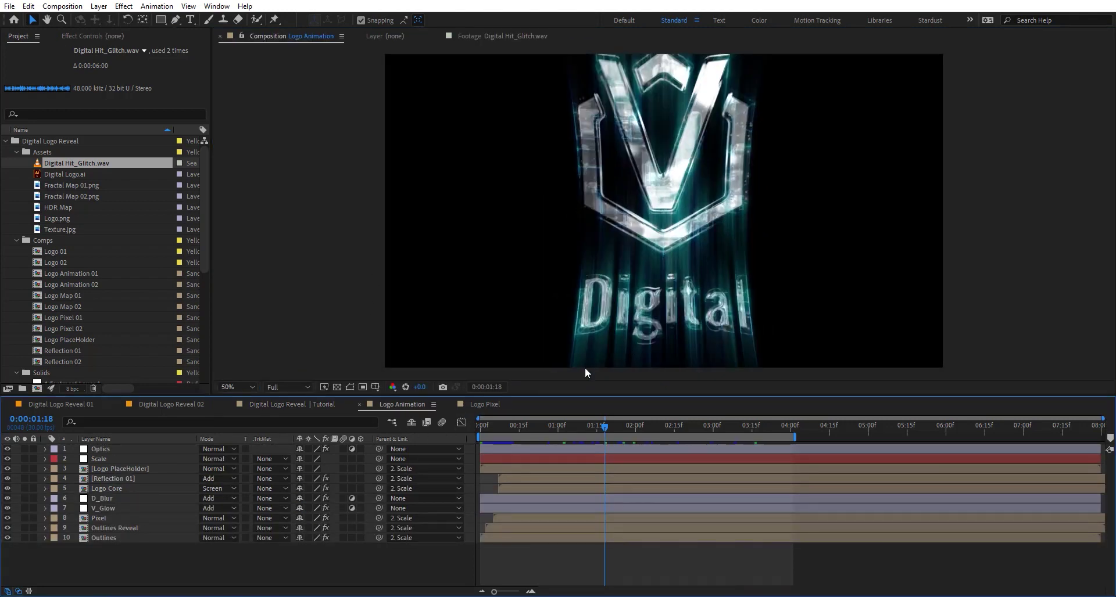
left_click(124, 528)
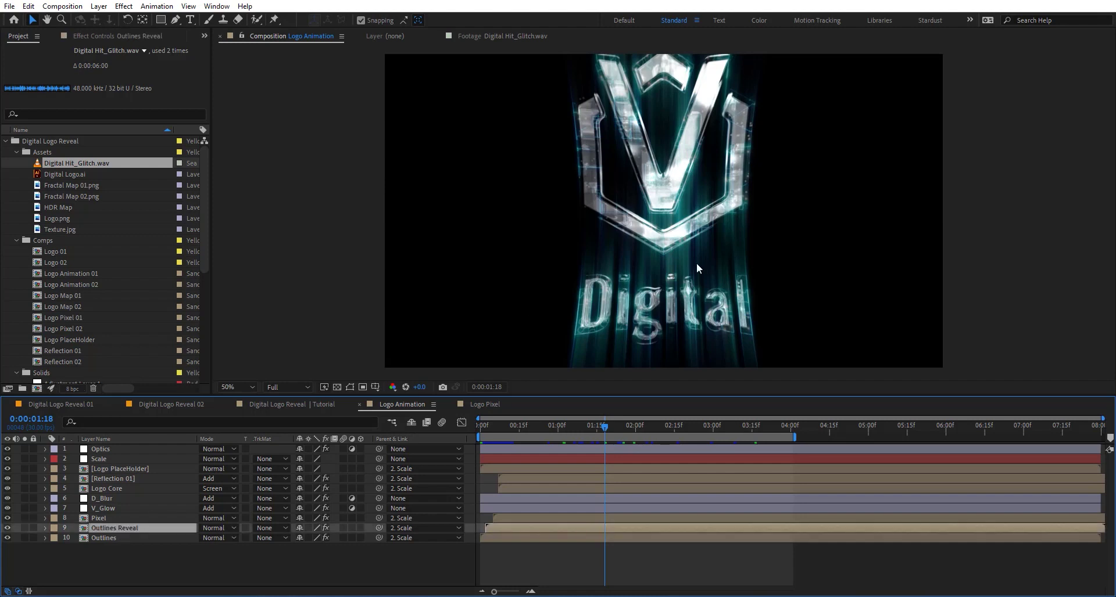
key("ctrl+d")
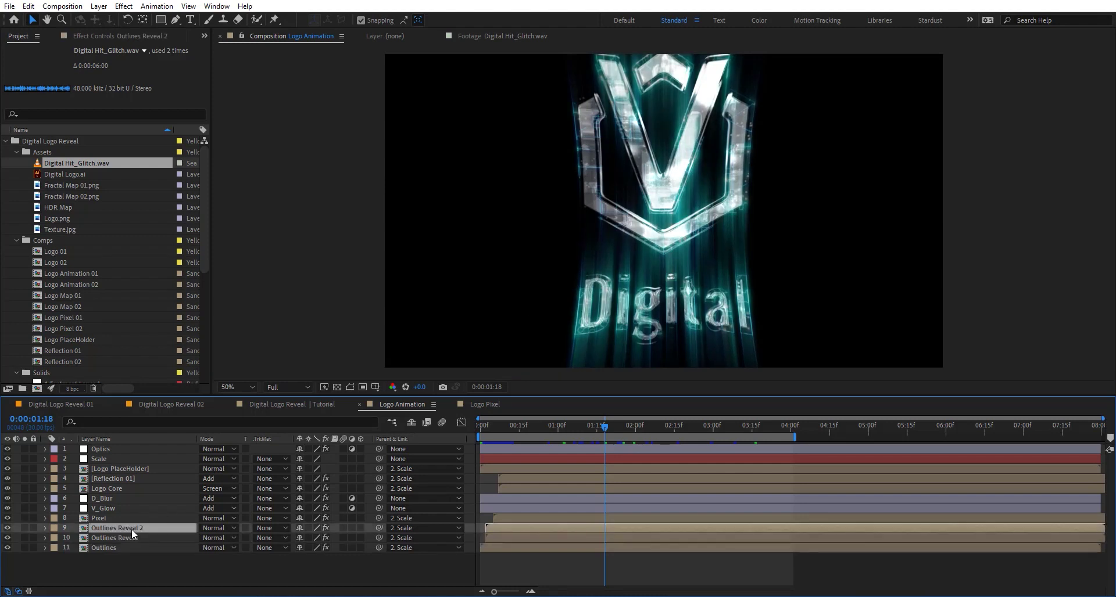
key("Return")
left_click(160, 528)
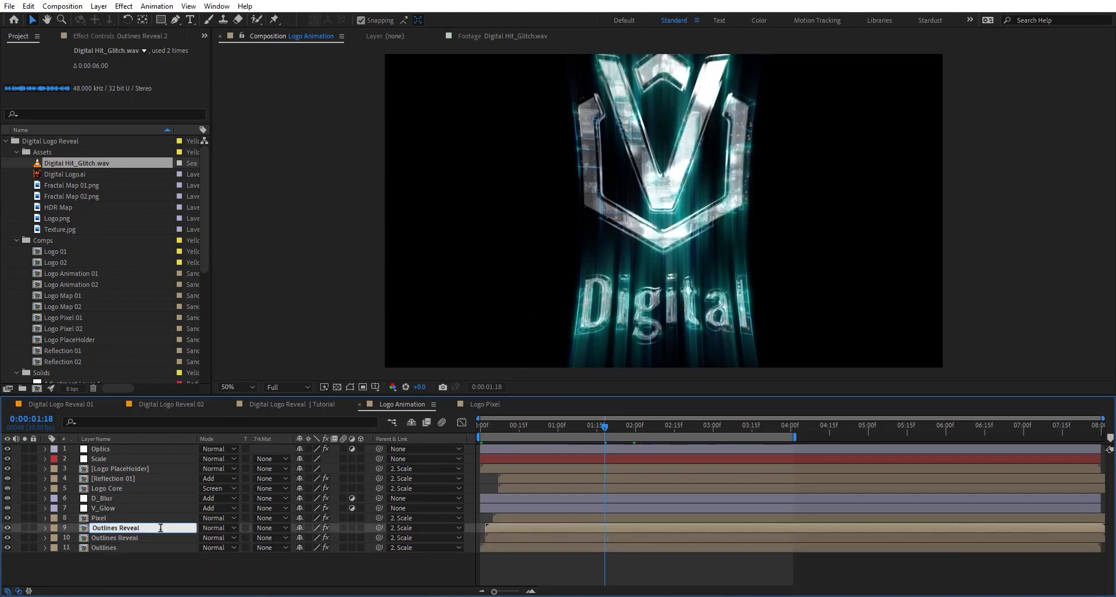
type("Glitch")
key("Return")
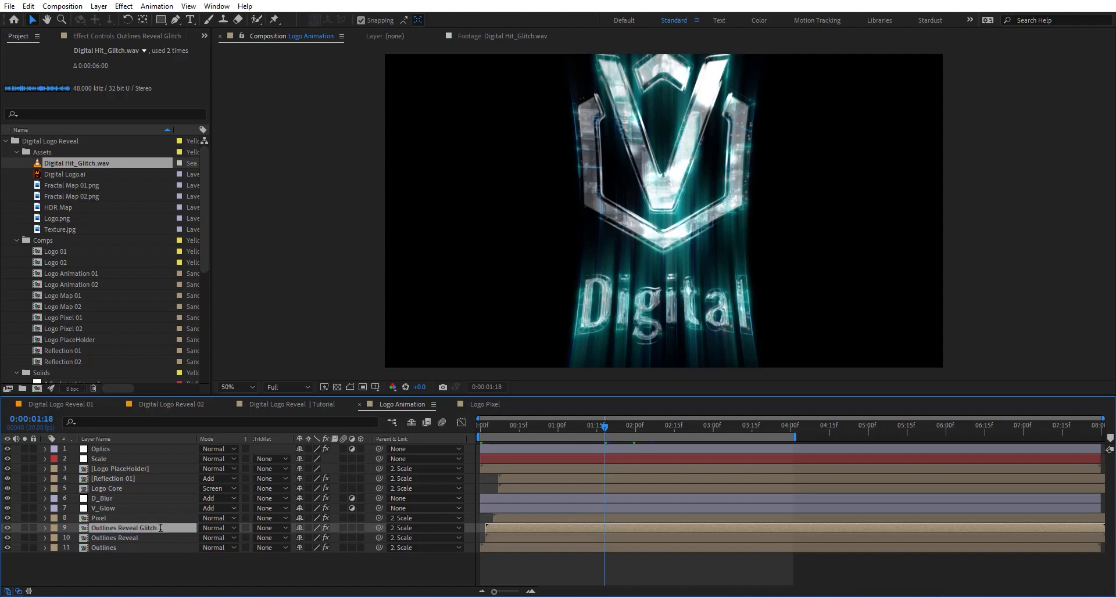
- Apply the Displacement Map effect to the Outlines Reveal Glitch layer
key("ctrl+space")
type("dis")
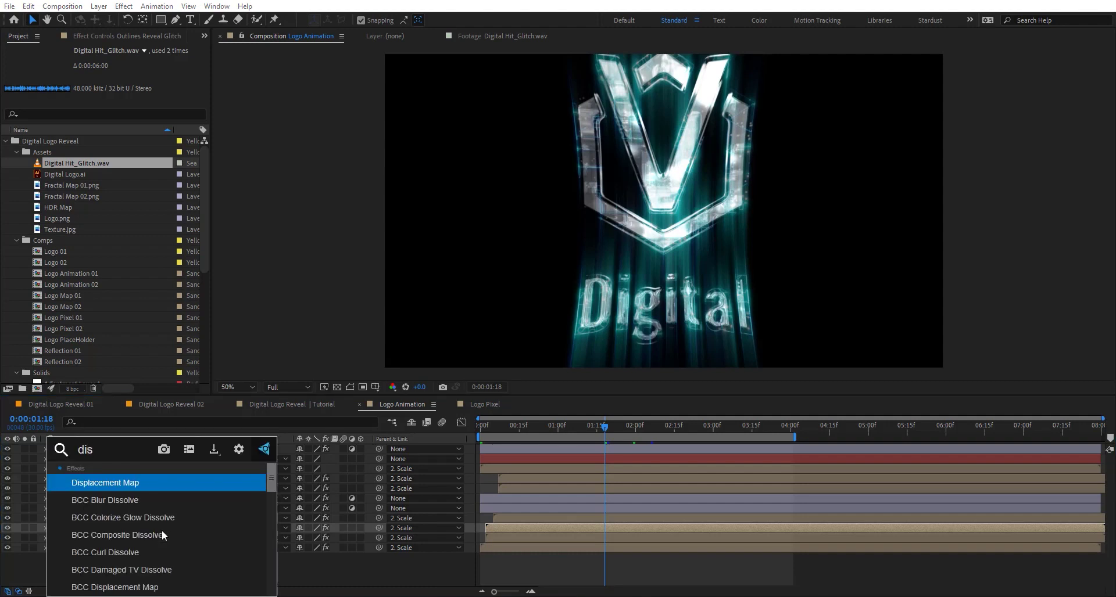
key("Return")
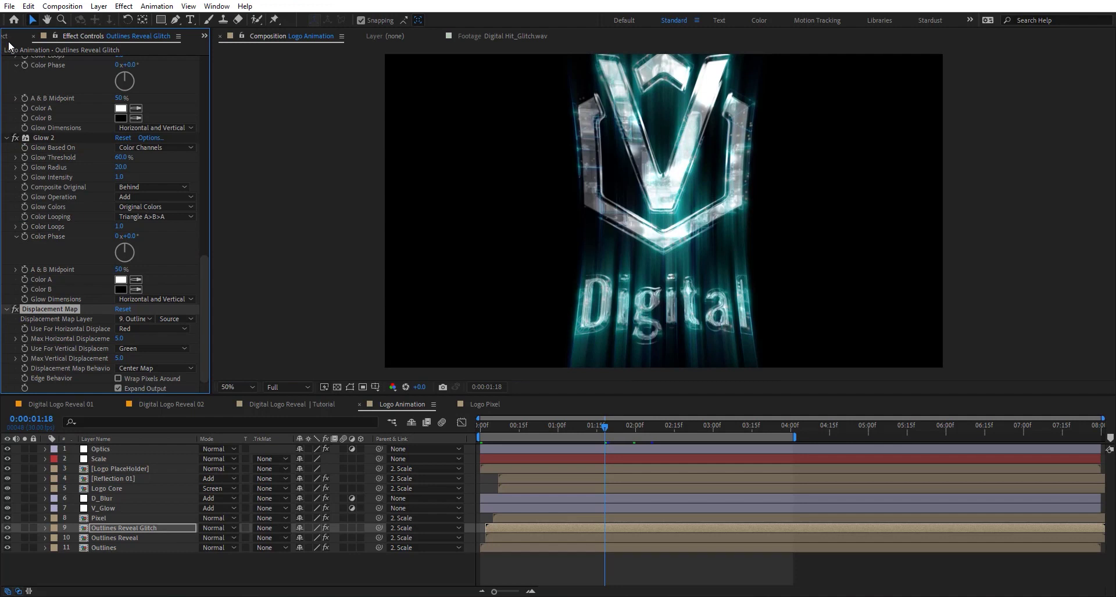
- Add Fractal Map 02.png as the lowest layer of Logo Animation, scale it to 51%, and hide it
left_click(8, 41)
left_click_drag(89, 196, 167, 559)
key("s")
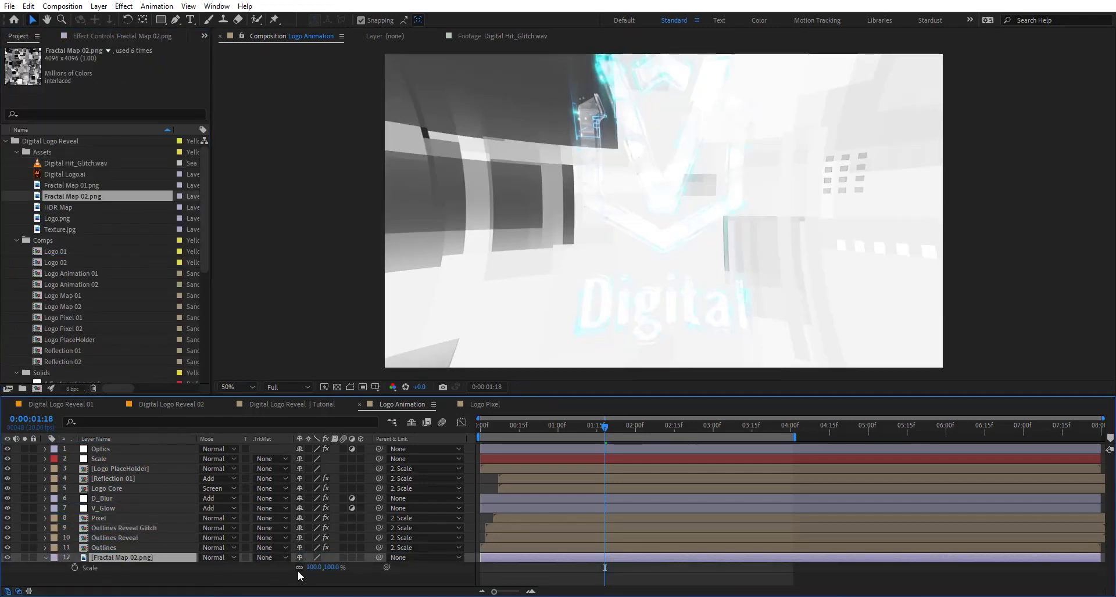
left_click_drag(312, 568, 0, 571)
left_click(8, 558)
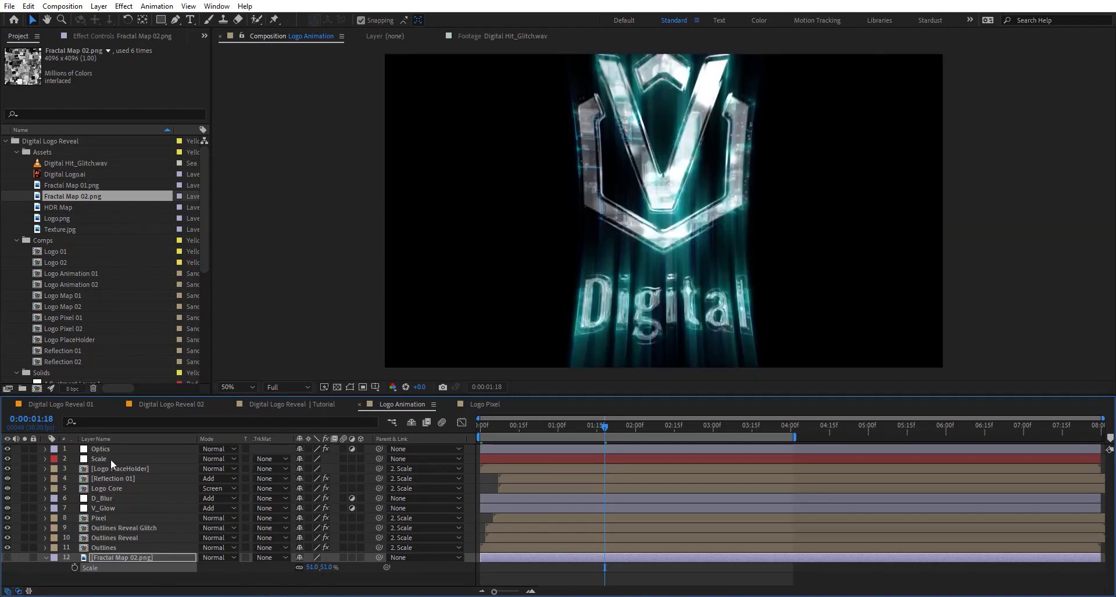
- Move Displacement Map above all other effects on the Outlines Reveal Glitch layer and collapse the effect properties
left_click(126, 530)
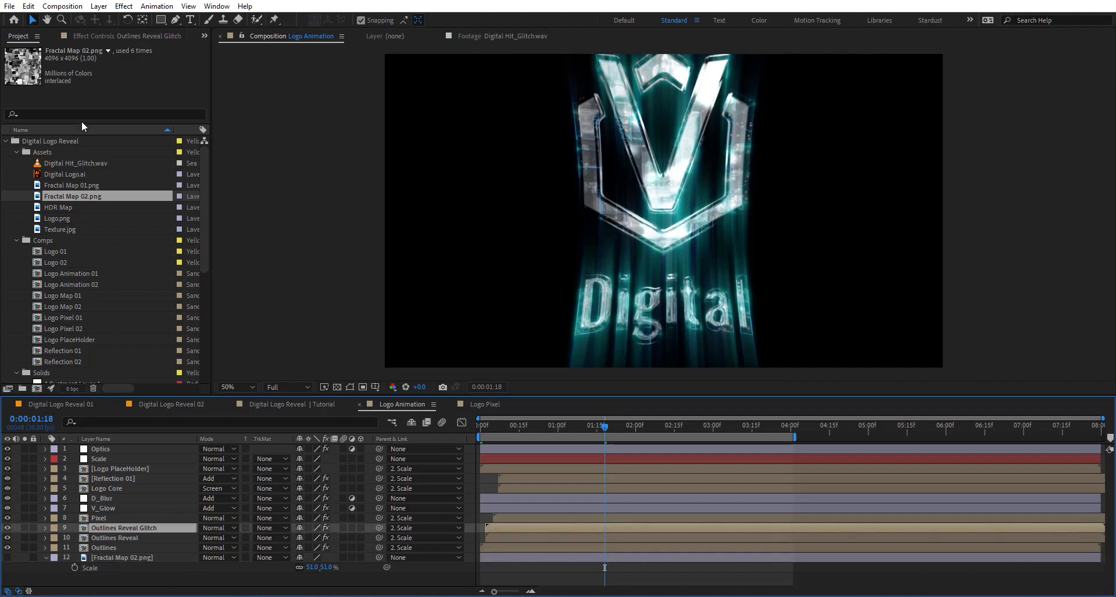
left_click(108, 35)
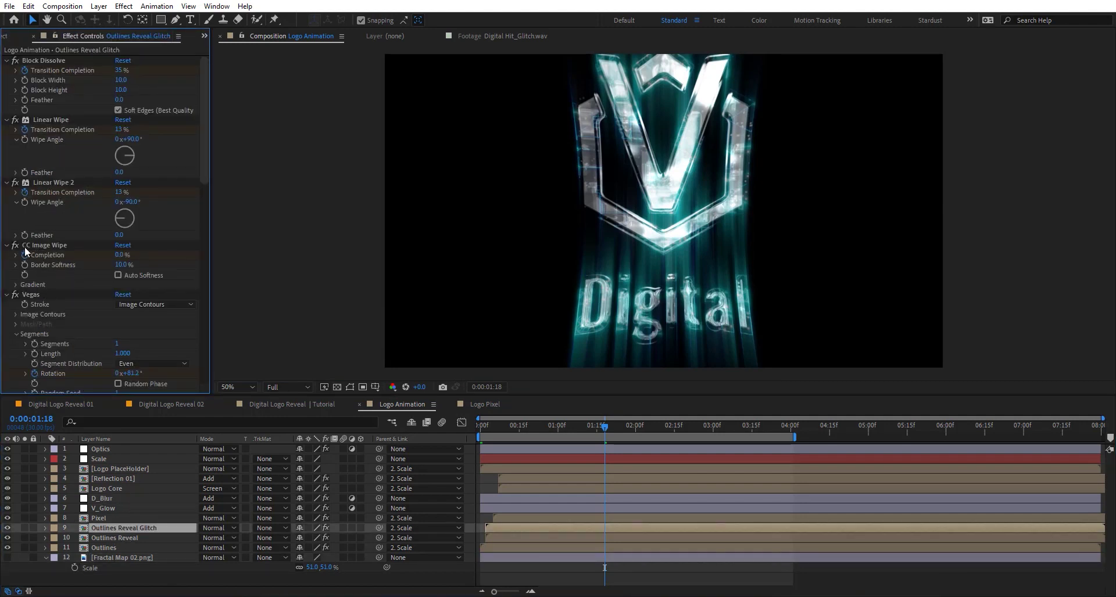
left_click(8, 184, "ctrl")
left_click_drag(55, 127, 70, 57)
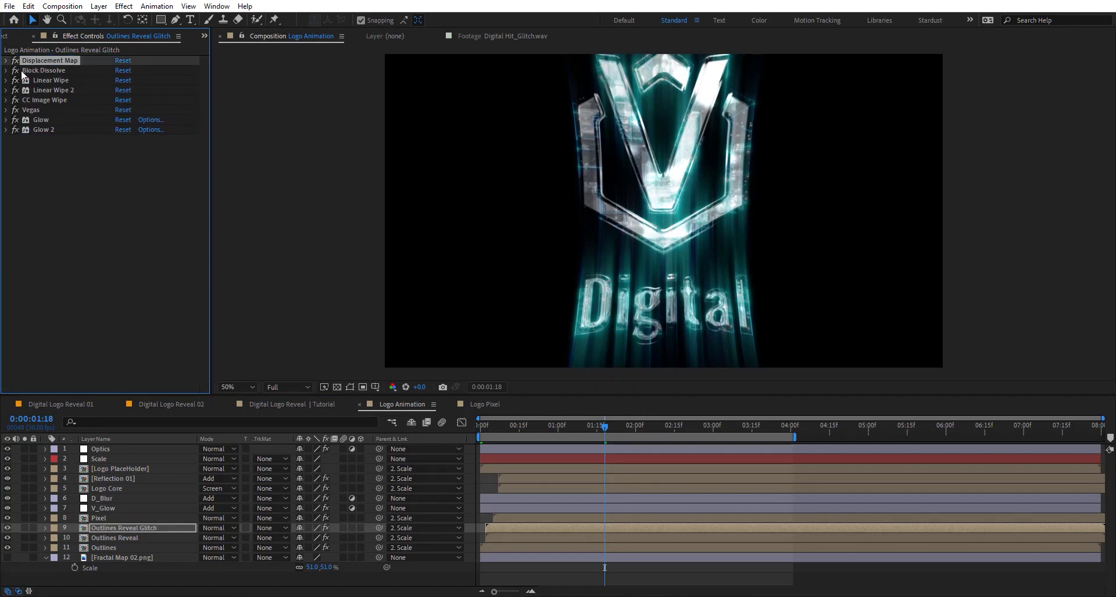
key("ctrl+grave")
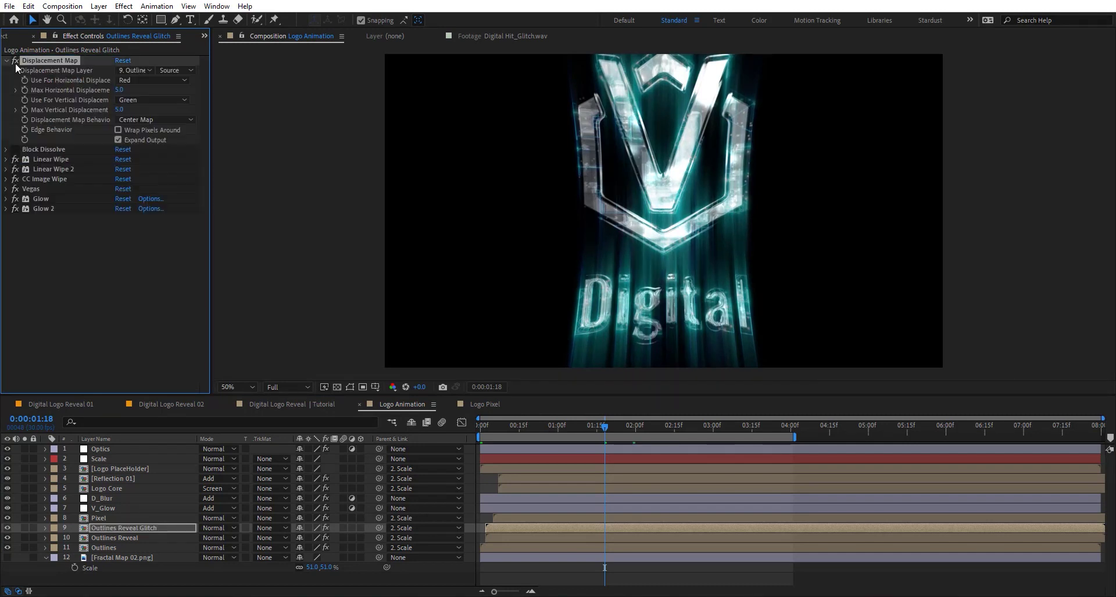
- Solo the Outlines Reveal Glitch layer and set its Displacement Map Layer to Fractal Map 02.png
left_click(24, 528)
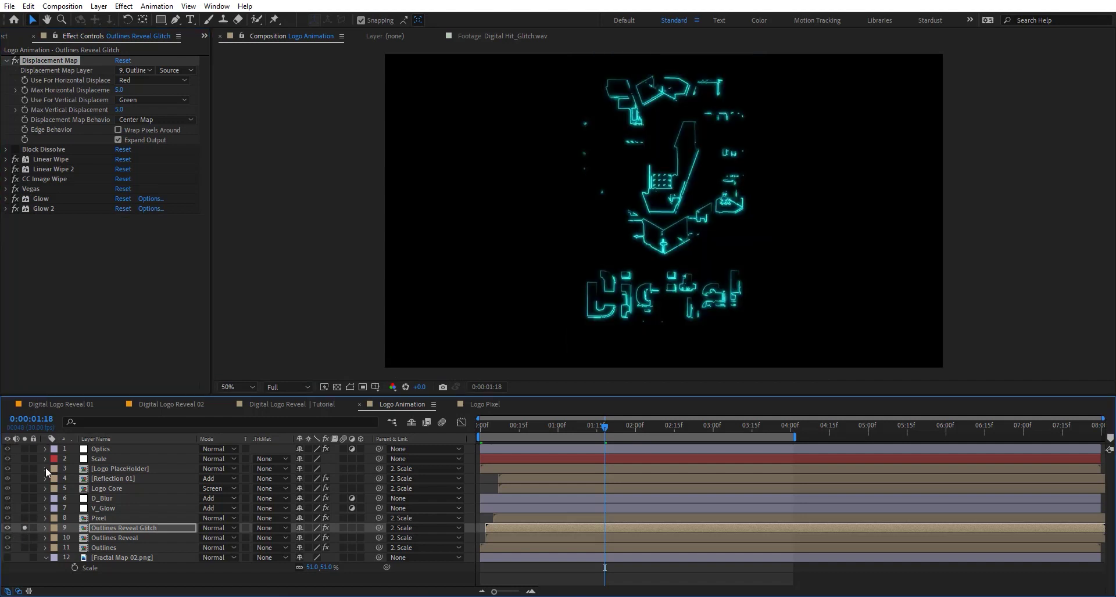
left_click(124, 69)
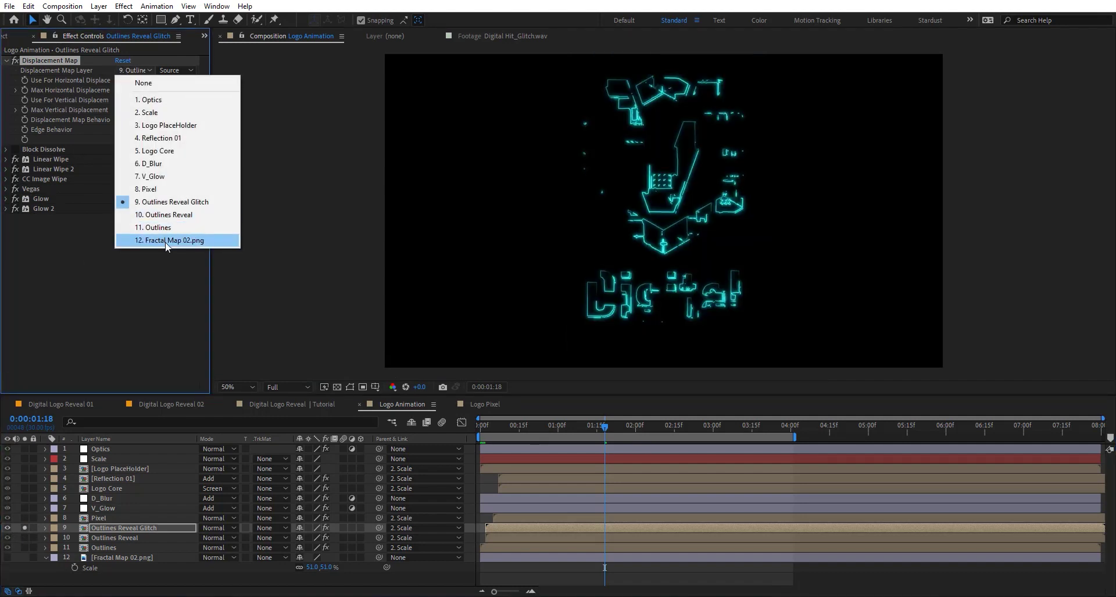
left_click(162, 239)
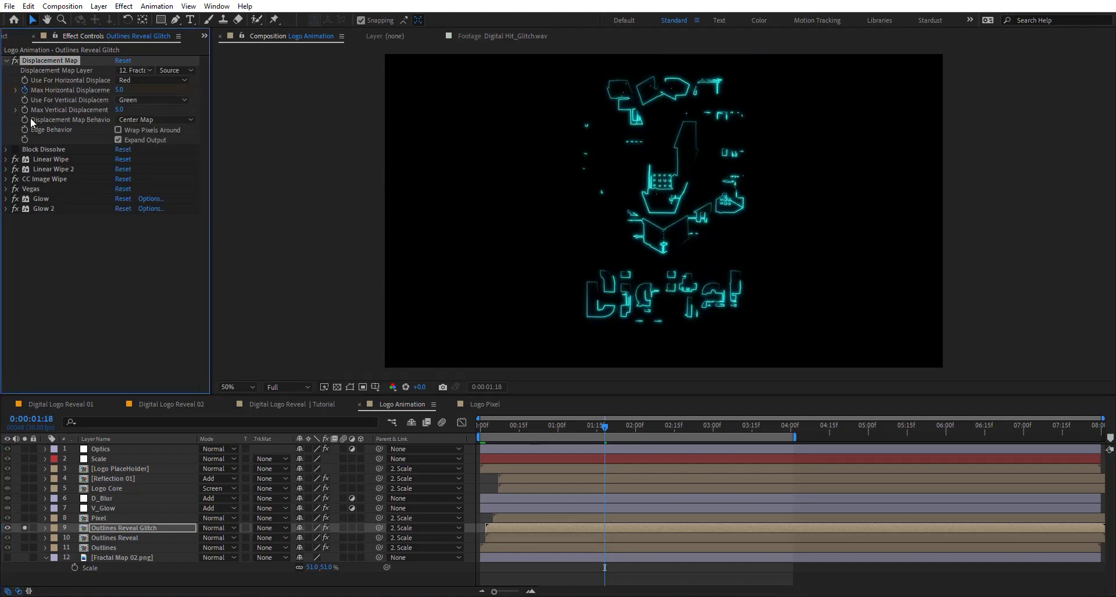
- Keyframe the Displacement Map's Max Horizontal and Max Vertical Displacement at 0
left_click(120, 109)
type("0")
key("Return")
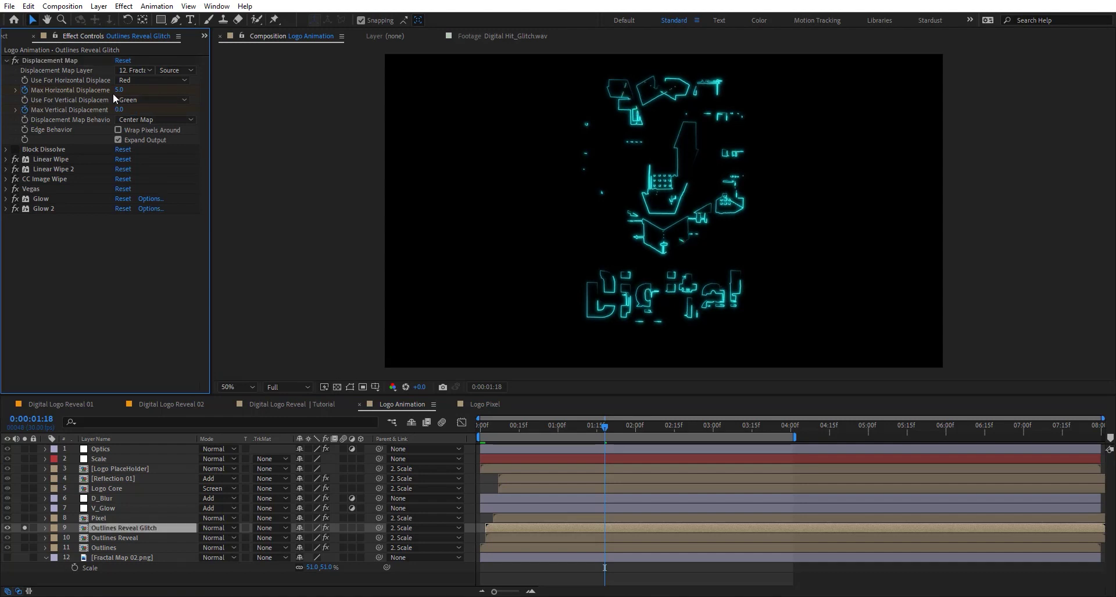
type("0")
key("Return")
- Reveal the layer's keyframes and move both Max Displacement keyframes to 0:00:00:29
key("u")
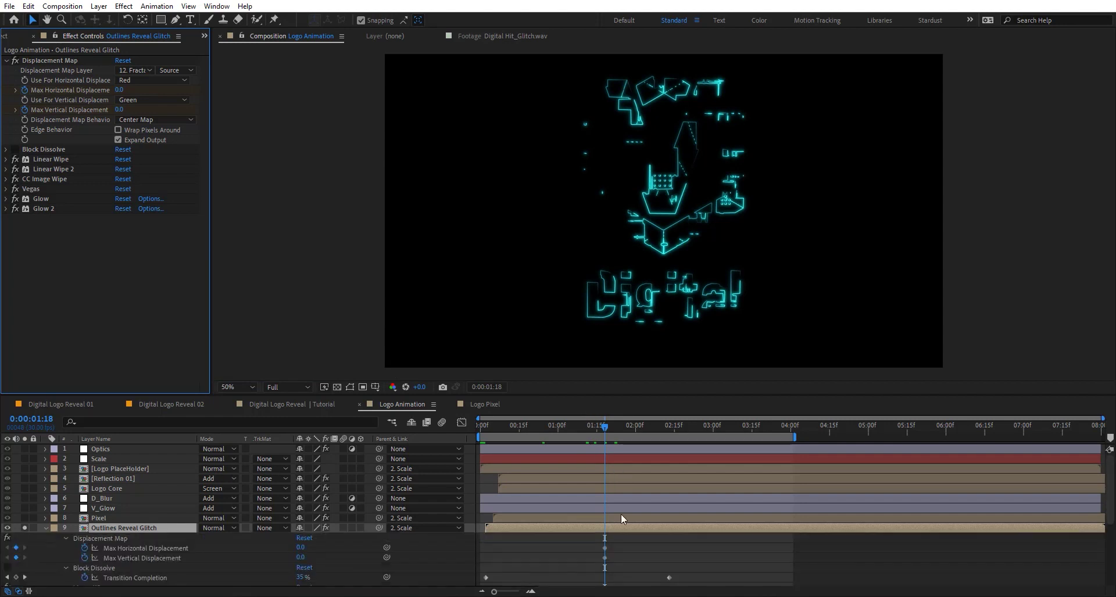
left_click_drag(618, 548, 560, 555)
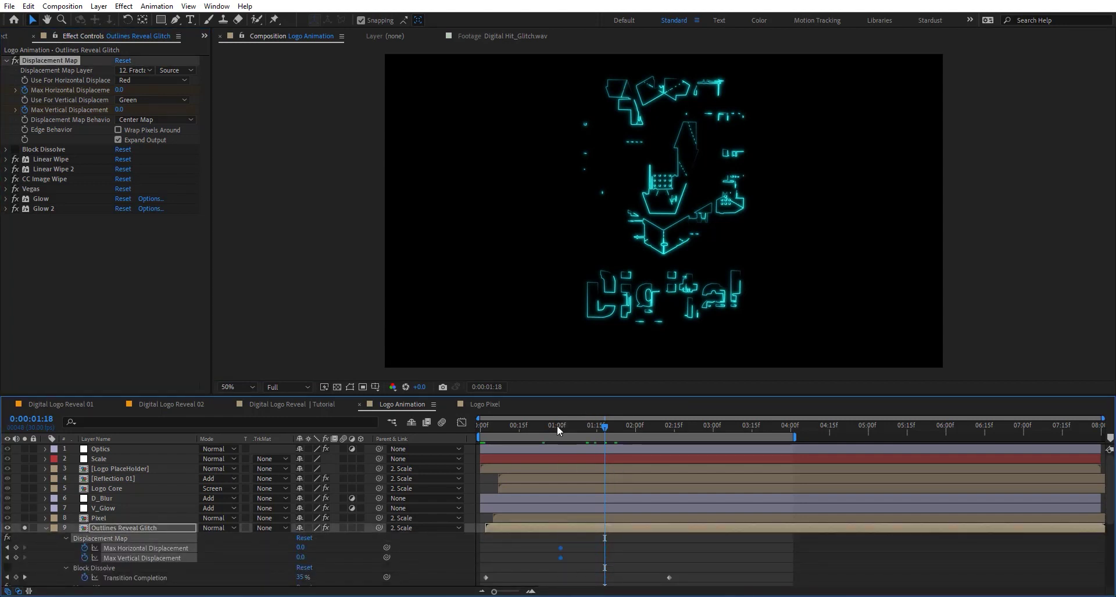
left_click(557, 425)
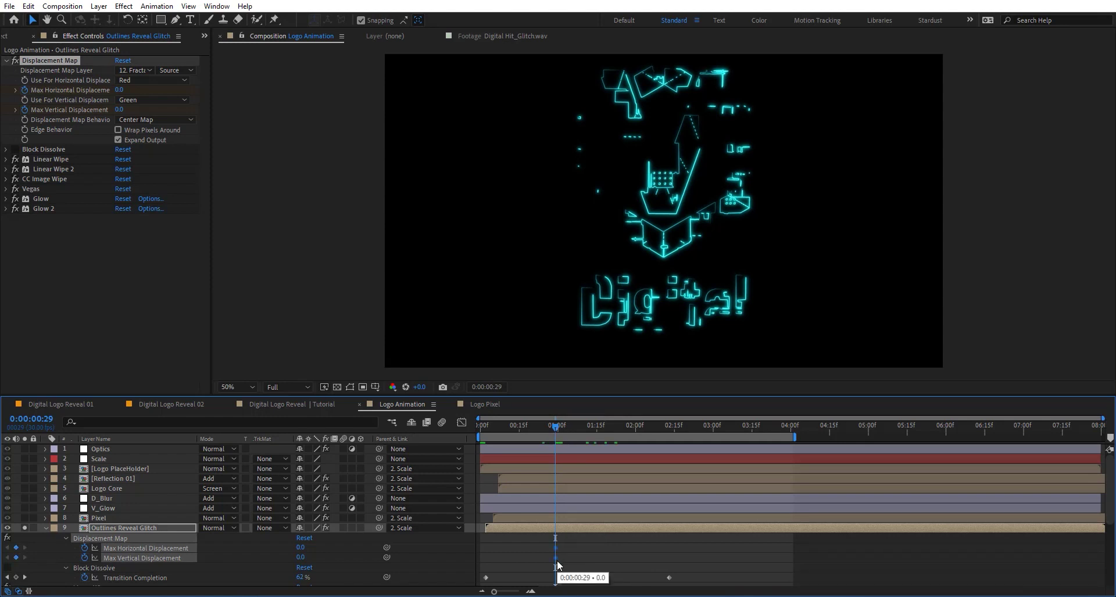
- Keyframe varying Max Horizontal and Max Vertical Displacement values every few frames from 0:00:01:01 onward to create the glitch
key("Page_Down")
key("Page_Down")
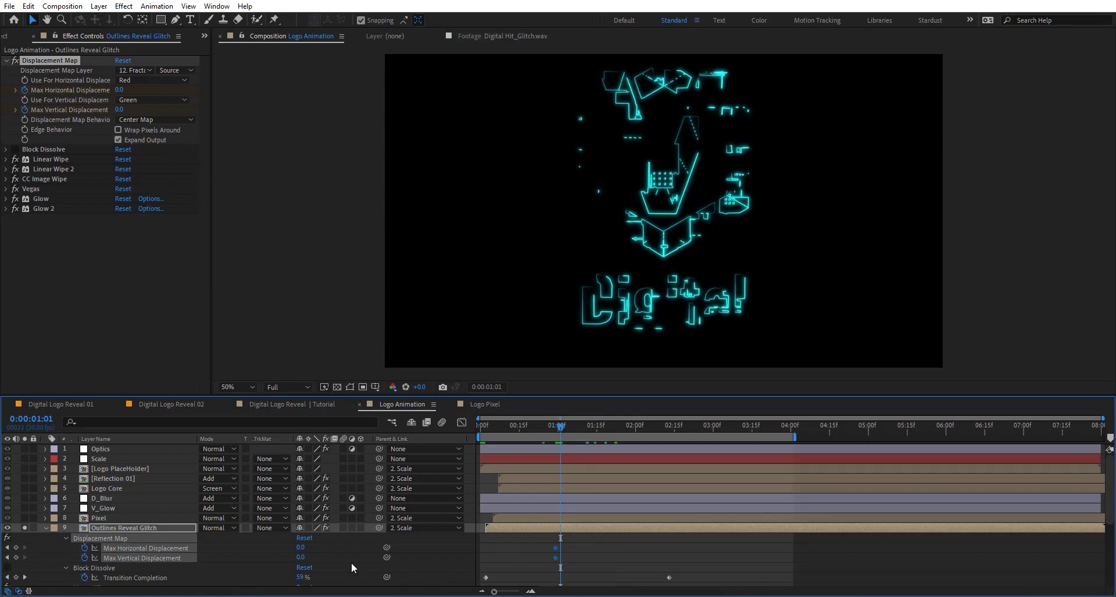
left_click(351, 563)
mouse_move(301, 547)
left_mouse_down()
mouse_move(323, 546)
mouse_move(246, 561)
mouse_move(298, 558)
left_mouse_up()
key("Page_Down")
key("Page_Down")
key("Page_Down")
key("Page_Down")
key("Page_Down")
left_click_drag(302, 547, 268, 558)
key("Page_Down")
key("Page_Down")
key("Page_Down")
key("Page_Down")
key("Page_Down")
key("Page_Down")
key("Page_Down")
key("Page_Down")
left_click_drag(303, 548, 424, 558)
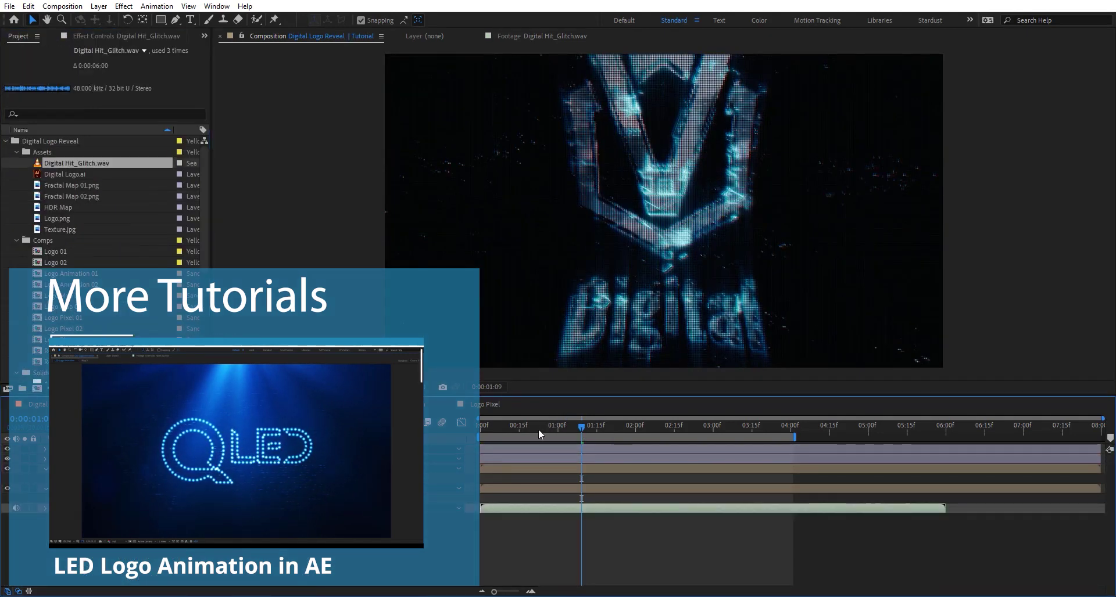
- Play back the Digital Logo Reveal | Tutorial comp from the start and stop at 0:00:03:14
left_click_drag(540, 426, 437, 433)
left_click(536, 570)
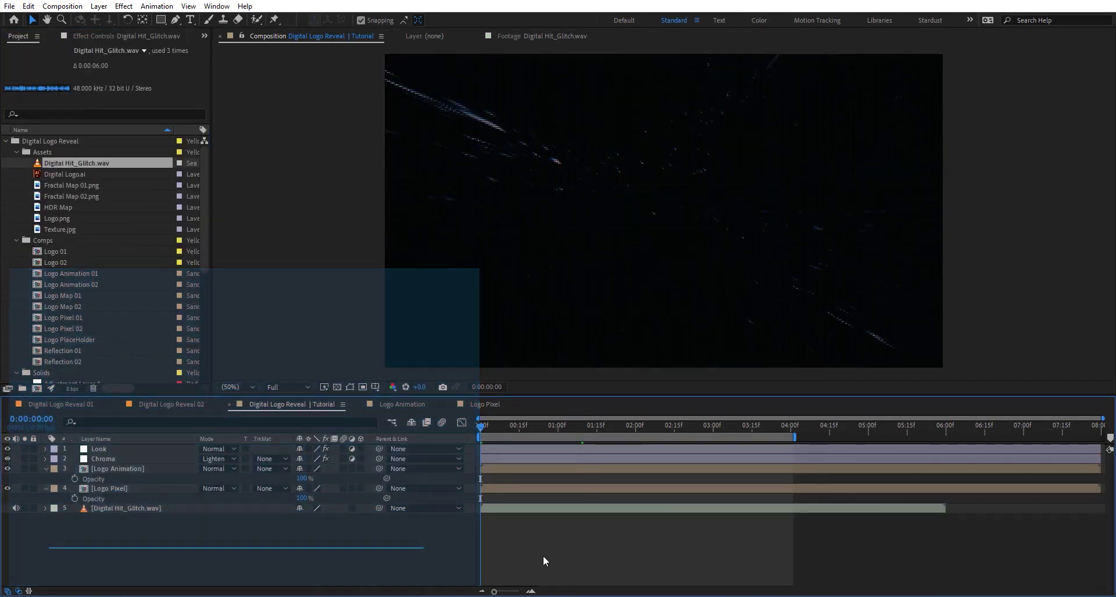
key("space")
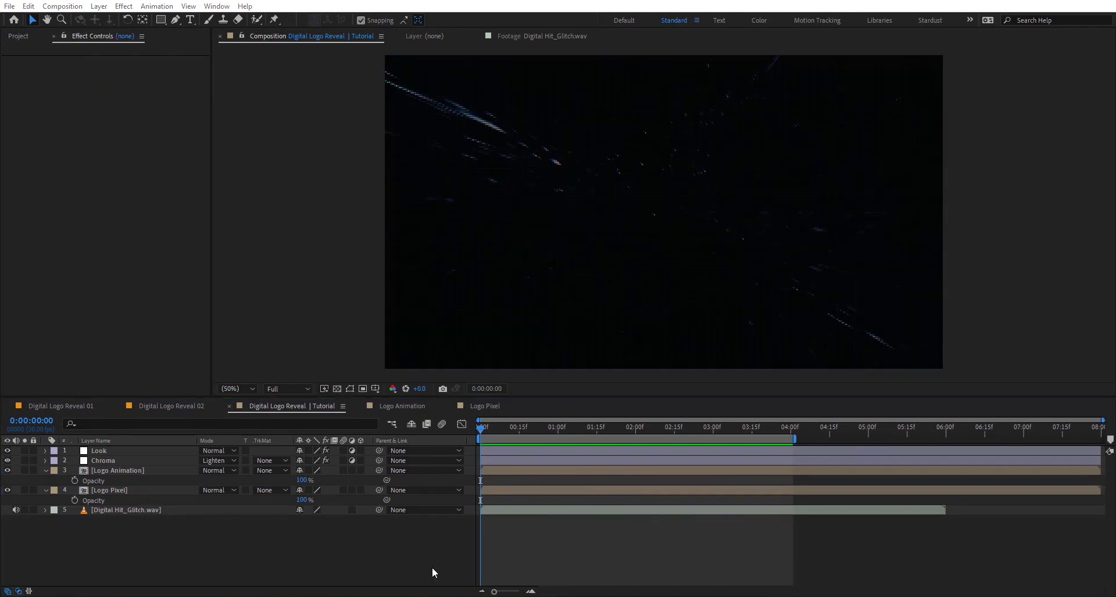
key("space")
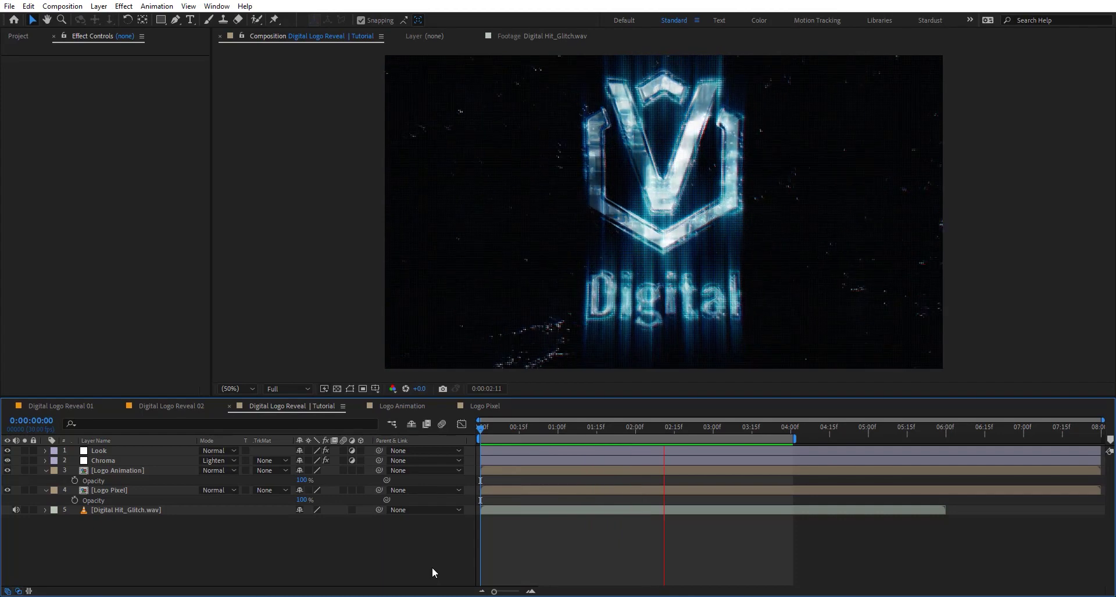
key("space")
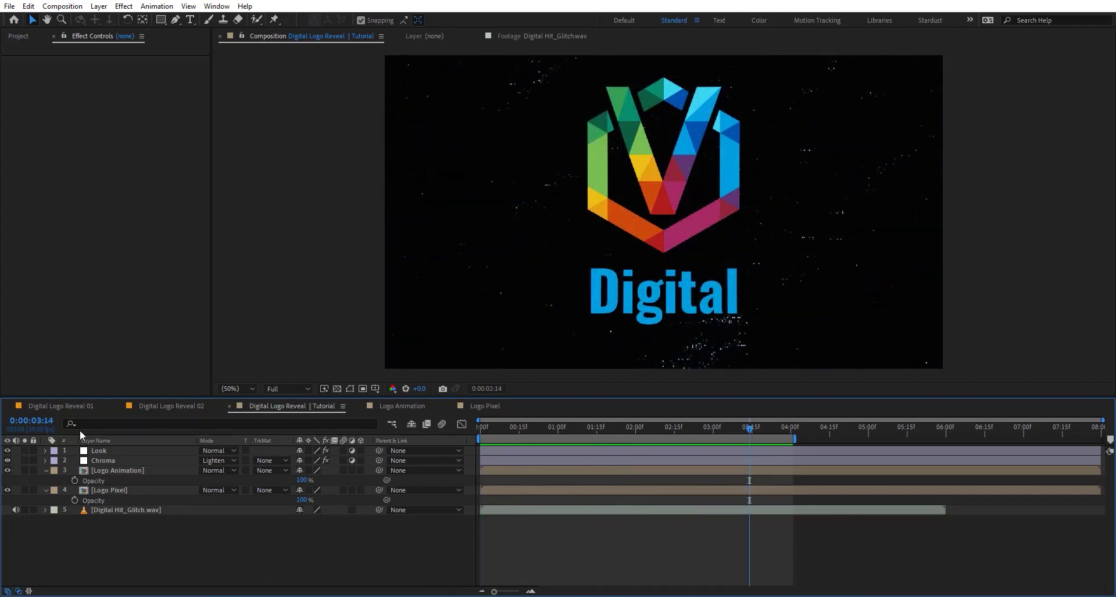
- Open the Digital Logo Reveal 01 comp, preview it from the start, and scrub to 0:00:00:22
left_click(84, 406)
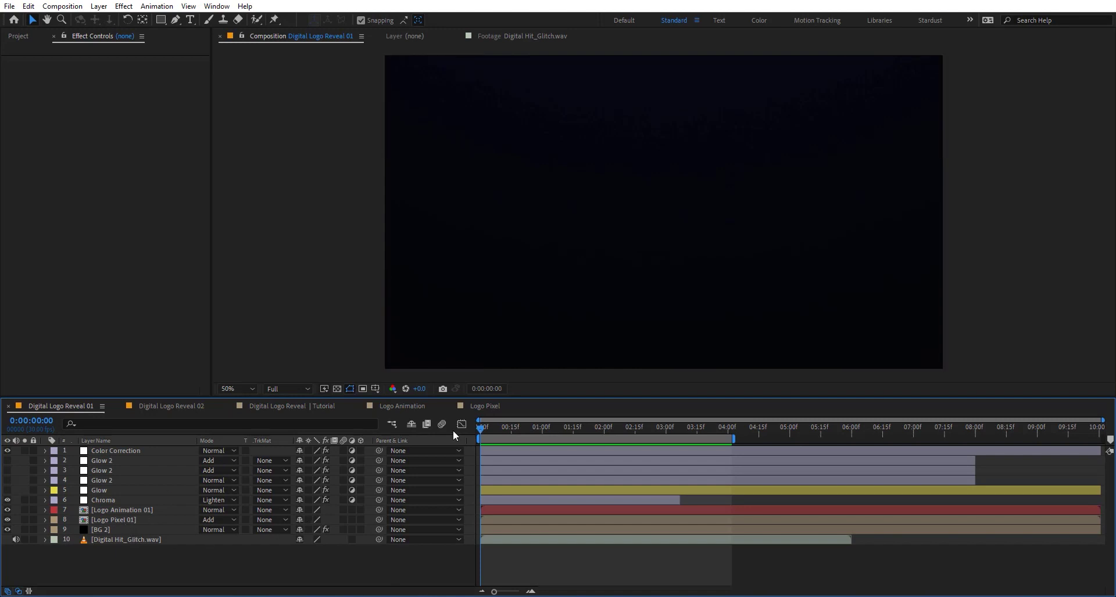
key("space")
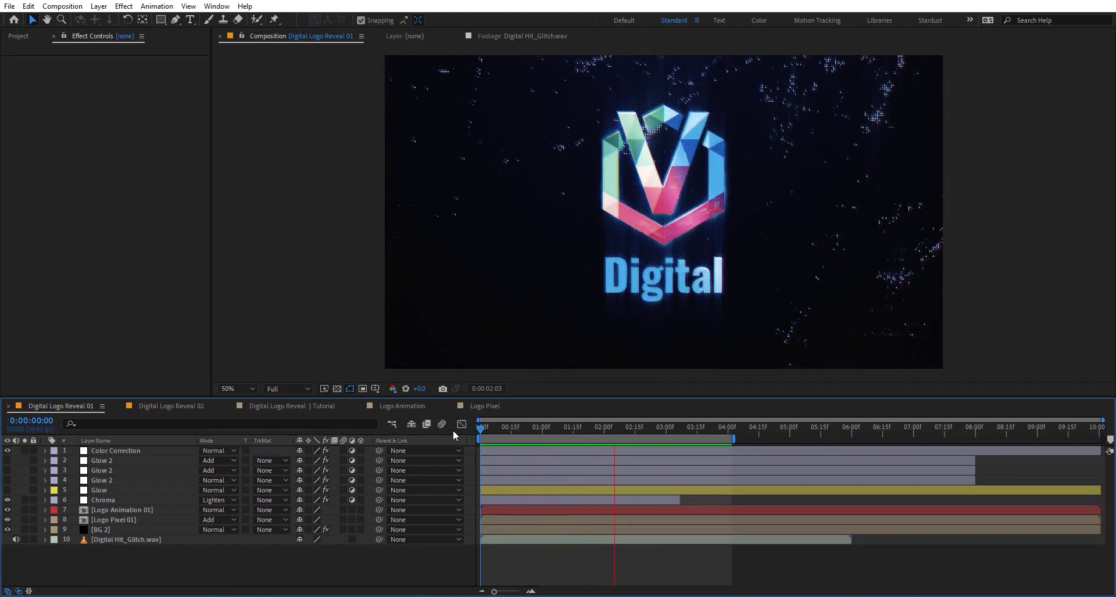
left_click(508, 431)
left_click_drag(508, 432, 528, 434)
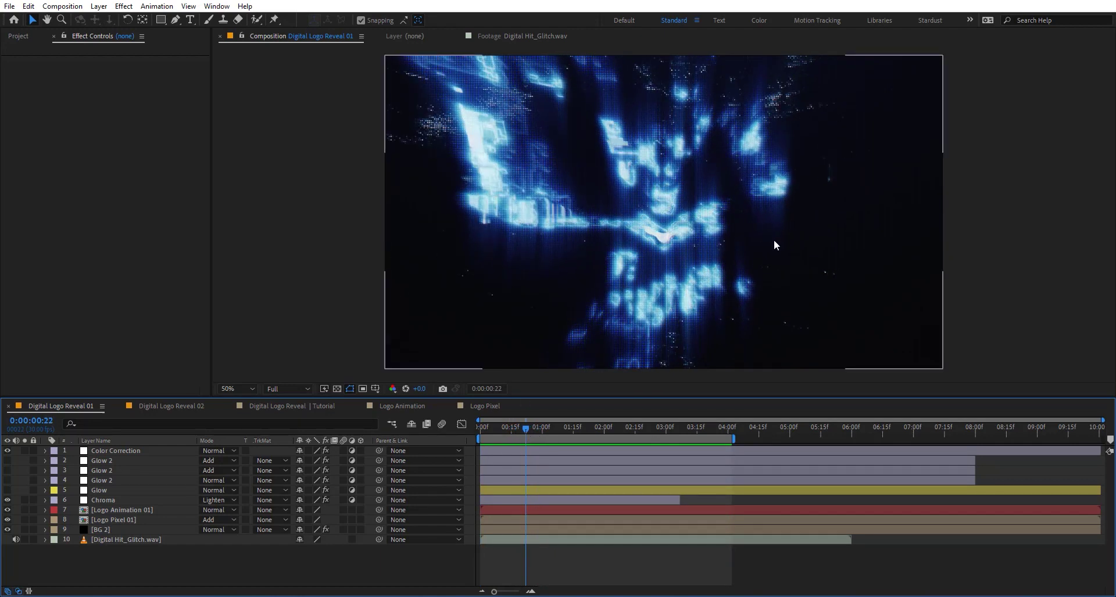
- Open the nested Logo Animation 01 comp and go down through its precomps to the Logo 01 comp
double_click(121, 511)
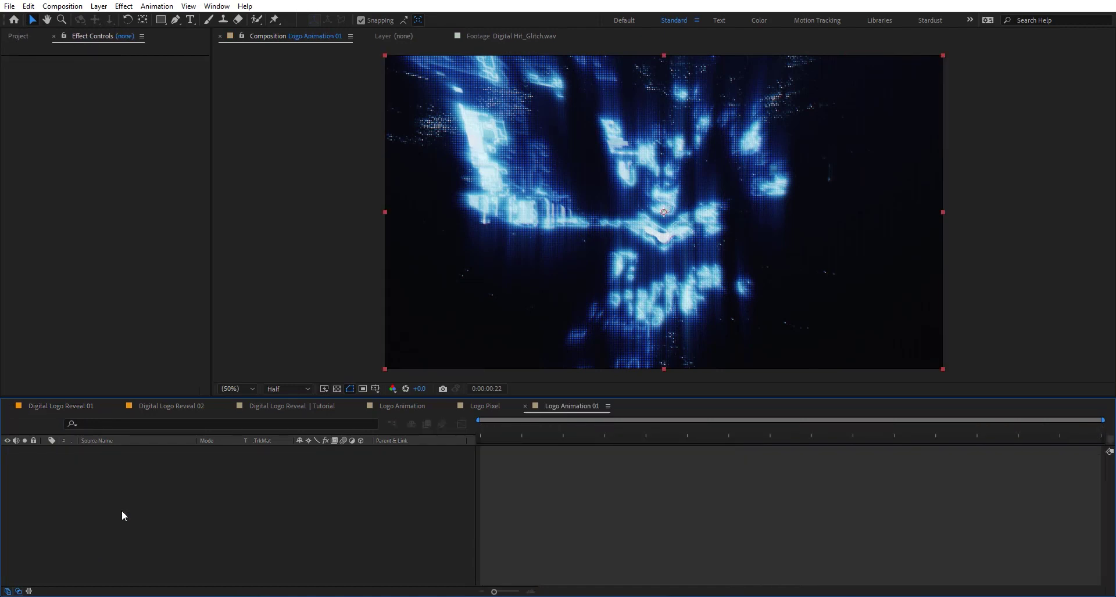
double_click(106, 555)
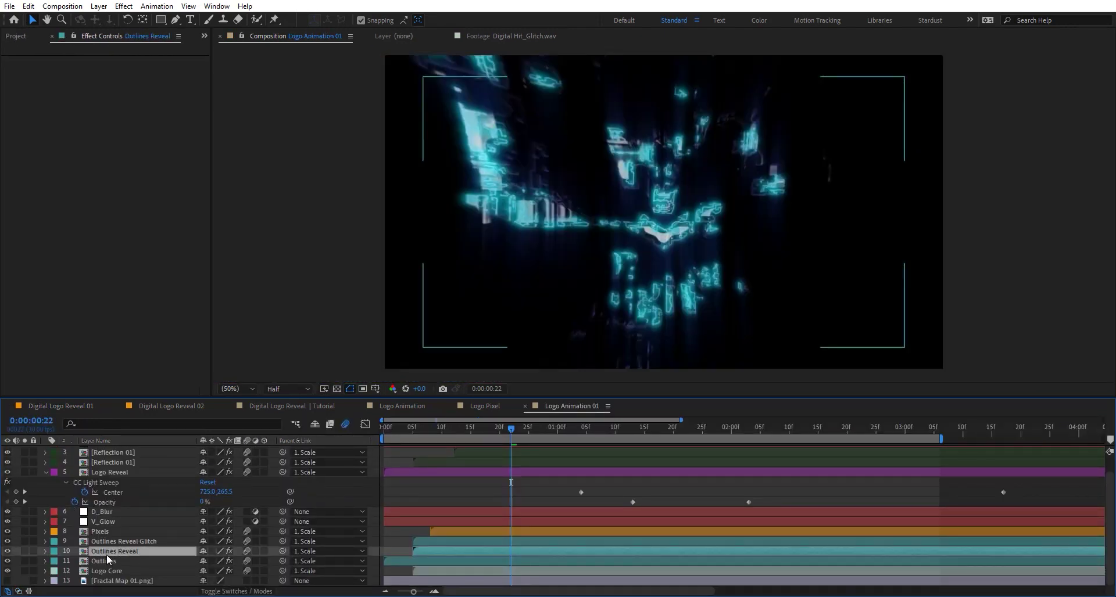
left_click(113, 453)
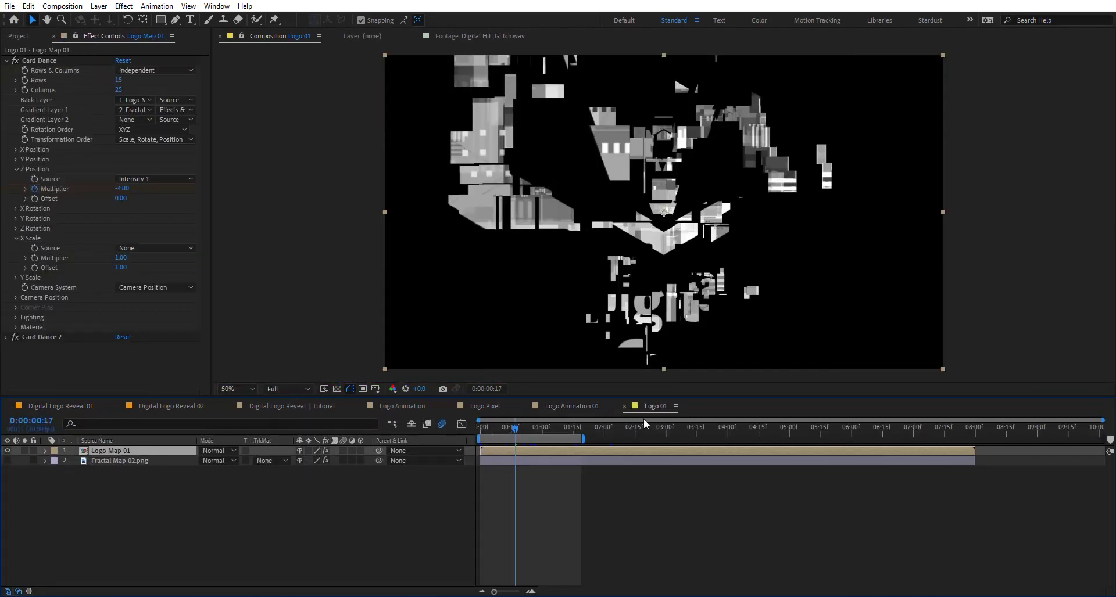
- Turn off Card Dance and Card Dance 2 on the Logo Map 01 layer and scrub to inspect the undistorted logo
left_click(15, 60)
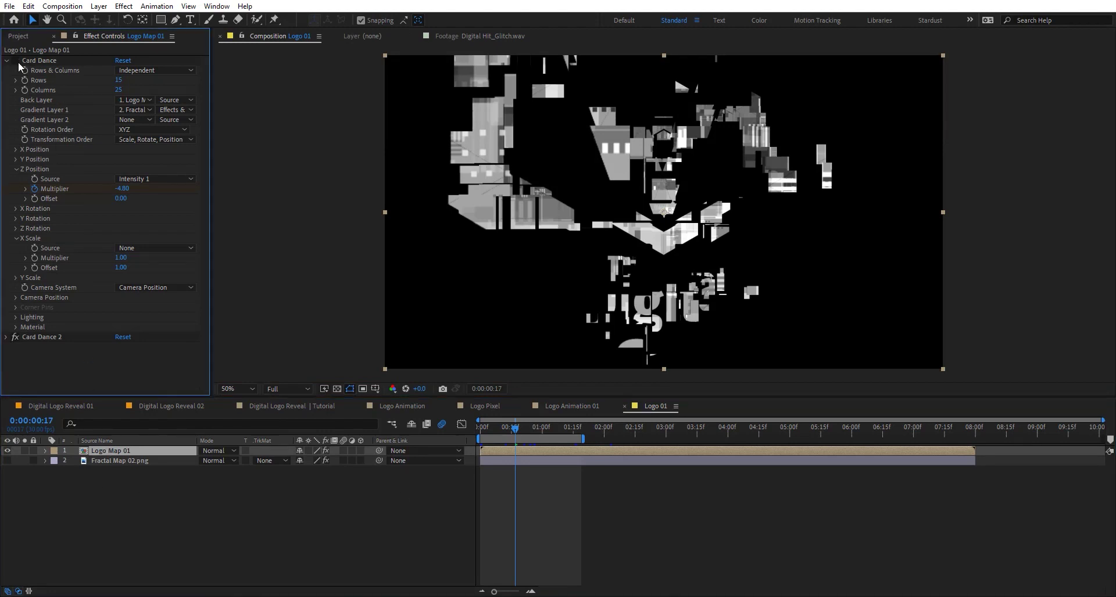
left_click(15, 337)
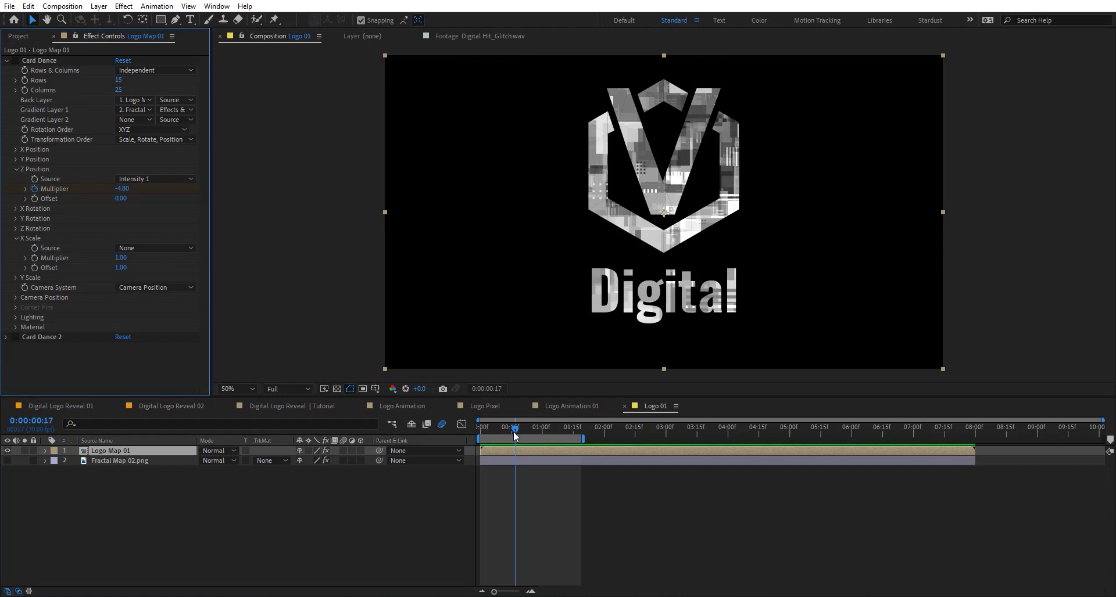
left_click_drag(513, 432, 493, 432)
- Turn Card Dance and Card Dance 2 back on for Logo Map 01, revealing their Multiplier keyframes and scrubbing the animation
left_click(15, 61)
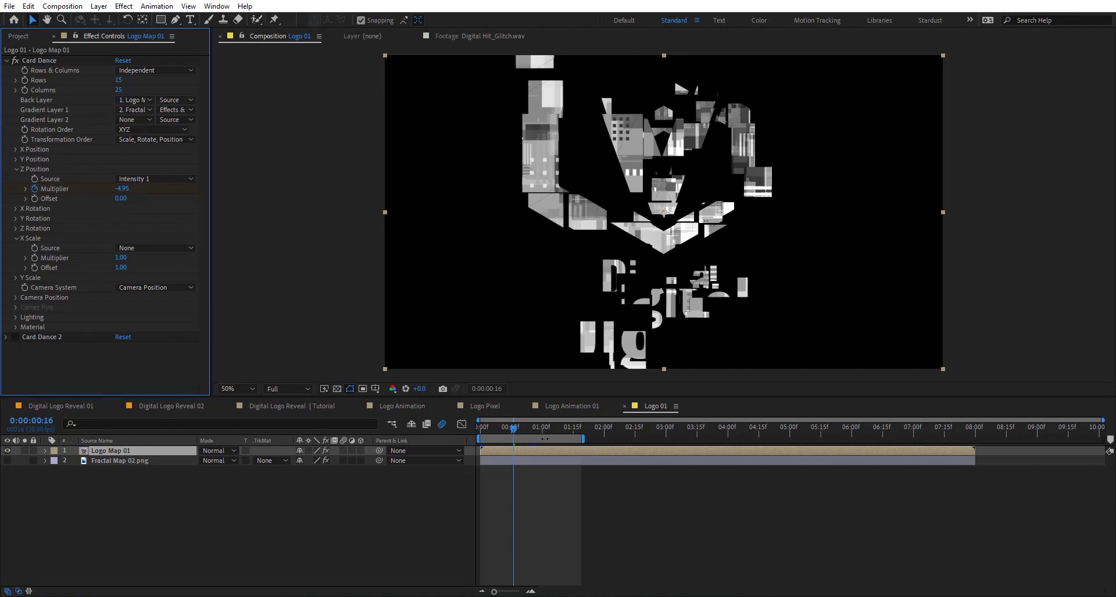
left_click_drag(514, 430, 555, 428)
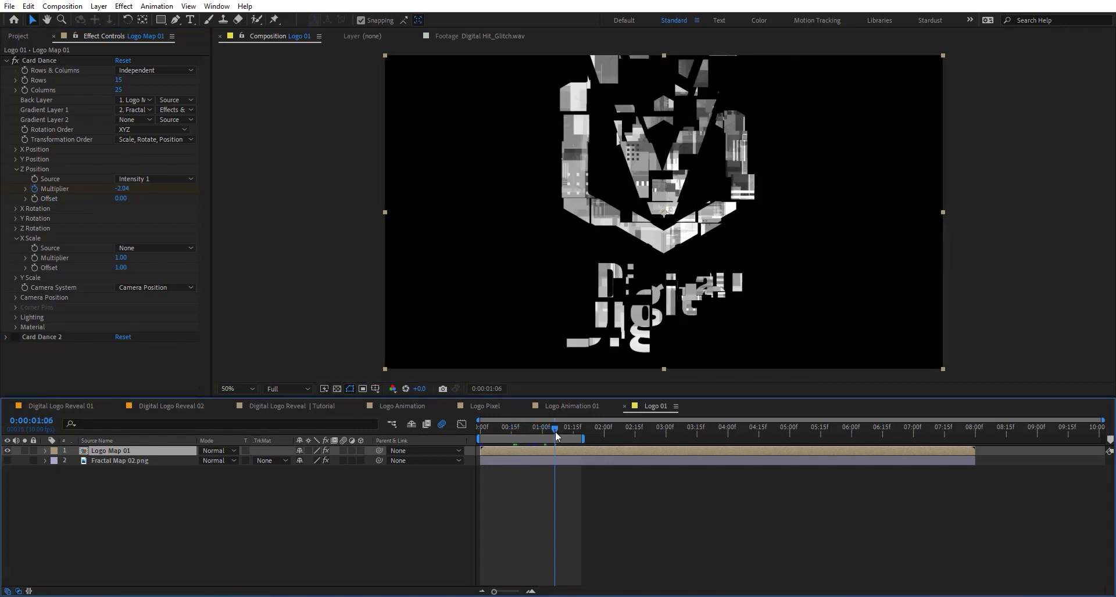
key("u")
mouse_move(536, 428)
left_mouse_down()
mouse_move(496, 430)
mouse_move(534, 431)
left_mouse_up()
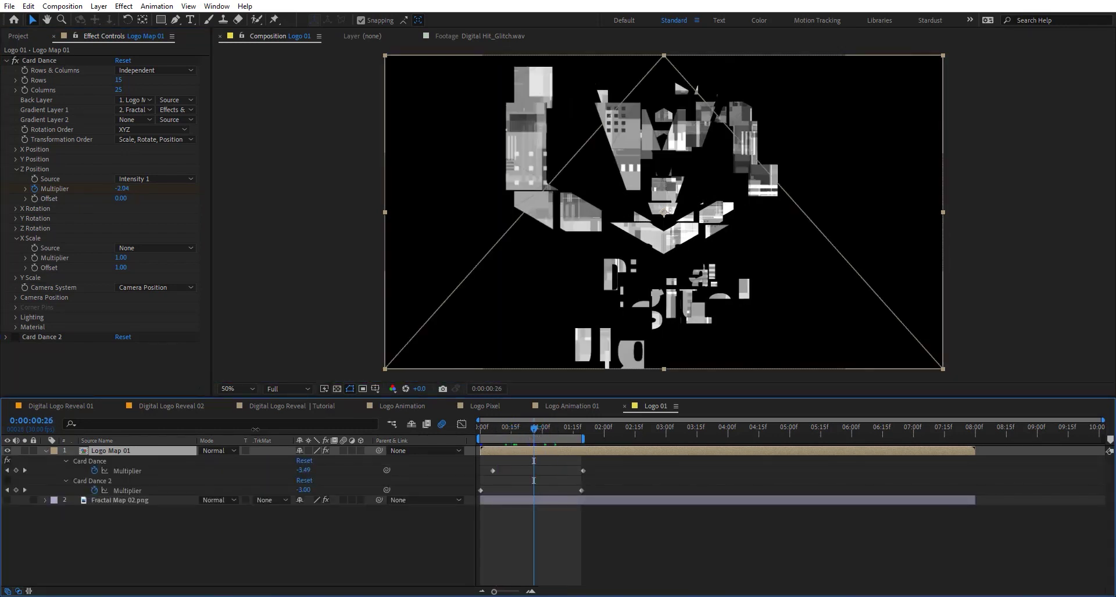
left_click(15, 337)
- Play back the Digital Logo Reveal 01 comp from the first frame to review the reveal
key("space")
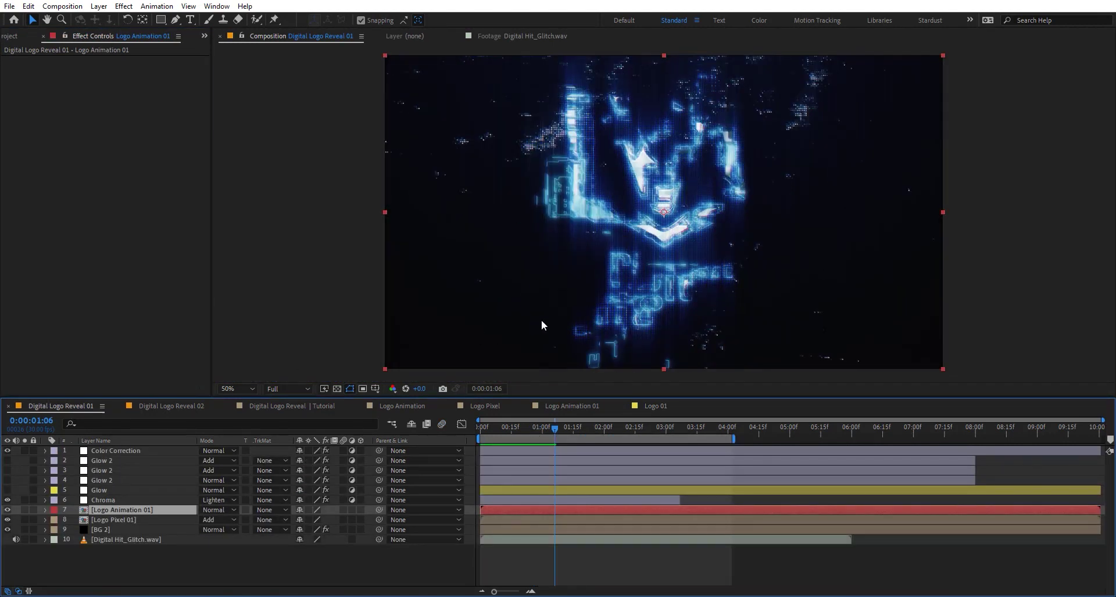
left_click_drag(500, 430, 479, 438)
key("space")
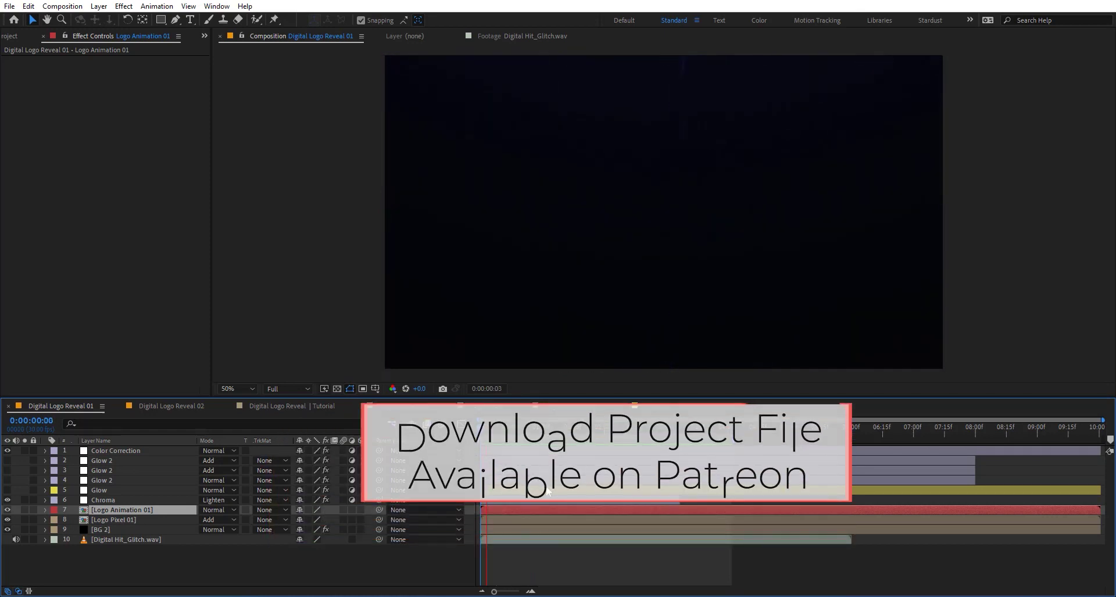